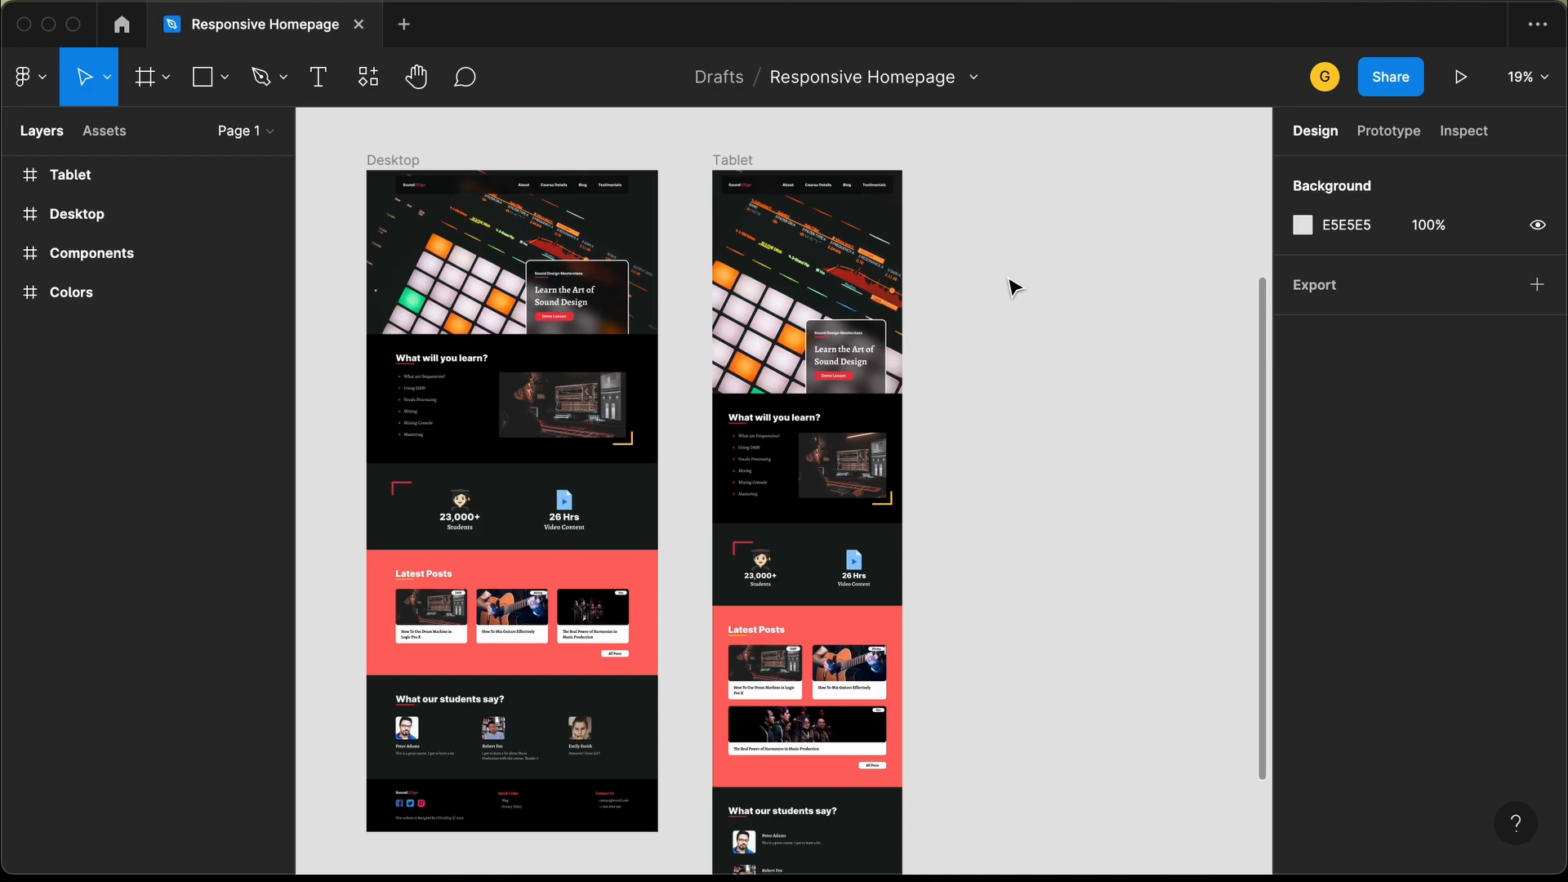
Add a new frame beside the Tablet frame using the iPhone 11 Pro / X preset of 375×812.
scroll(1013, 286, "right", 3)
scroll(1012, 286, "down", 1)
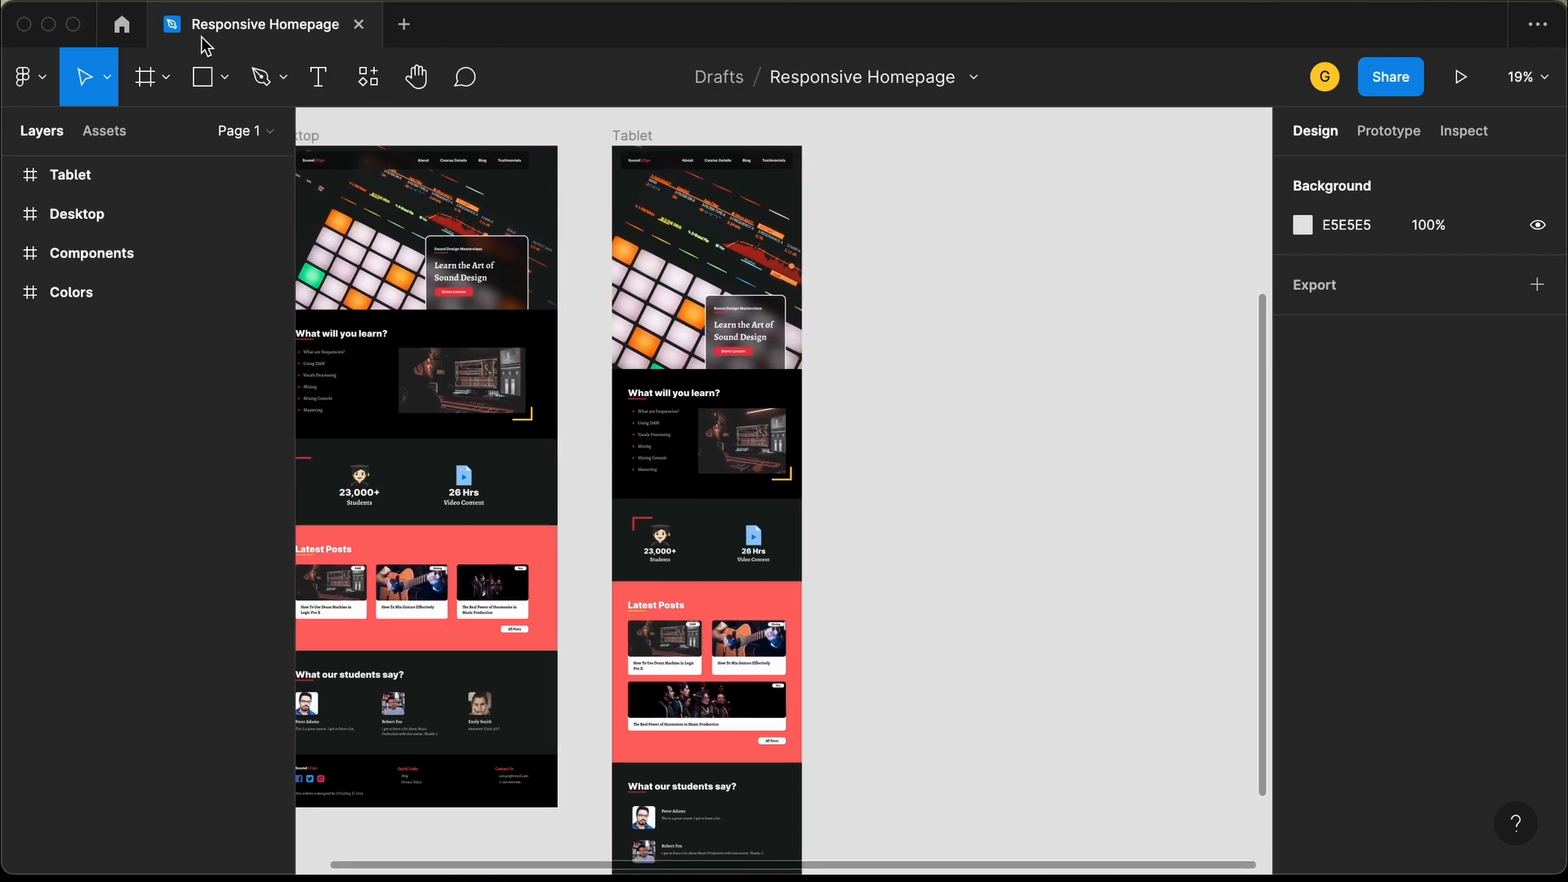
left_click(144, 78)
scroll(952, 354, "right", 4)
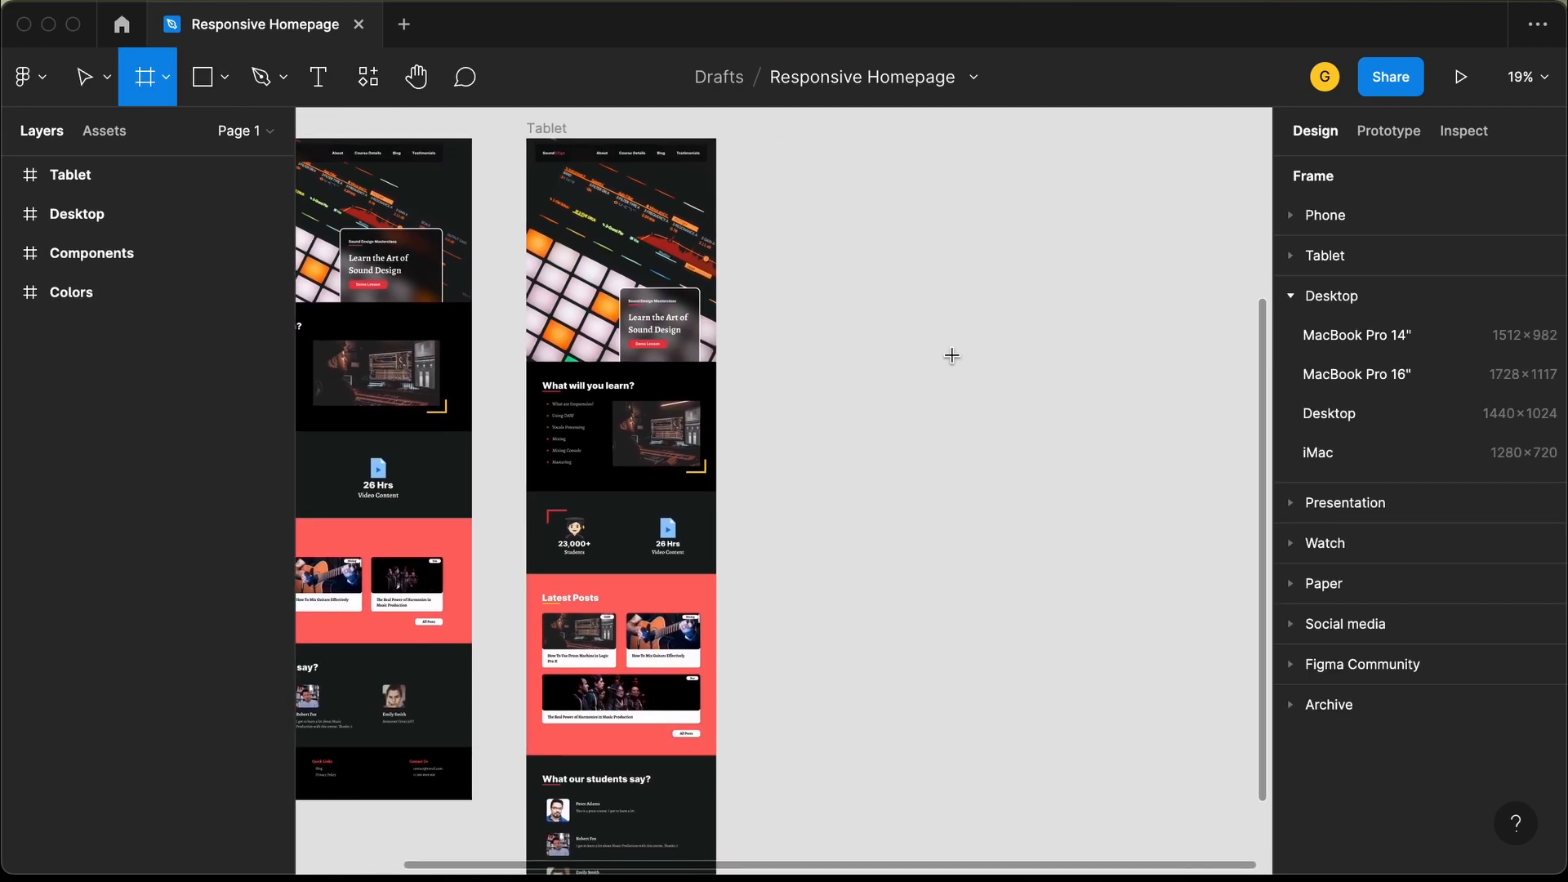
scroll(952, 354, "up", 1)
left_click(859, 198)
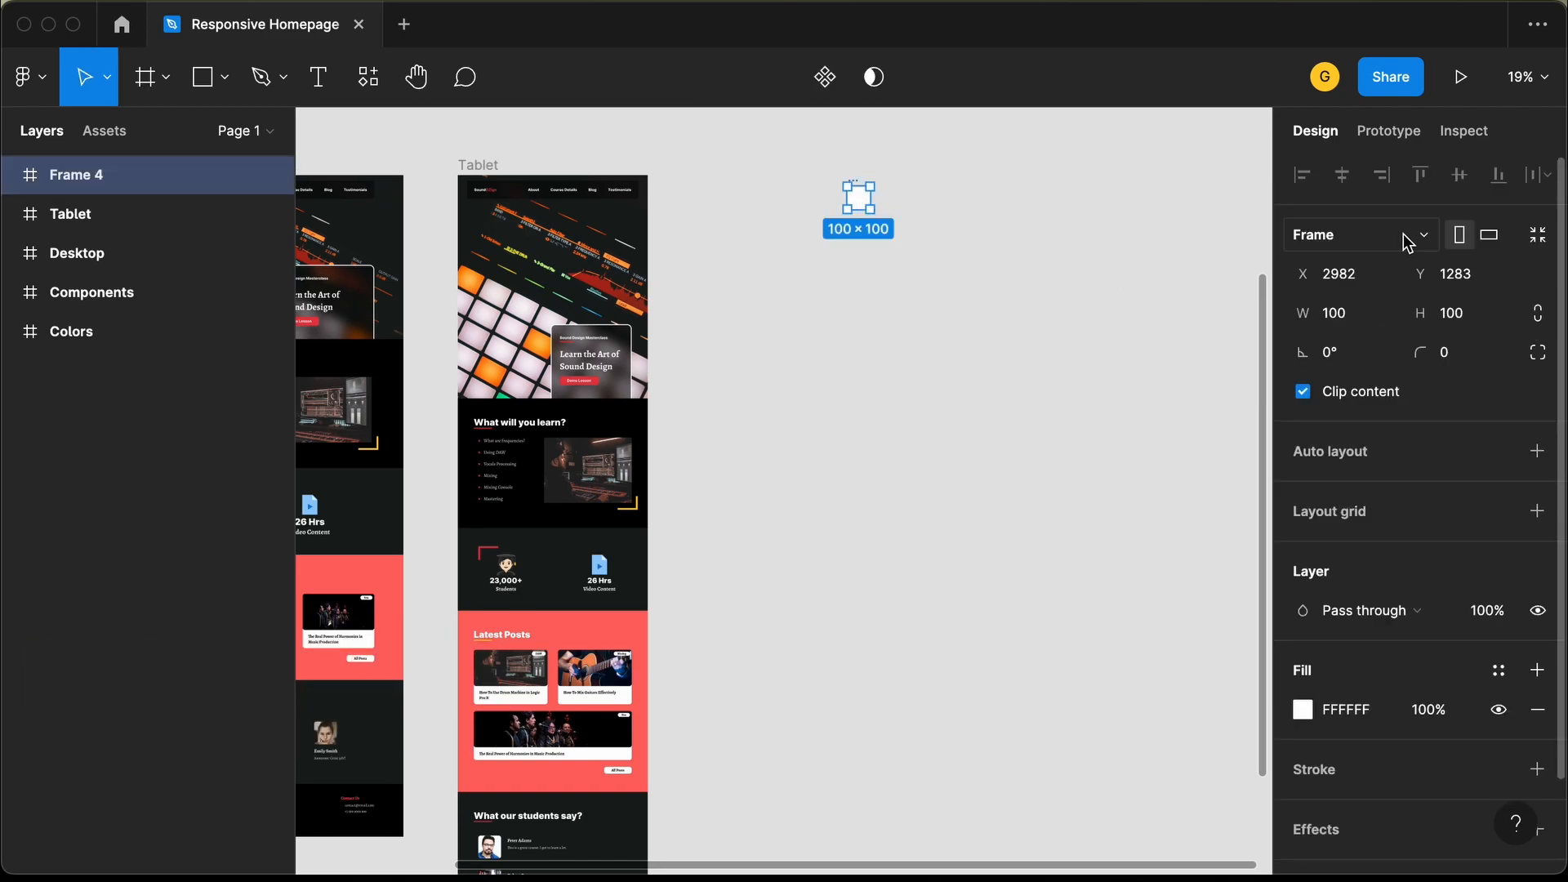
left_click(1373, 237)
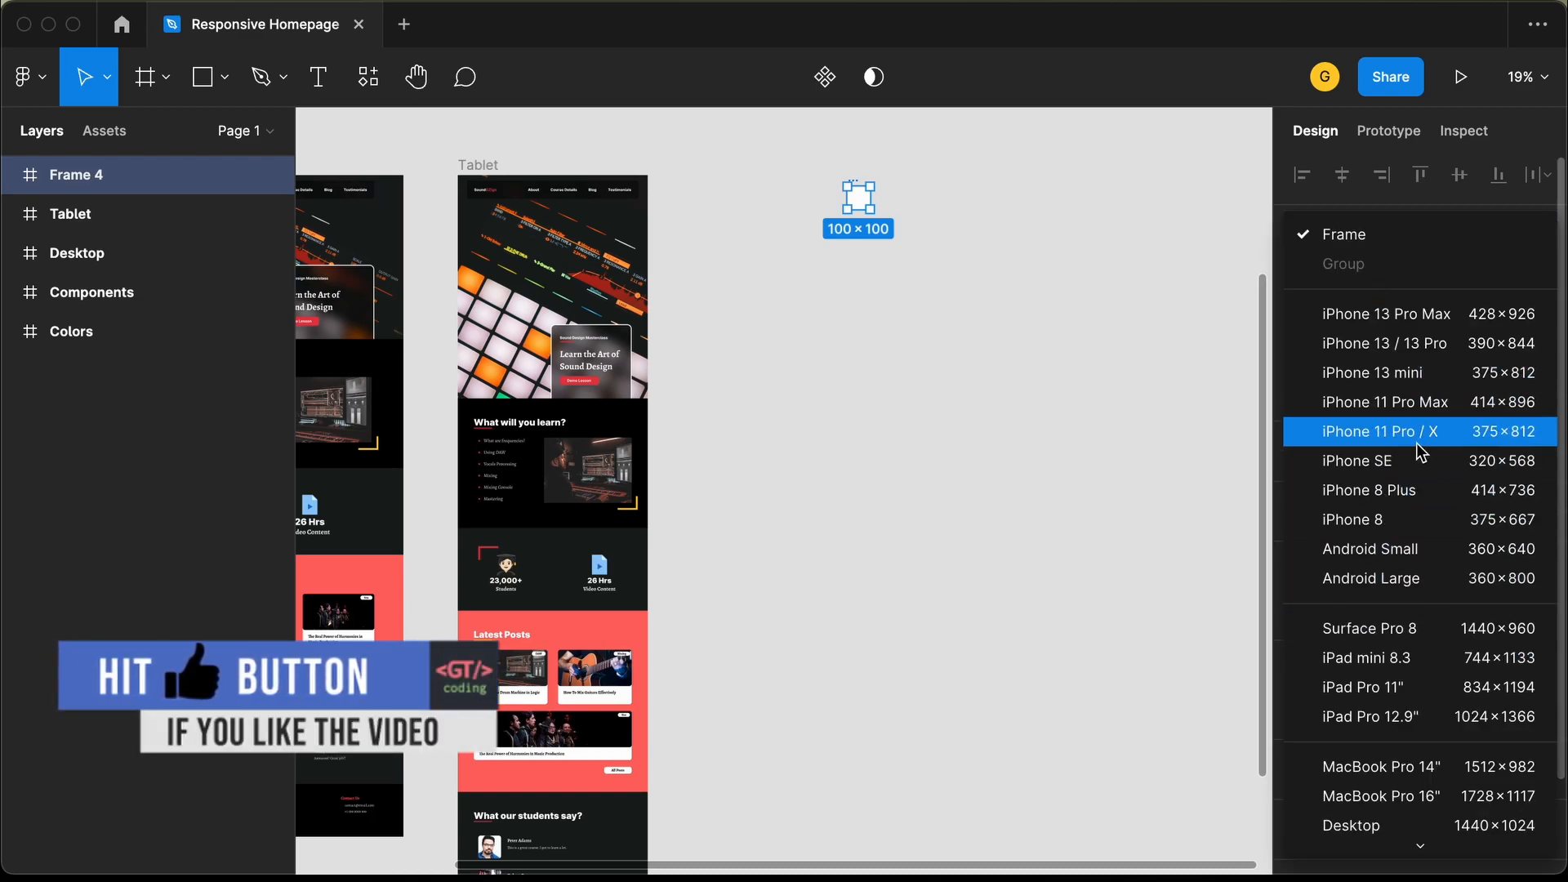
left_click(1441, 434)
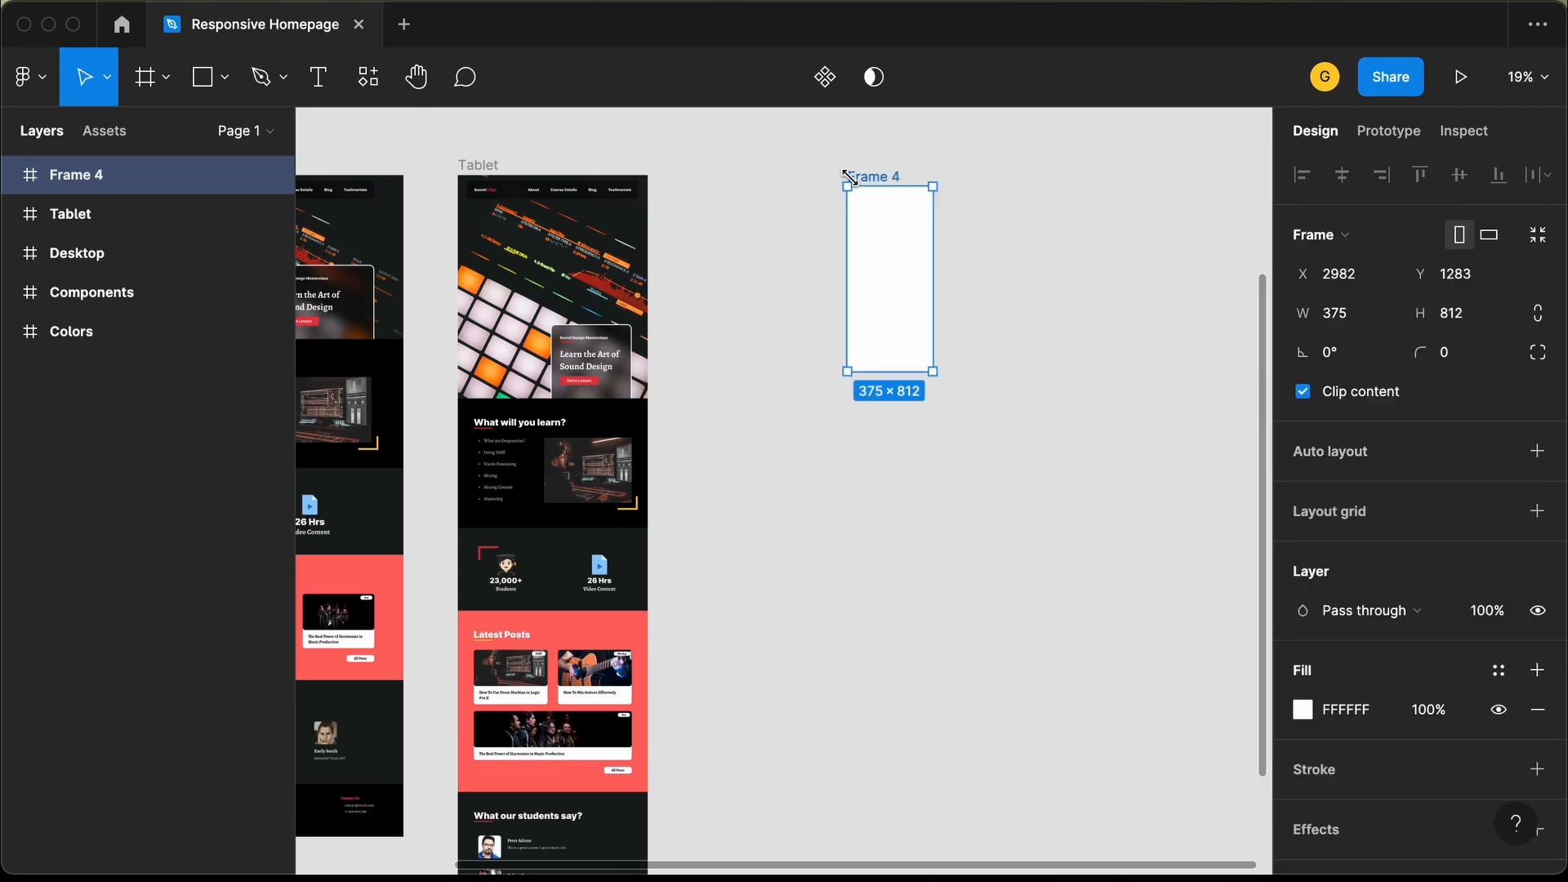
Rename the new frame Smartphone and move it to X 3348, Y 1233, level with the Tablet frame's top edge.
double_click(121, 183)
type("Smartpho")
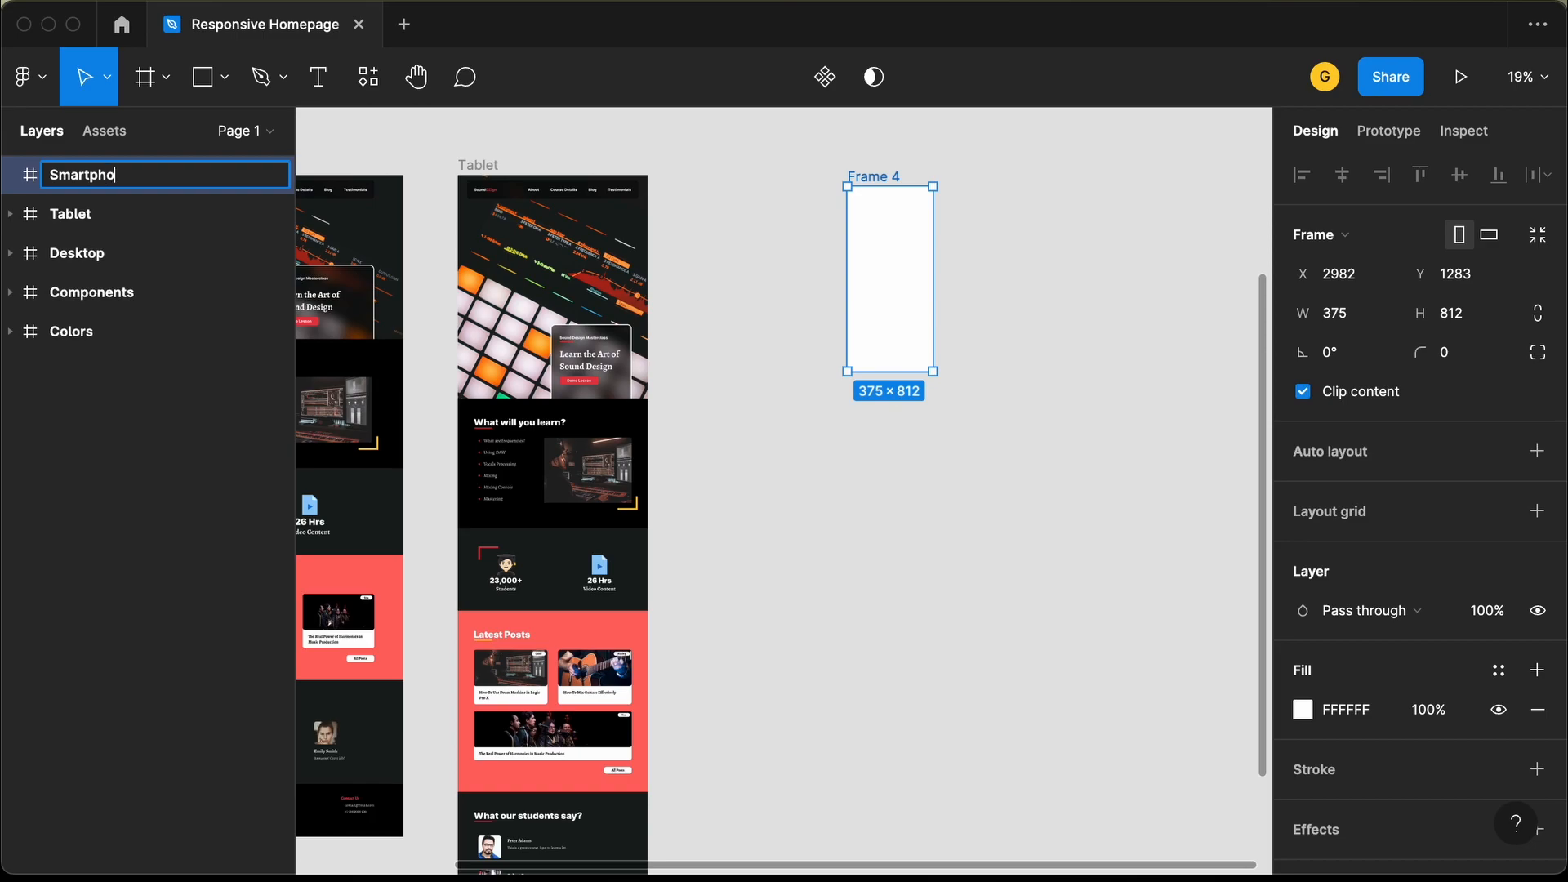
type("ne")
key("Return")
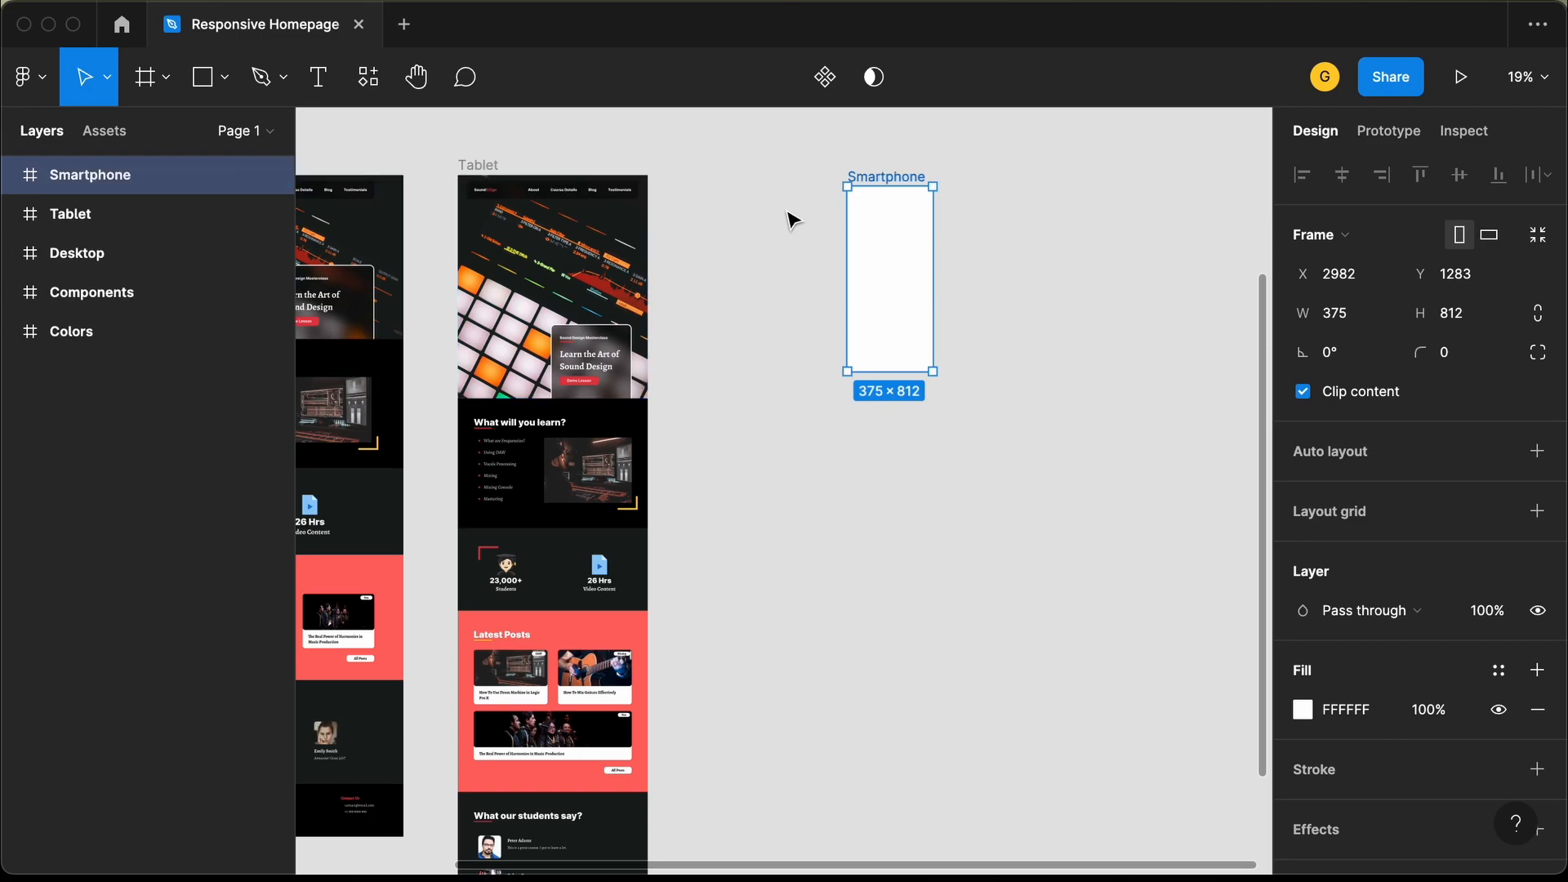
left_click_drag(892, 180, 975, 169)
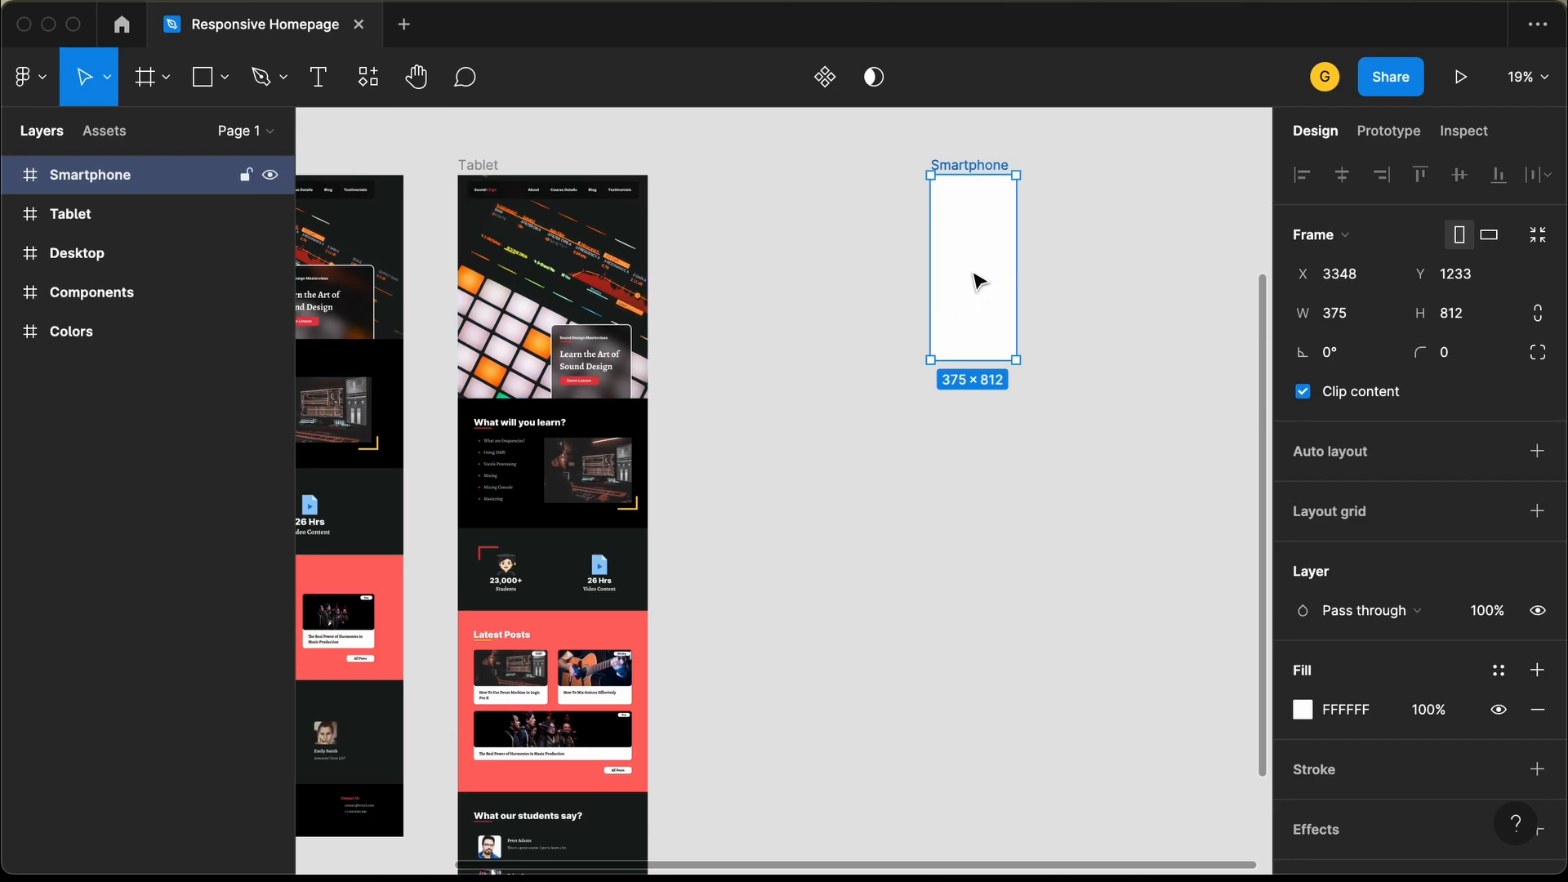
Duplicate the Tablet frame's Header group into the empty space between the Tablet and Smartphone frames.
left_click(471, 282)
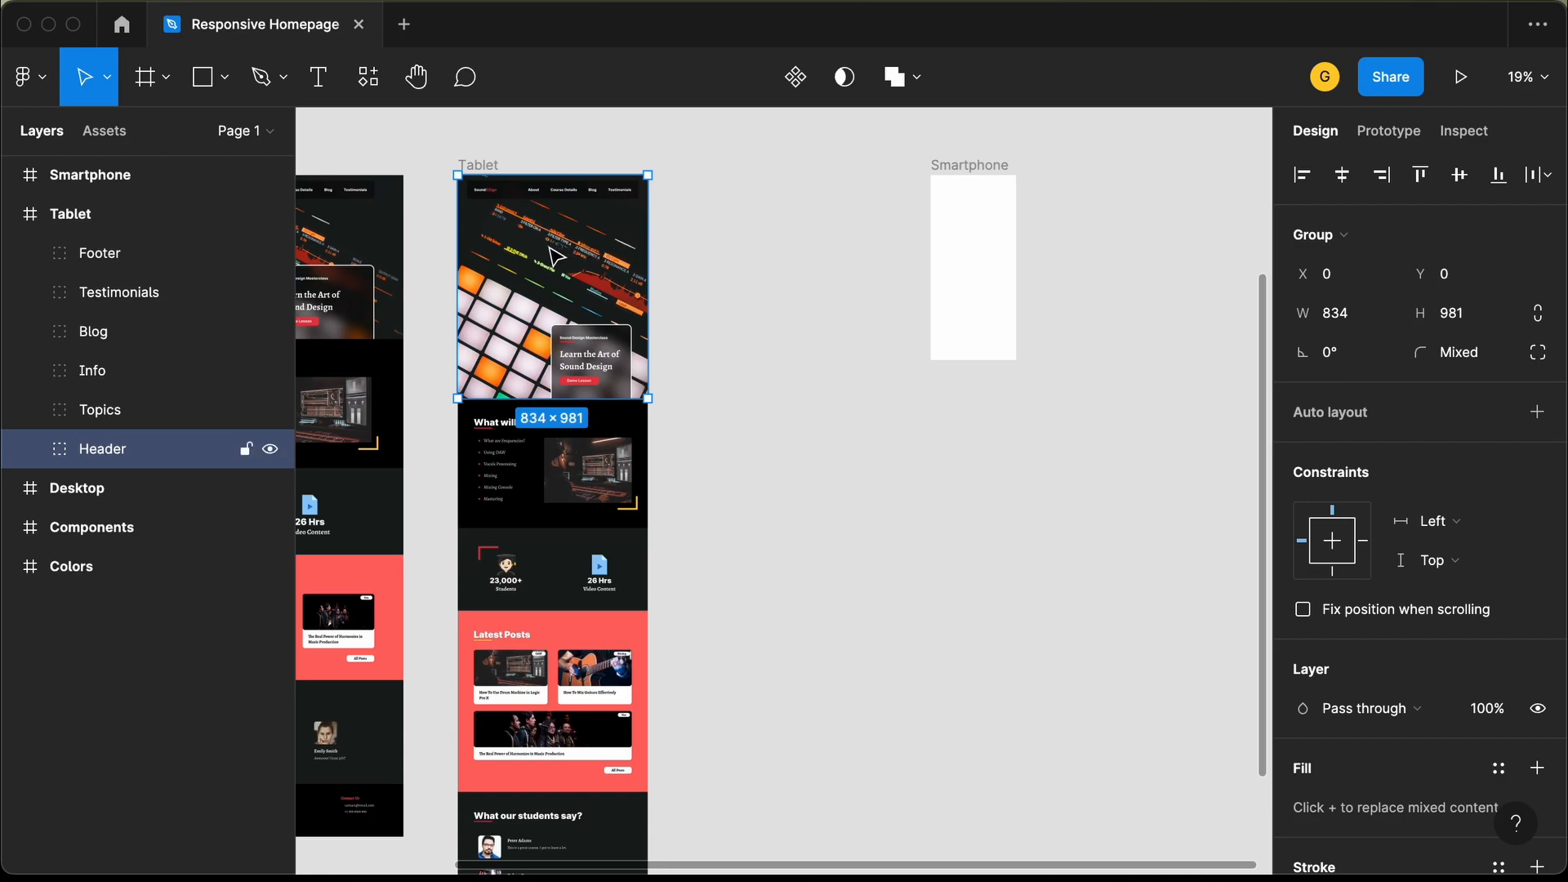
left_click_drag(552, 260, 796, 256, "alt")
scroll(796, 256, "up", 5)
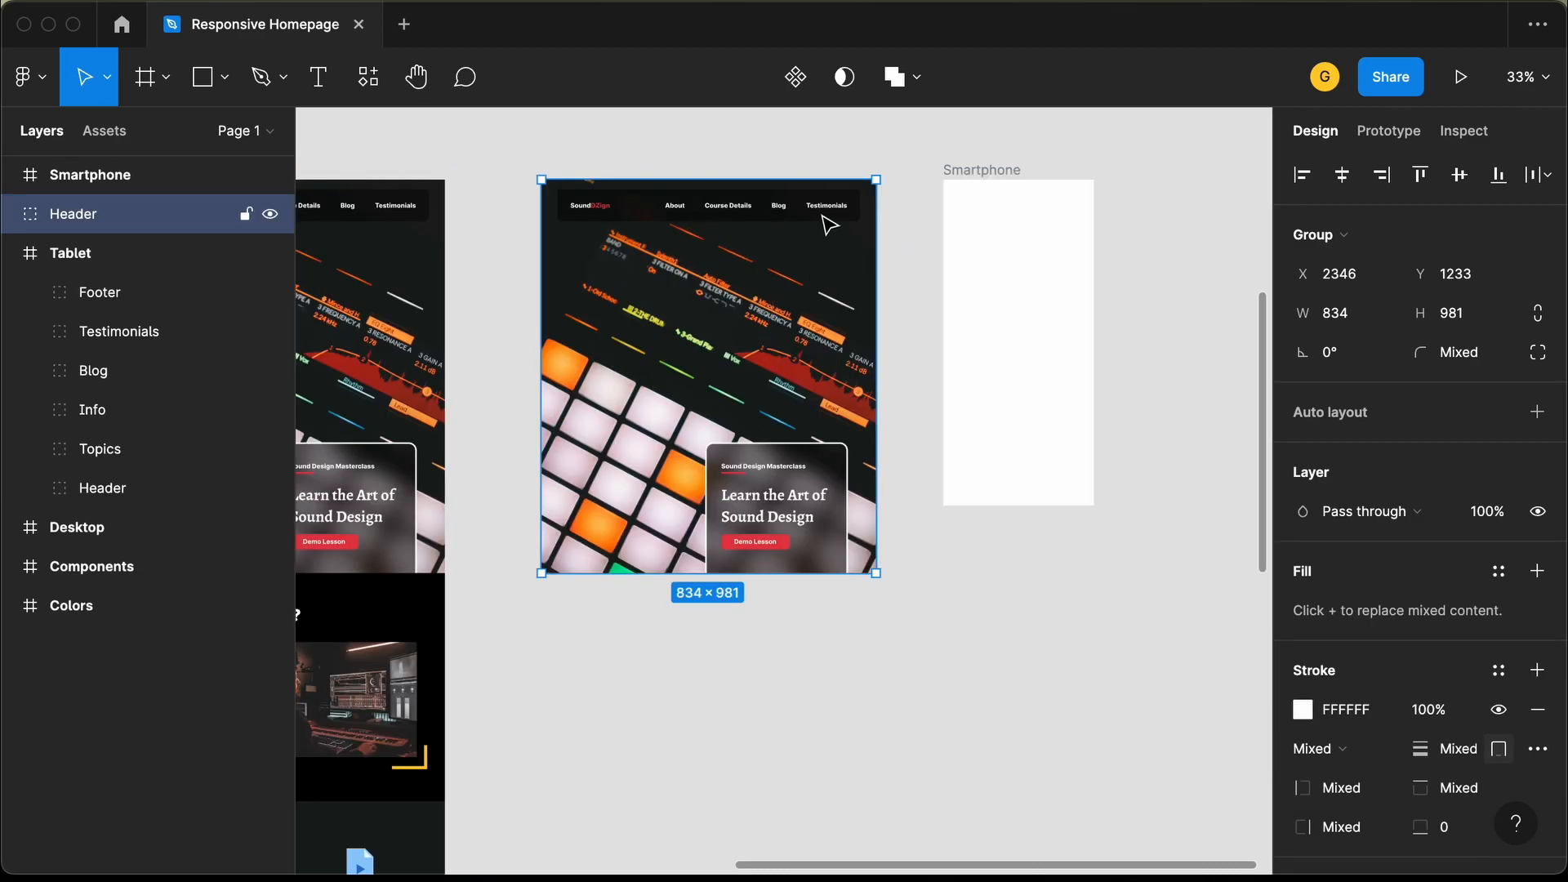
Resize the copied header's background image to a width of 375 and match its height to the Smartphone frame.
left_click(989, 174)
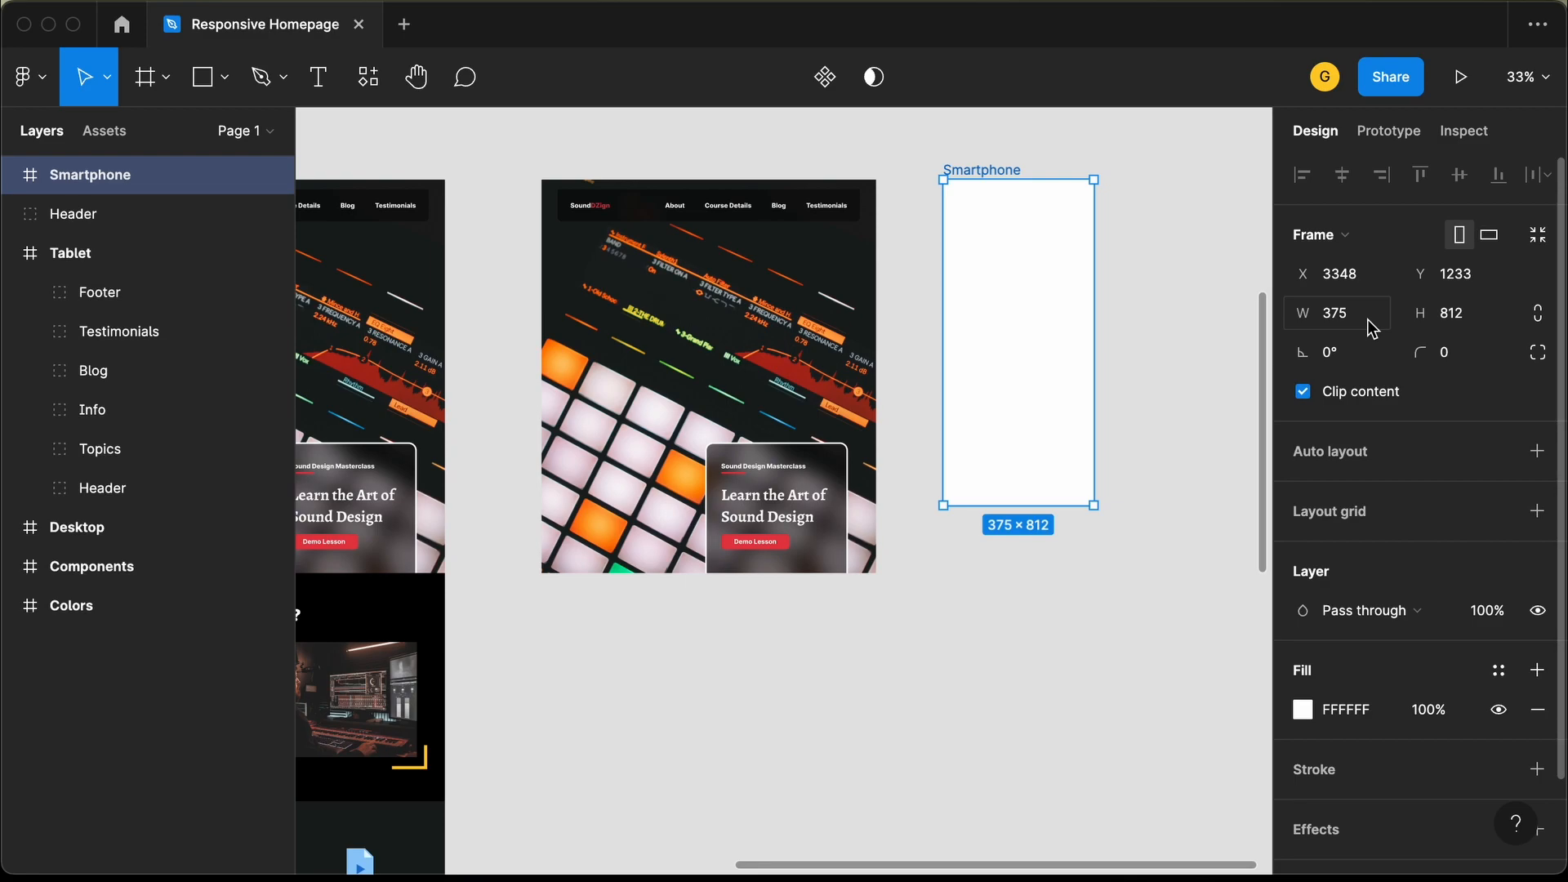
left_click(621, 317)
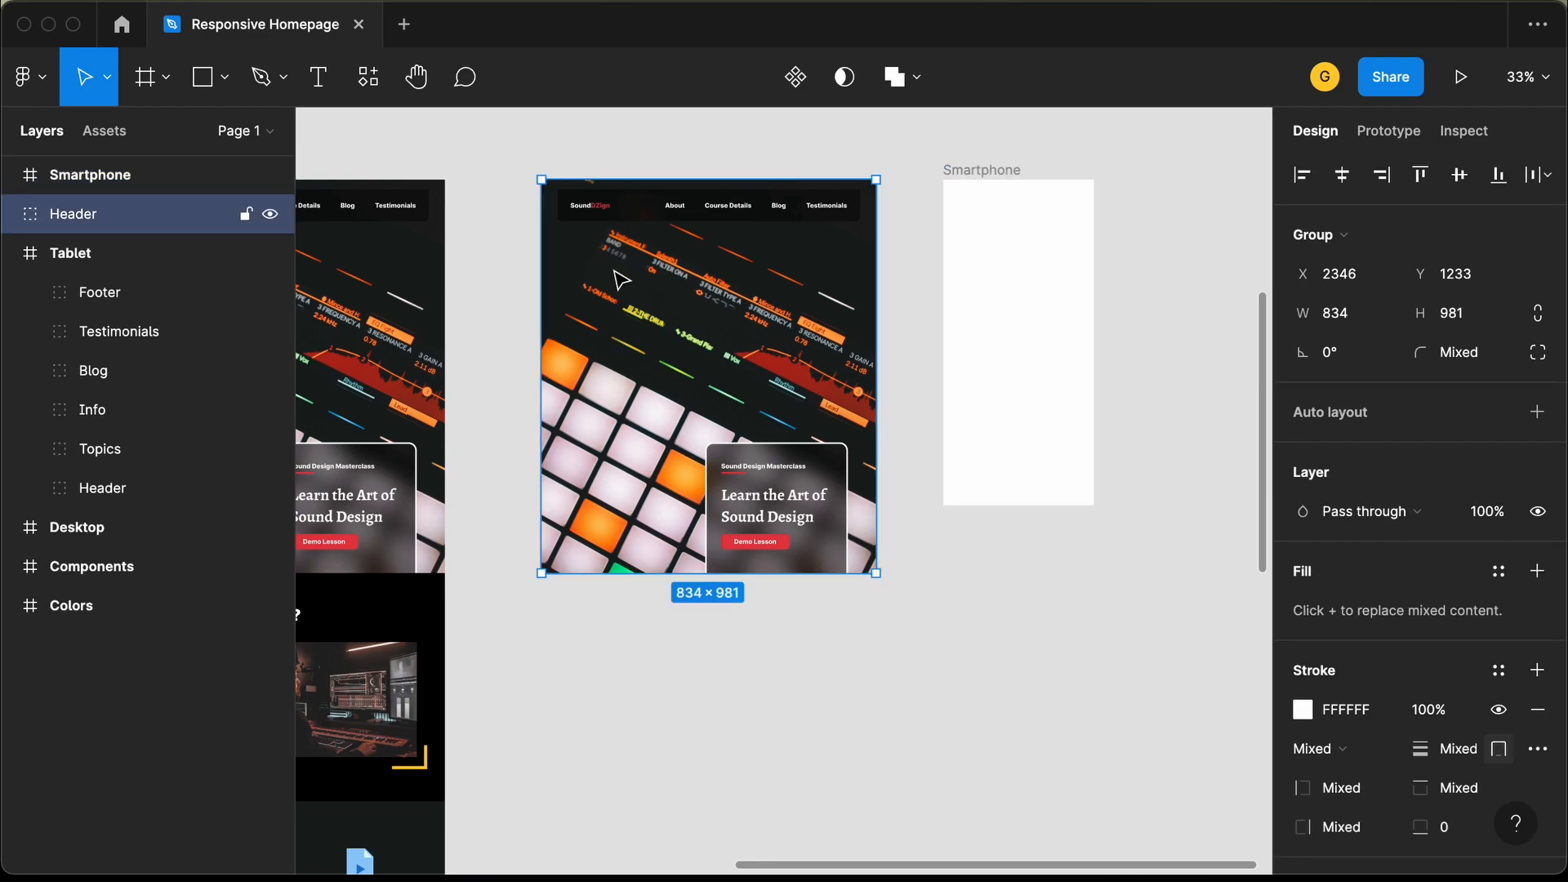
double_click(625, 316)
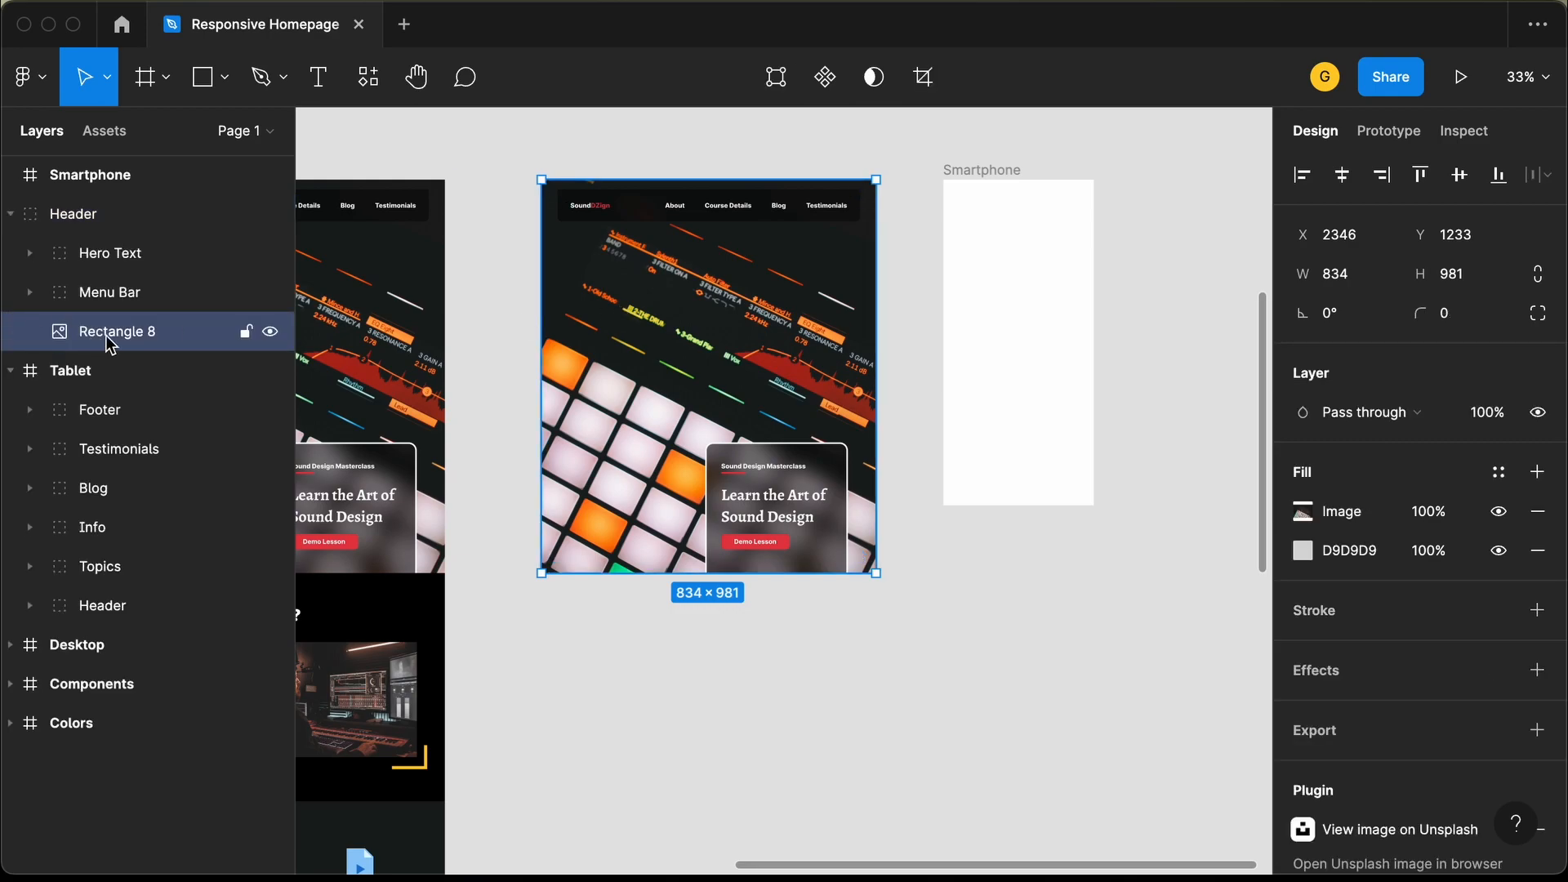
left_click(1373, 279)
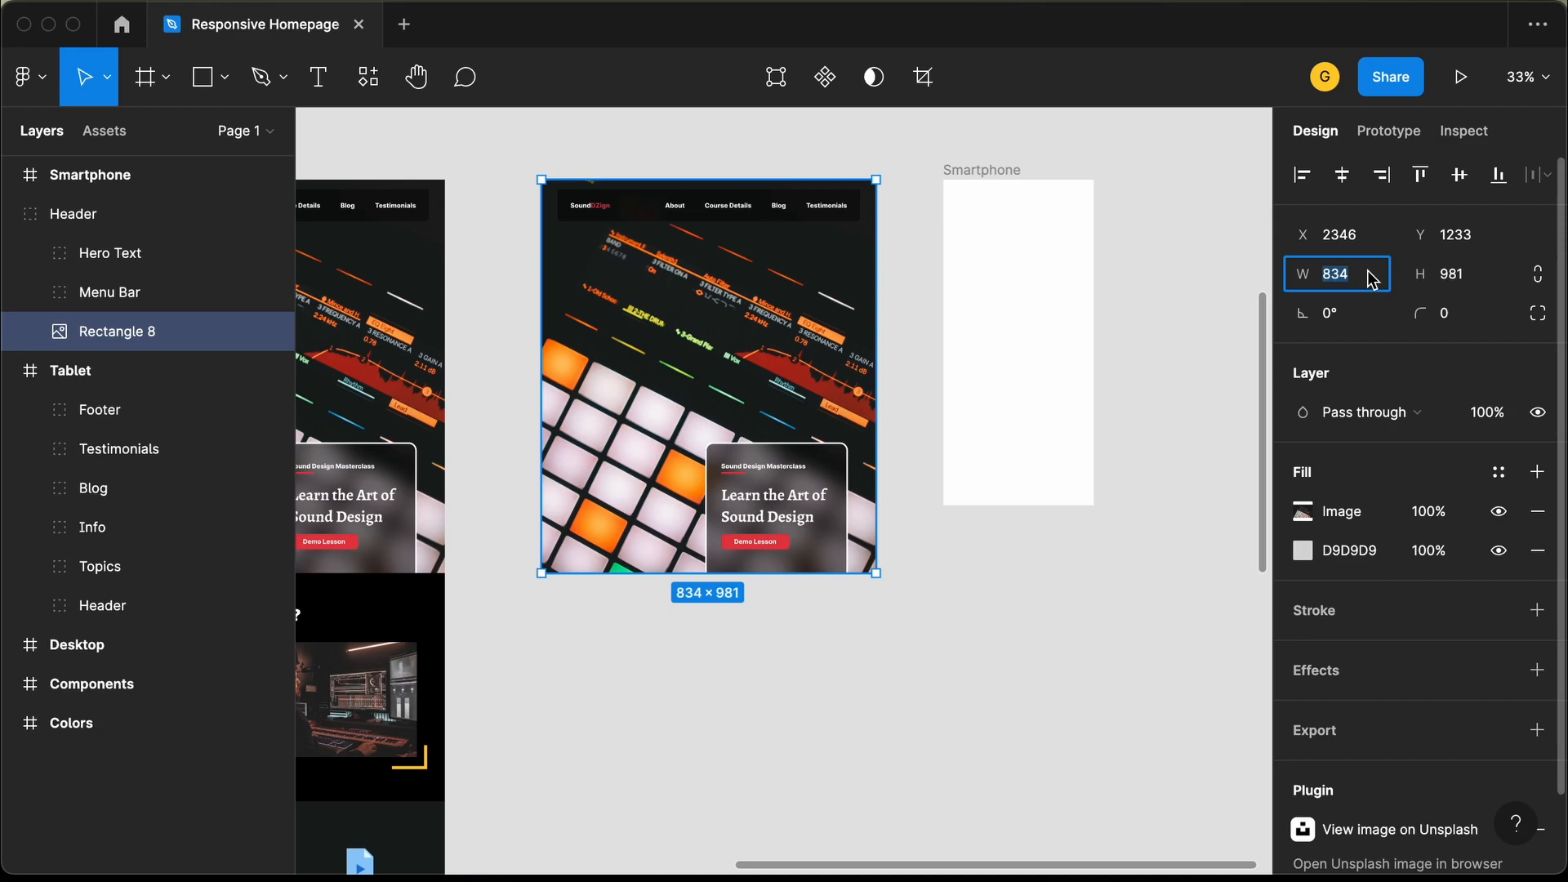
type("375")
key("Return")
left_click_drag(609, 571, 612, 504)
Move the Hero Text group onto the lower part of the narrowed header image, aligned with its bottom edge.
left_click(799, 472)
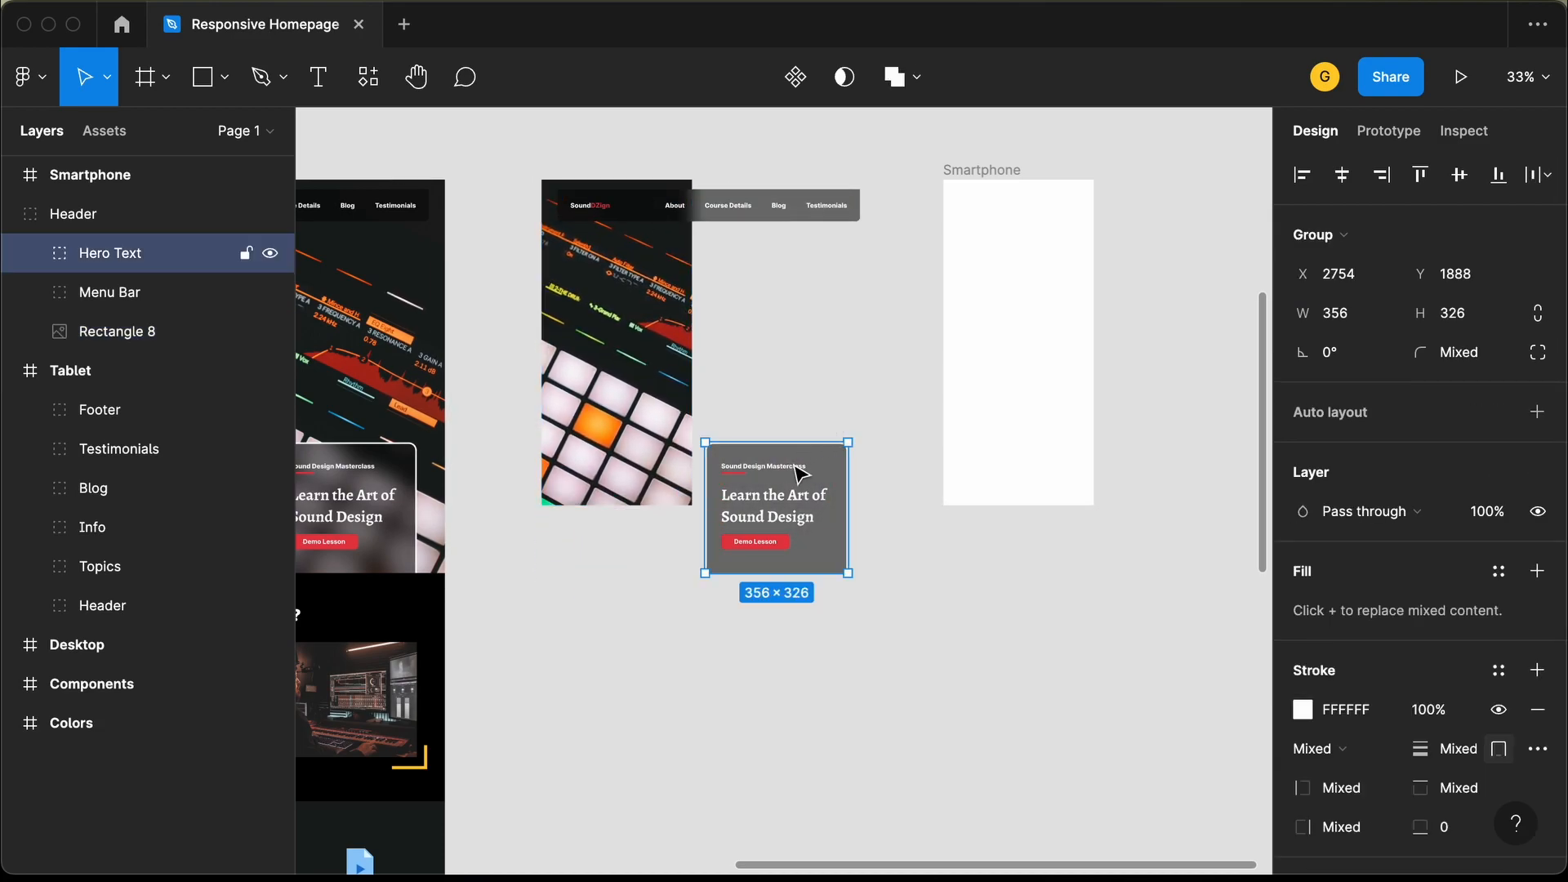
left_click_drag(807, 467, 648, 396)
scroll(648, 396, "up", 5)
scroll(664, 448, "down", 3)
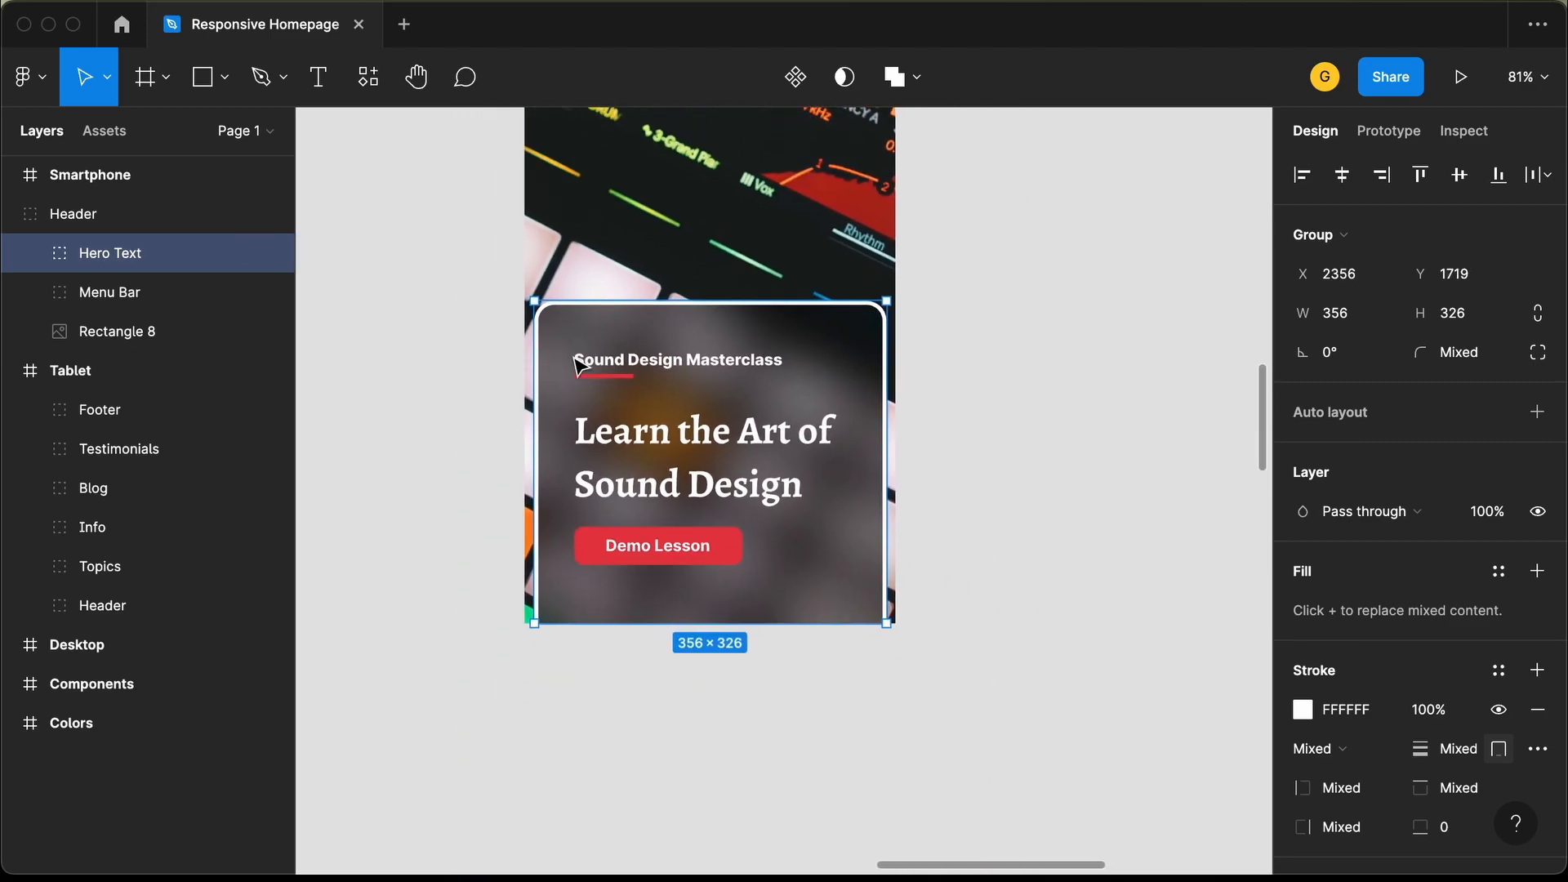
Set the font size of the "Learn the Art of Sound Design" heading to 32.
double_click(716, 460)
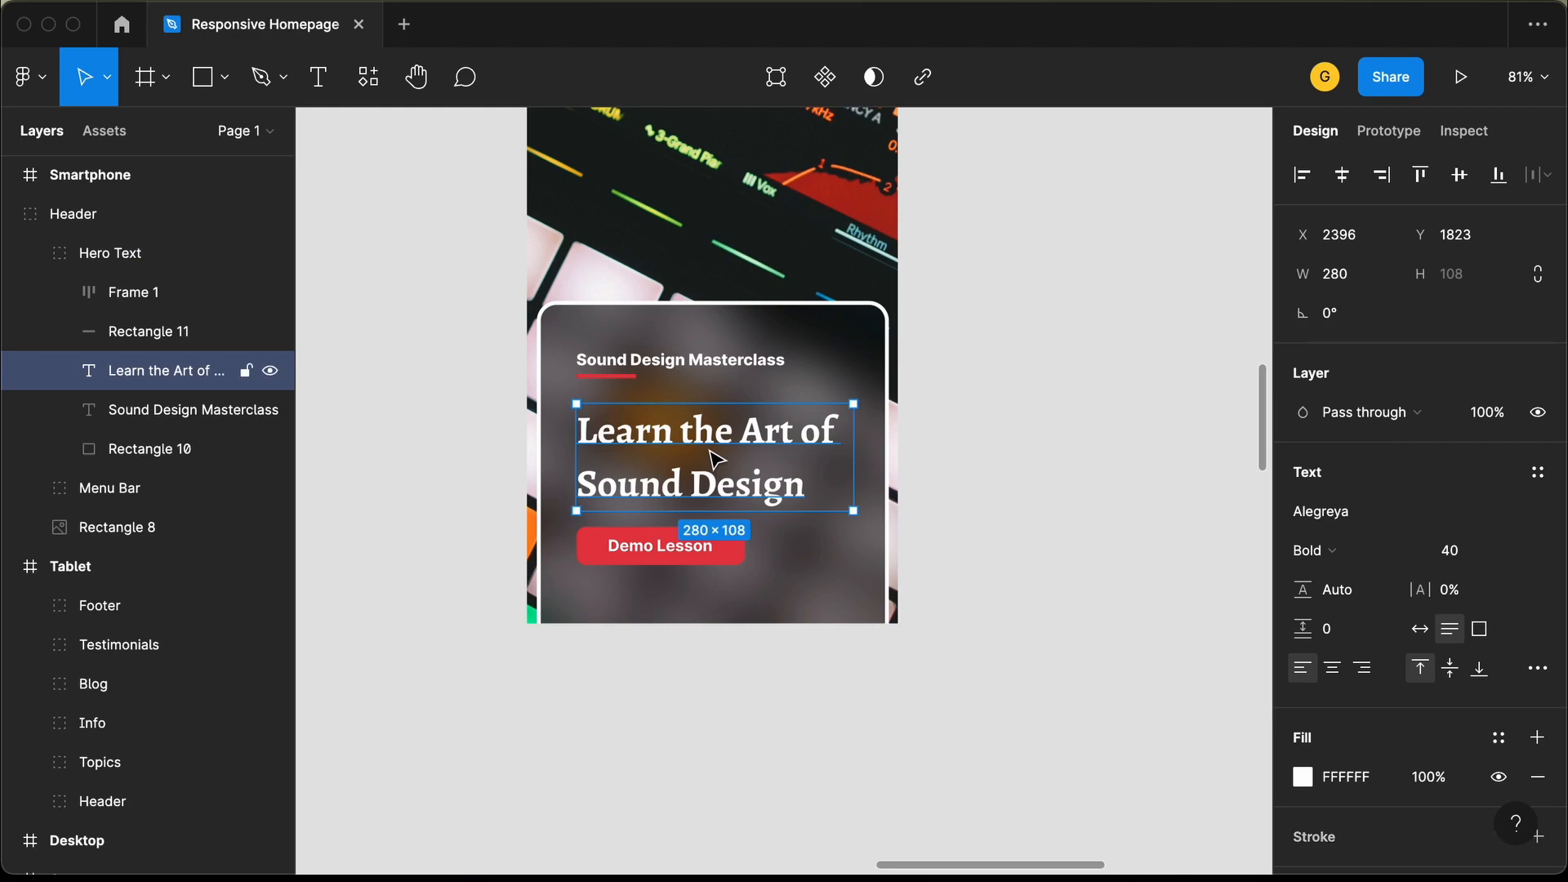
left_click(1472, 562)
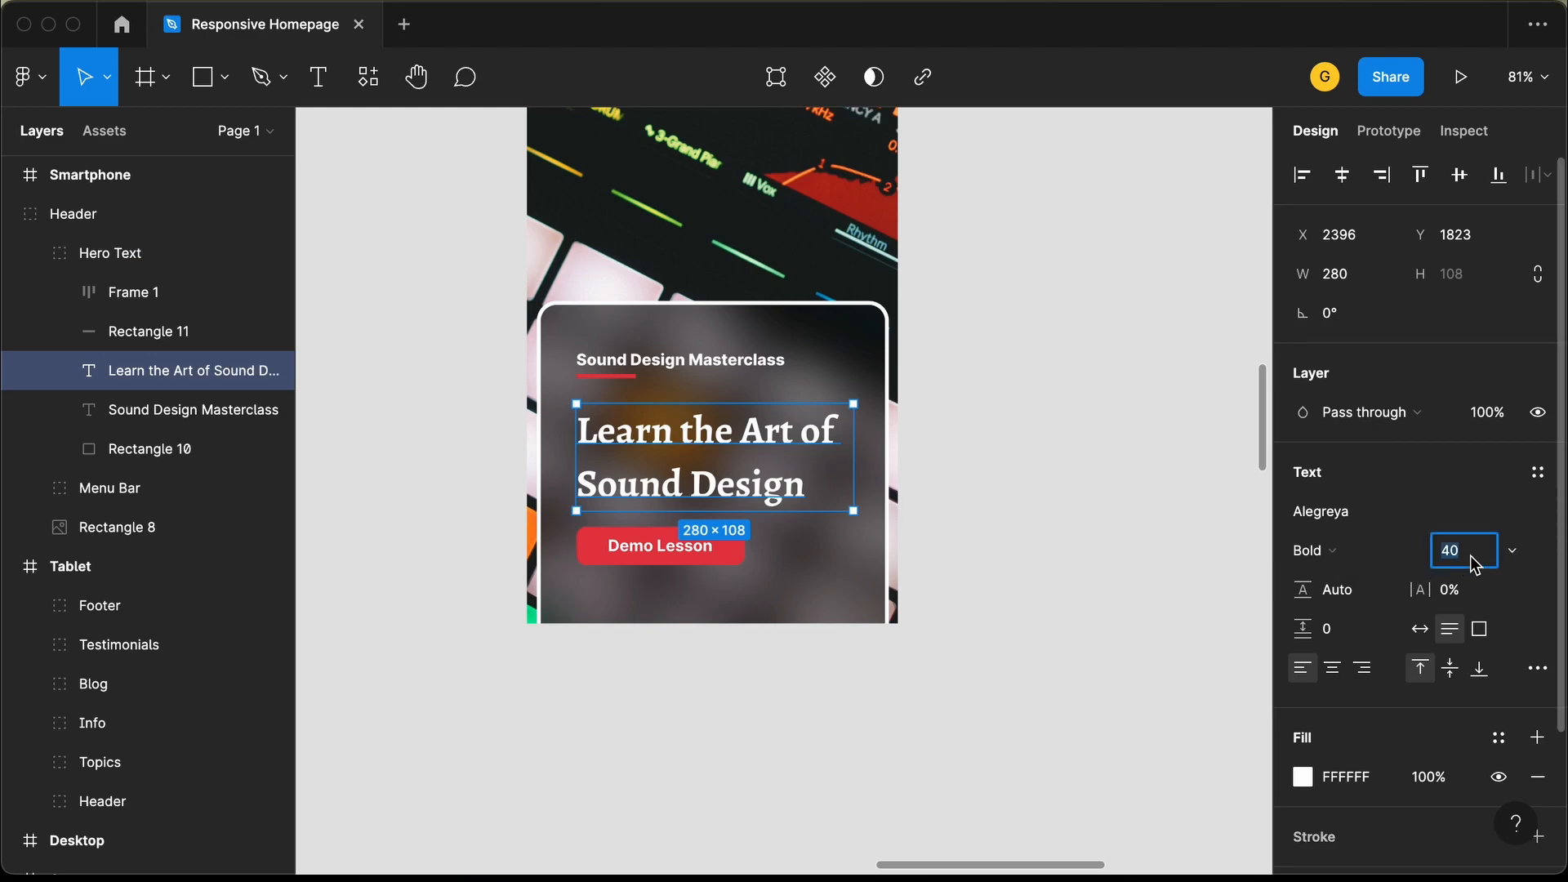
type("32")
key("Return")
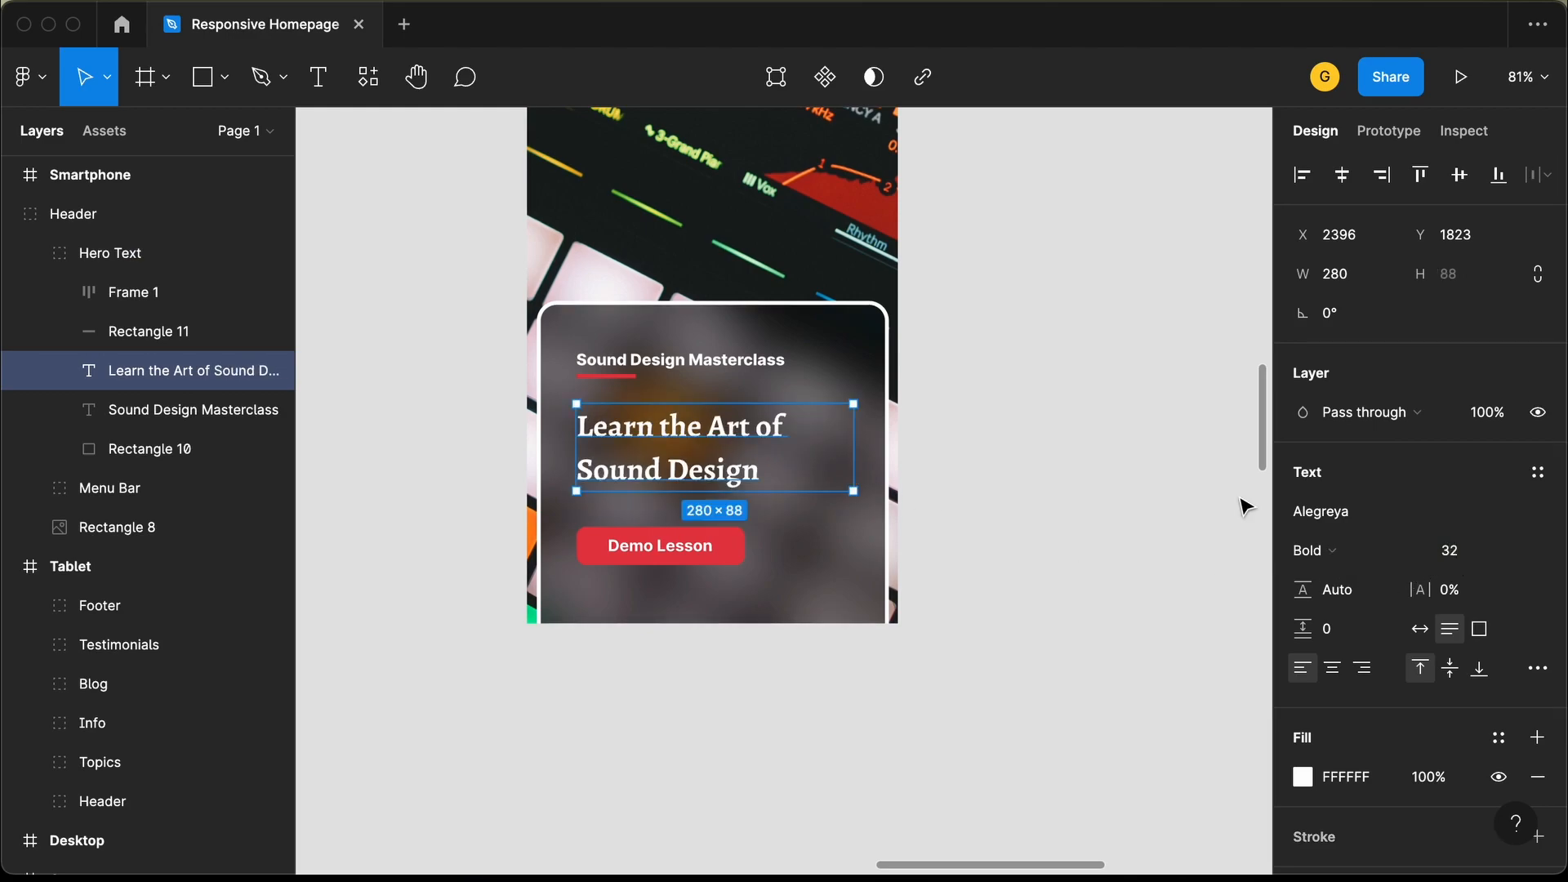
left_click(690, 544)
left_click(662, 458)
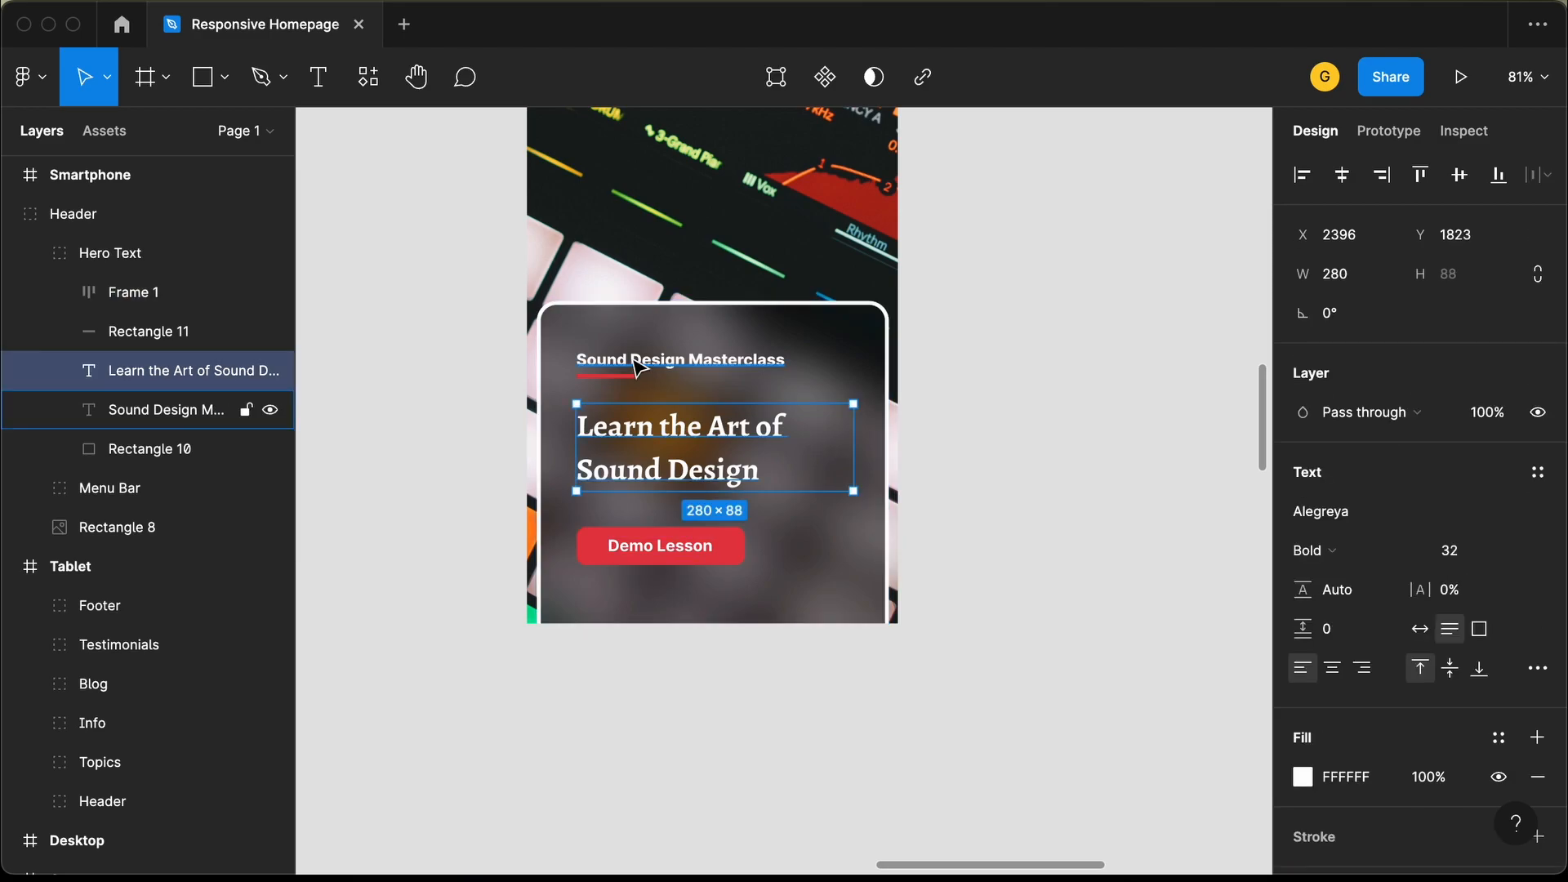
Move the "Sound Design Masterclass" label, its red underline and the heading down closer to the Demo Lesson button.
left_click(637, 362)
scroll(637, 361, "up", 5)
left_click(597, 401, "shift")
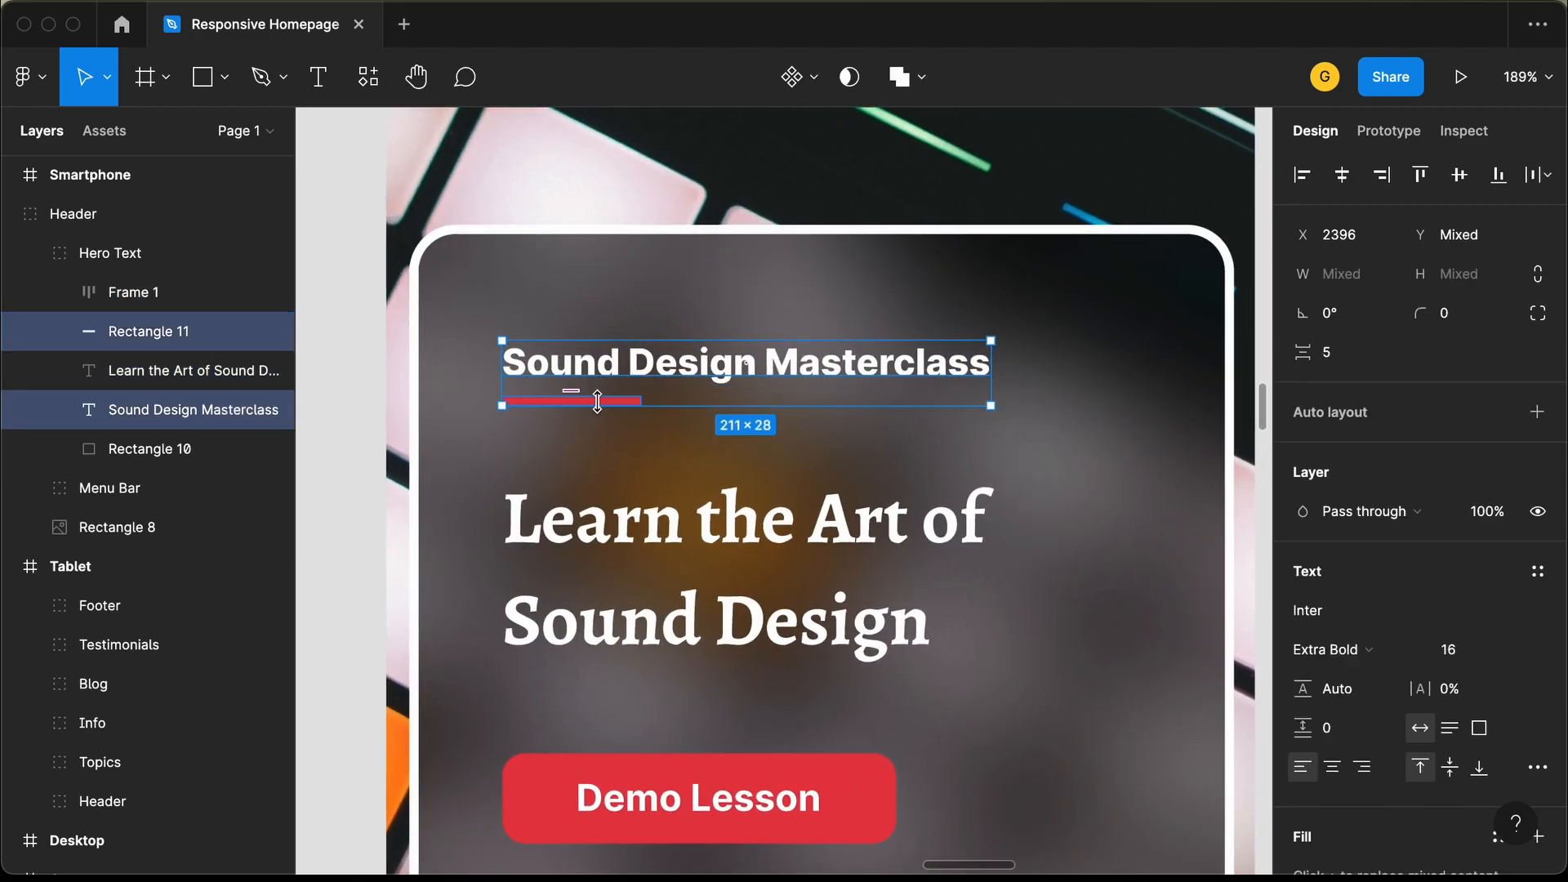
mouse_move(597, 400)
left_mouse_down()
mouse_move(605, 431)
mouse_move(606, 412)
left_mouse_up()
left_click(617, 532, "shift")
key("shift+Down")
key("shift+Down")
key("shift+Down")
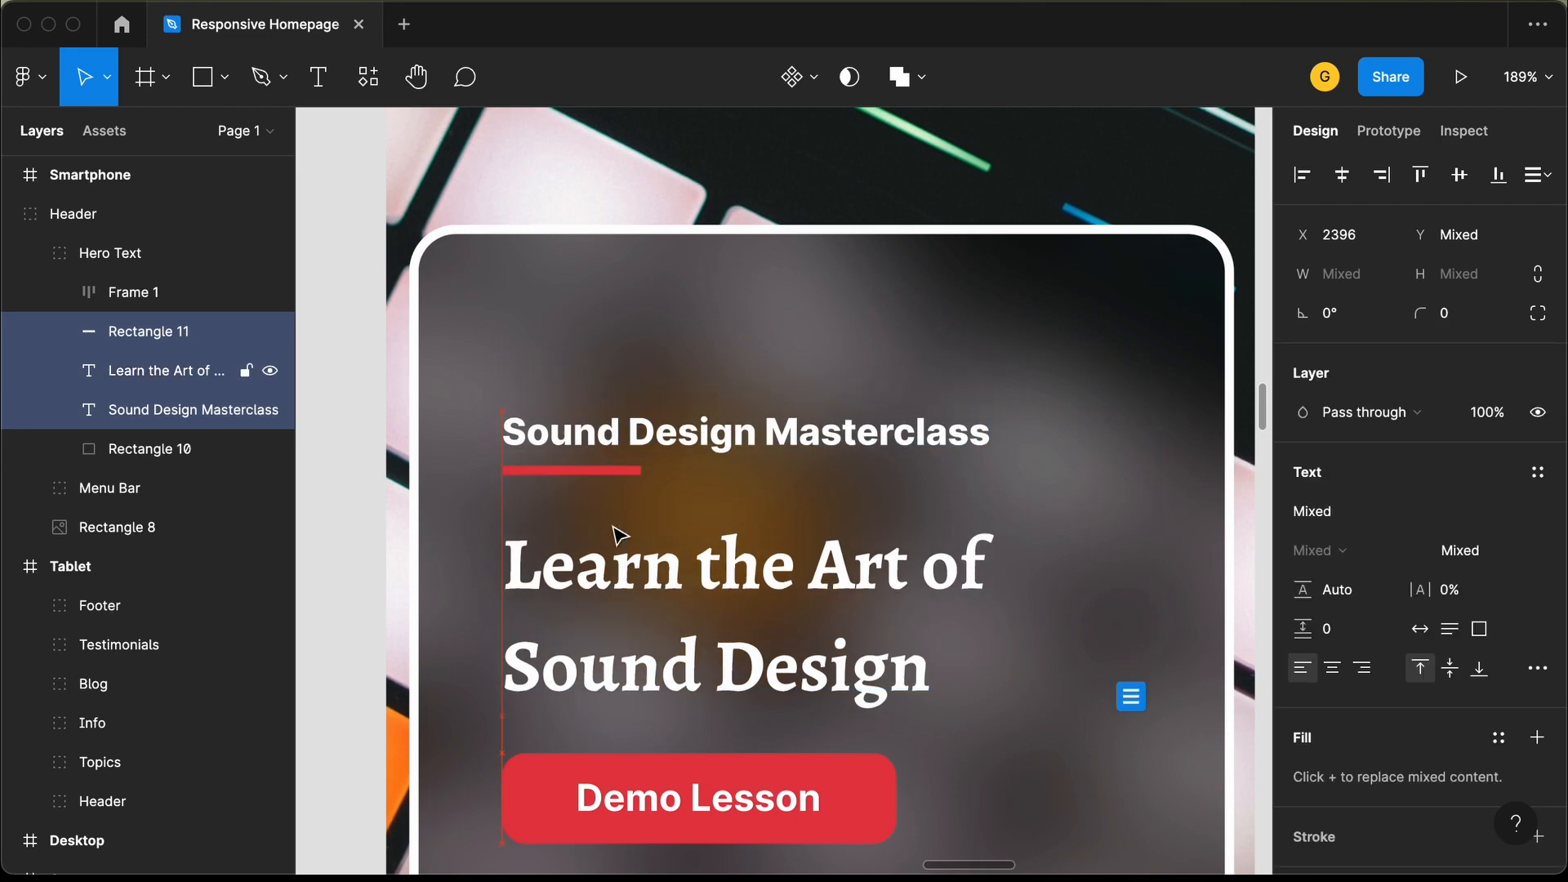
key("shift+Up")
Shorten the hero card's background rectangle from its top edge to a height of about 281.
scroll(615, 528, "down", 5)
left_click(691, 377)
left_click_drag(721, 331, 721, 366)
scroll(537, 482, "up", 3)
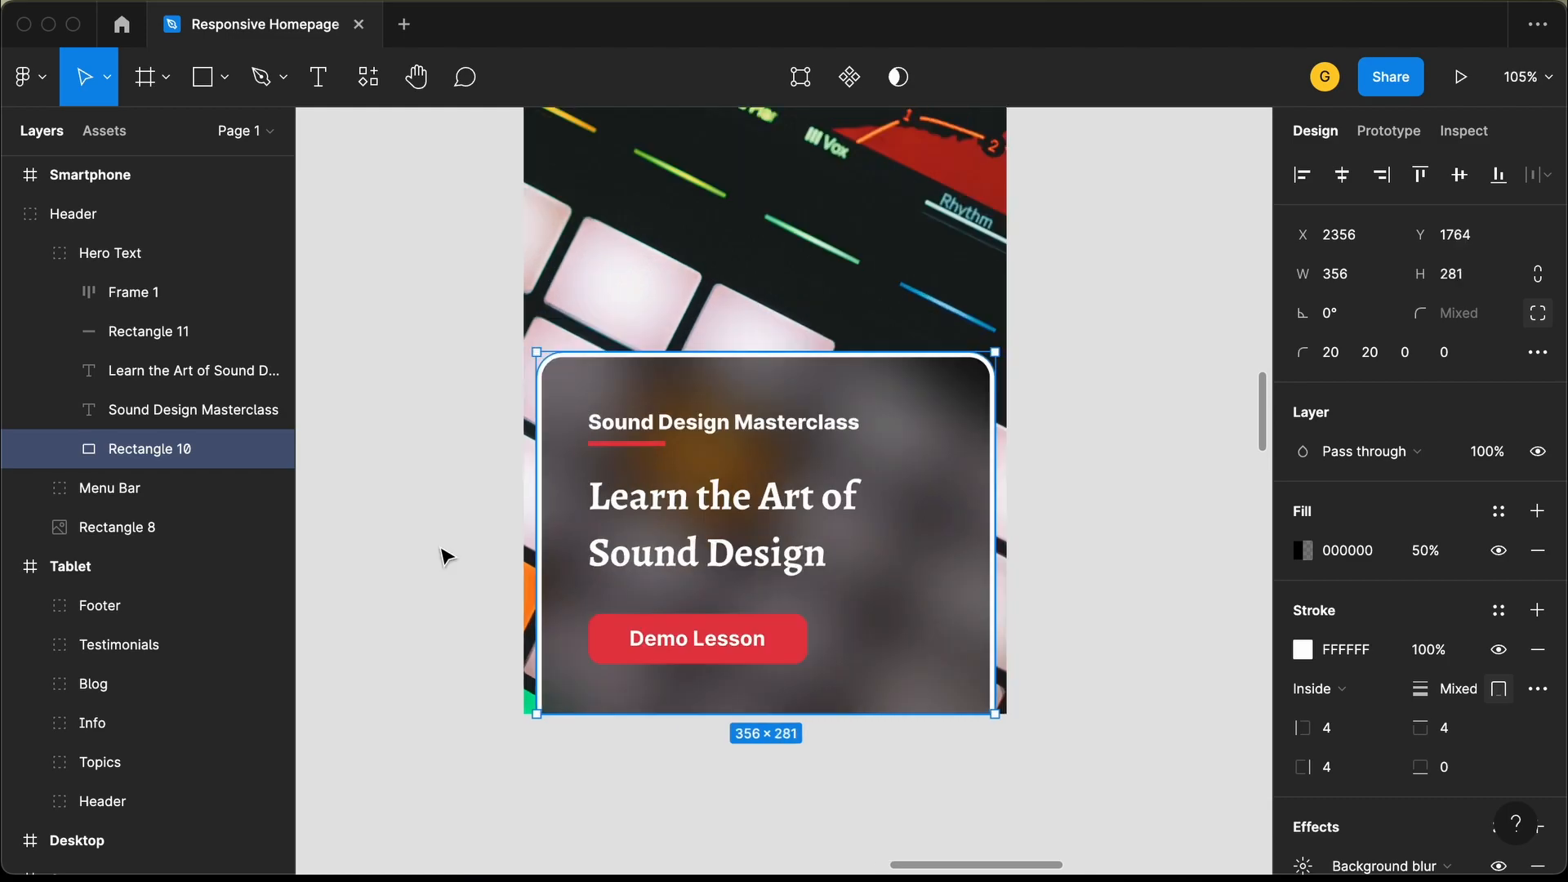
Shift the hero card's background rectangle right to X 2378, leaving a 32 px margin from the image's left edge.
scroll(541, 493, "up", 8)
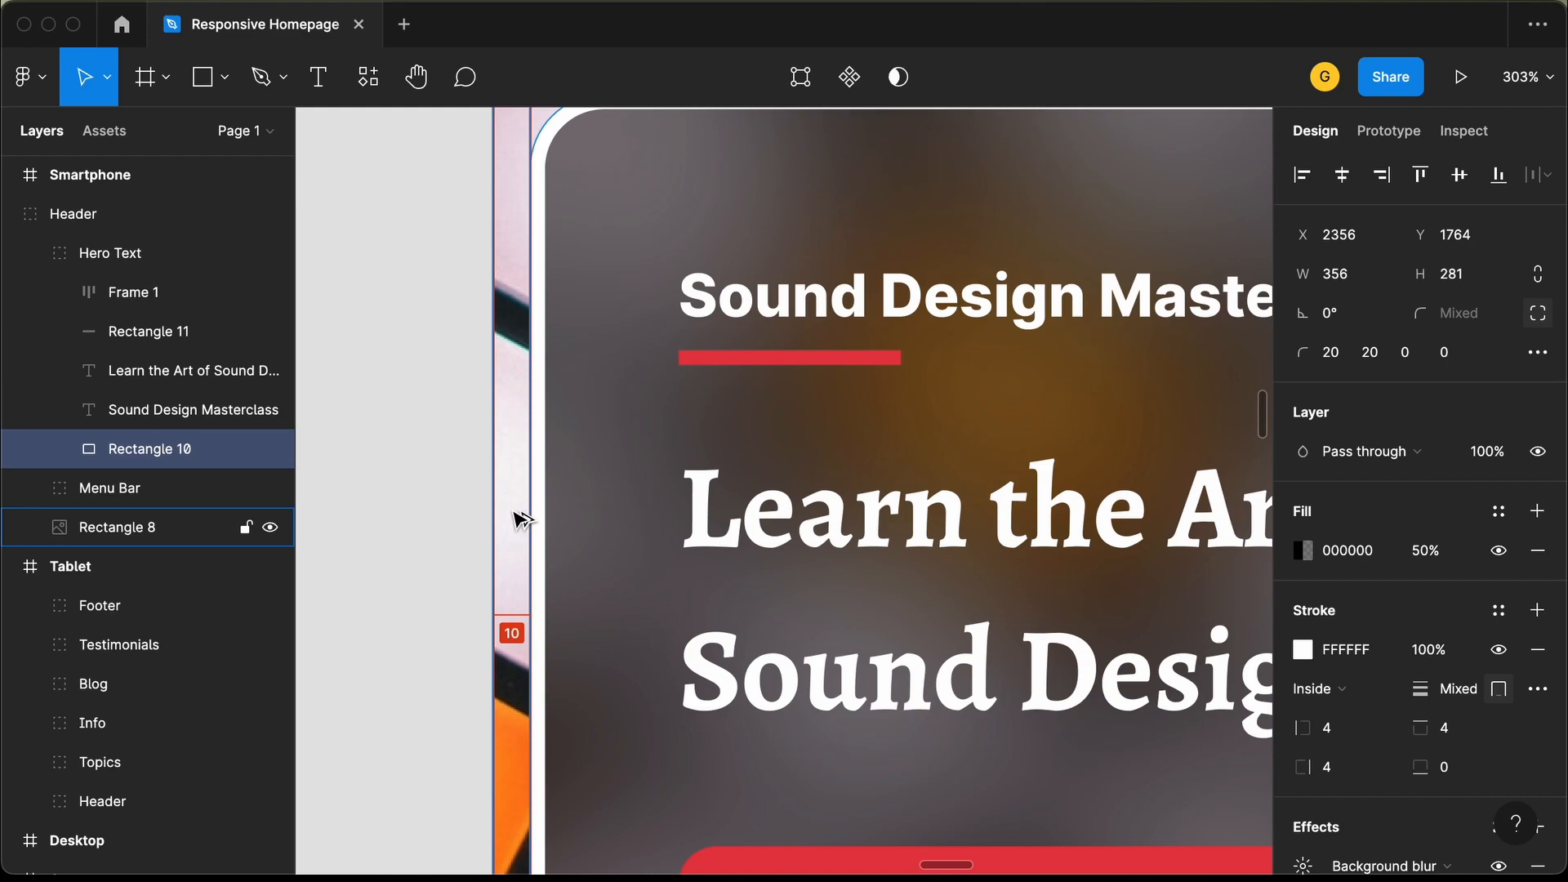
scroll(522, 519, "down", 5)
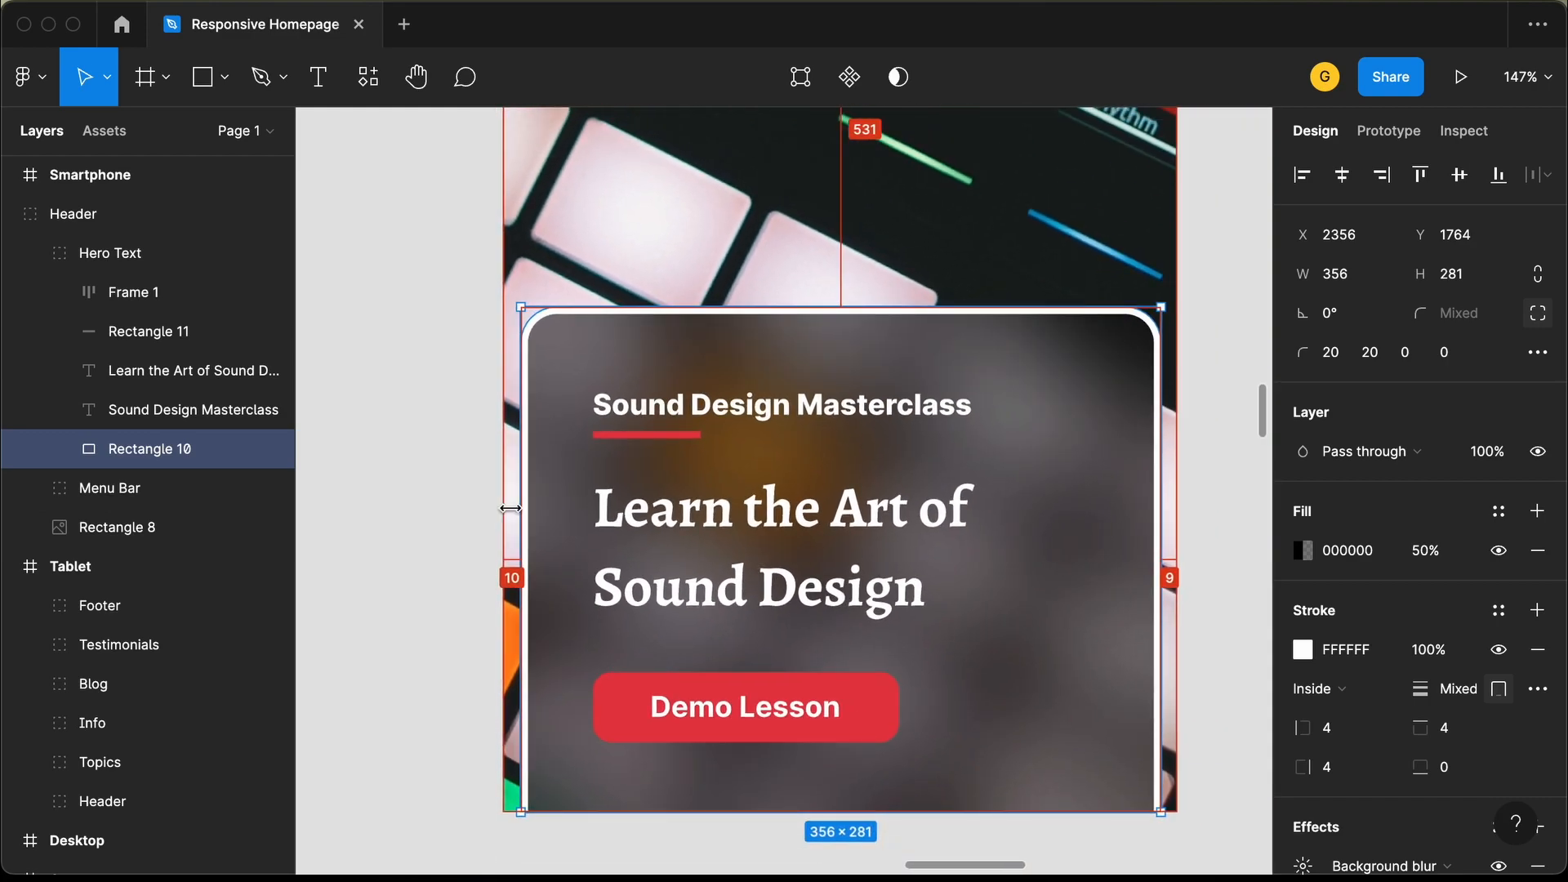
key("shift+Right")
key("shift+Right")
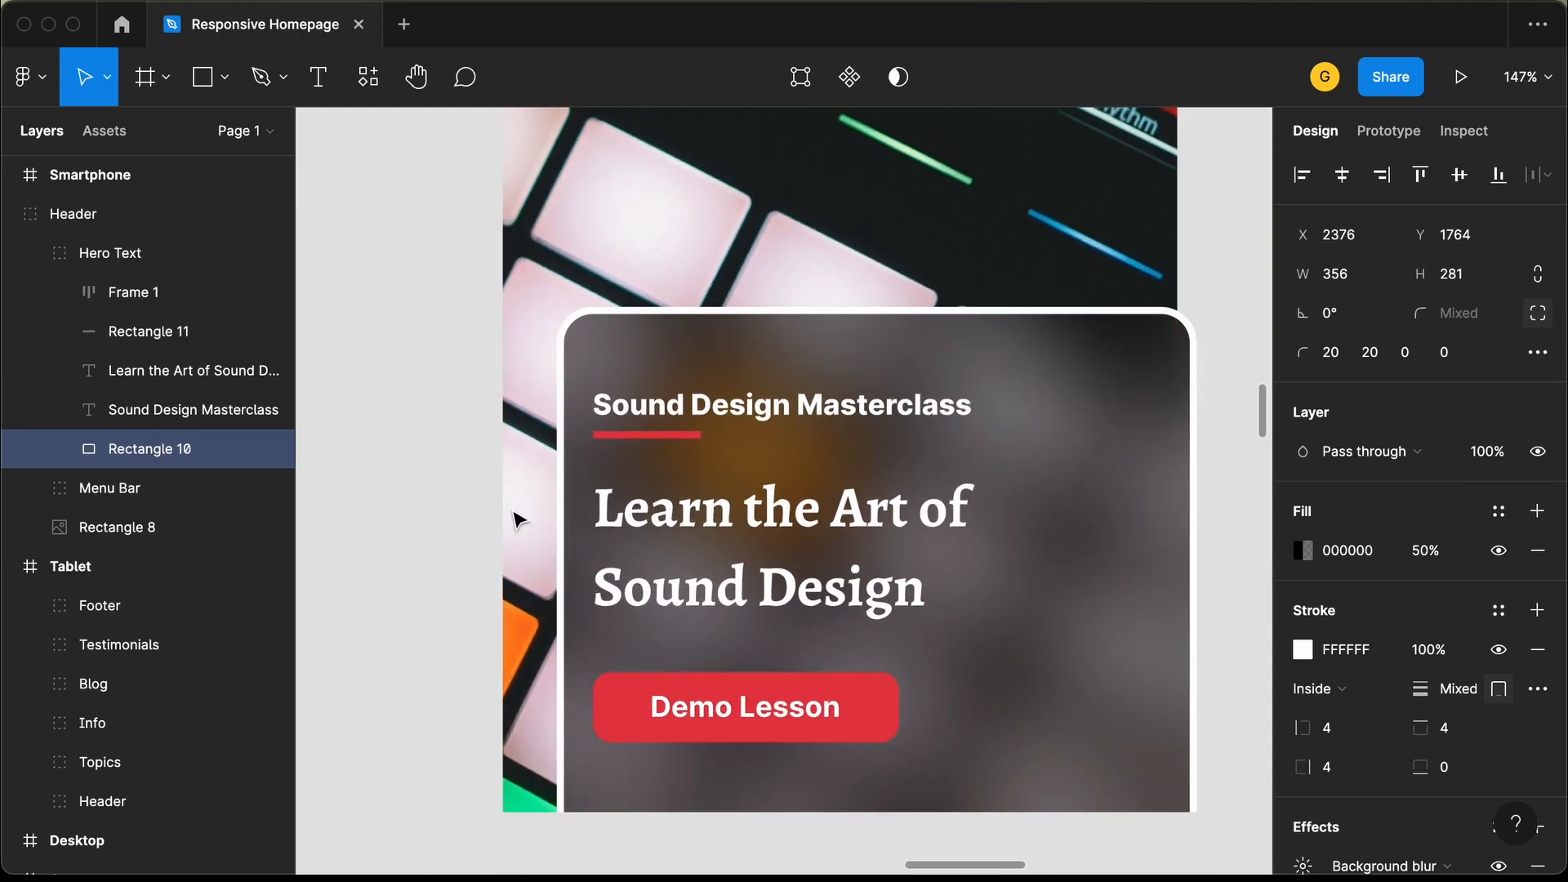
key("Right")
key("Right")
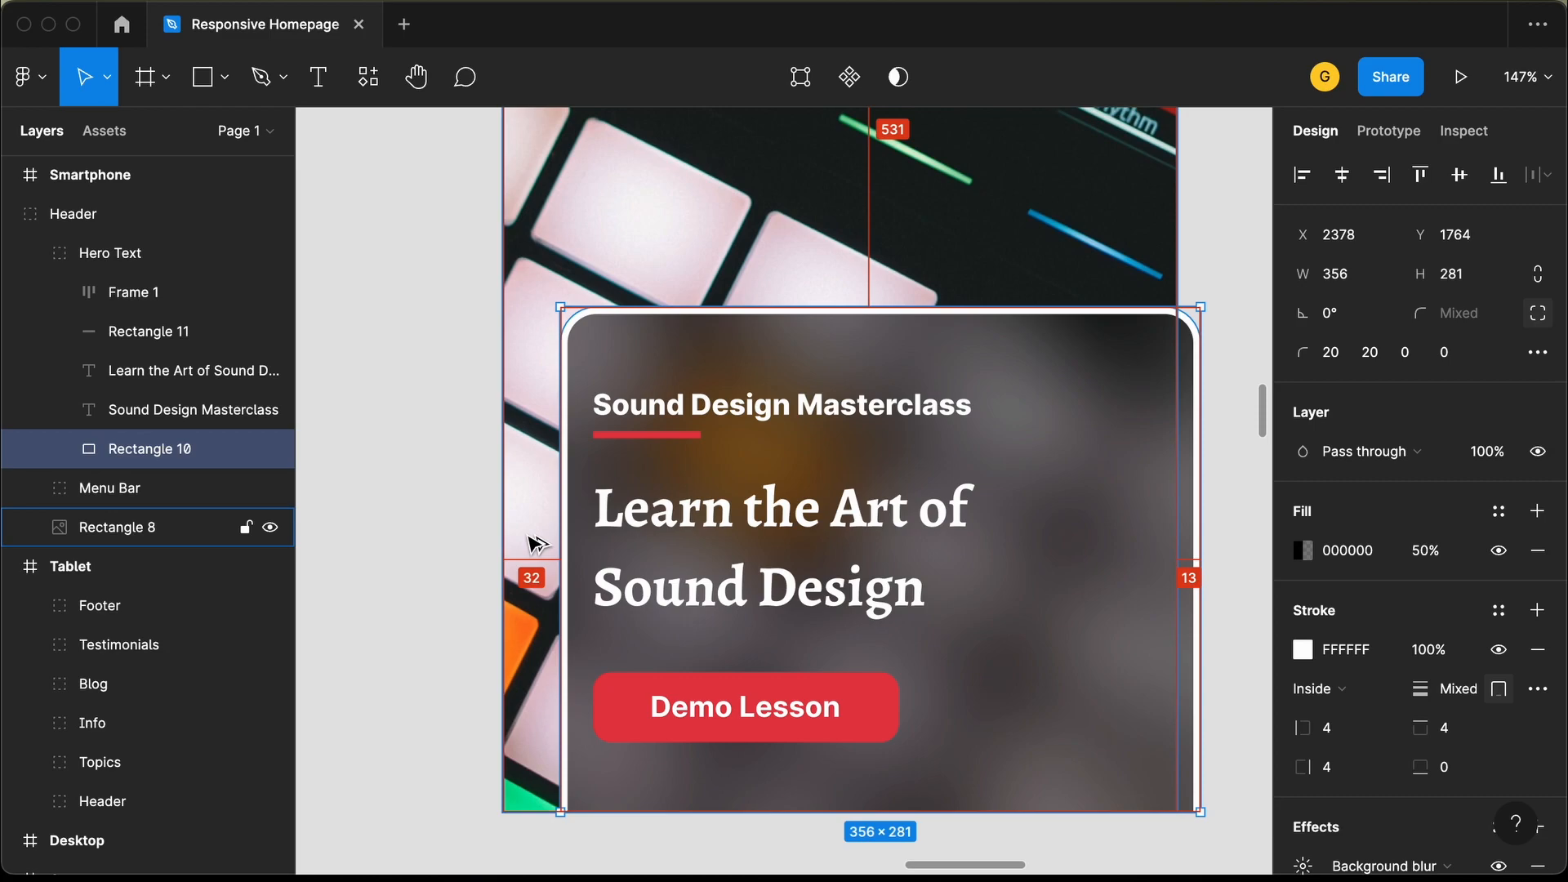
Narrow the hero card's background rectangle from its right side to a width of about 314.
double_click(1037, 564)
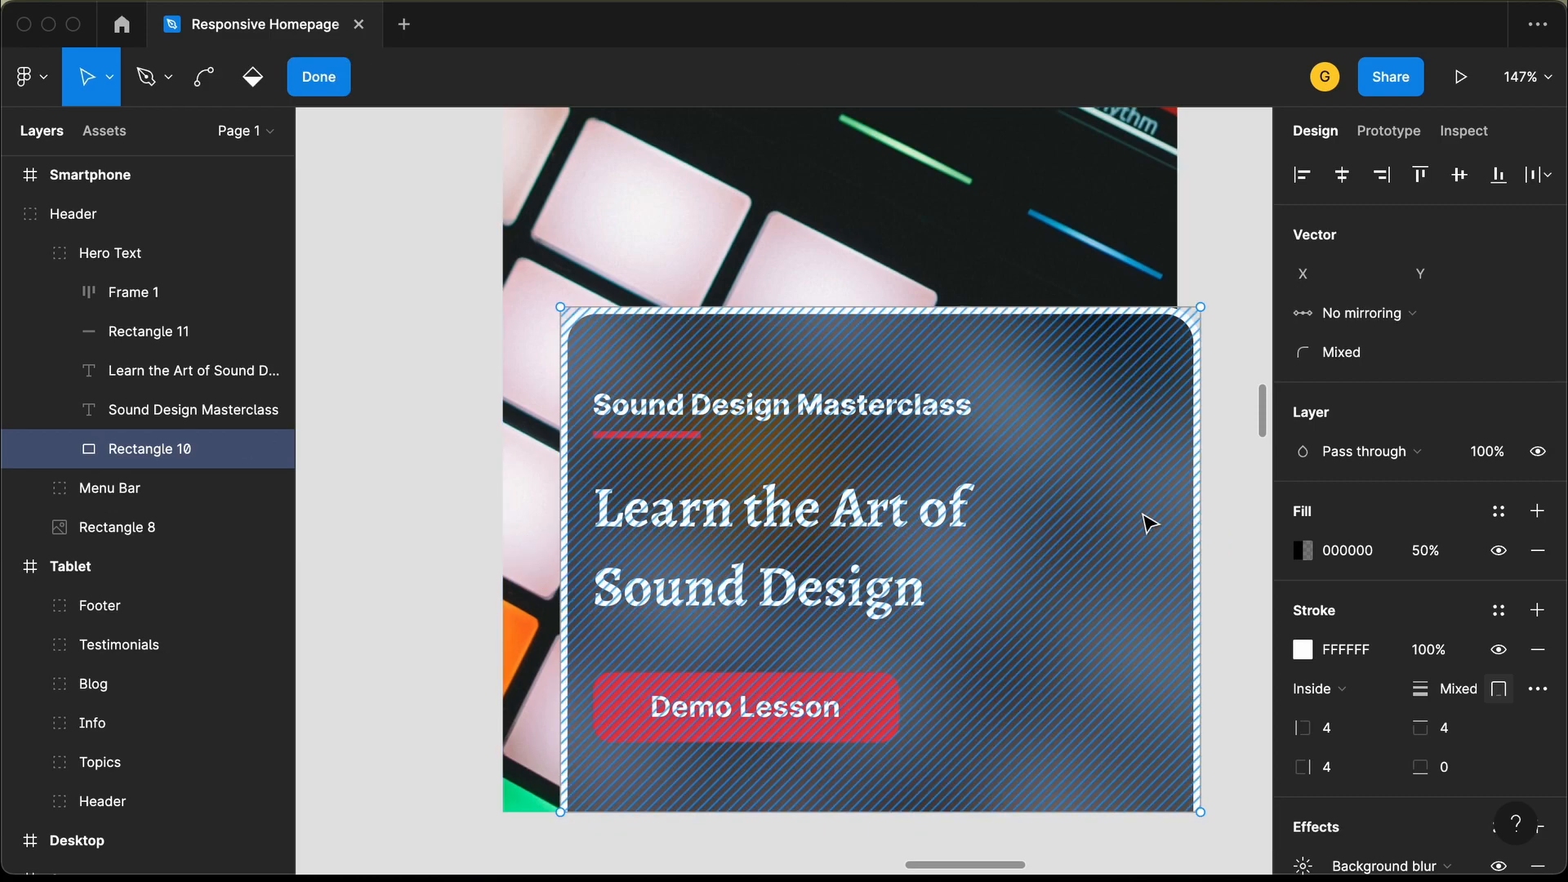
key("Escape")
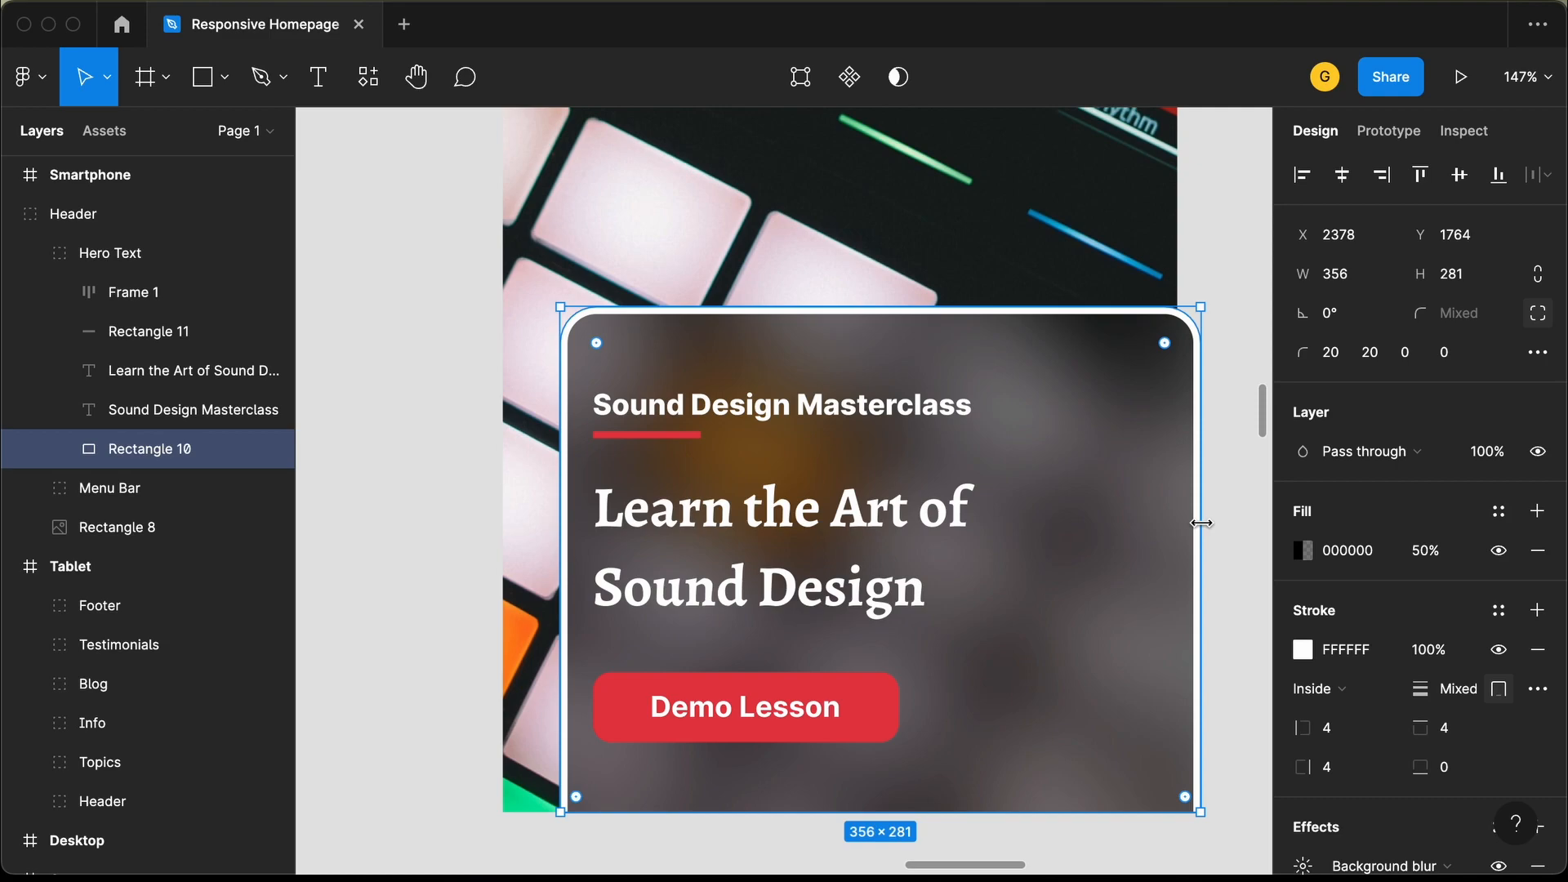
left_click_drag(1200, 523, 1124, 523)
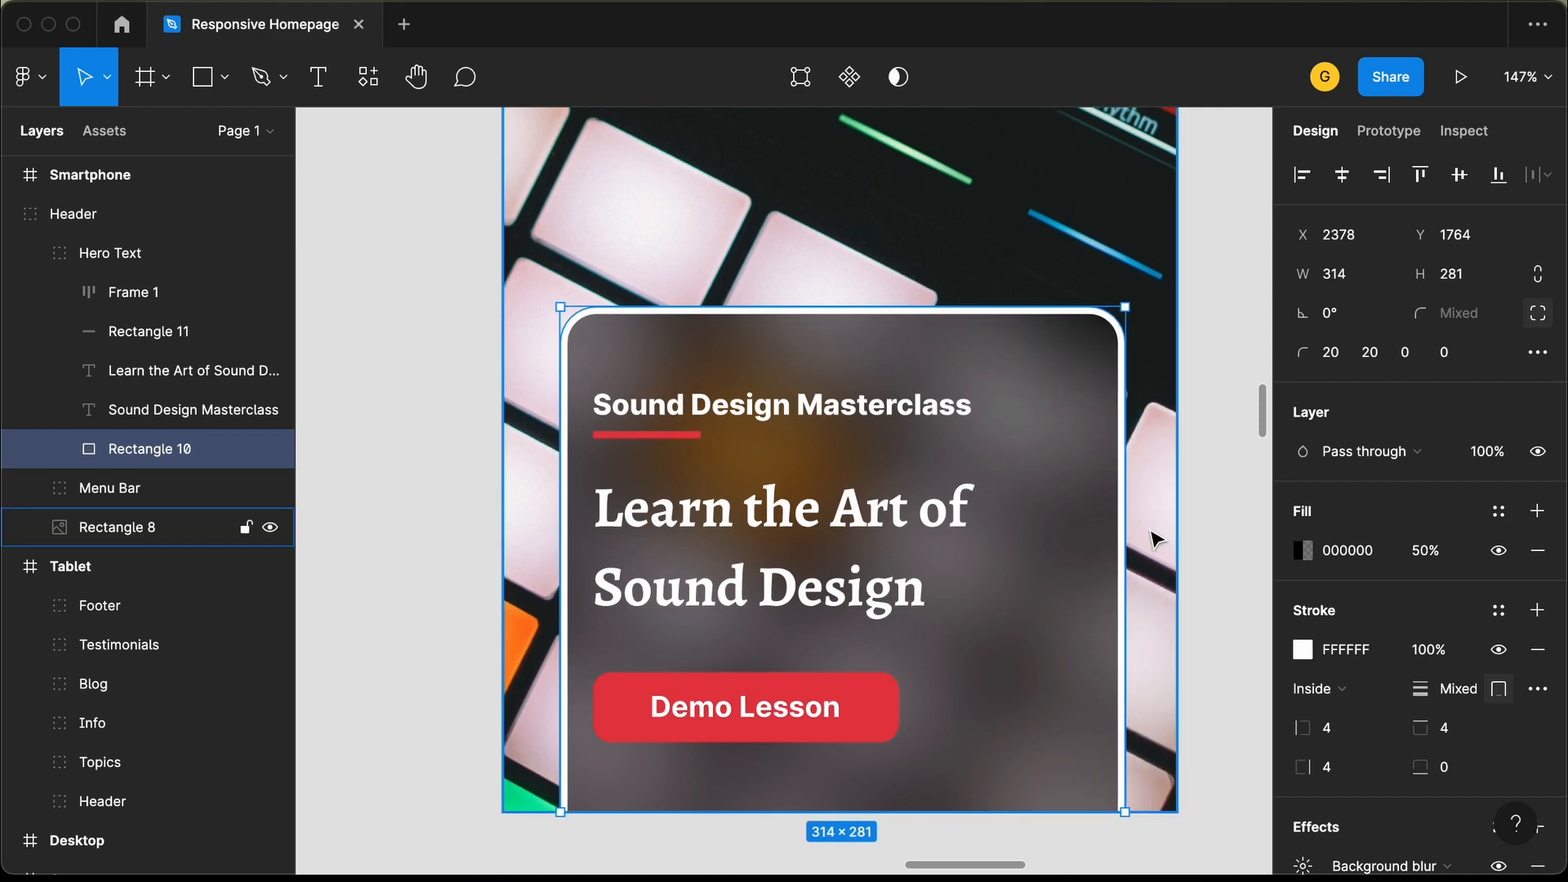
key("super+Left")
key("super+Left")
key("alt")
key("super+Left")
key("alt")
Move the card's label, underline, heading and Demo Lesson button together to X 2400, 22 px inside the card's left edge.
left_click(676, 423)
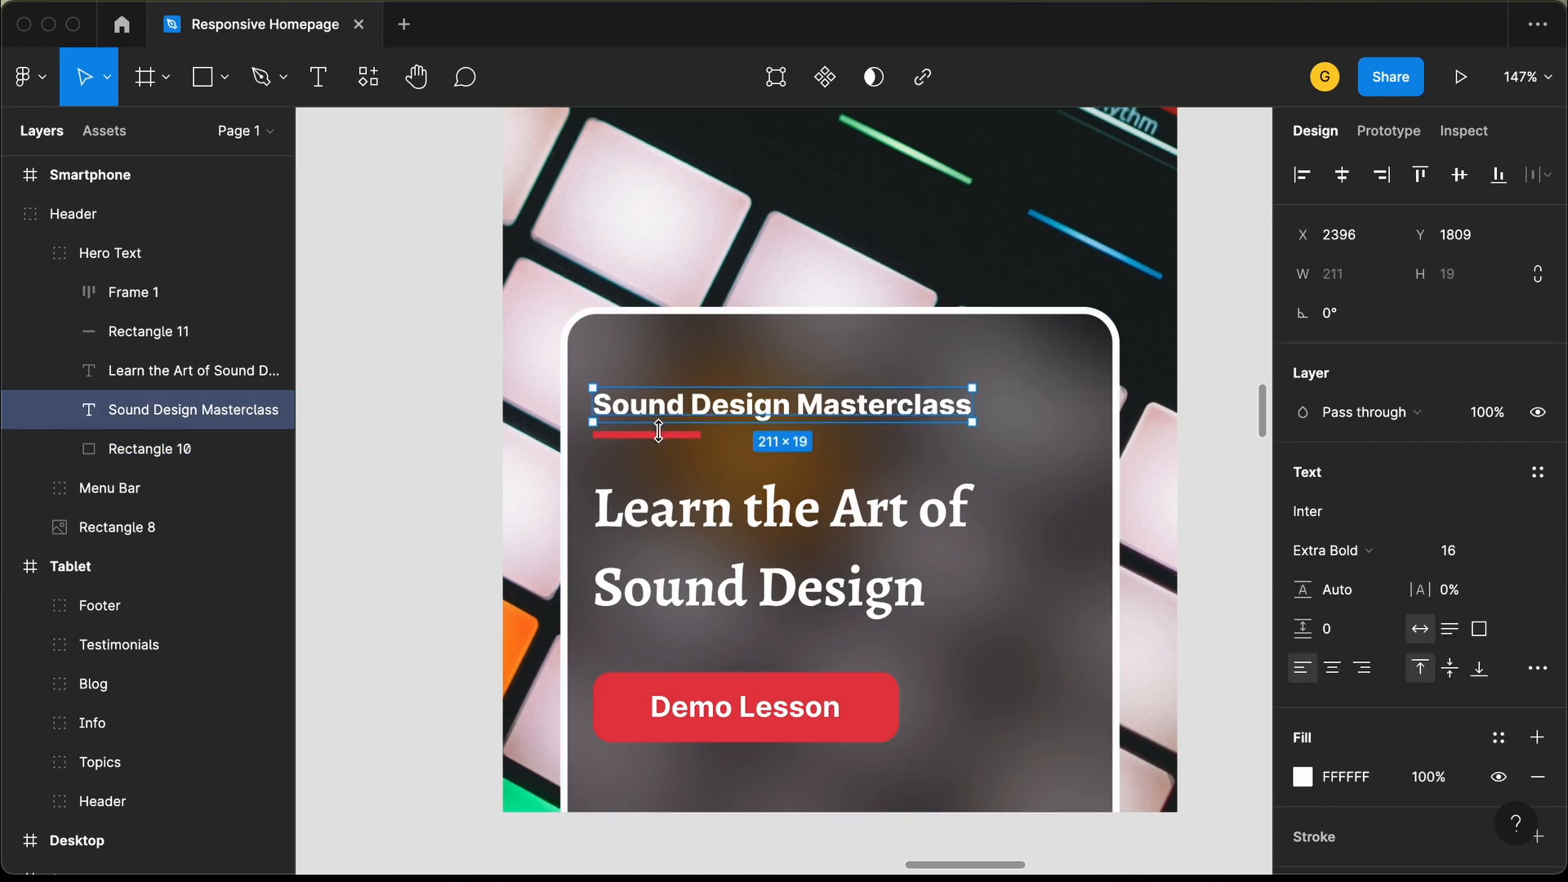
left_click(658, 433, "shift")
left_click(691, 517, "shift")
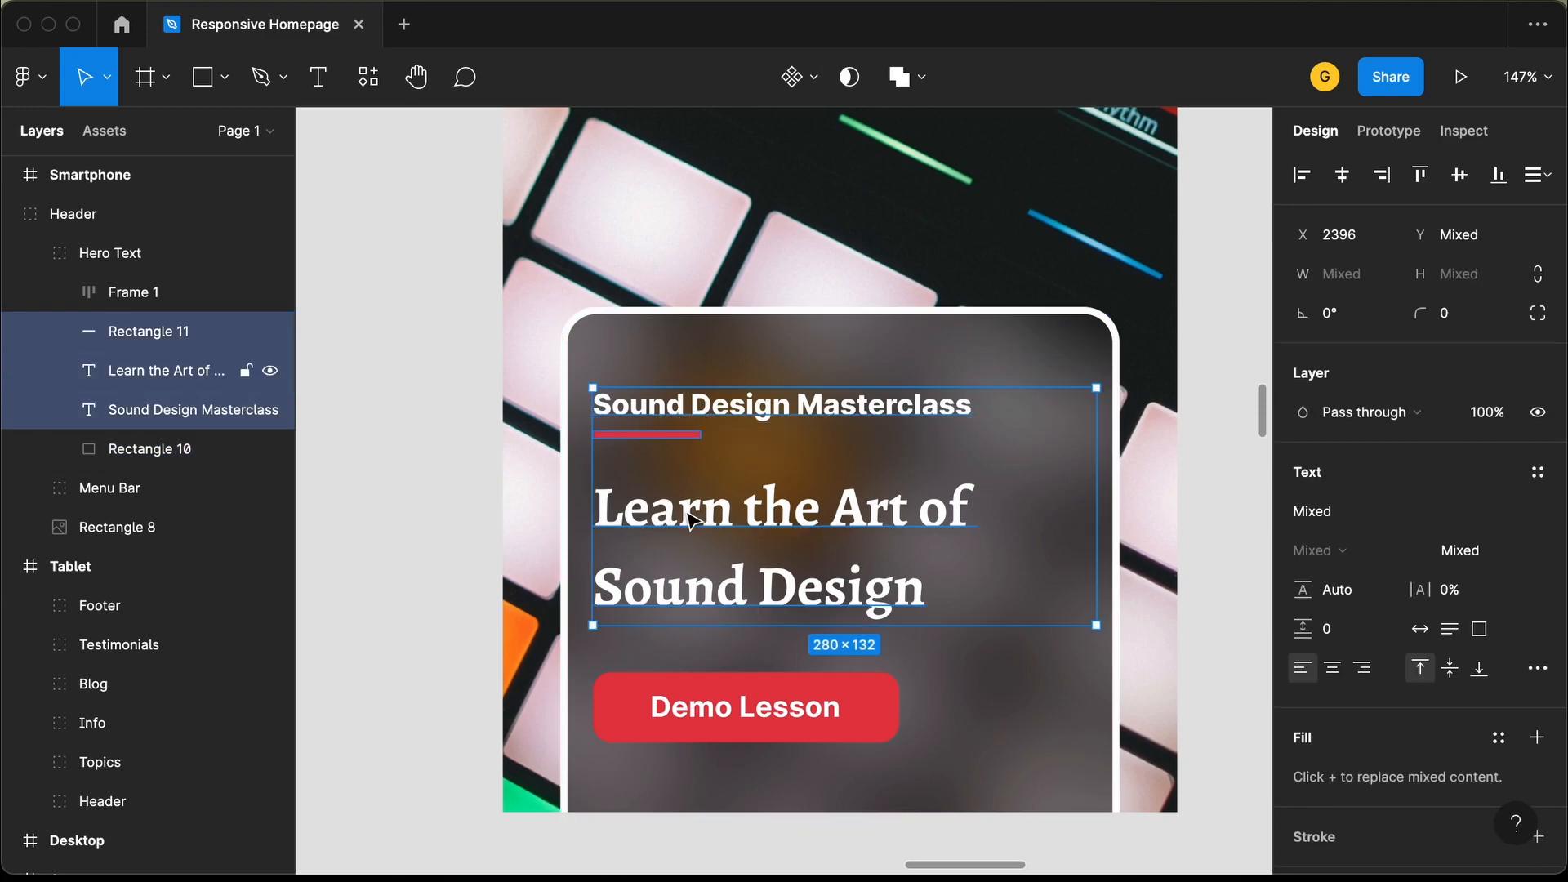
left_click(693, 695, "shift")
key("Right")
key("shift+Right")
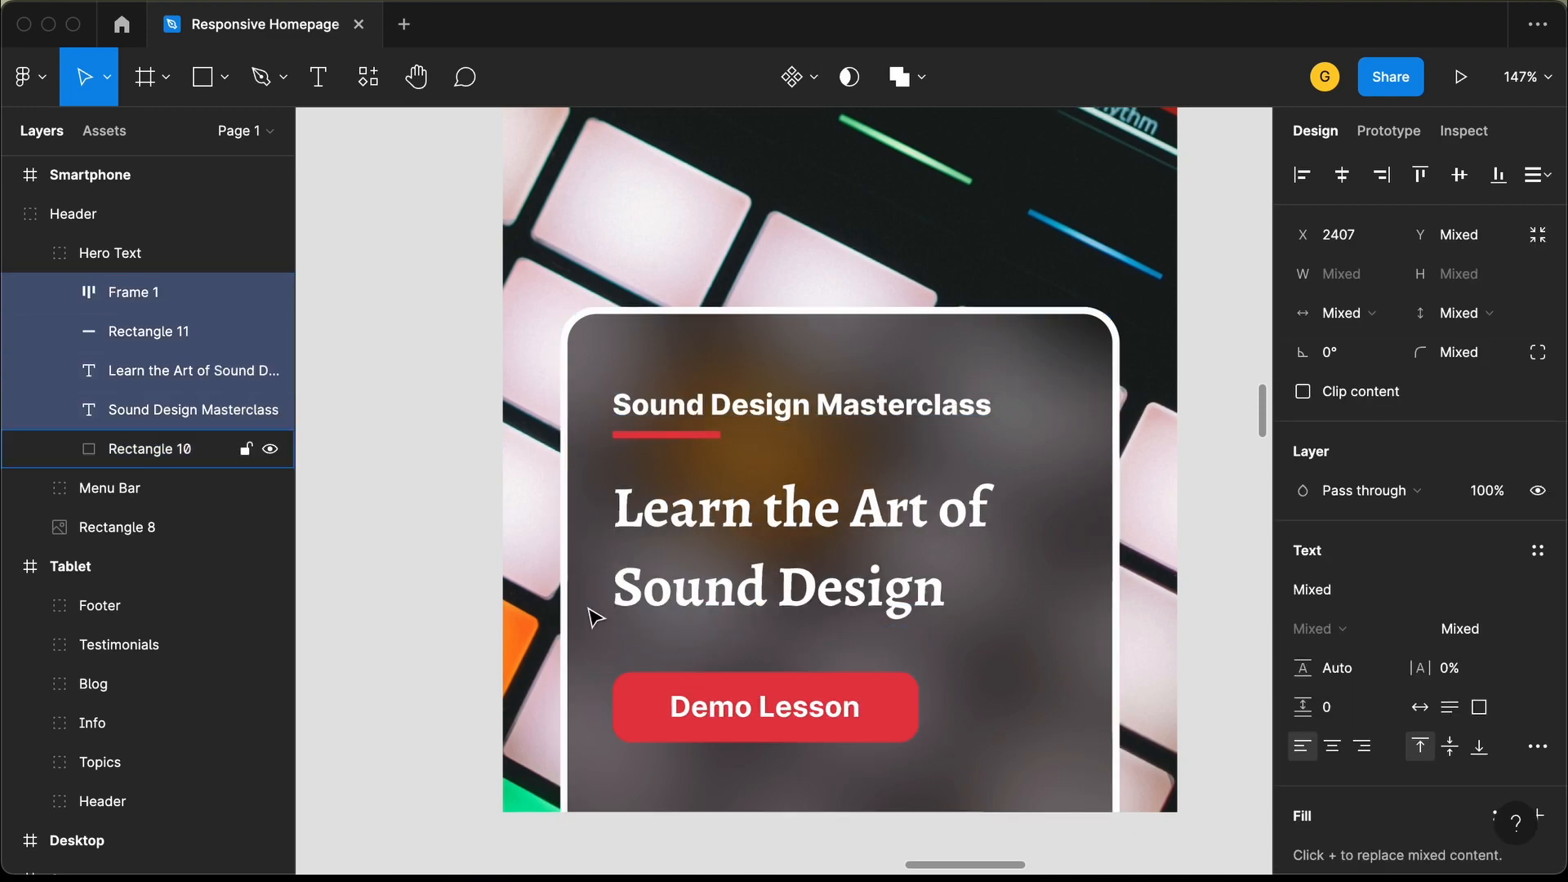
key("Left")
key("shift+Left")
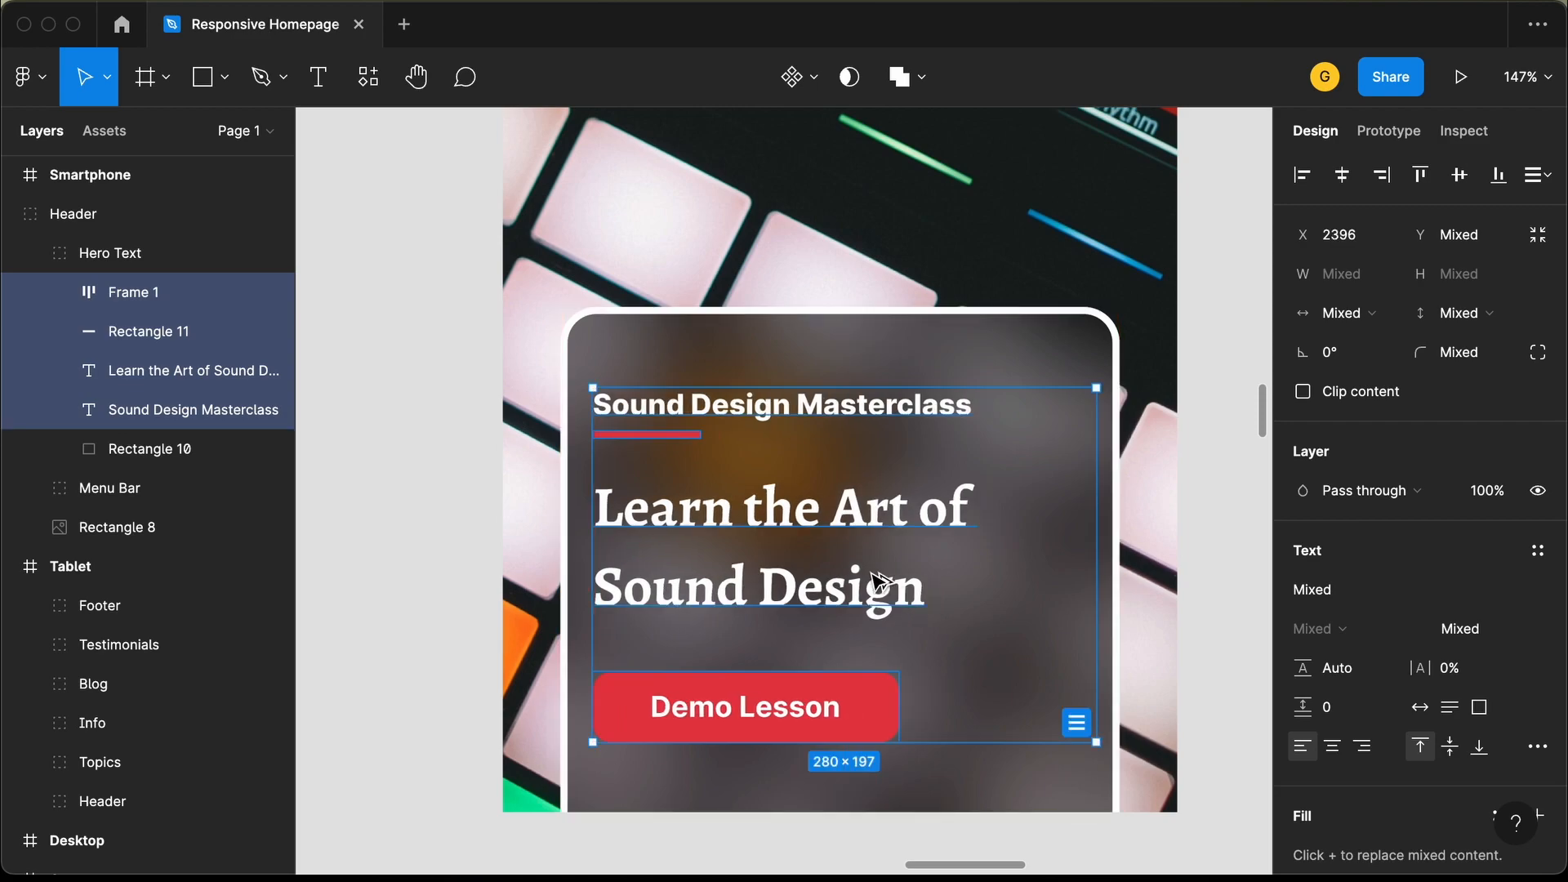
key("Right")
key("Right")
key("Right")
key("Right")
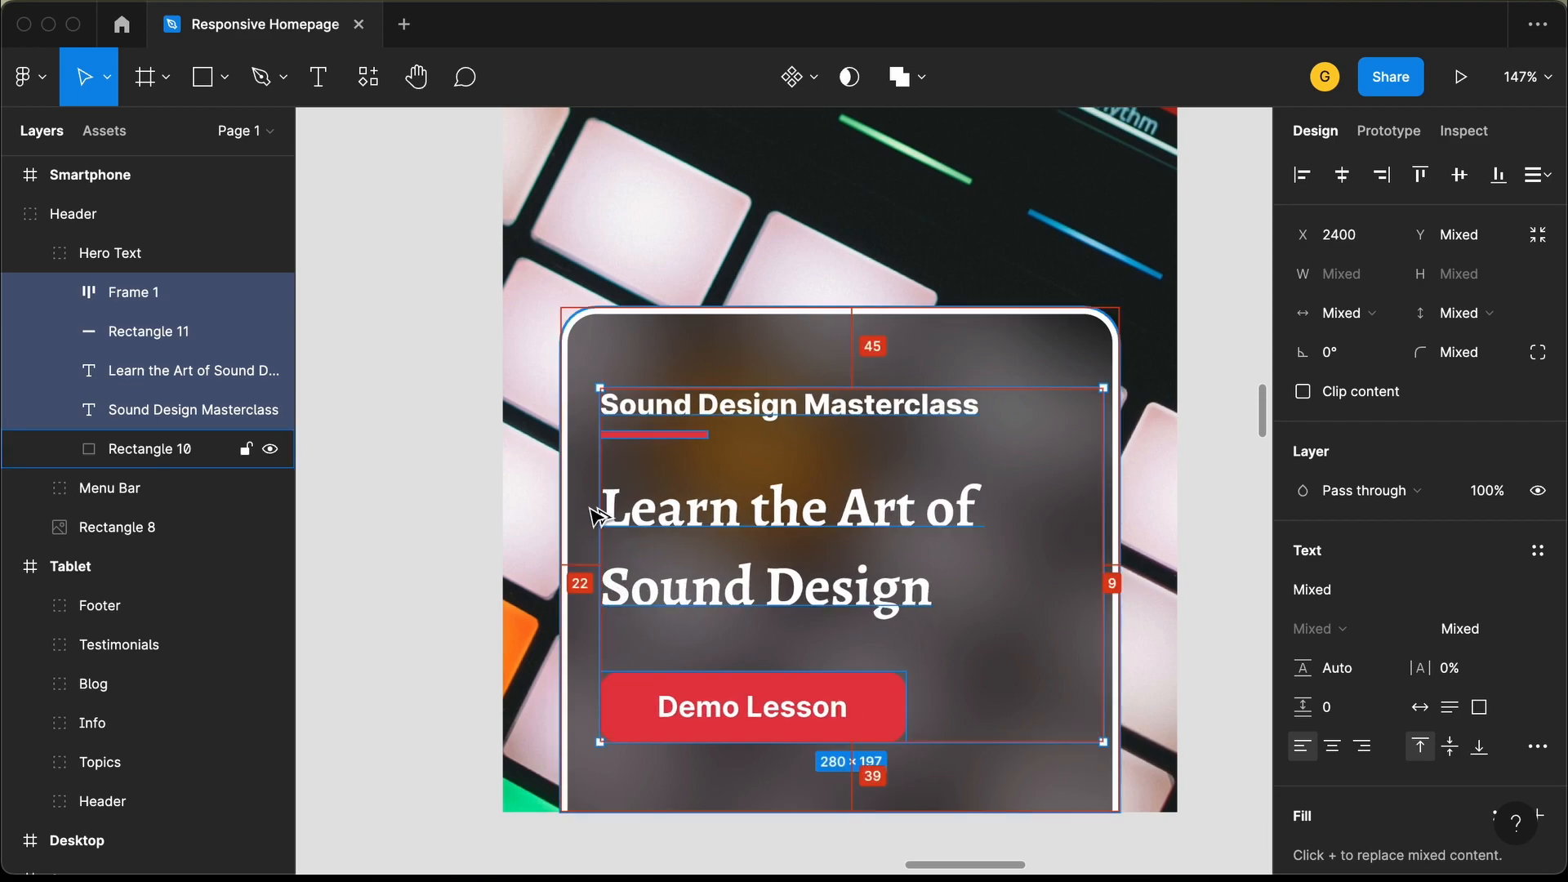
Nudge the hero card's label, underline, heading and Demo Lesson button 2 px further right, 24 px inside the card's left edge.
key("Right")
key("Right")
key("Escape")
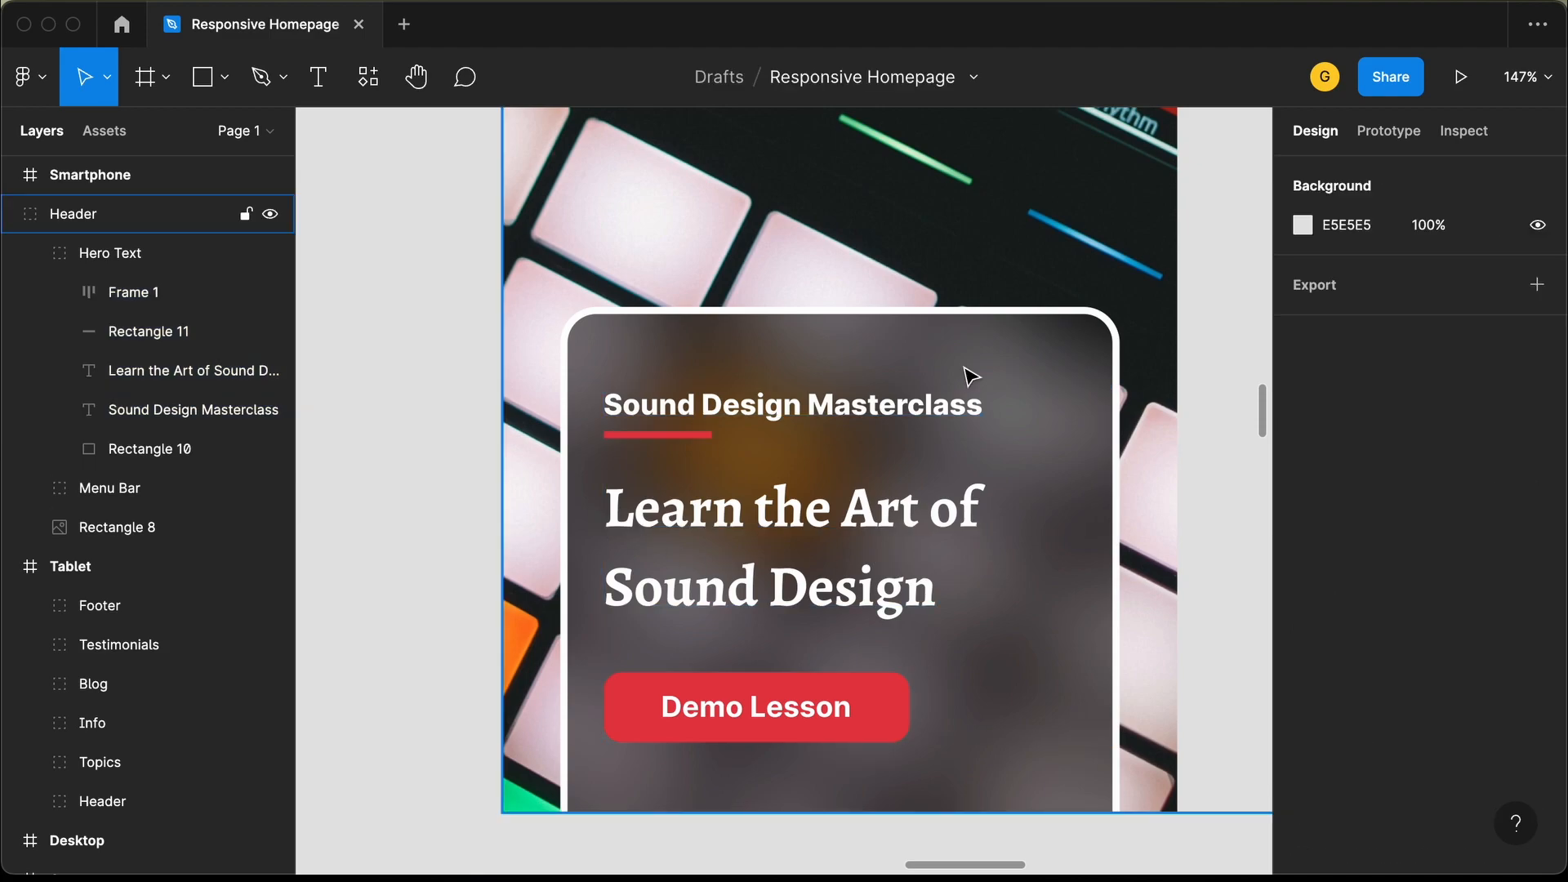
Shift the Smartphone header's Menu Bar group left to X 2378, leaving a 32 px margin from the image's left edge.
scroll(970, 377, "up", 10)
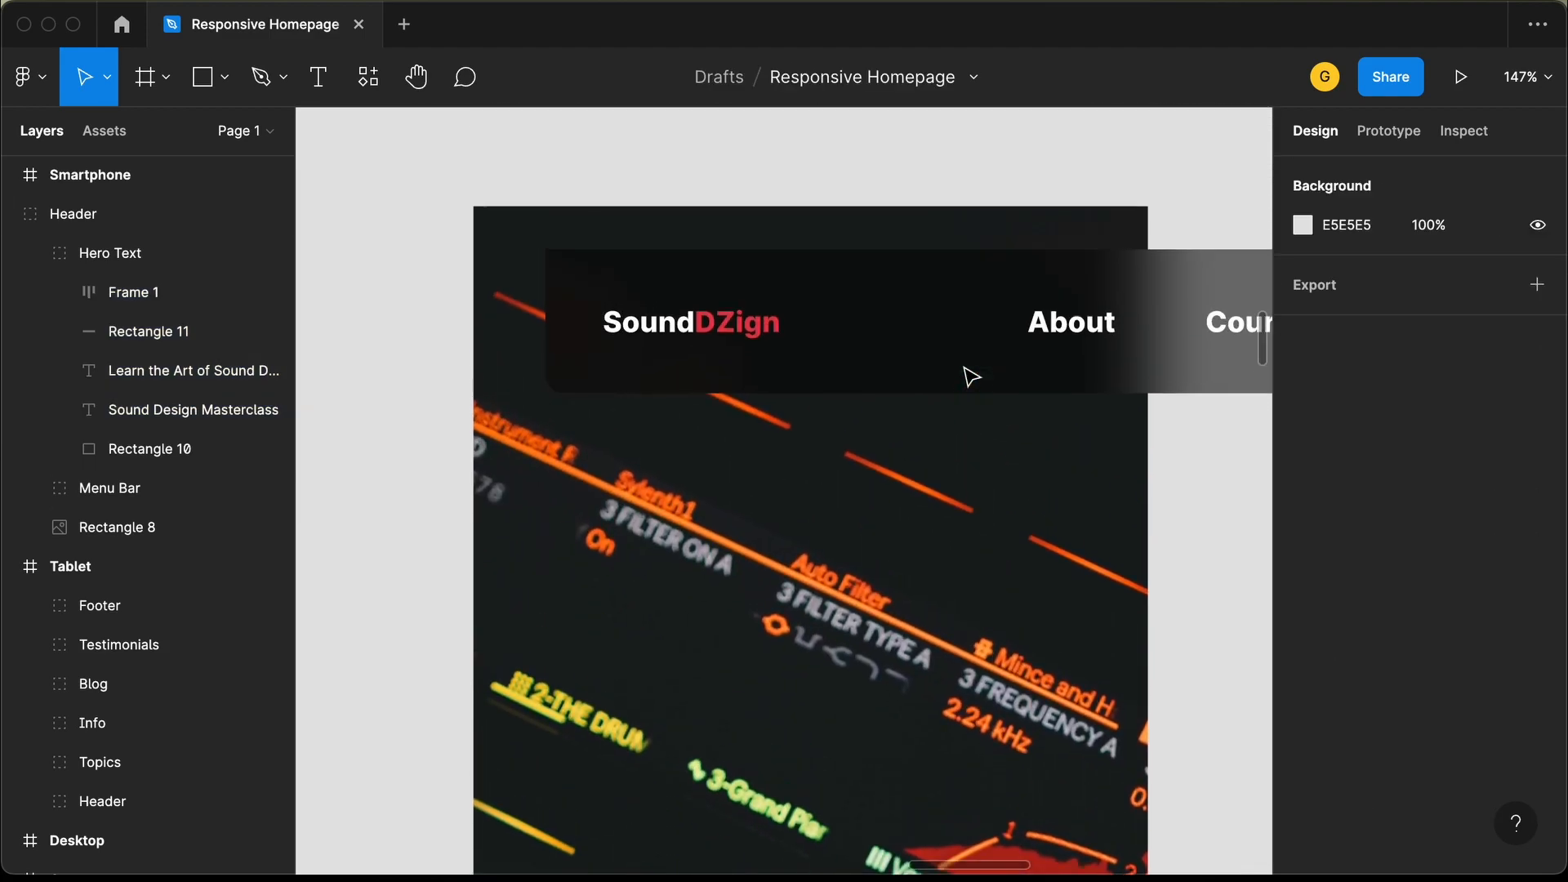
scroll(970, 377, "up", 2)
double_click(889, 324)
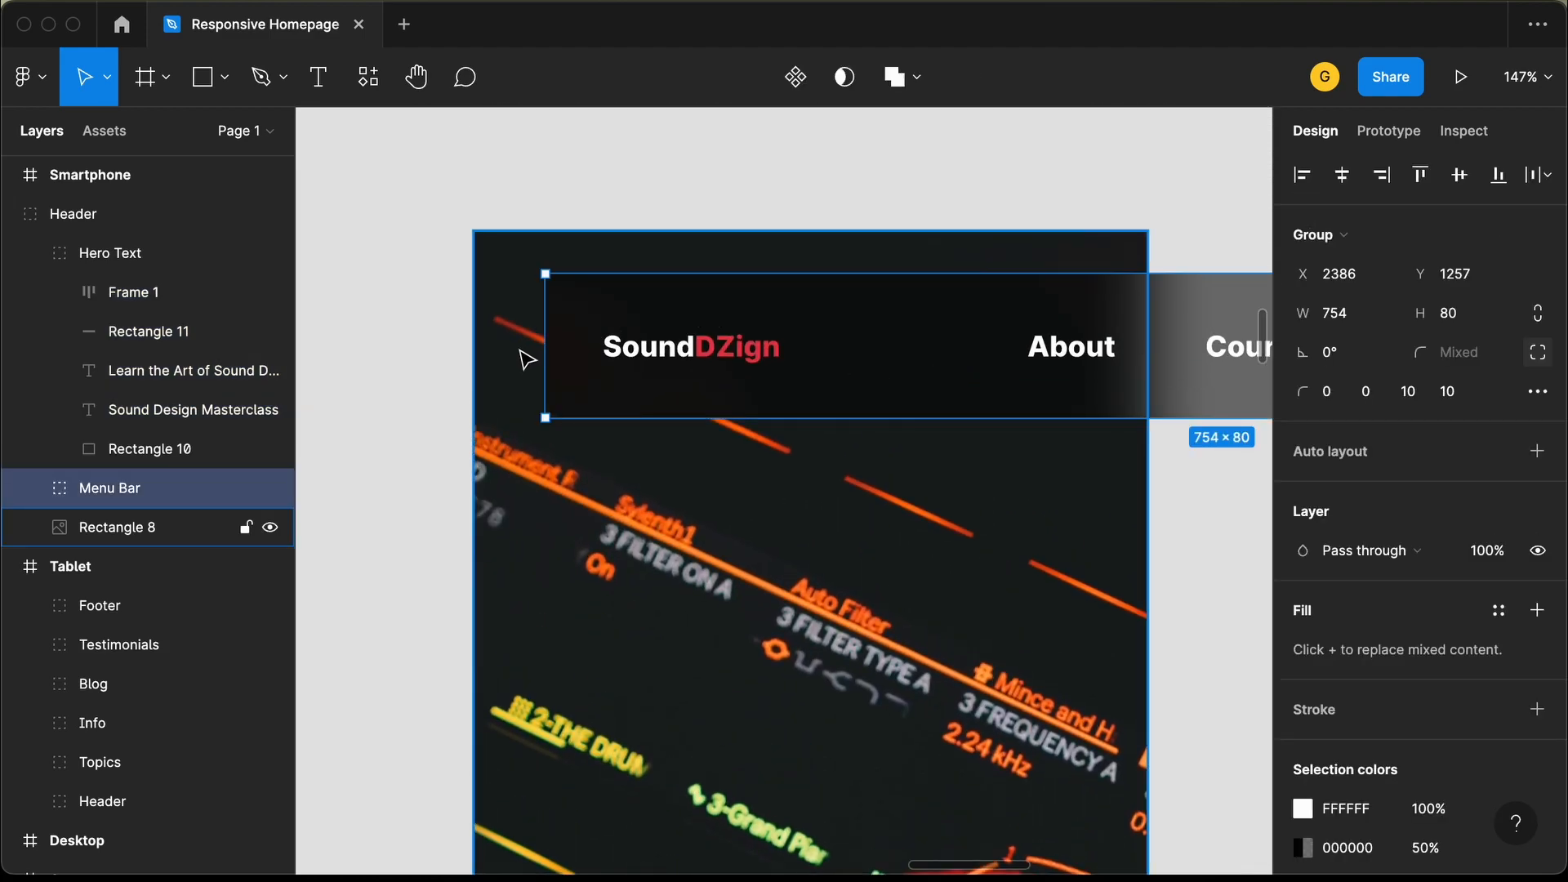
key("alt")
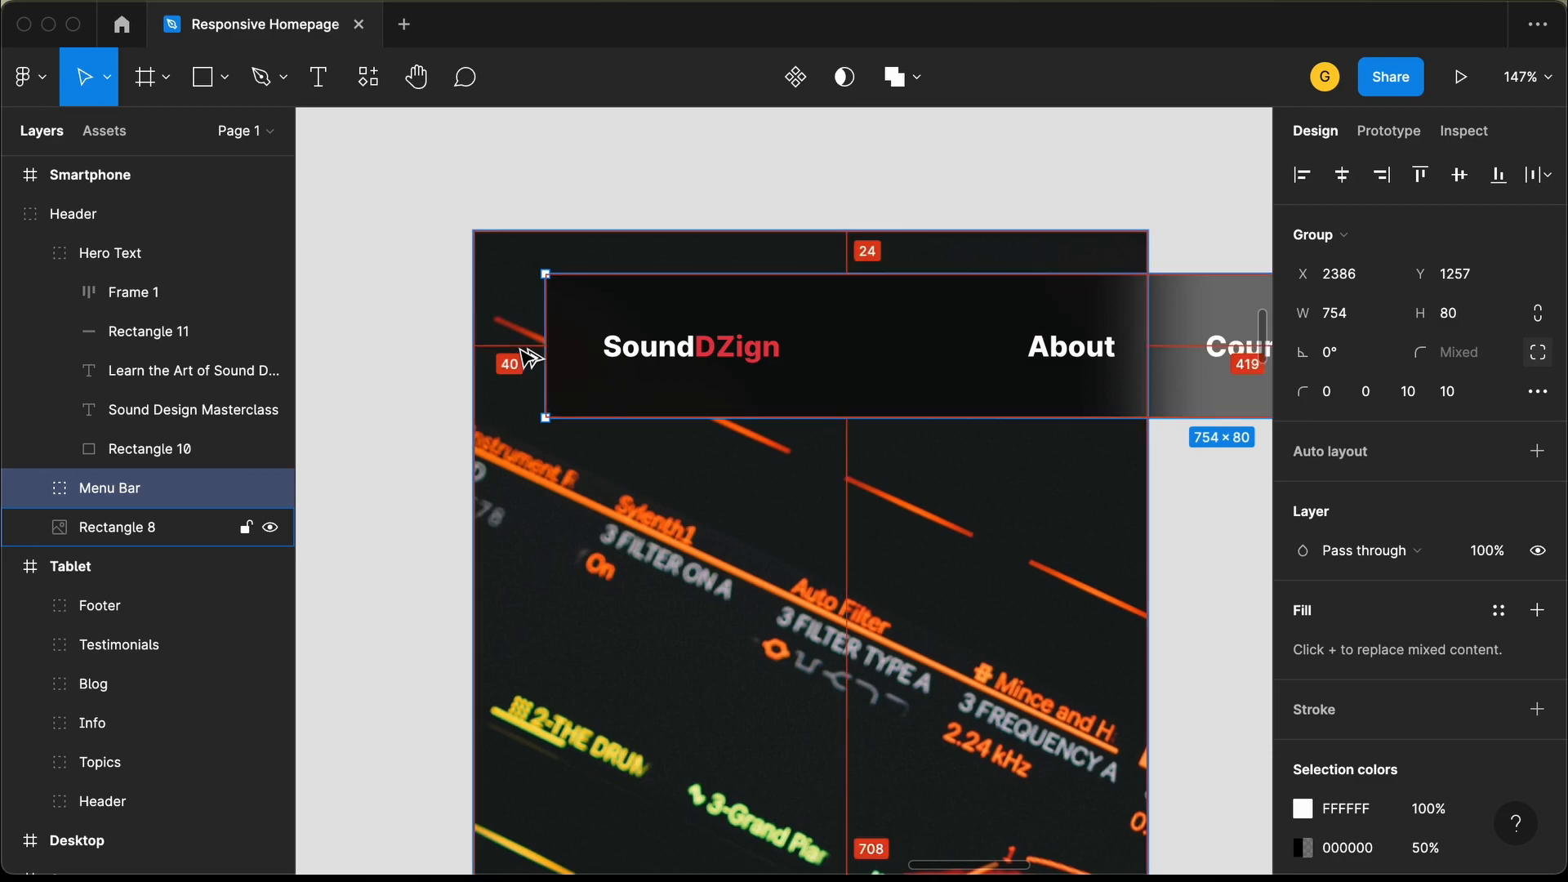
key("shift+Left")
key("Right")
key("Right")
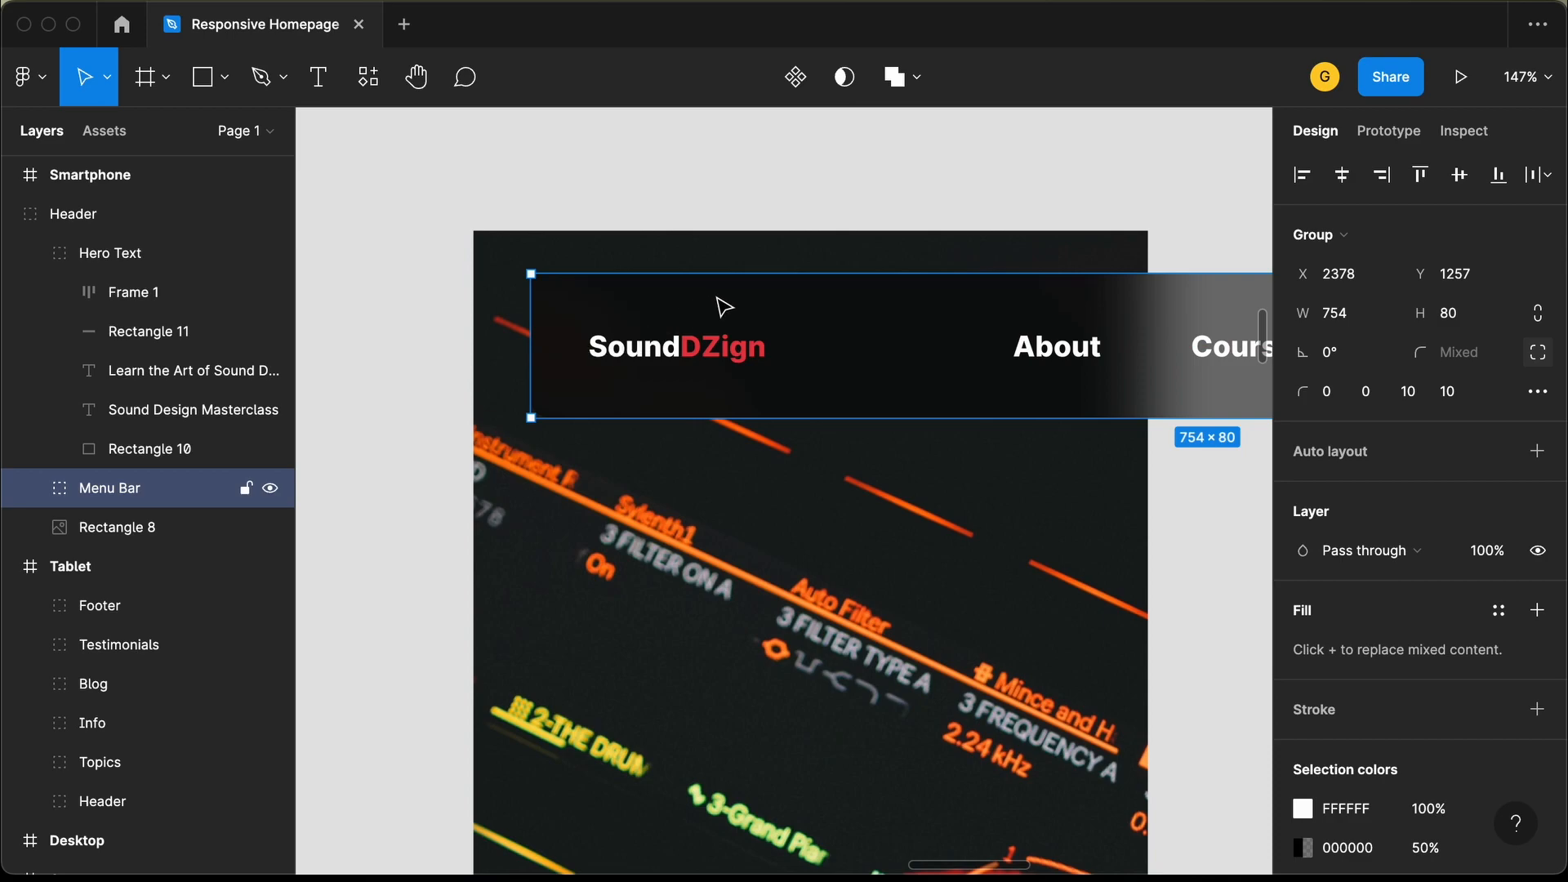
Raise the Menu Bar group to Y 1249, leaving a 16 px gap from the image's top edge.
key("alt")
key("Up")
key("Up")
key("Up")
key("Up")
key("Up")
key("Up")
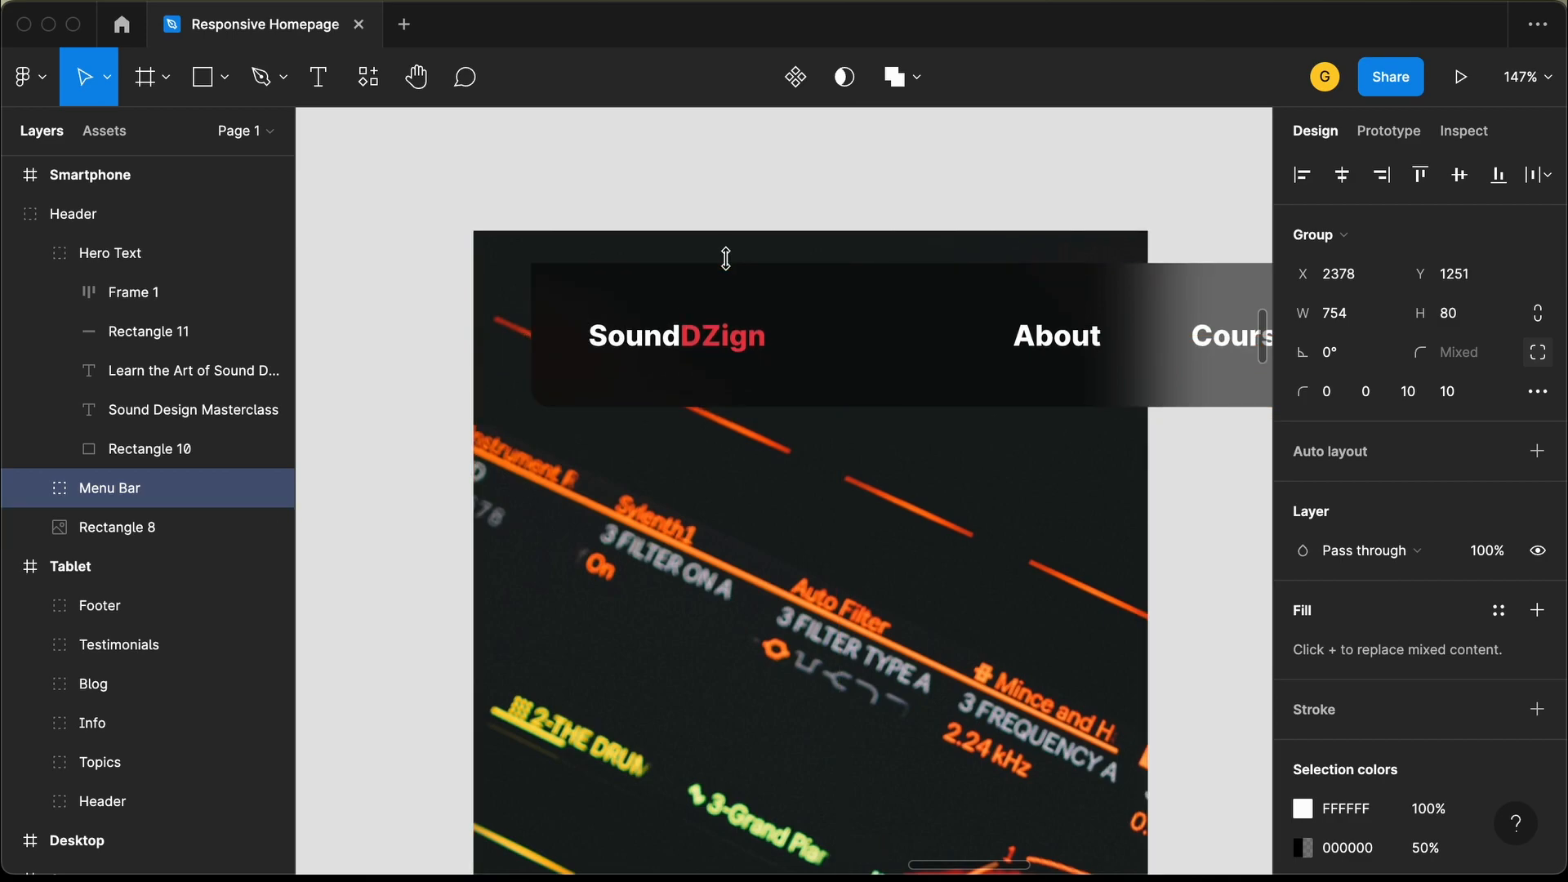
key("alt")
key("Up")
key("Up")
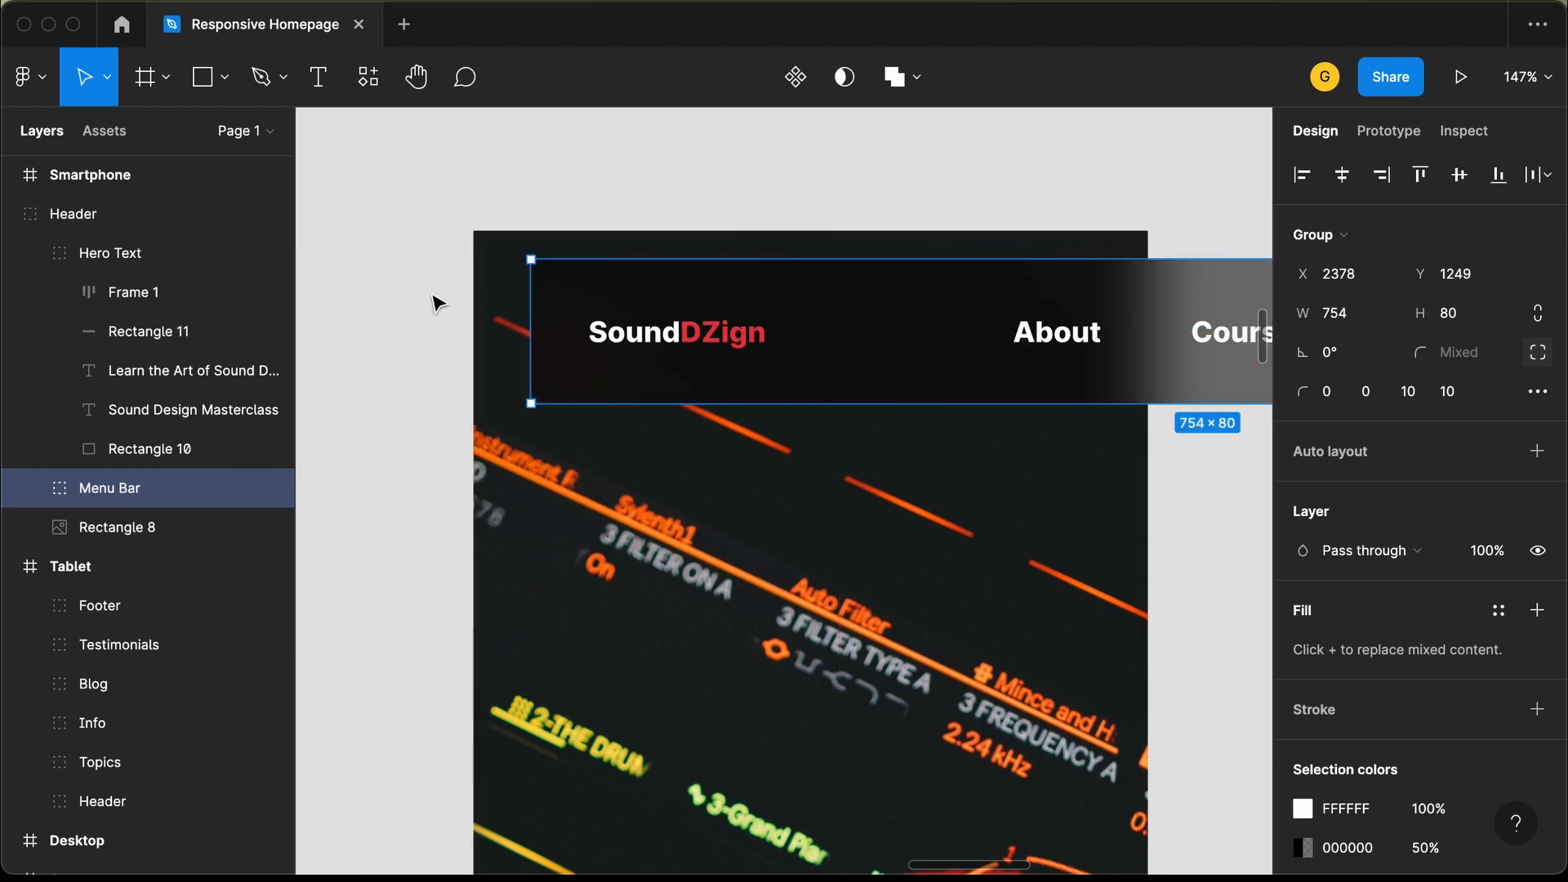
Set the height of the menu bar's background rectangle to 60.
double_click(786, 308)
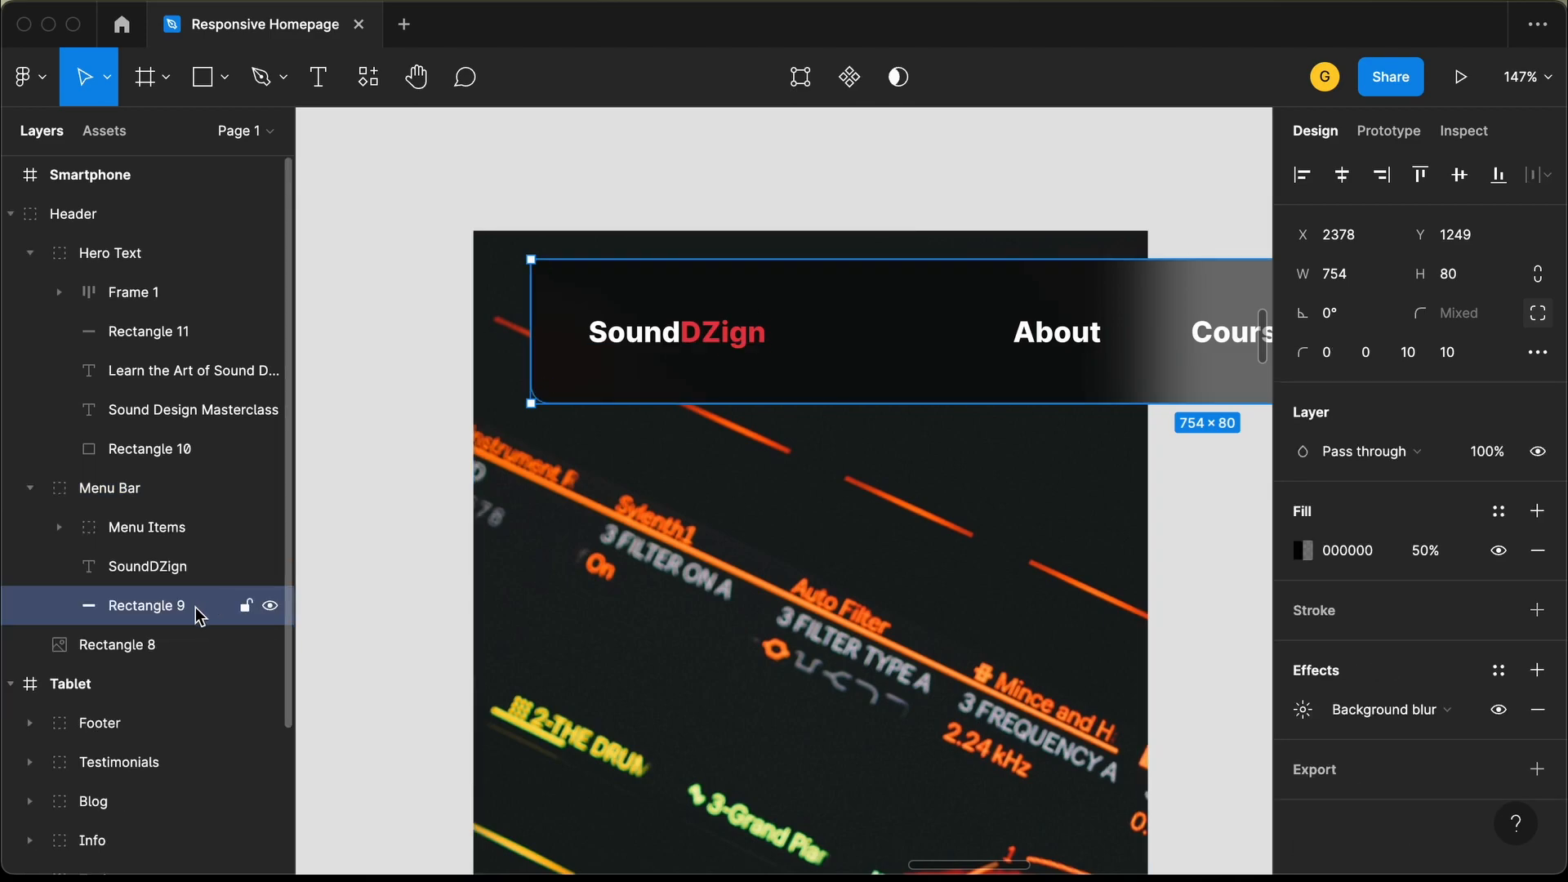
left_click(1487, 282)
type("6")
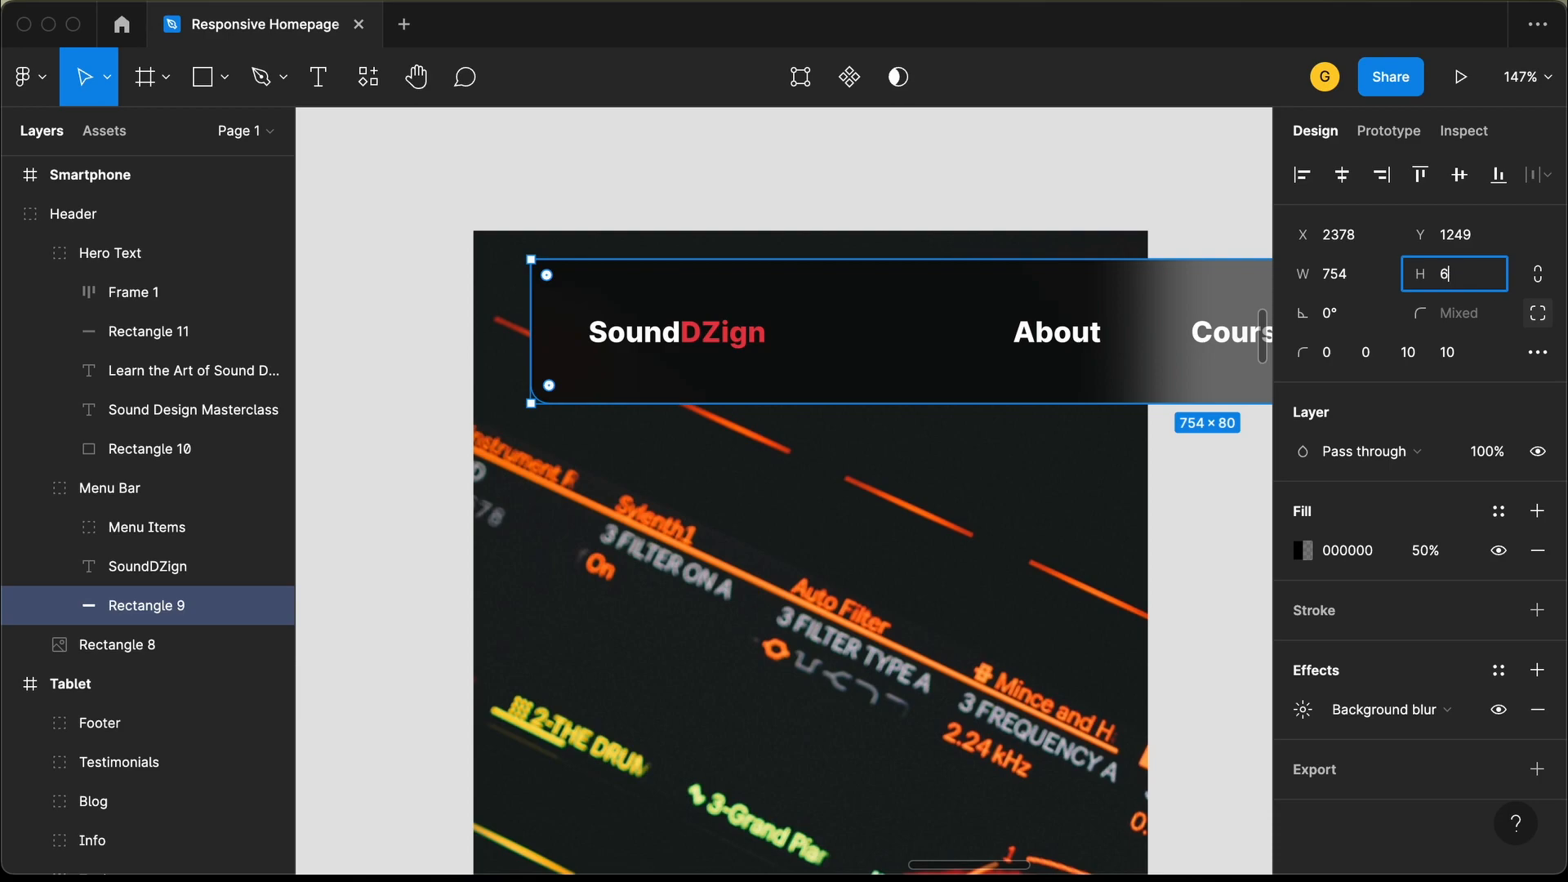
key("Return")
Move the SoundDZign logo up to Y 1269, vertically centred in the bar, and left to about X 2400.
left_click(701, 349)
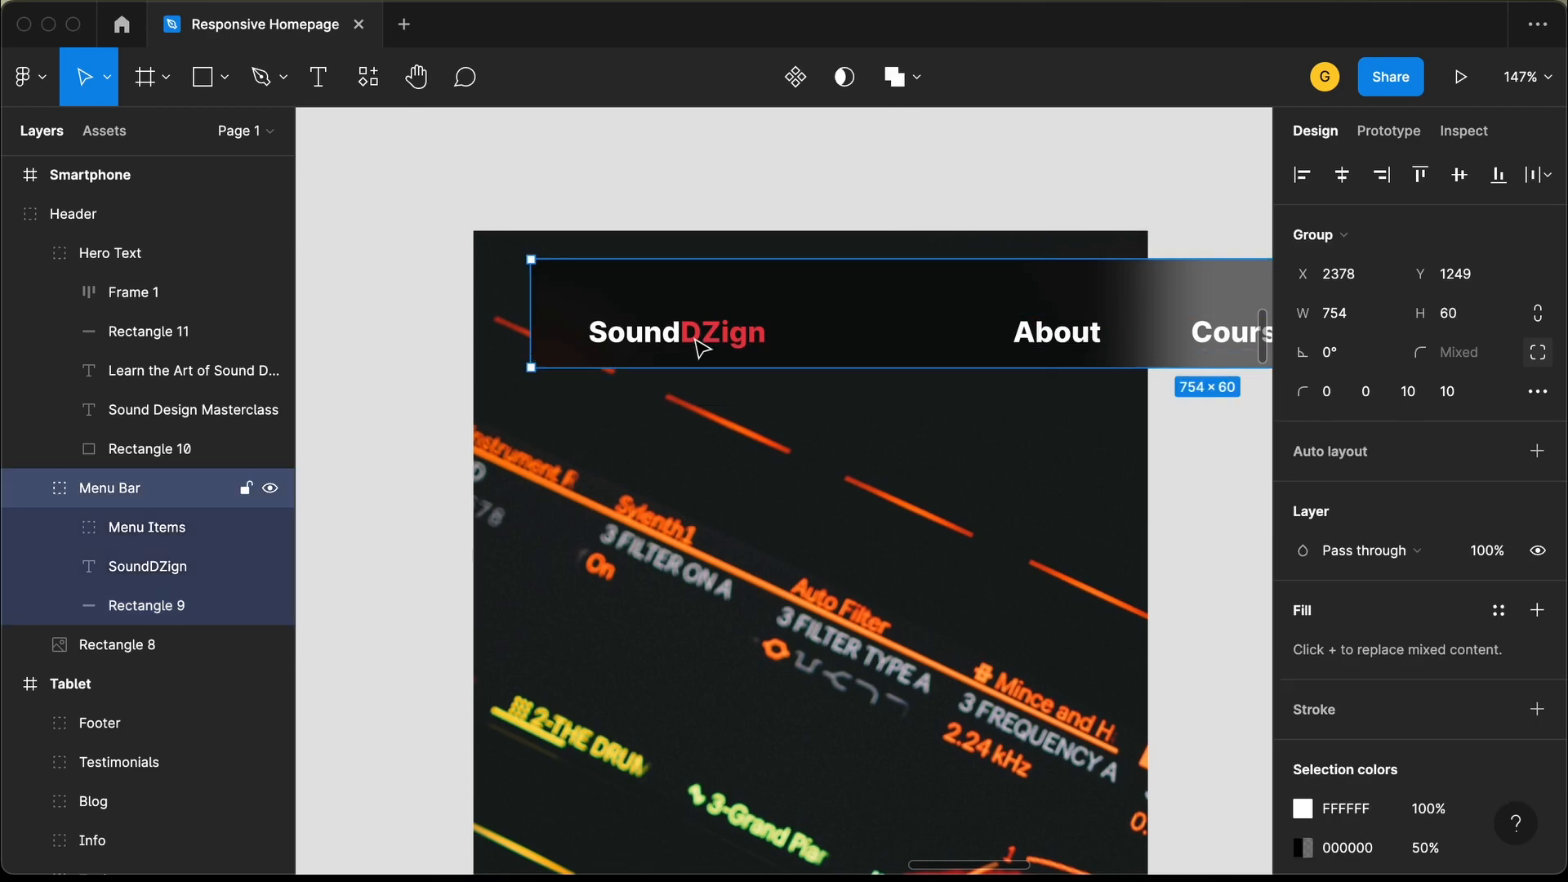
left_click(699, 340)
left_click_drag(699, 340, 699, 321)
key("alt")
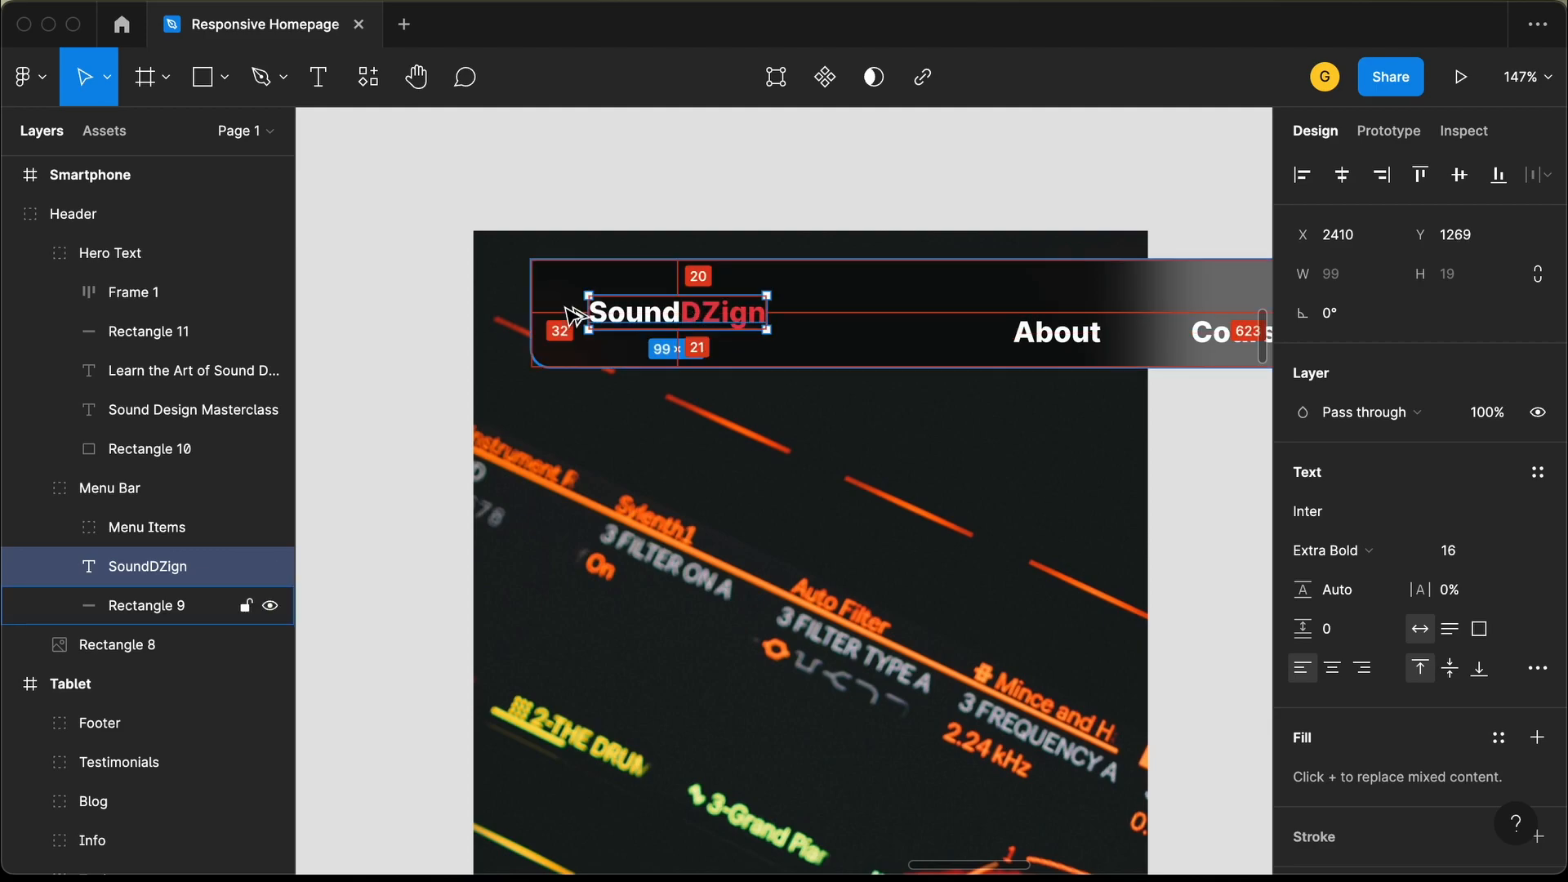
left_click_drag(571, 314, 562, 305)
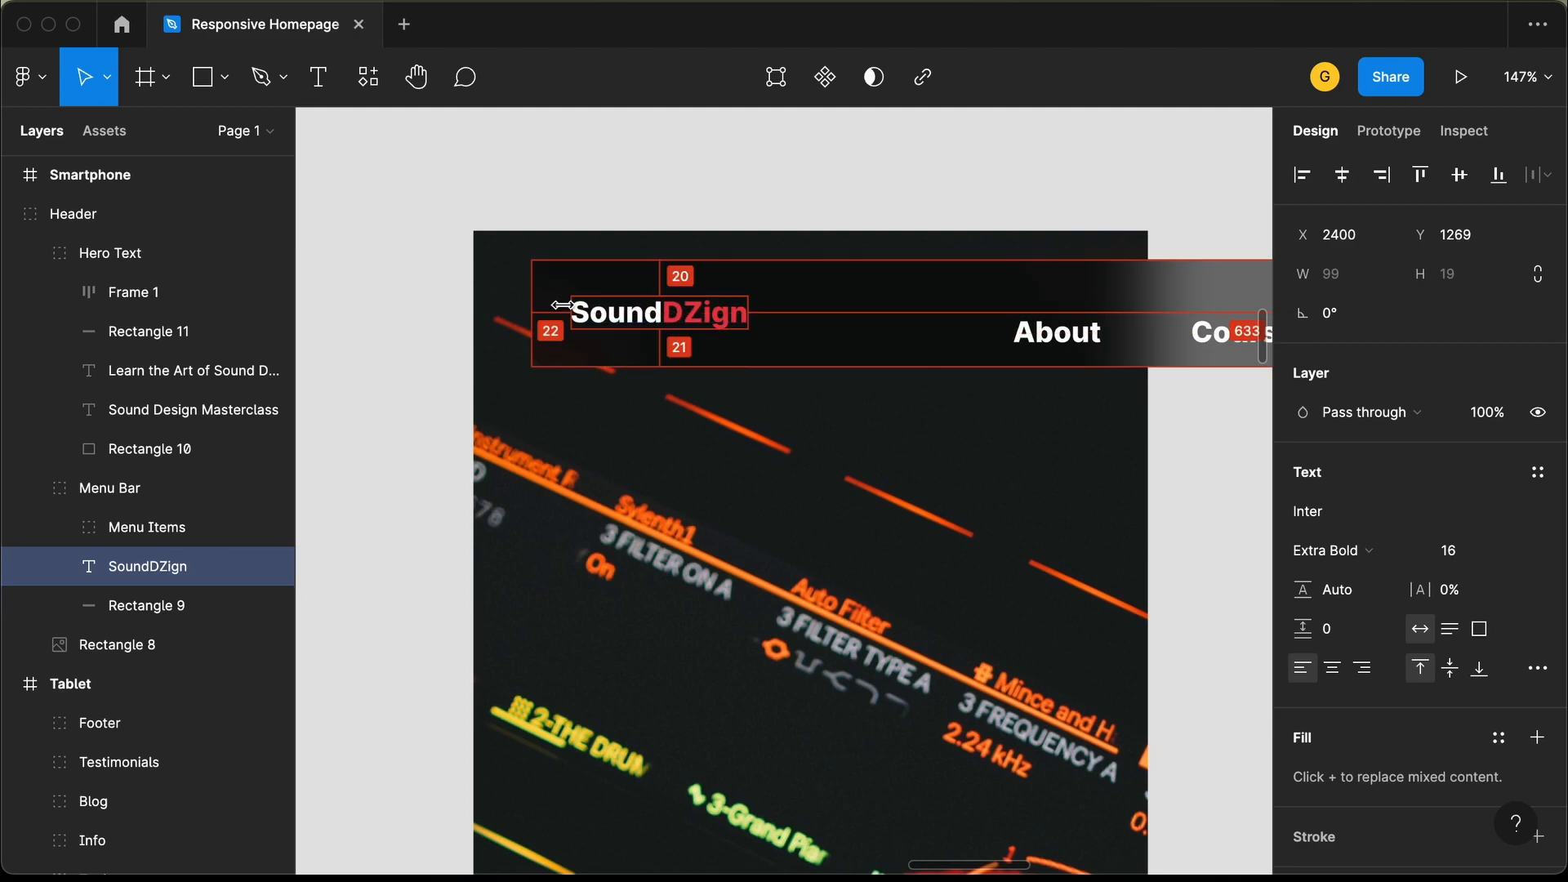
key("Escape")
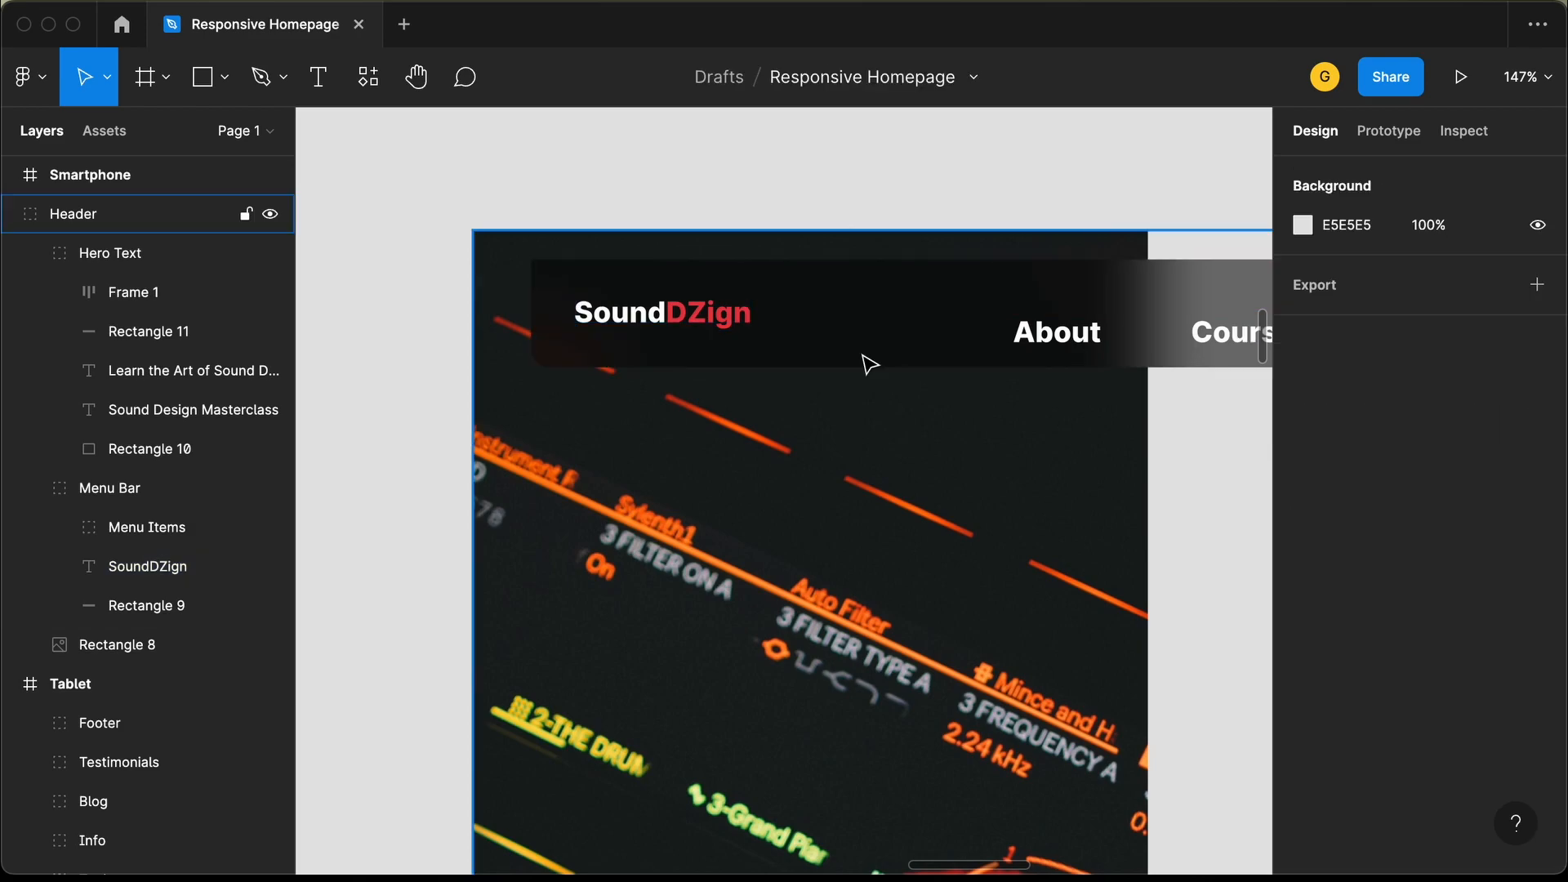
Delete the Menu Items group with the About and other links from the smartphone menu bar.
left_click(1074, 339)
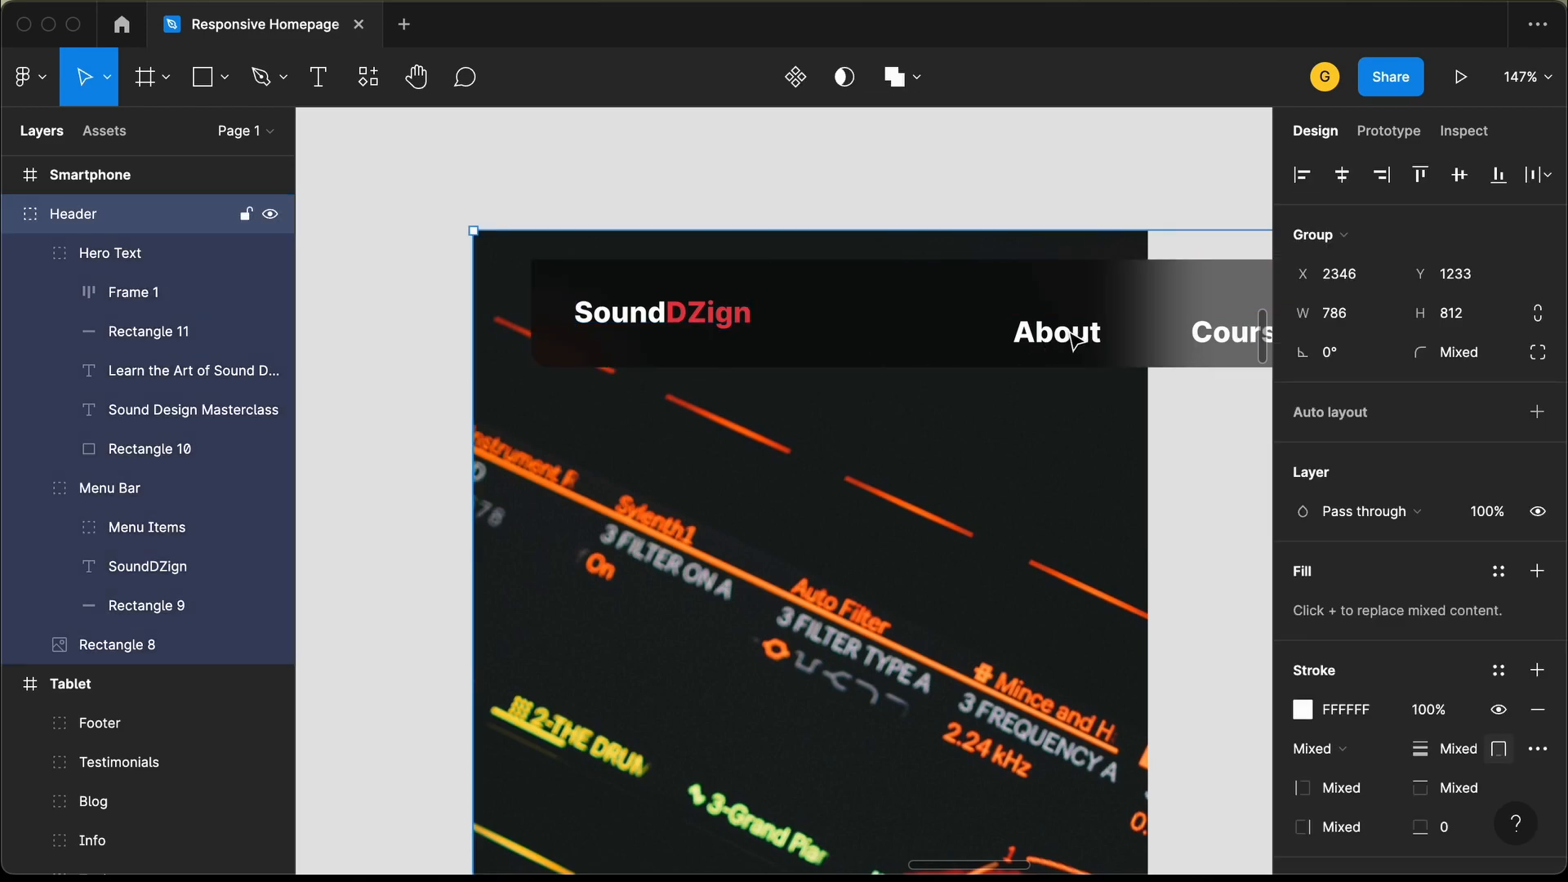
left_click(1074, 339)
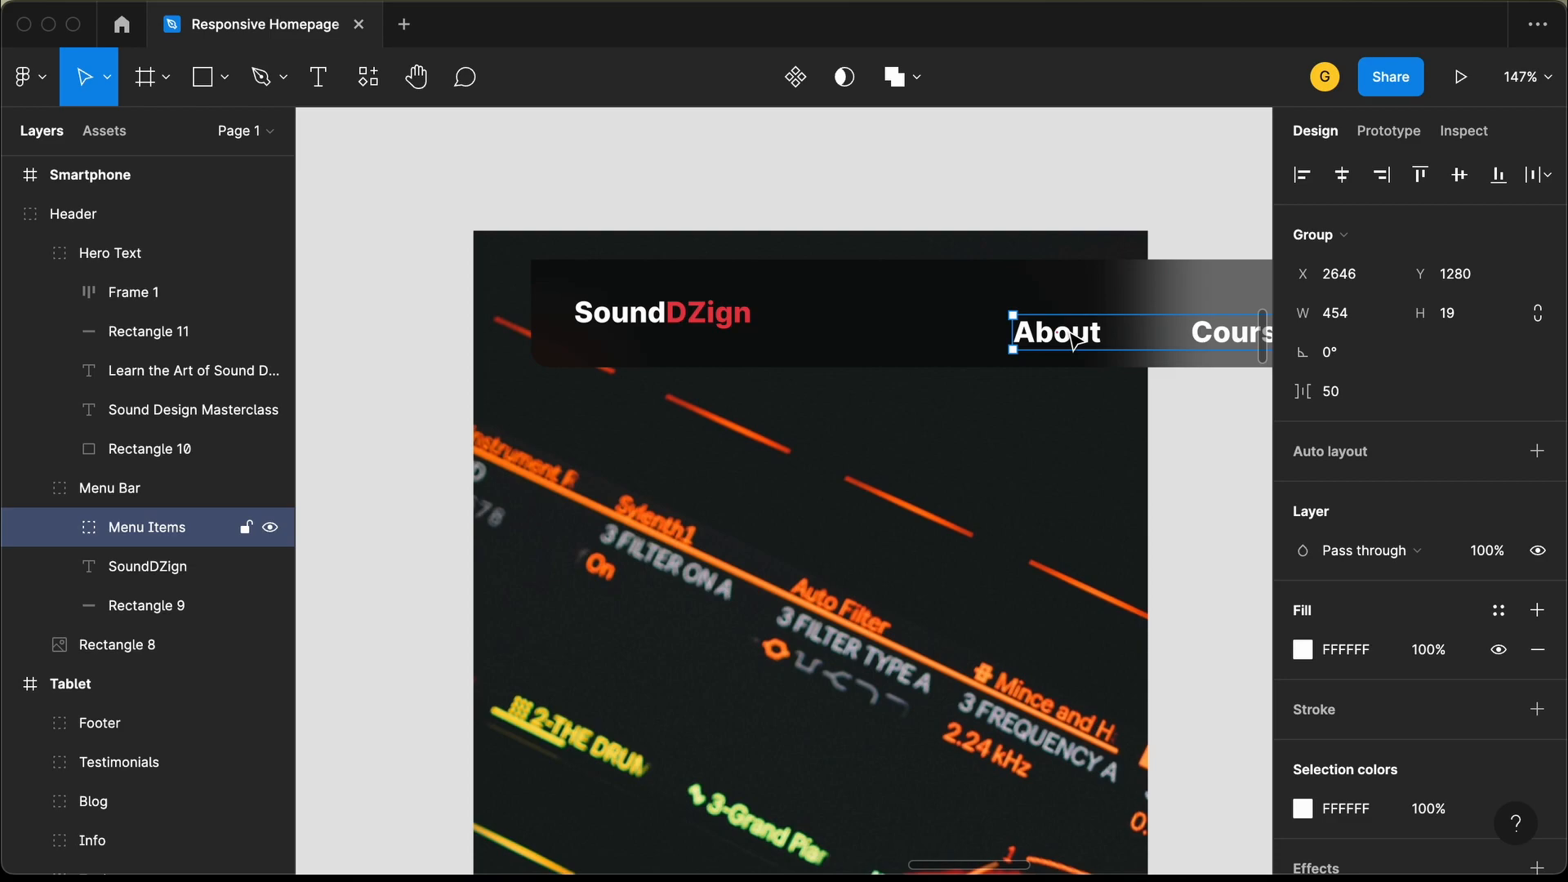
key("Delete")
scroll(885, 306, "right", 1)
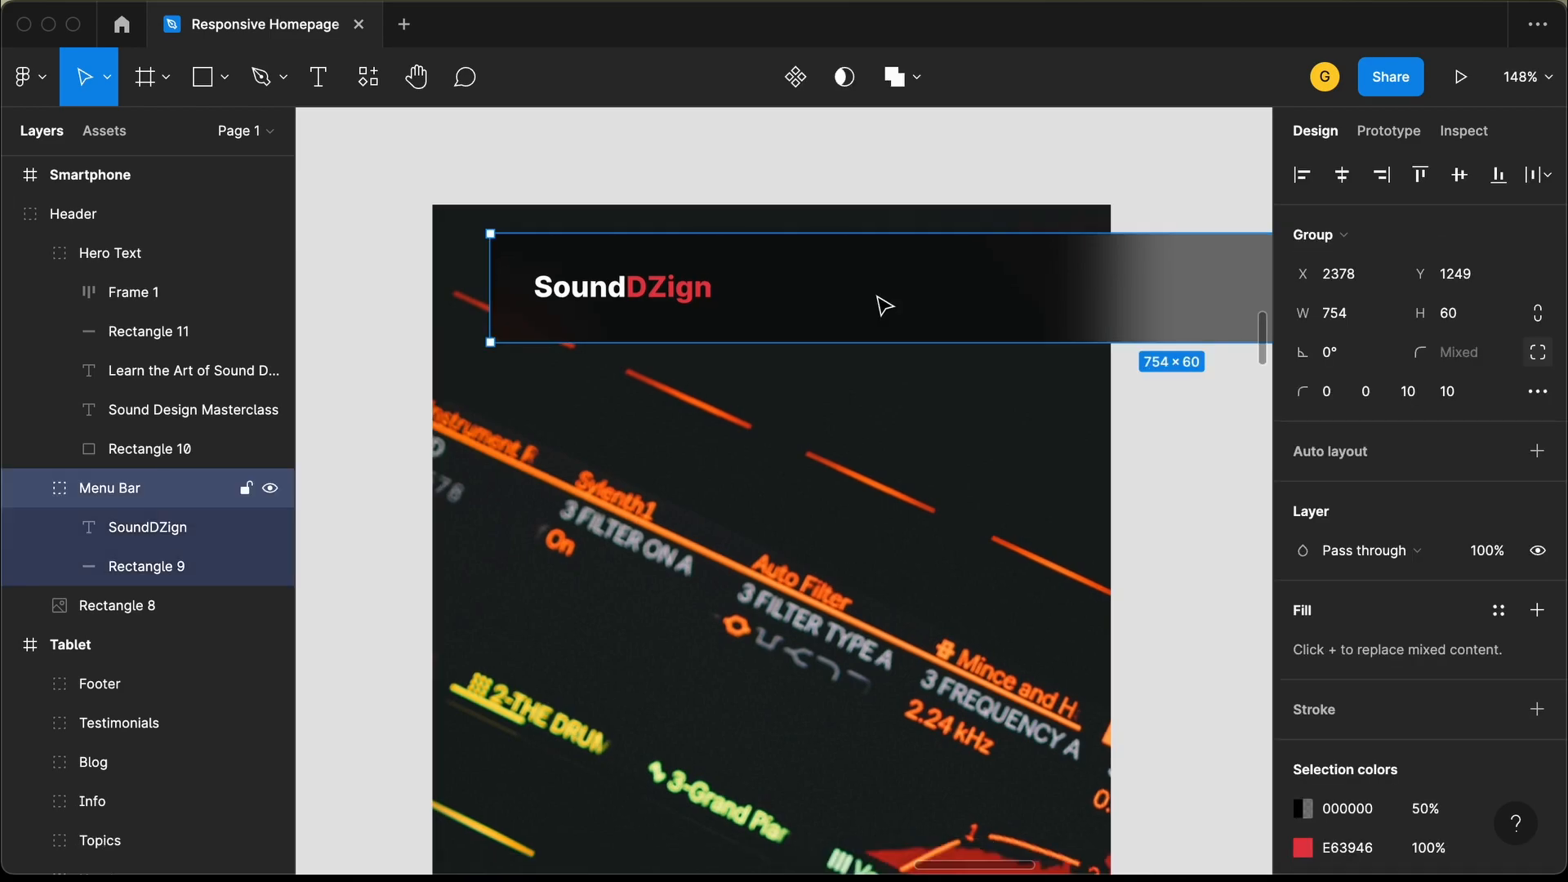
Narrow the menu bar's background rectangle from its right side to a width of 311, leaving a 32 px right margin.
left_click(885, 306)
scroll(885, 307, "down", 5)
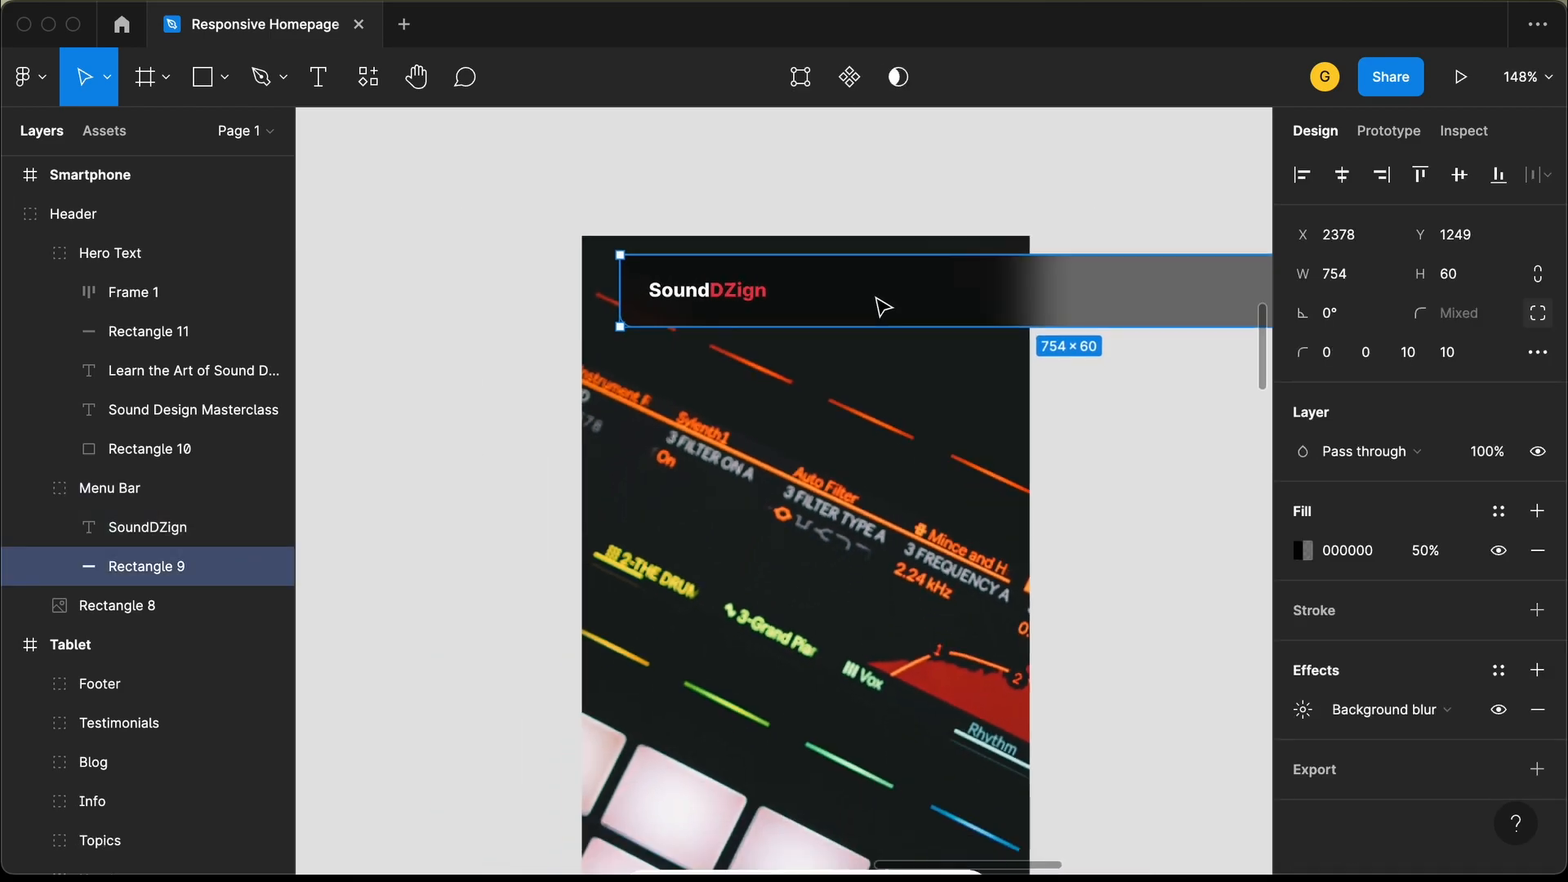
scroll(885, 307, "down", 3)
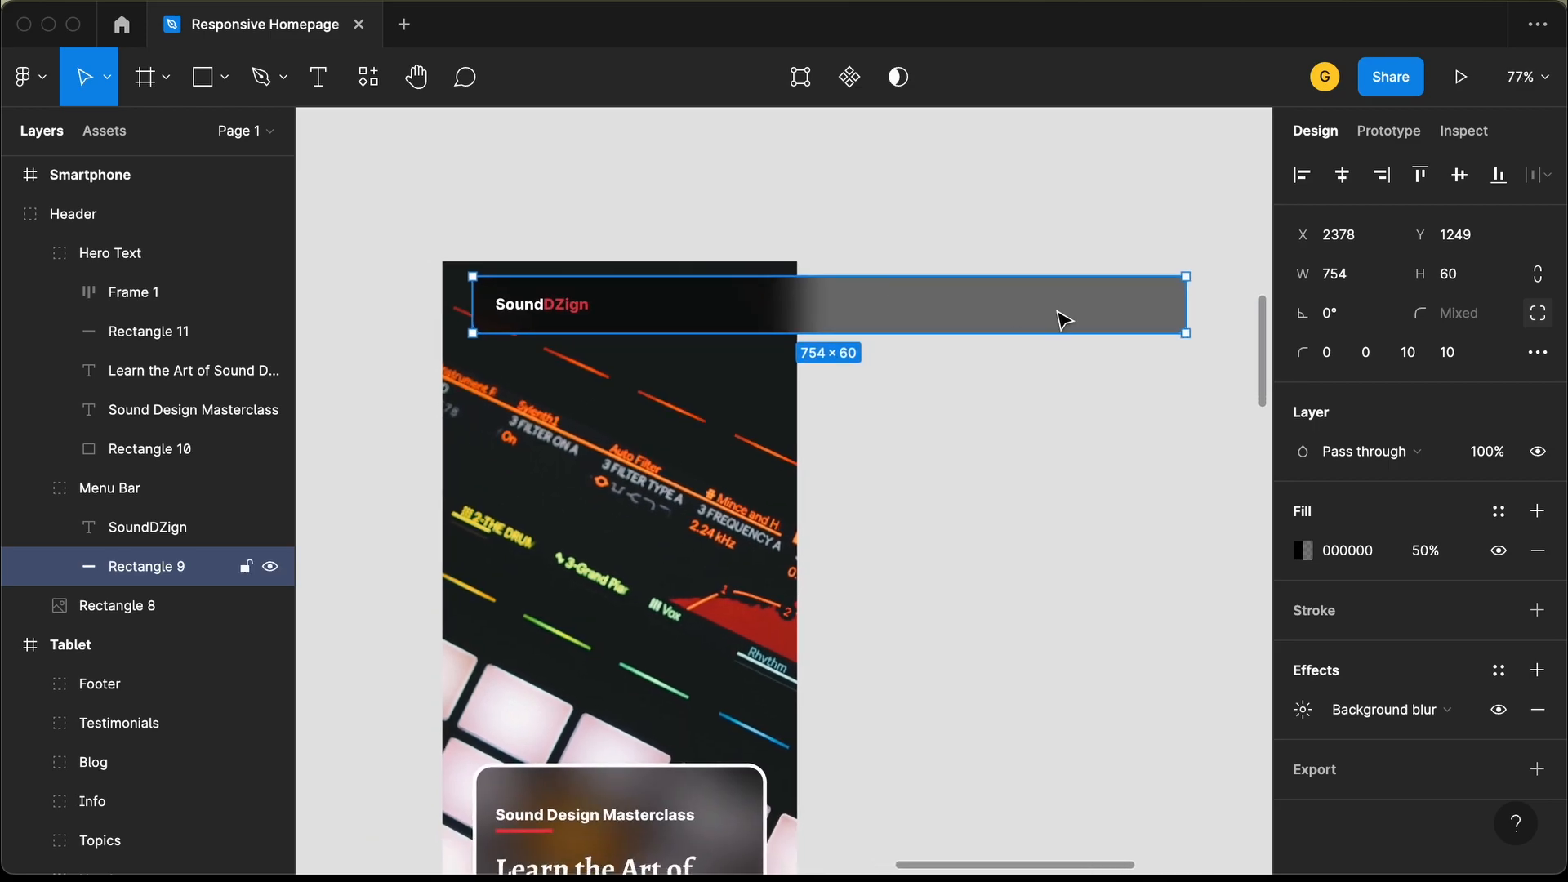
left_click_drag(1183, 313, 667, 310)
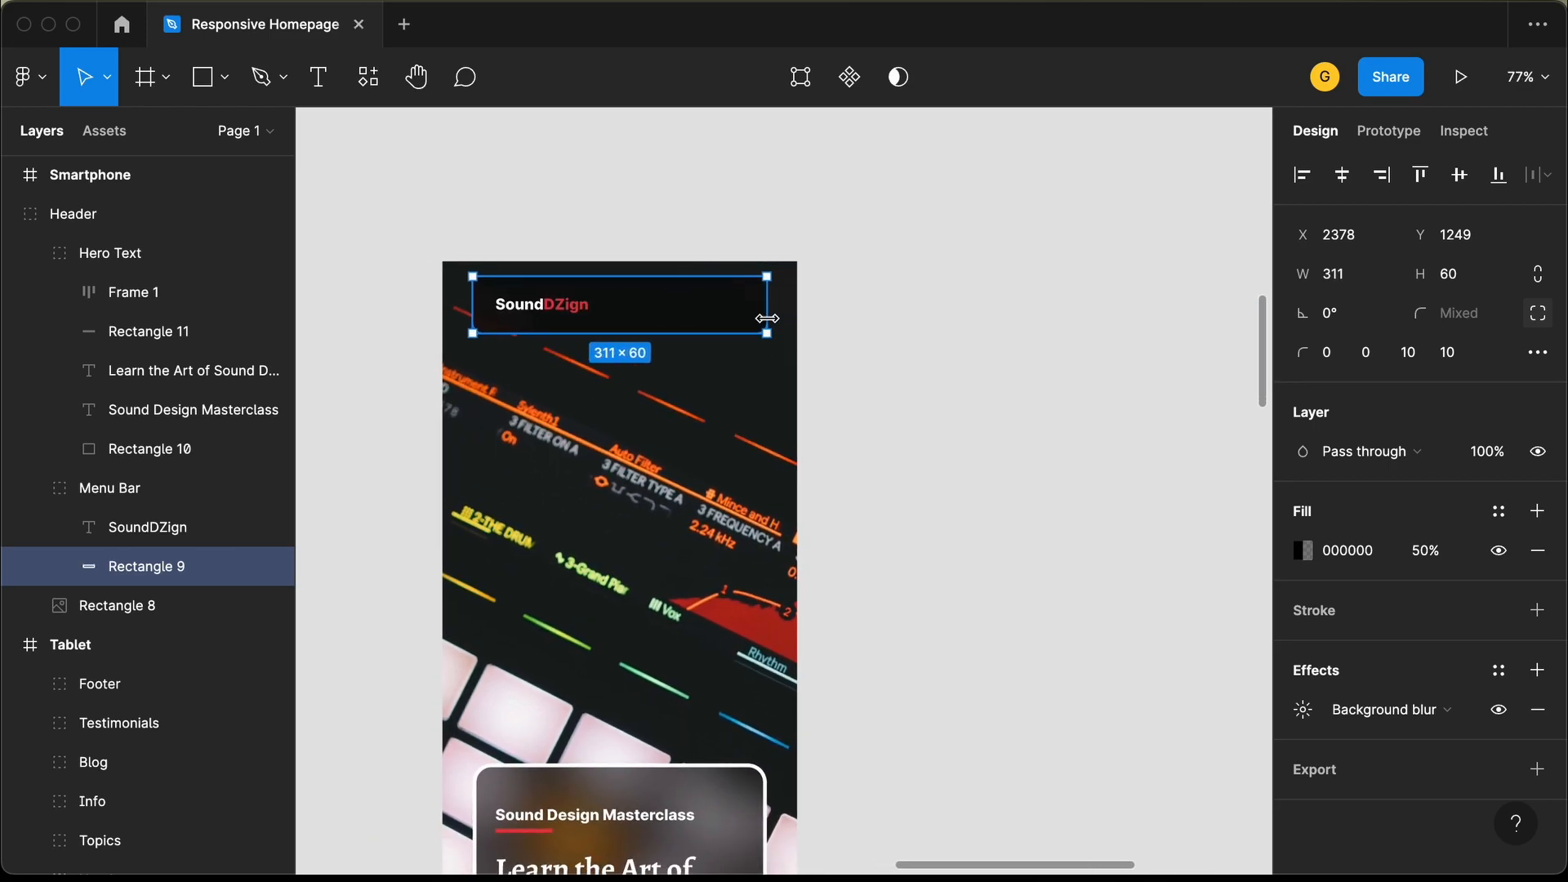
scroll(787, 322, "up", 3)
key("alt")
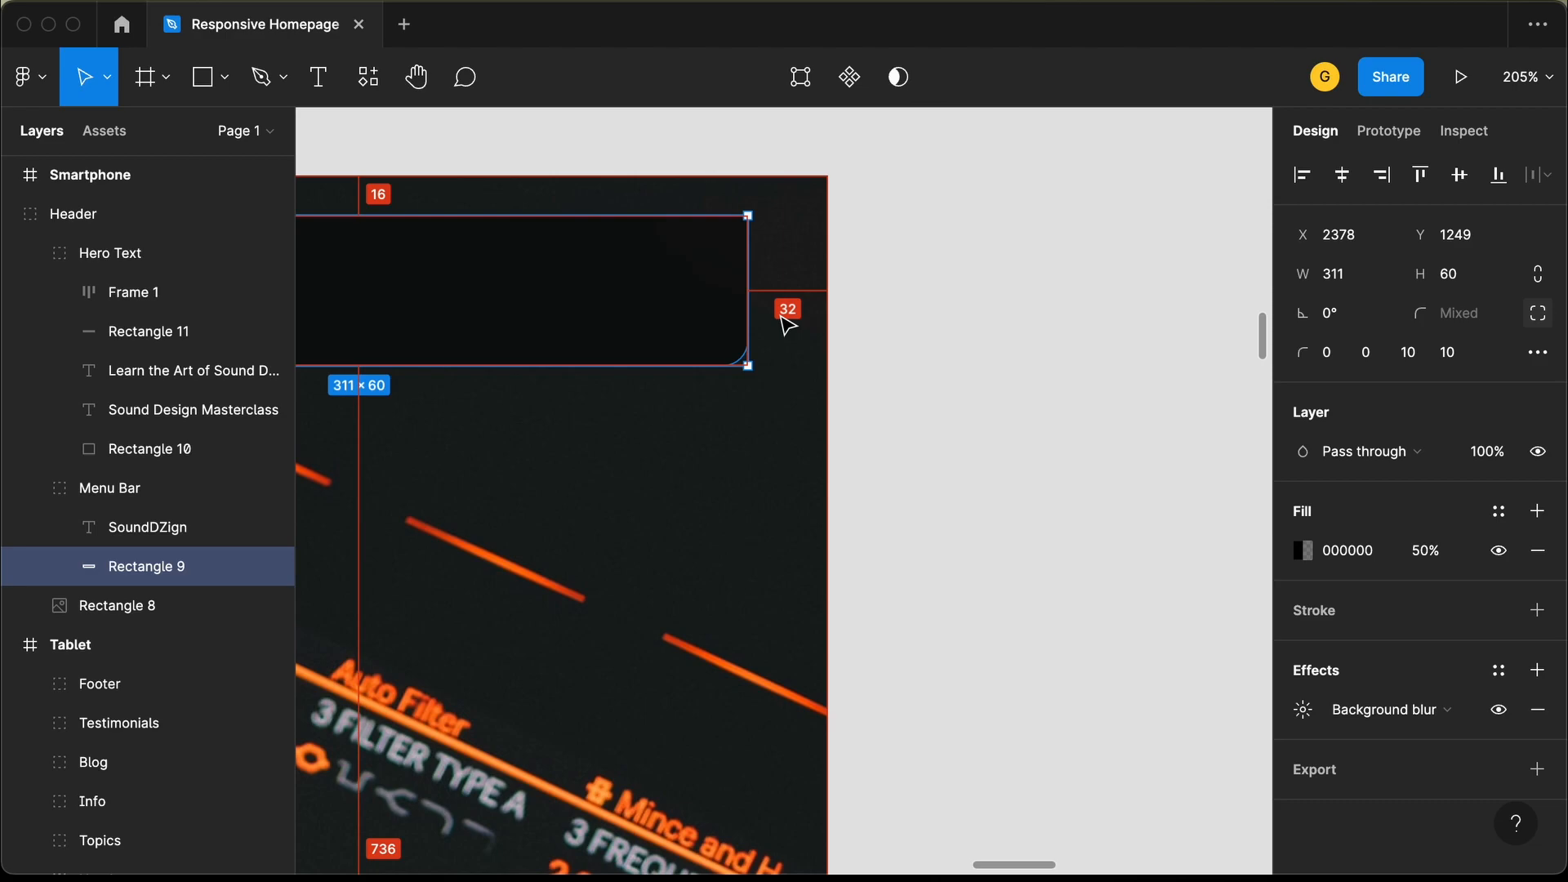
scroll(789, 326, "left", 5)
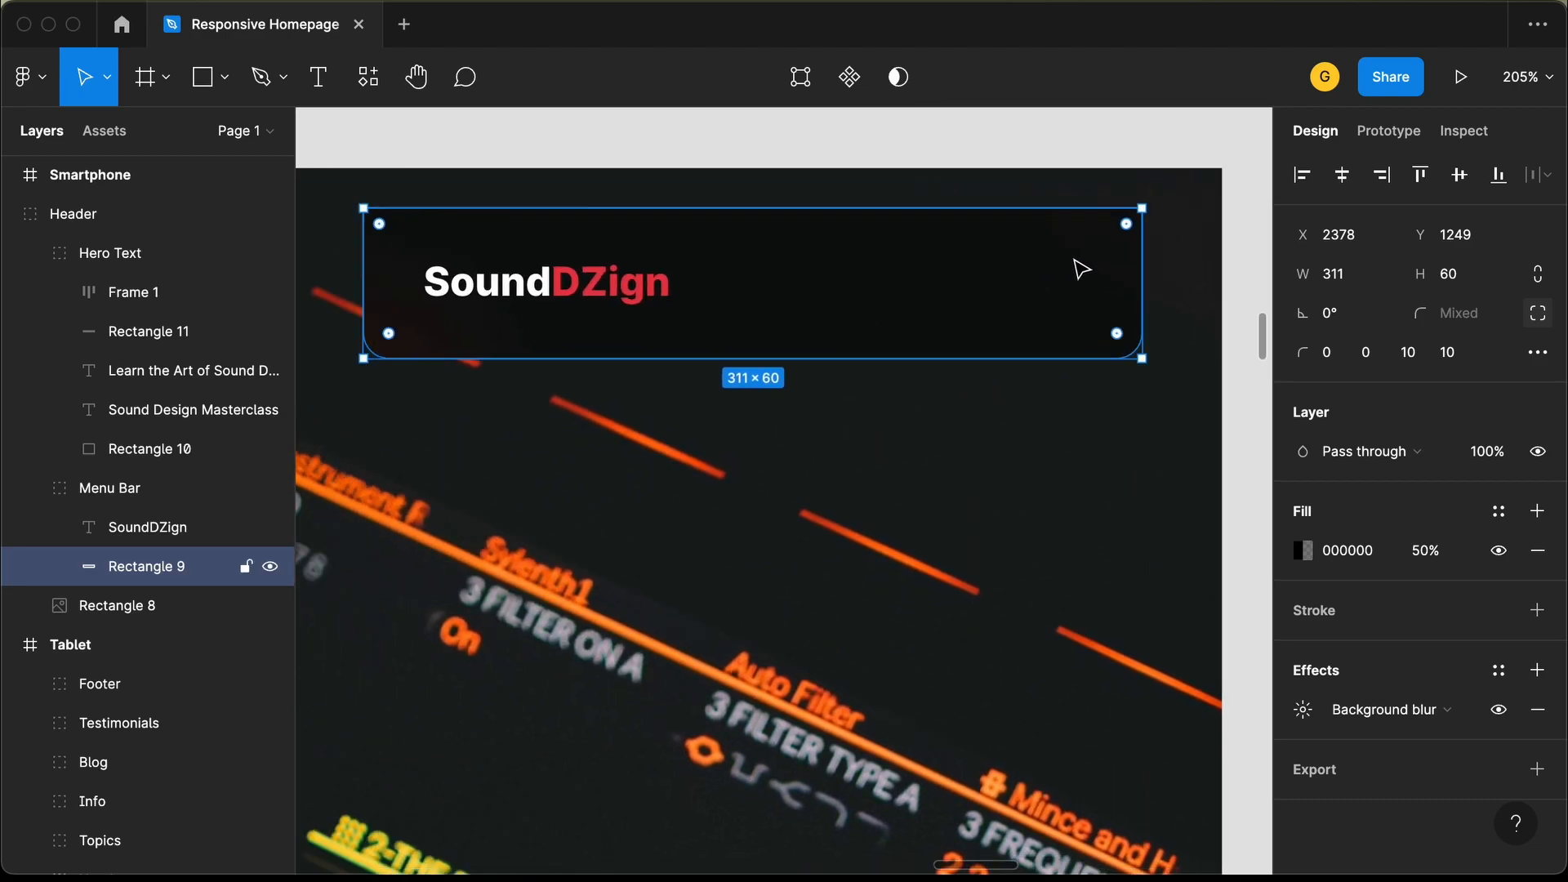
left_click(553, 150)
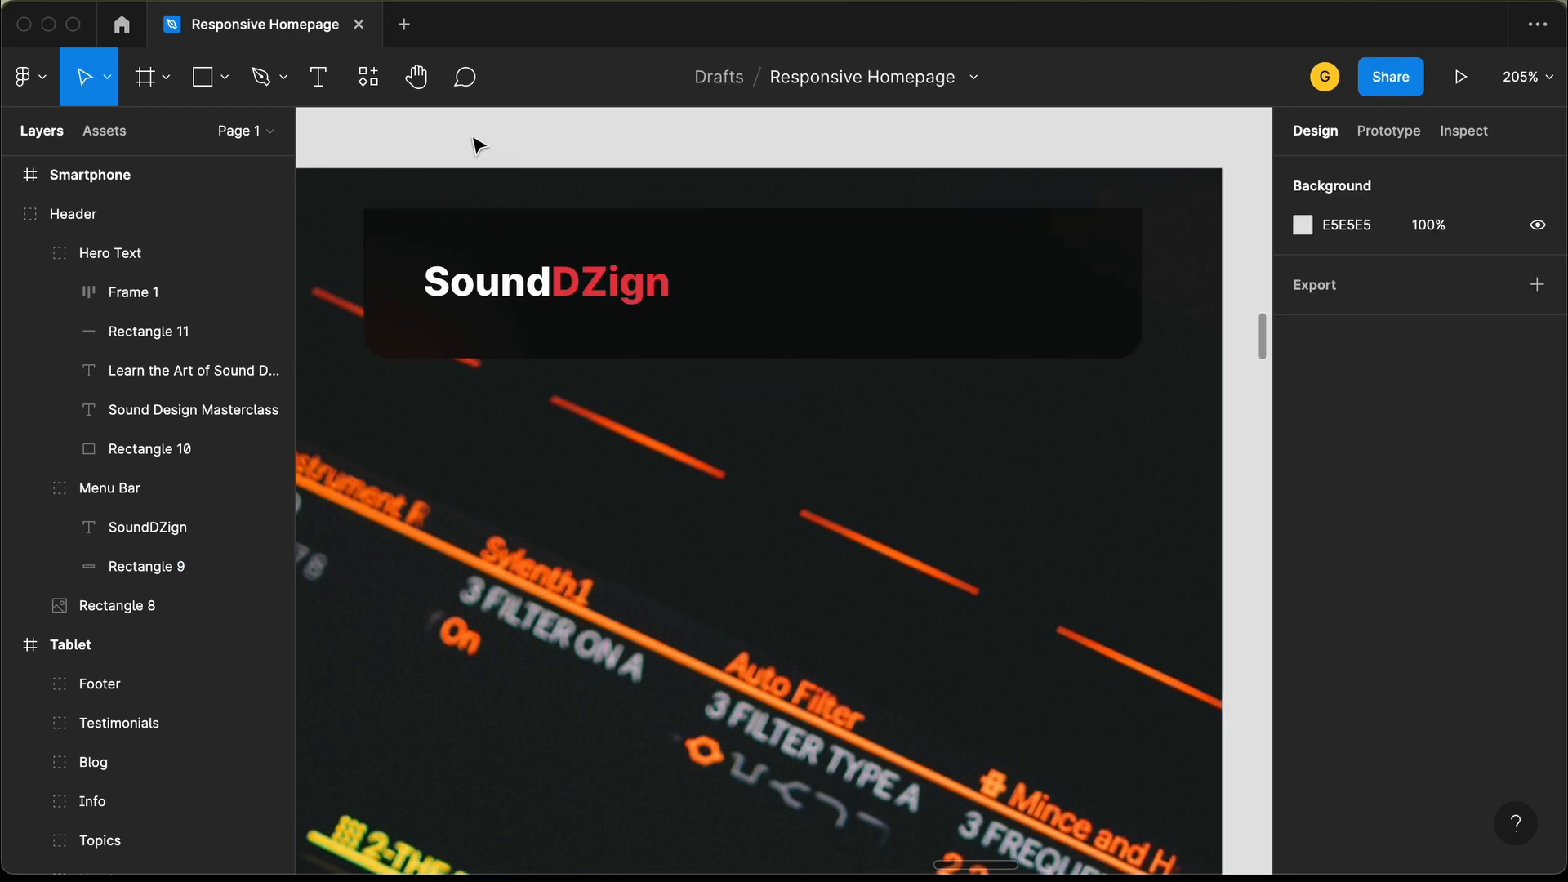
Draw a small 20 × 3 rectangle near the menu bar's right end and round its corners to a radius of 3.
left_click(208, 85)
left_click_drag(991, 246, 1049, 259)
left_click(1364, 285)
type("20")
key("Return")
left_click(1490, 285)
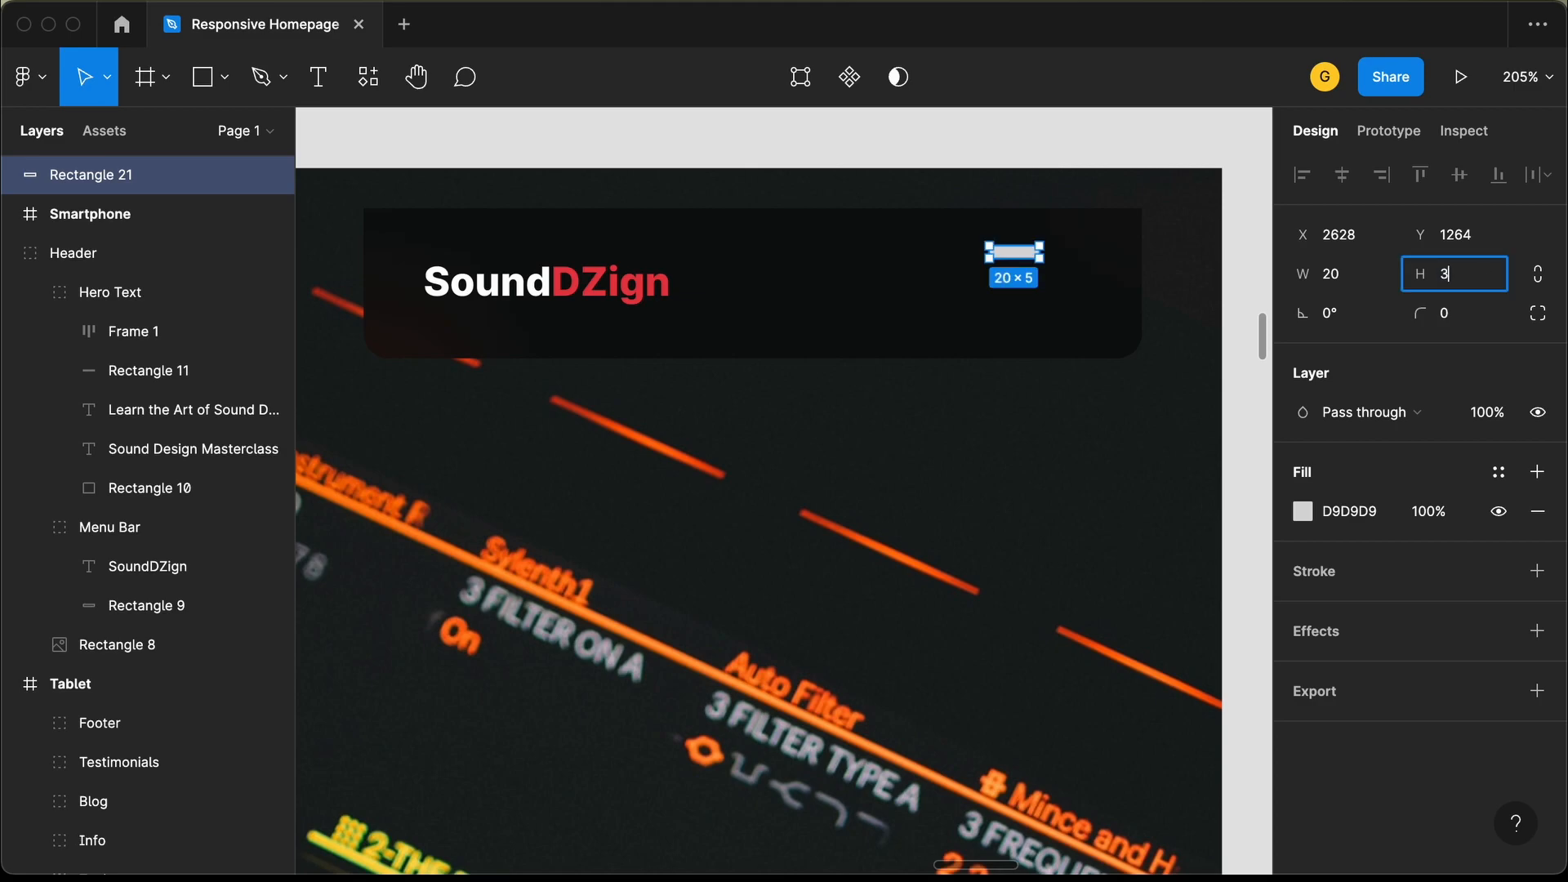
type("3")
key("Return")
left_click(1463, 322)
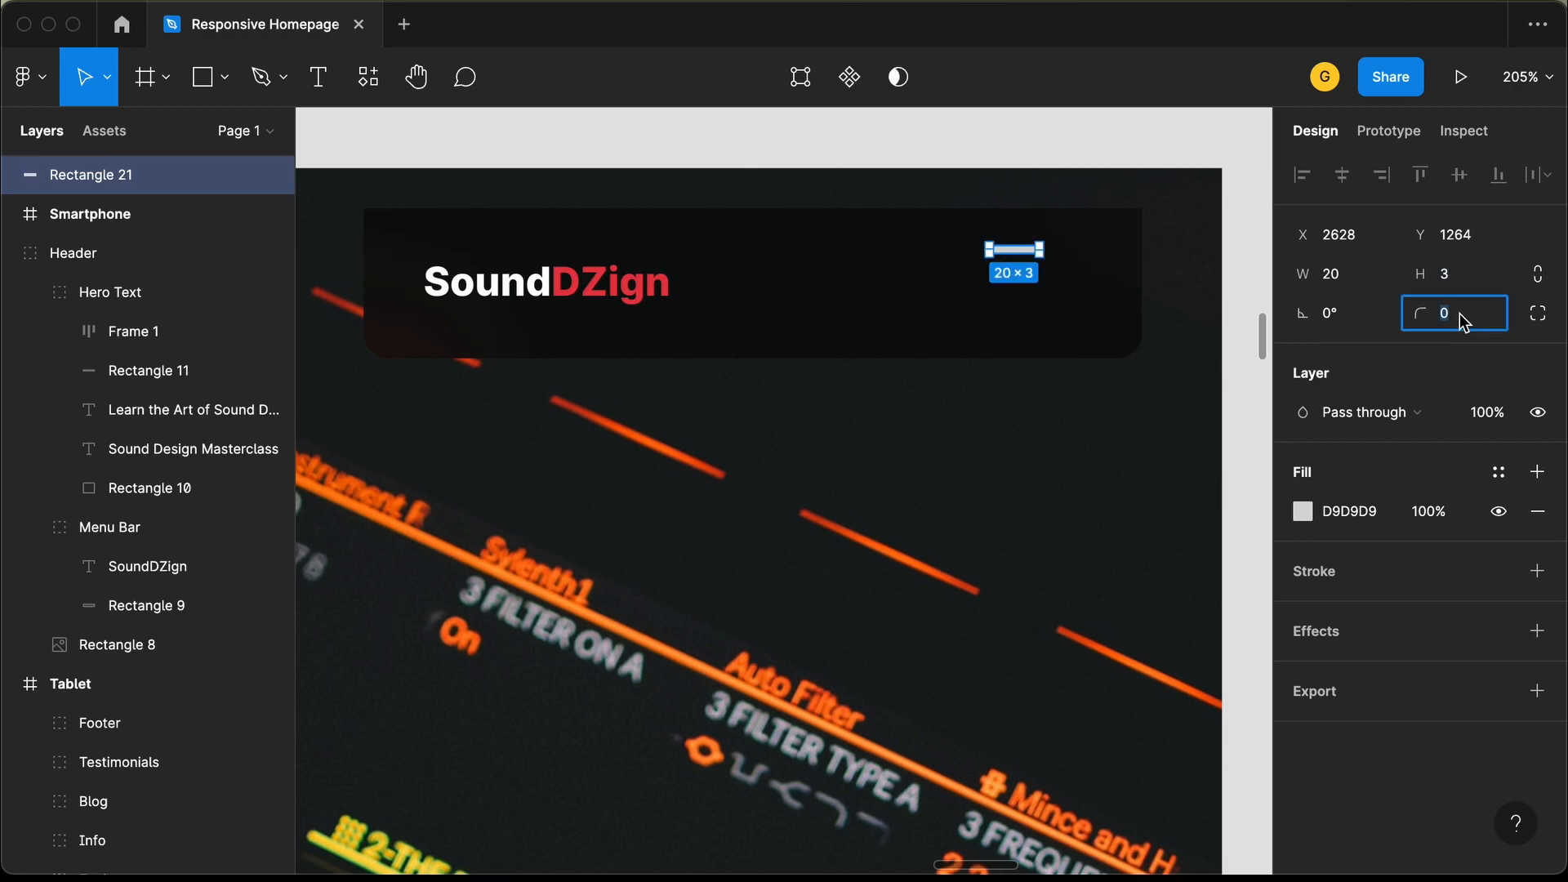
type("3")
key("Return")
Duplicate the small bar and move the copy down to Y 1272, leaving a 5 px gap below the original.
scroll(984, 257, "up", 5)
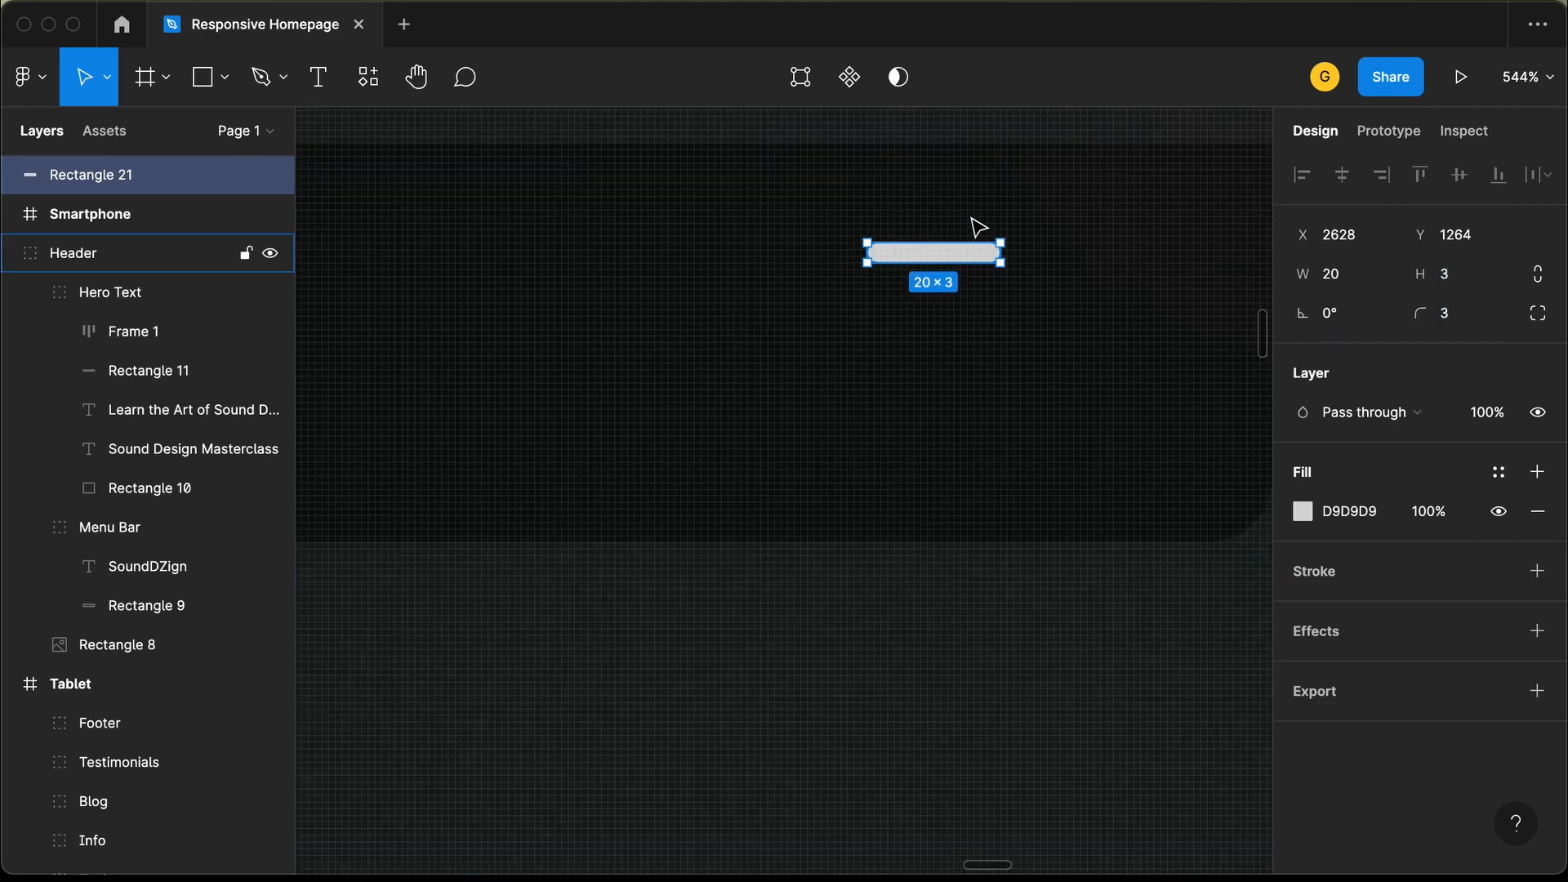
key("super+d")
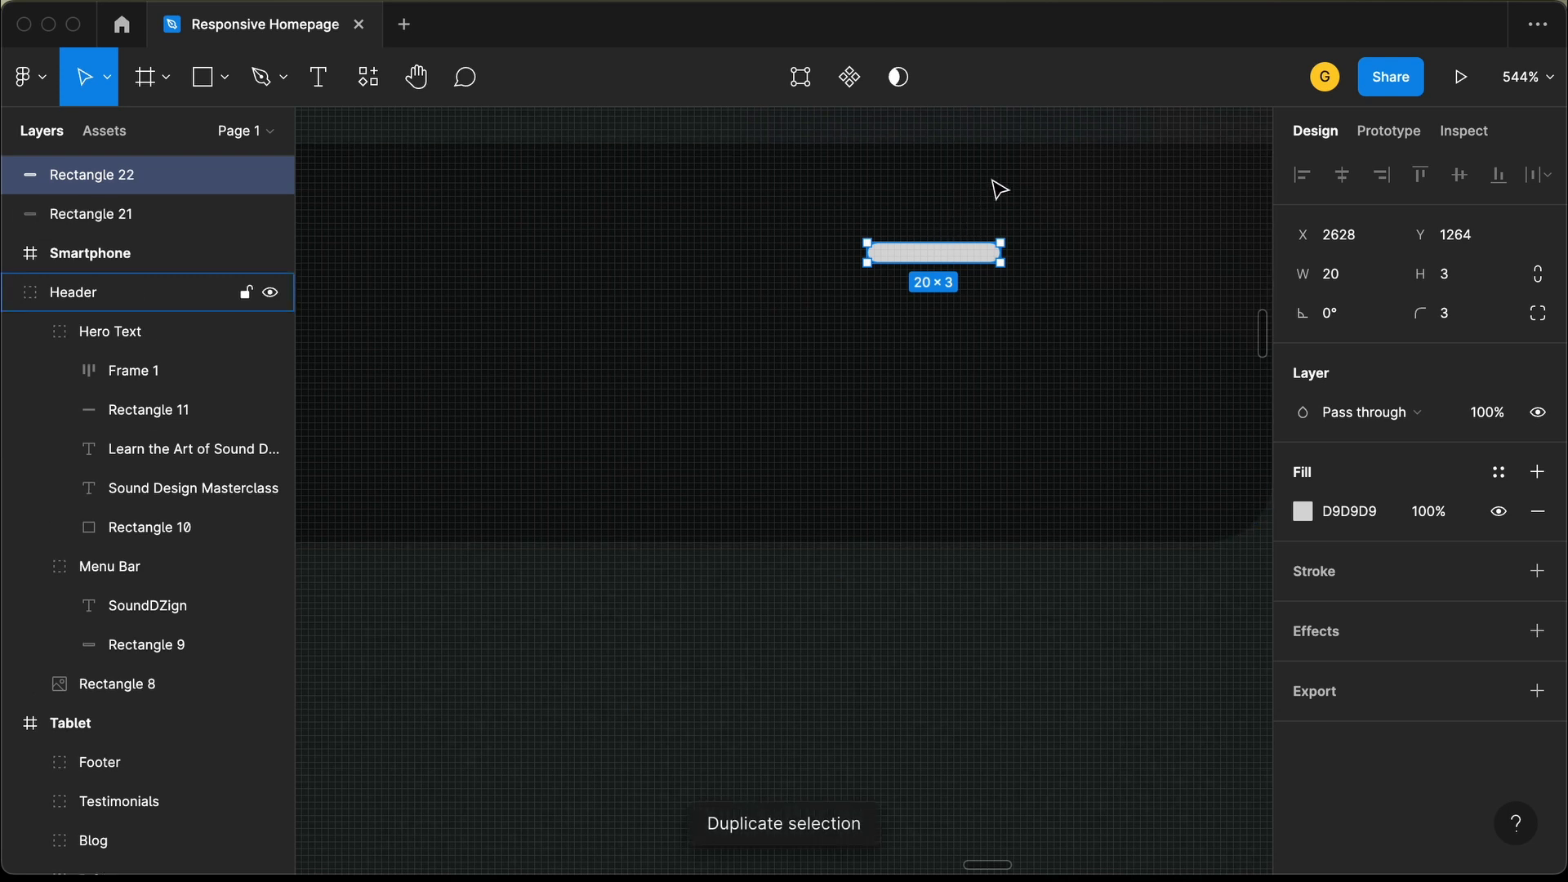
key("shift+Down")
key("Up")
key("Up")
key("Up")
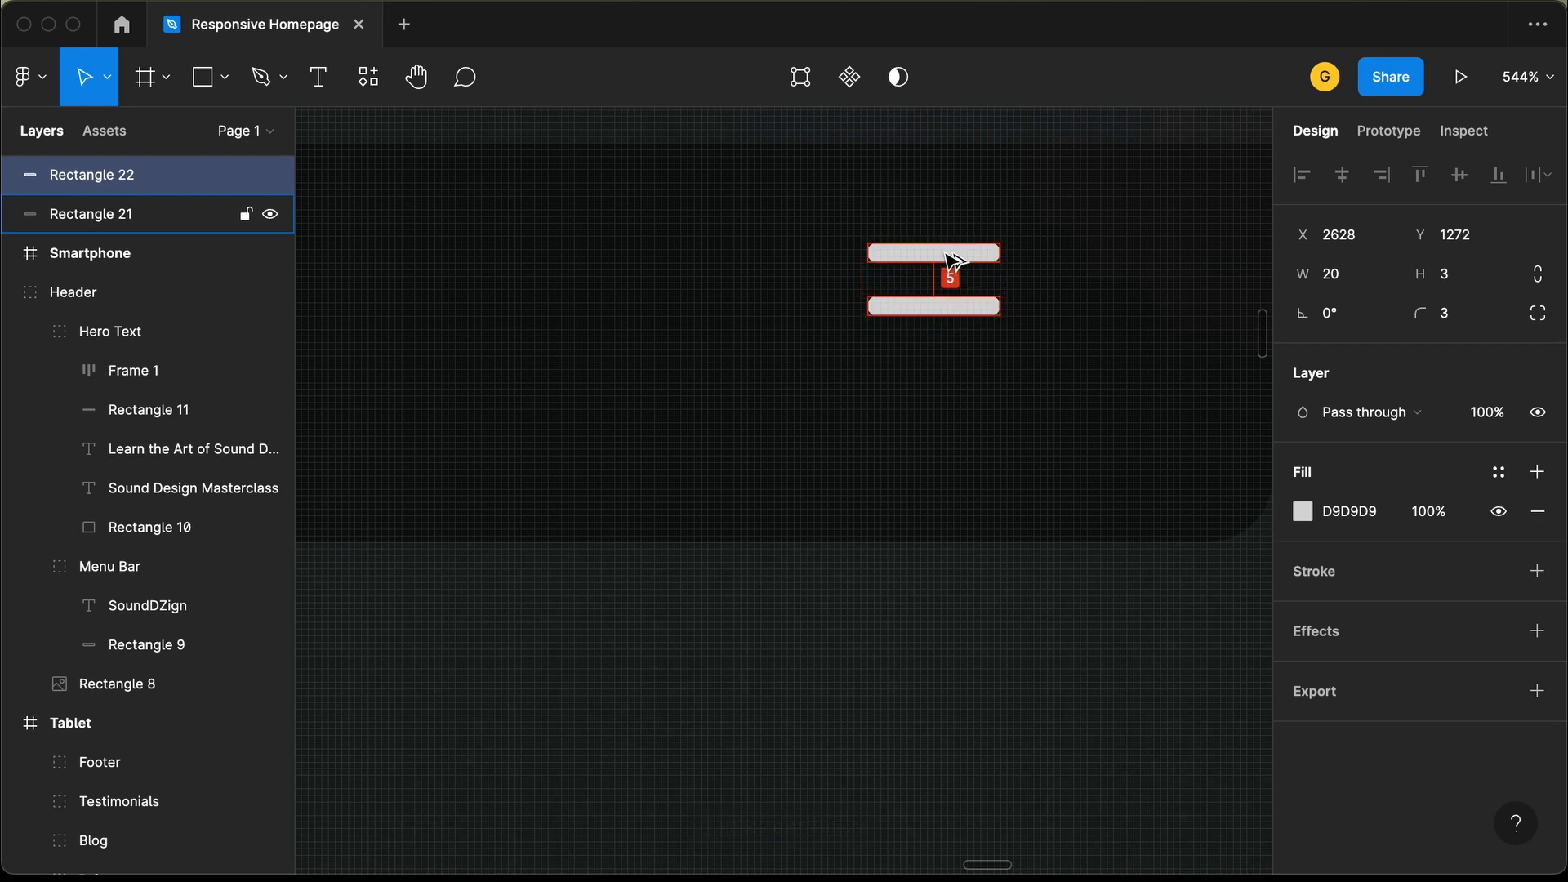
key("Down")
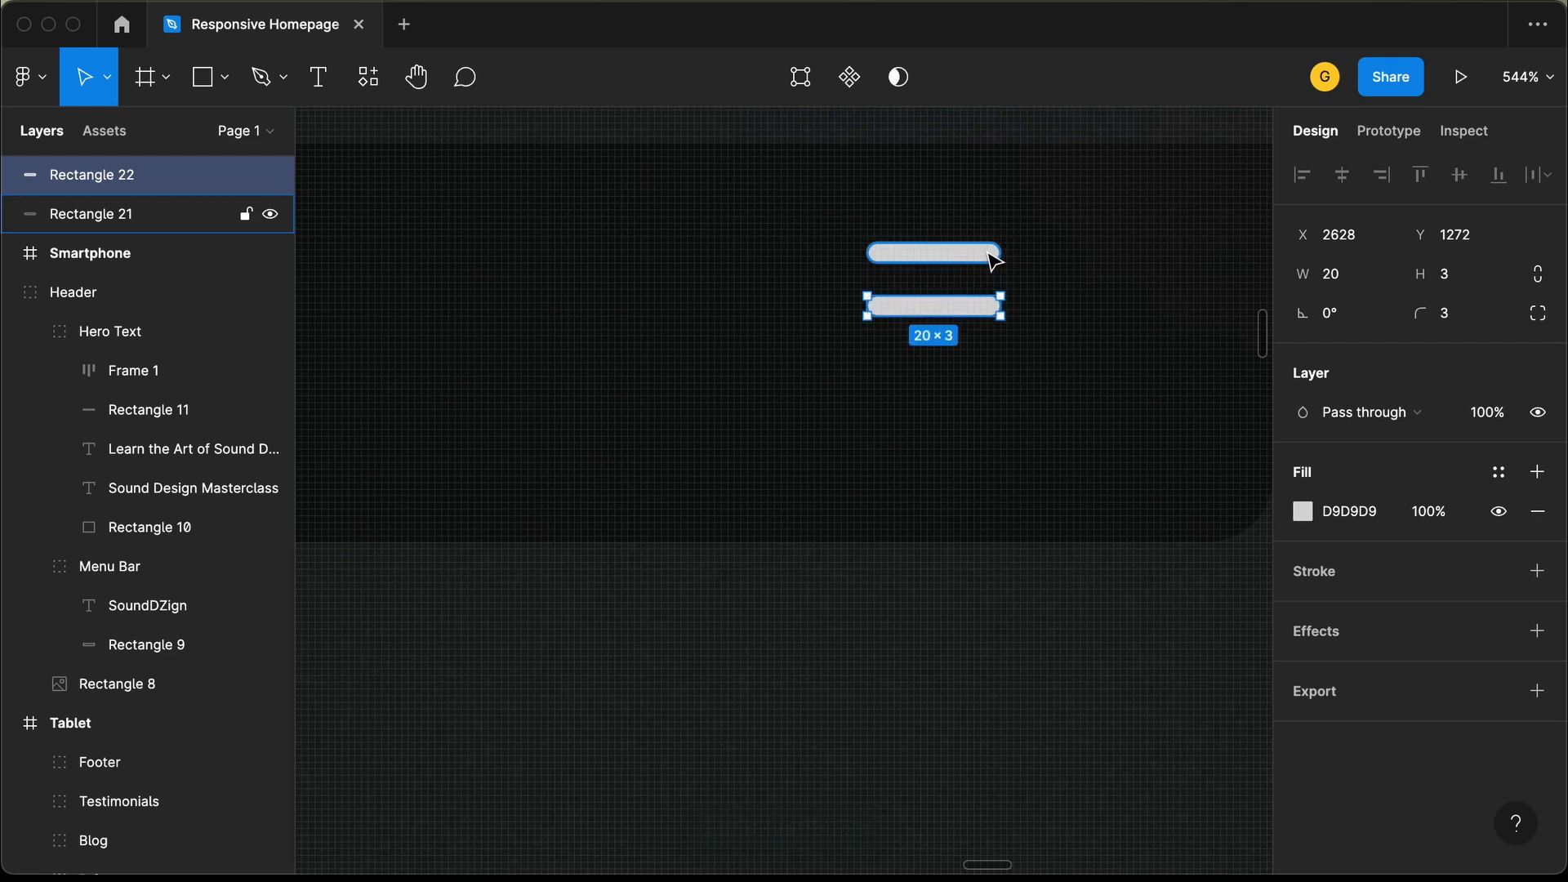
Select both small bars at the menu bar's right end and group them.
scroll(995, 260, "down", 3)
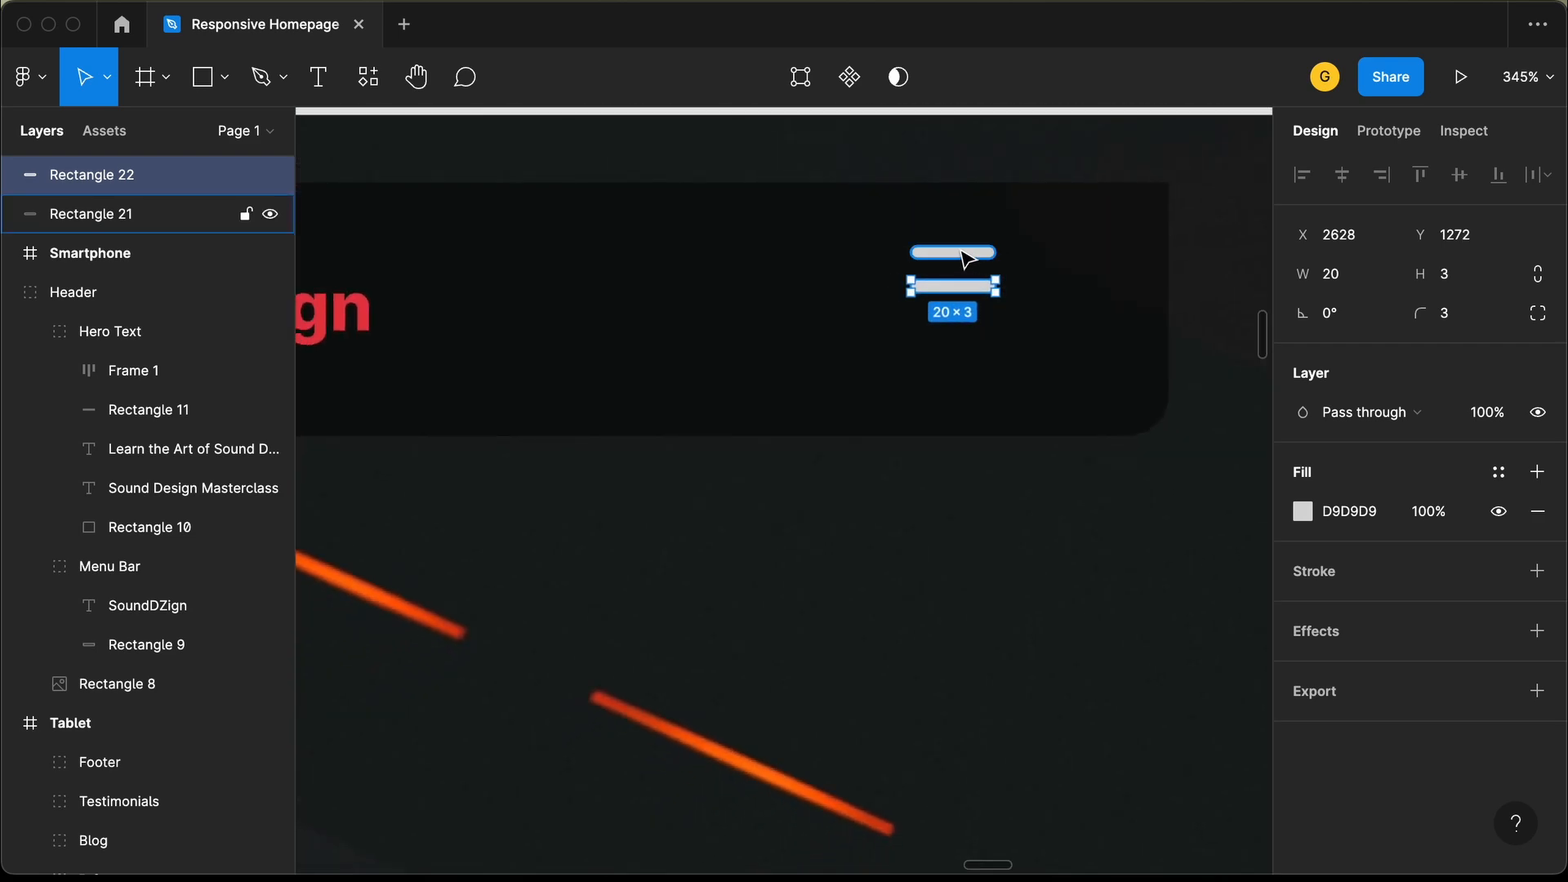
left_click(968, 256)
left_click(972, 287)
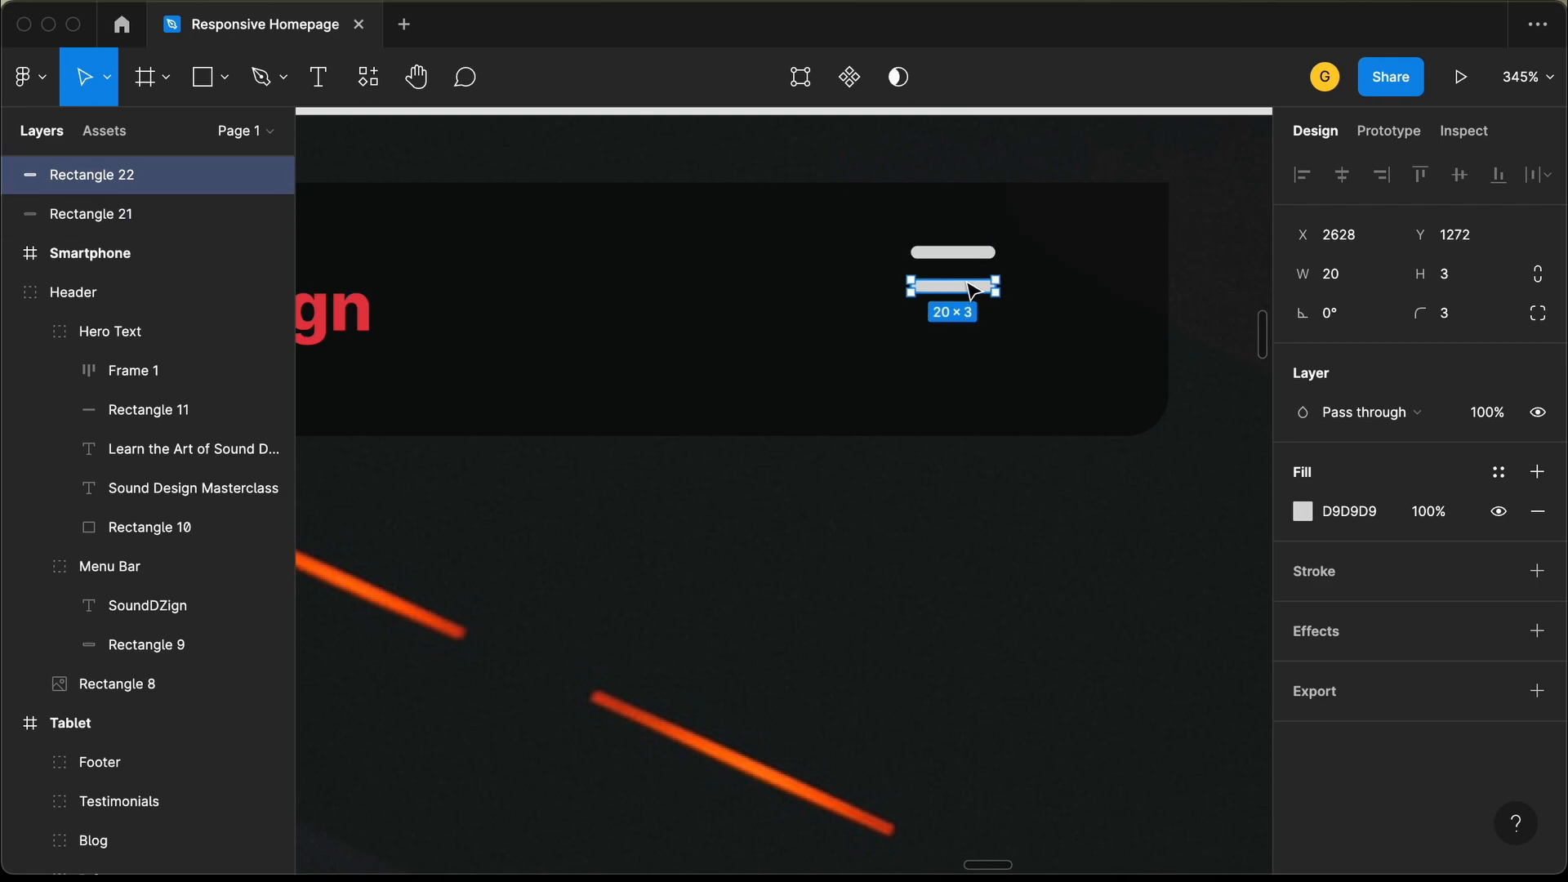
left_click(977, 255, "shift")
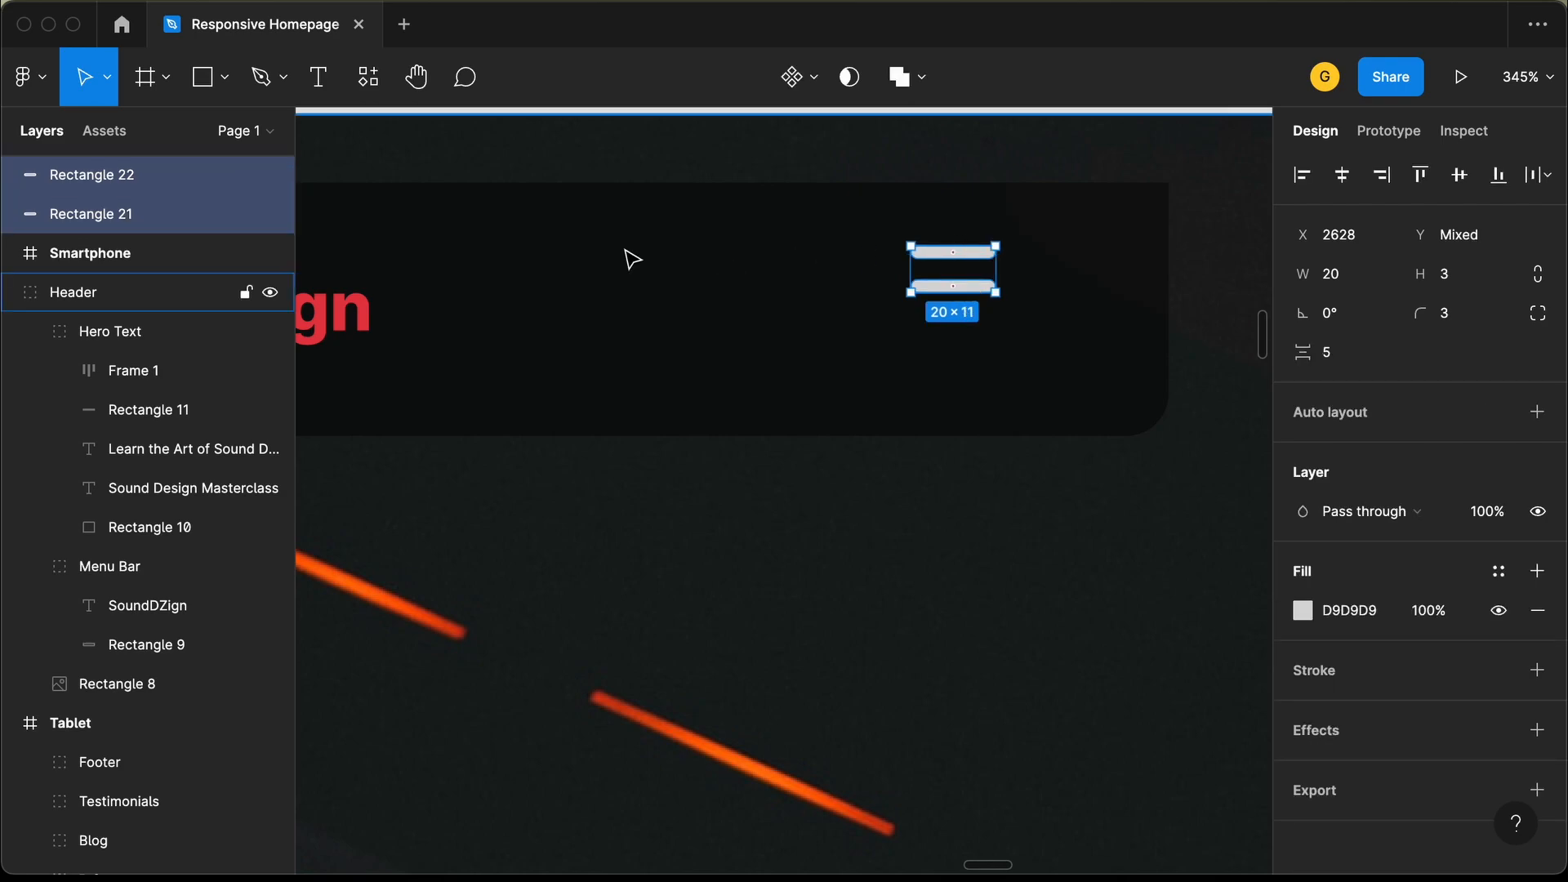
key("super+g")
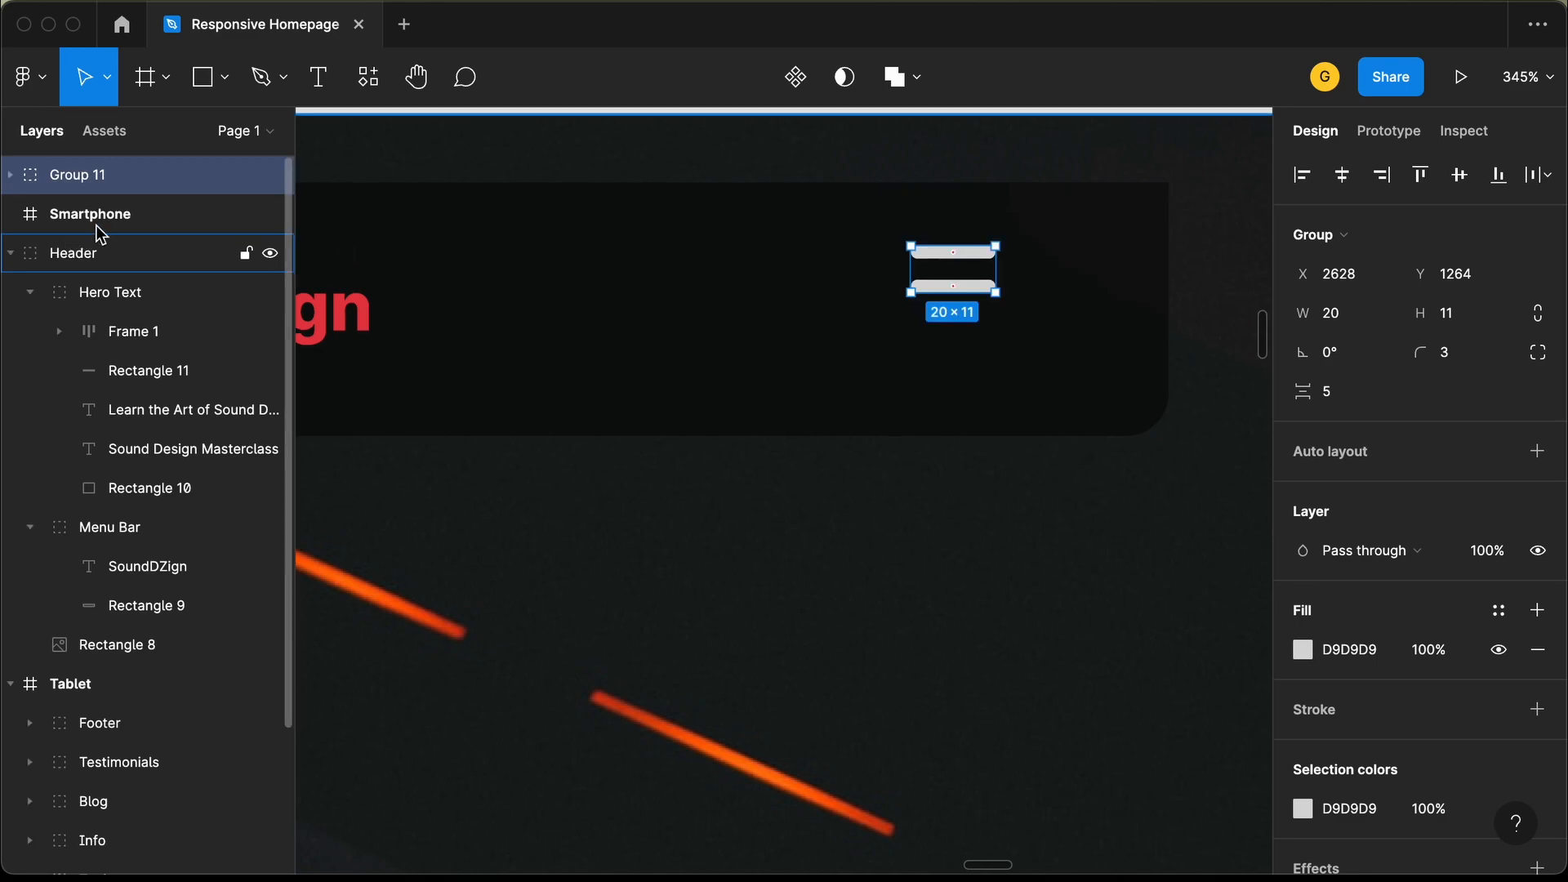
Rename the new group as Menu Icon and place it inside the Smartphone's Header group, above Hero Text.
double_click(132, 190)
type("Menu Icon")
key("Return")
key("minus")
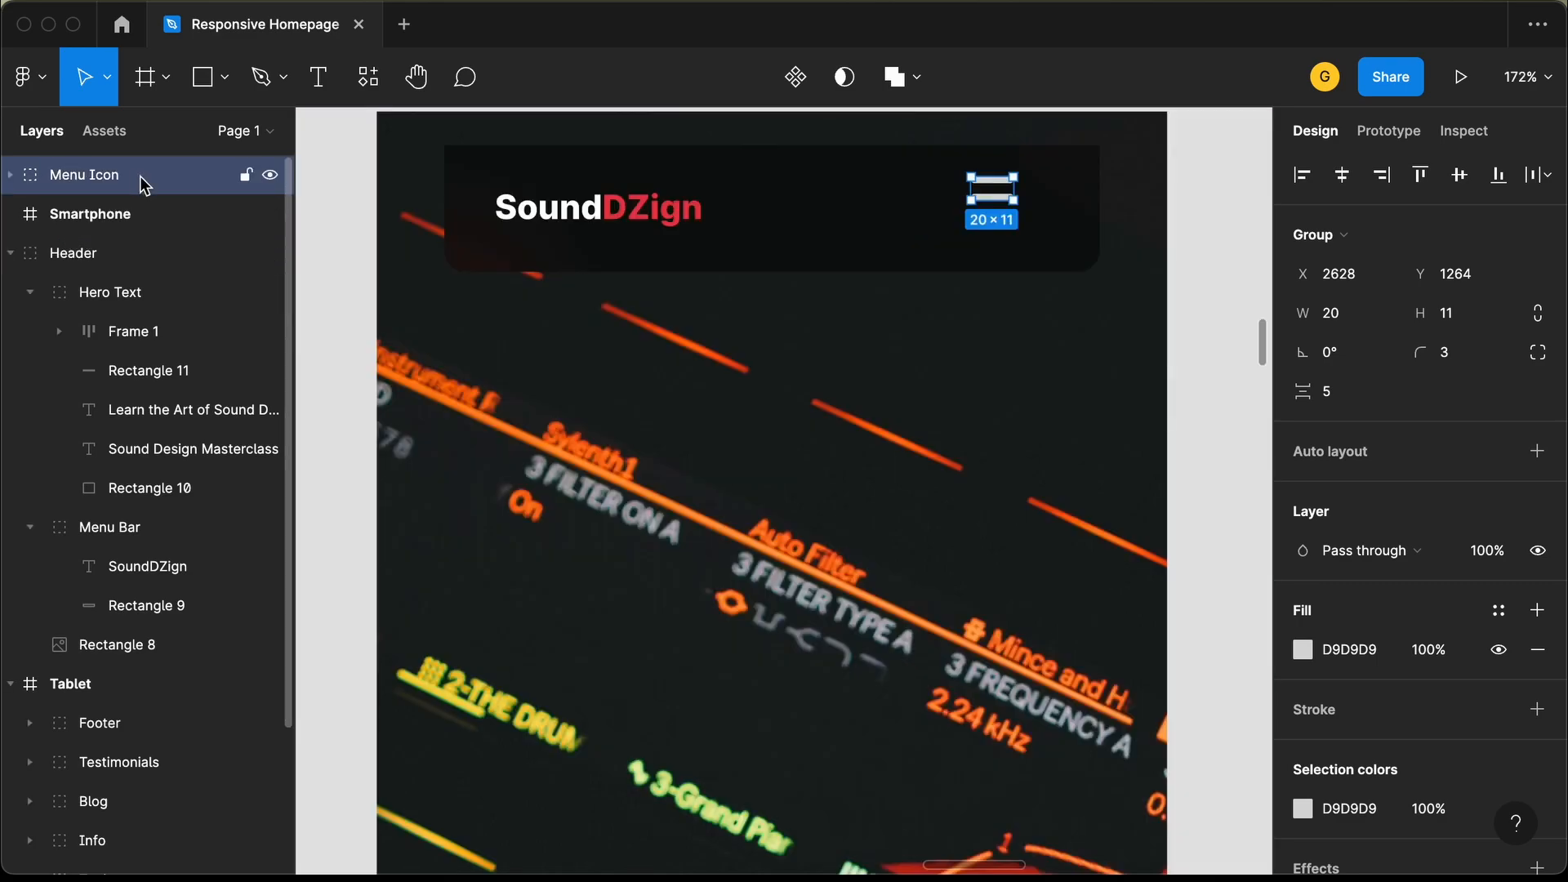
left_click_drag(128, 194, 113, 273)
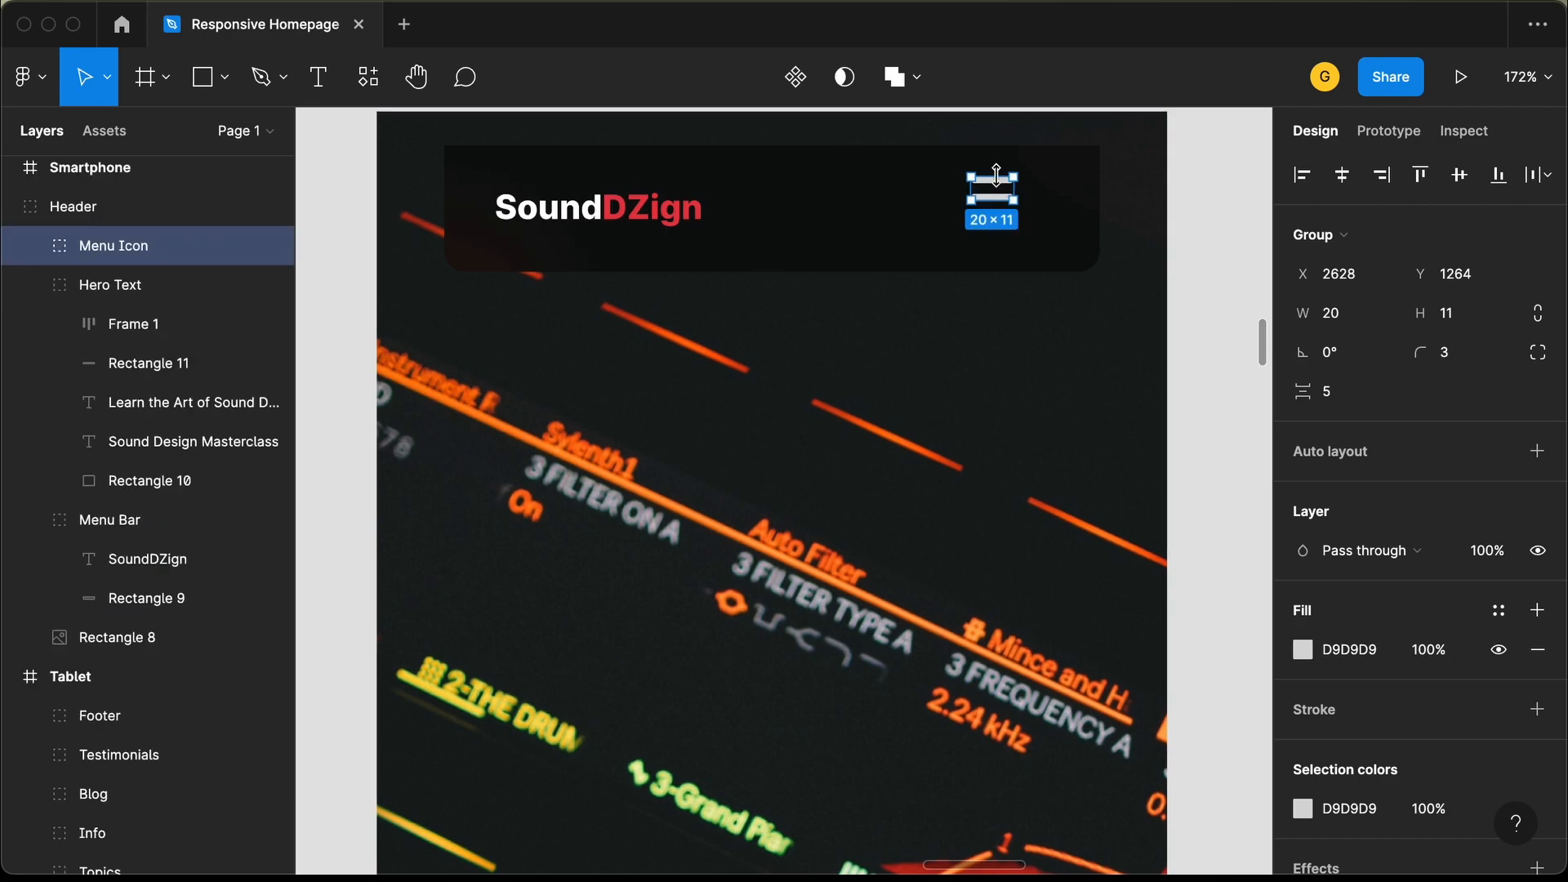
Position the menu icon at X 2646, Y 1273, level with the logo near the menu bar's right edge.
left_click_drag(1004, 194, 1000, 218)
key("shift+Right")
key("shift+Right")
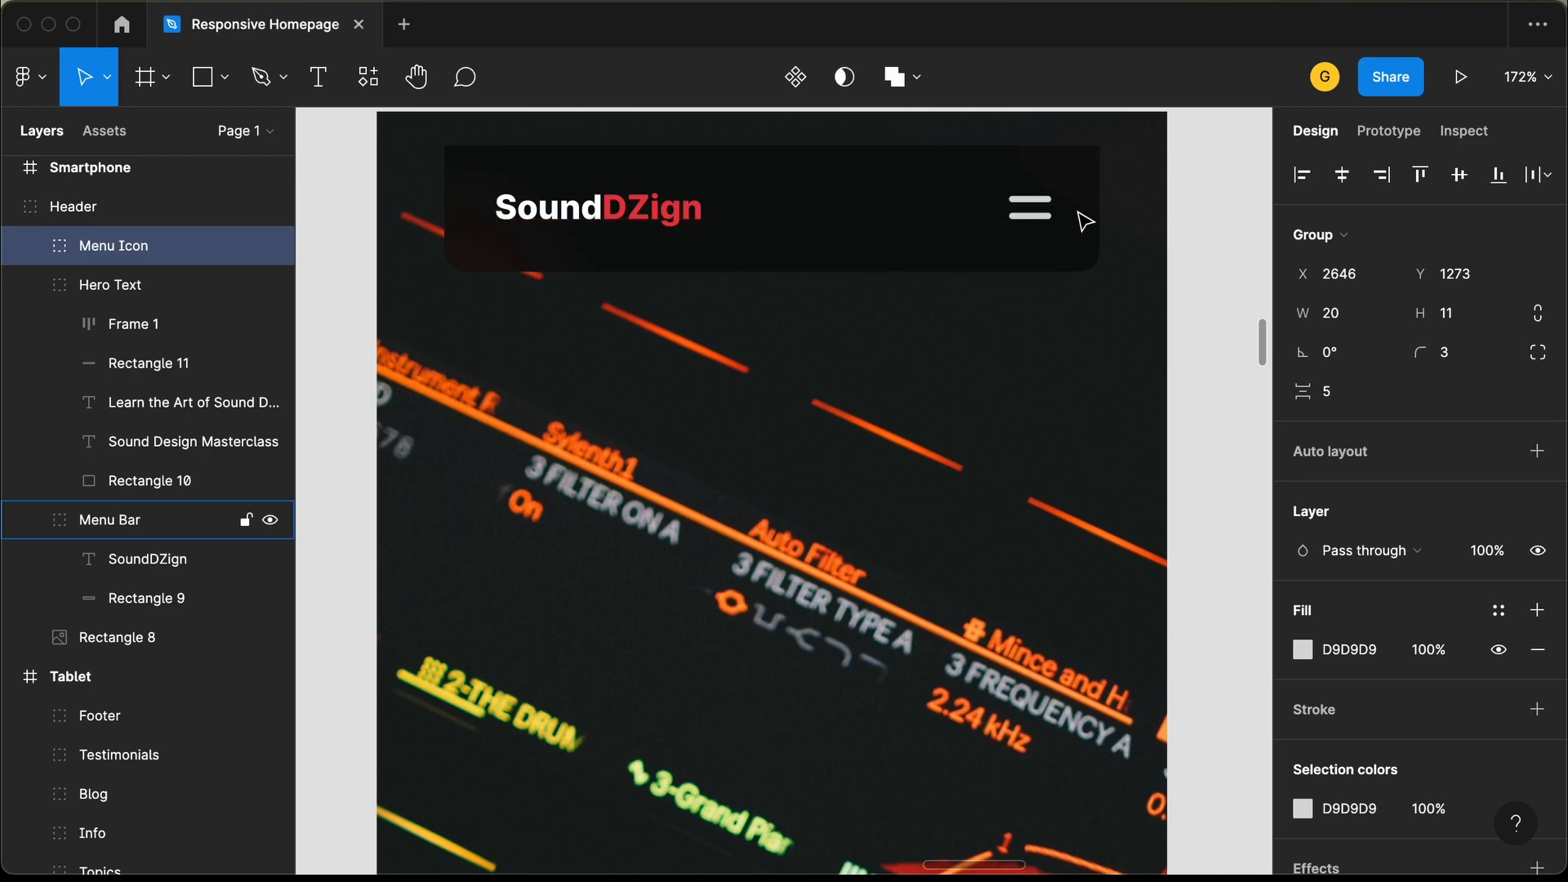
Nudge the Menu Icon group to X 2645 and nest it inside the Menu Bar group above the SoundDZign logo.
key("Left")
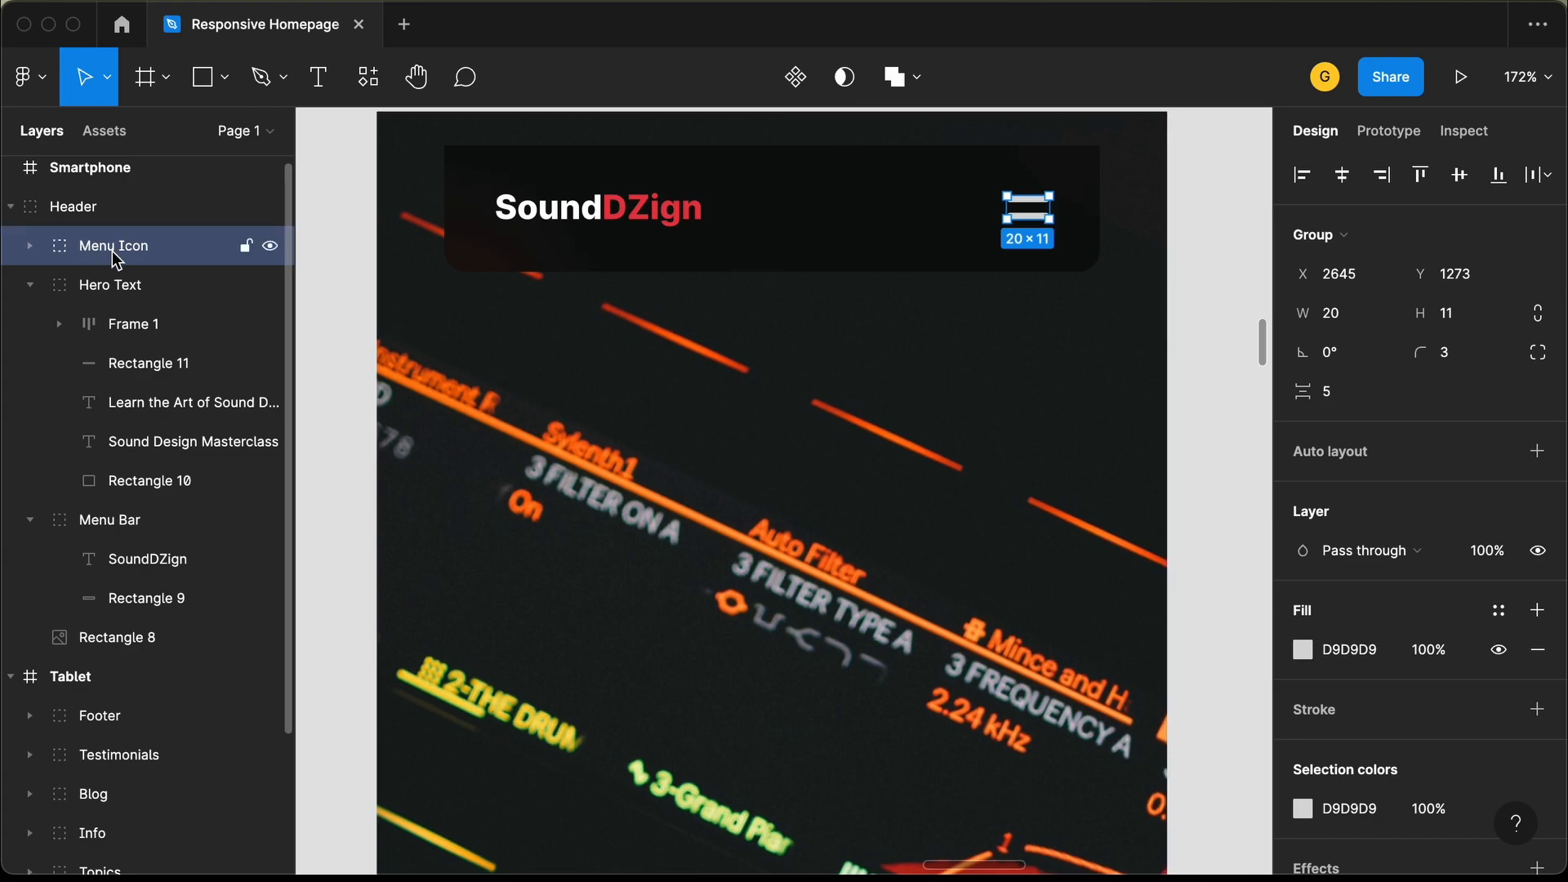
left_click_drag(108, 261, 114, 556)
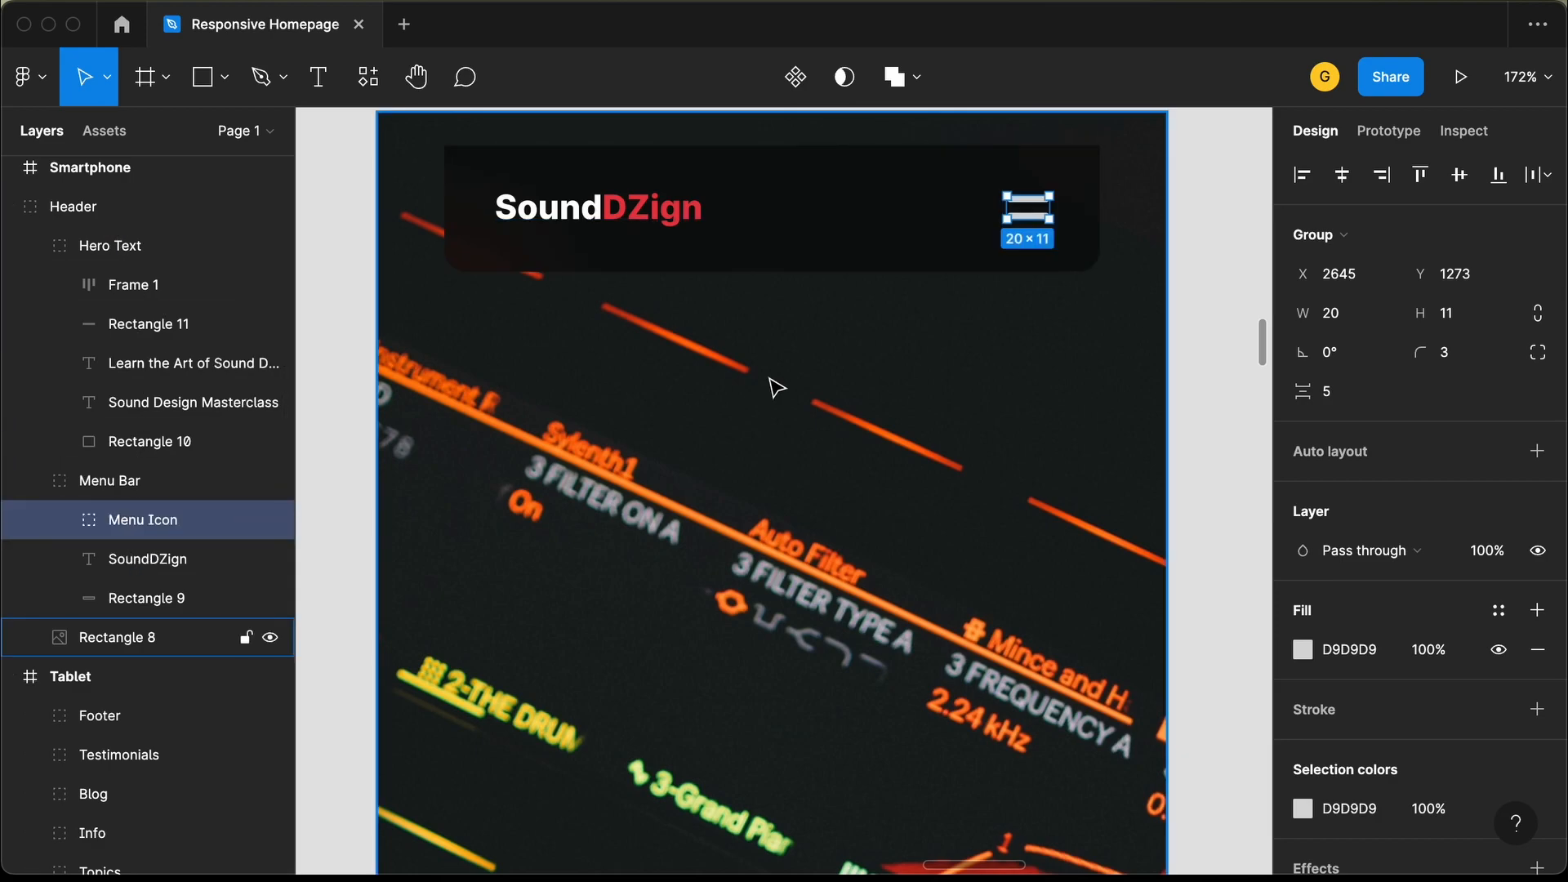
key("Tab")
left_click(1197, 278)
Move the finished Header group into the empty Smartphone frame so it fills the frame from its top edge.
scroll(1197, 278, "down", 10)
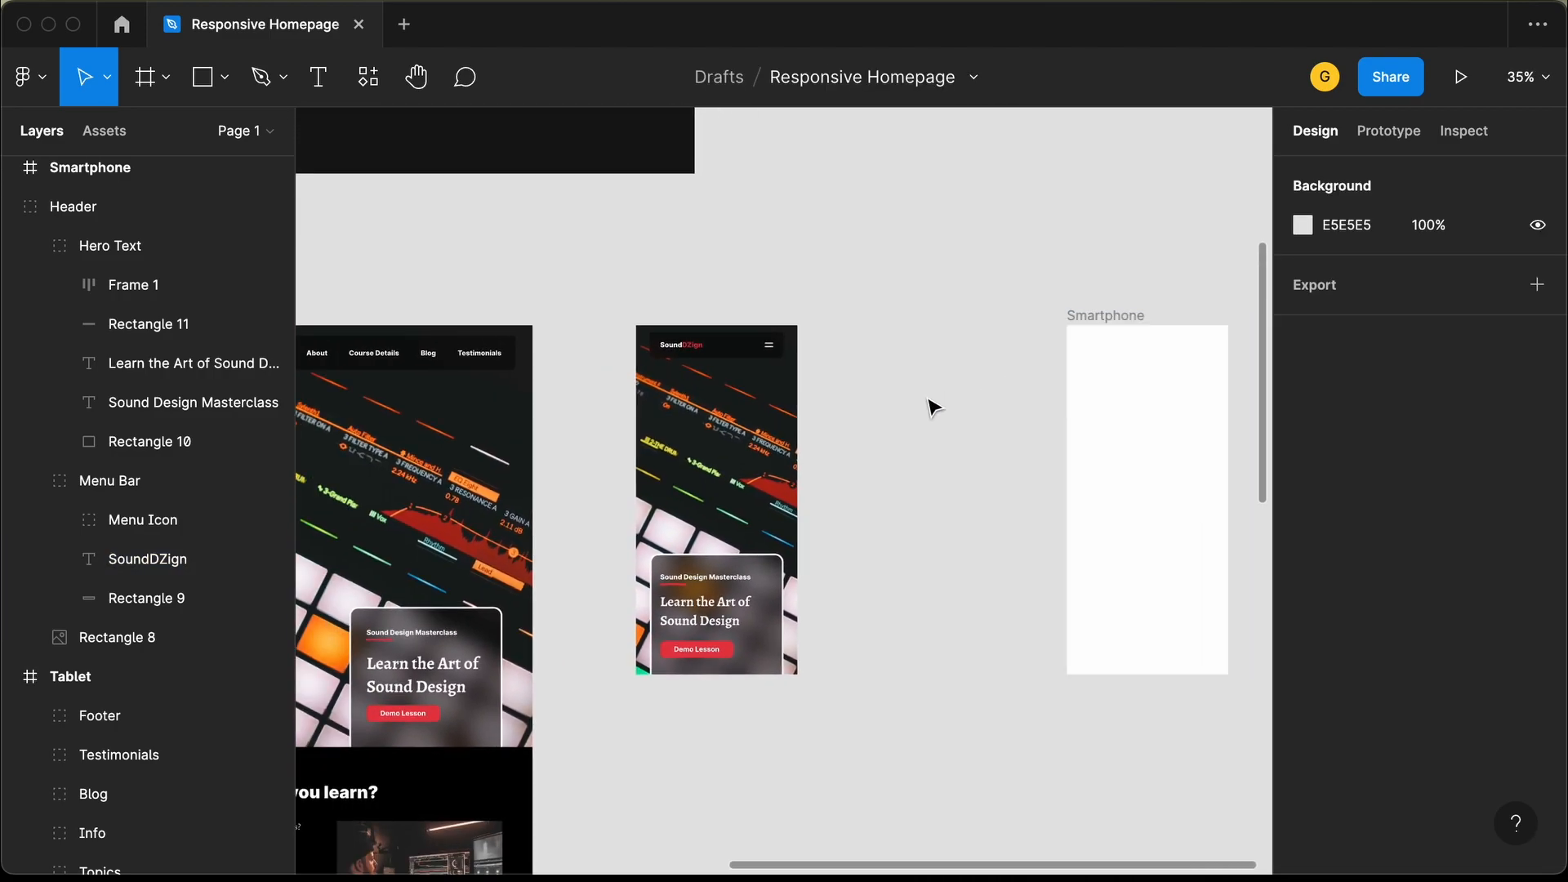
scroll(933, 406, "down", 2)
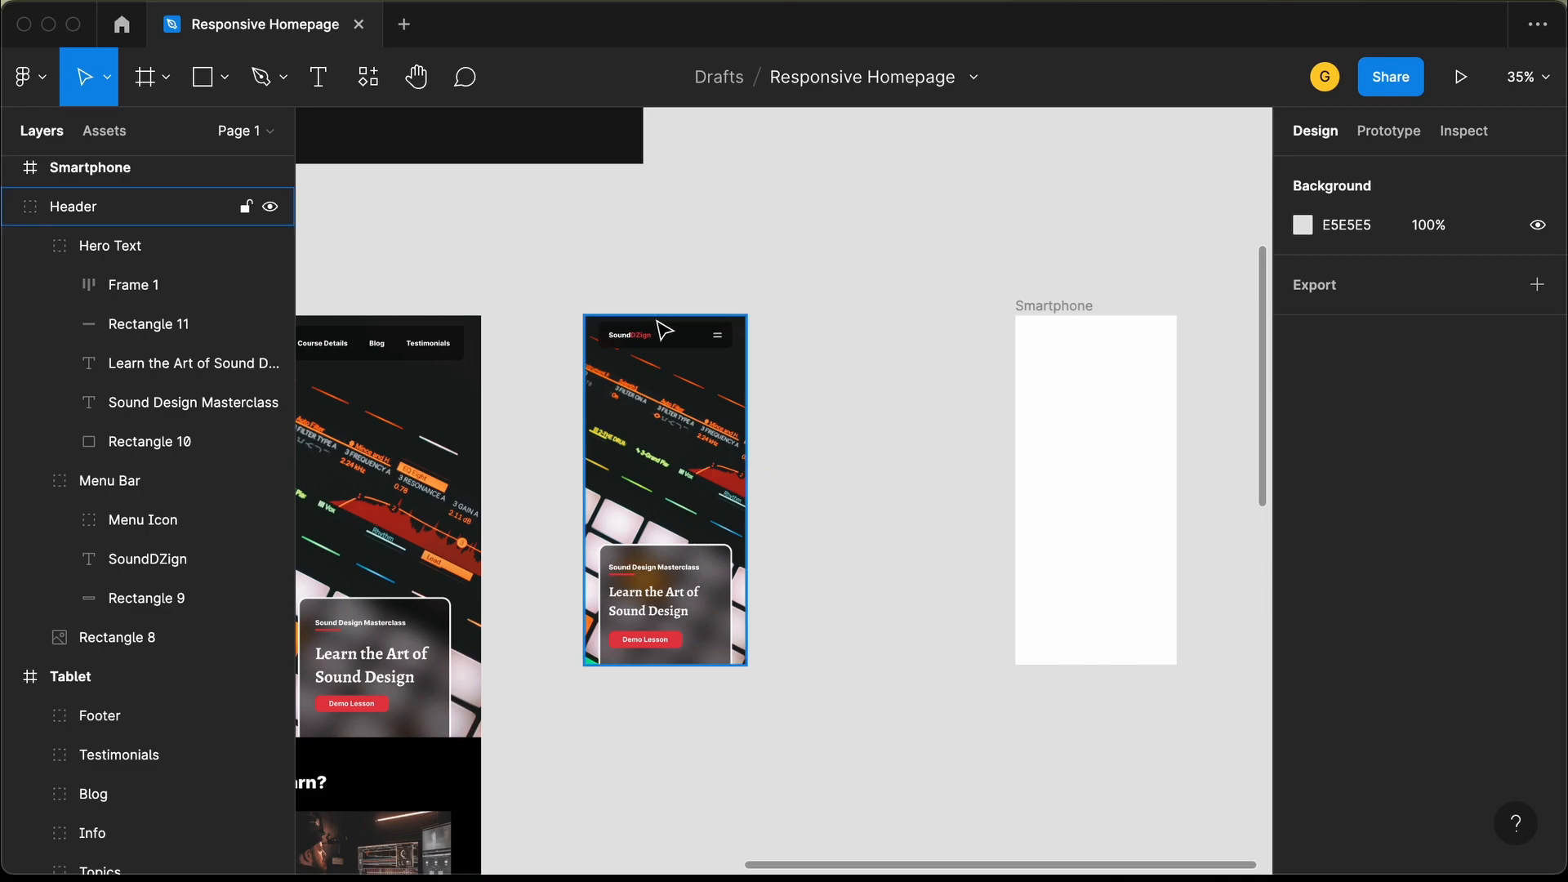
left_click_drag(698, 346, 1102, 349)
key("Escape")
scroll(633, 420, "up", 3)
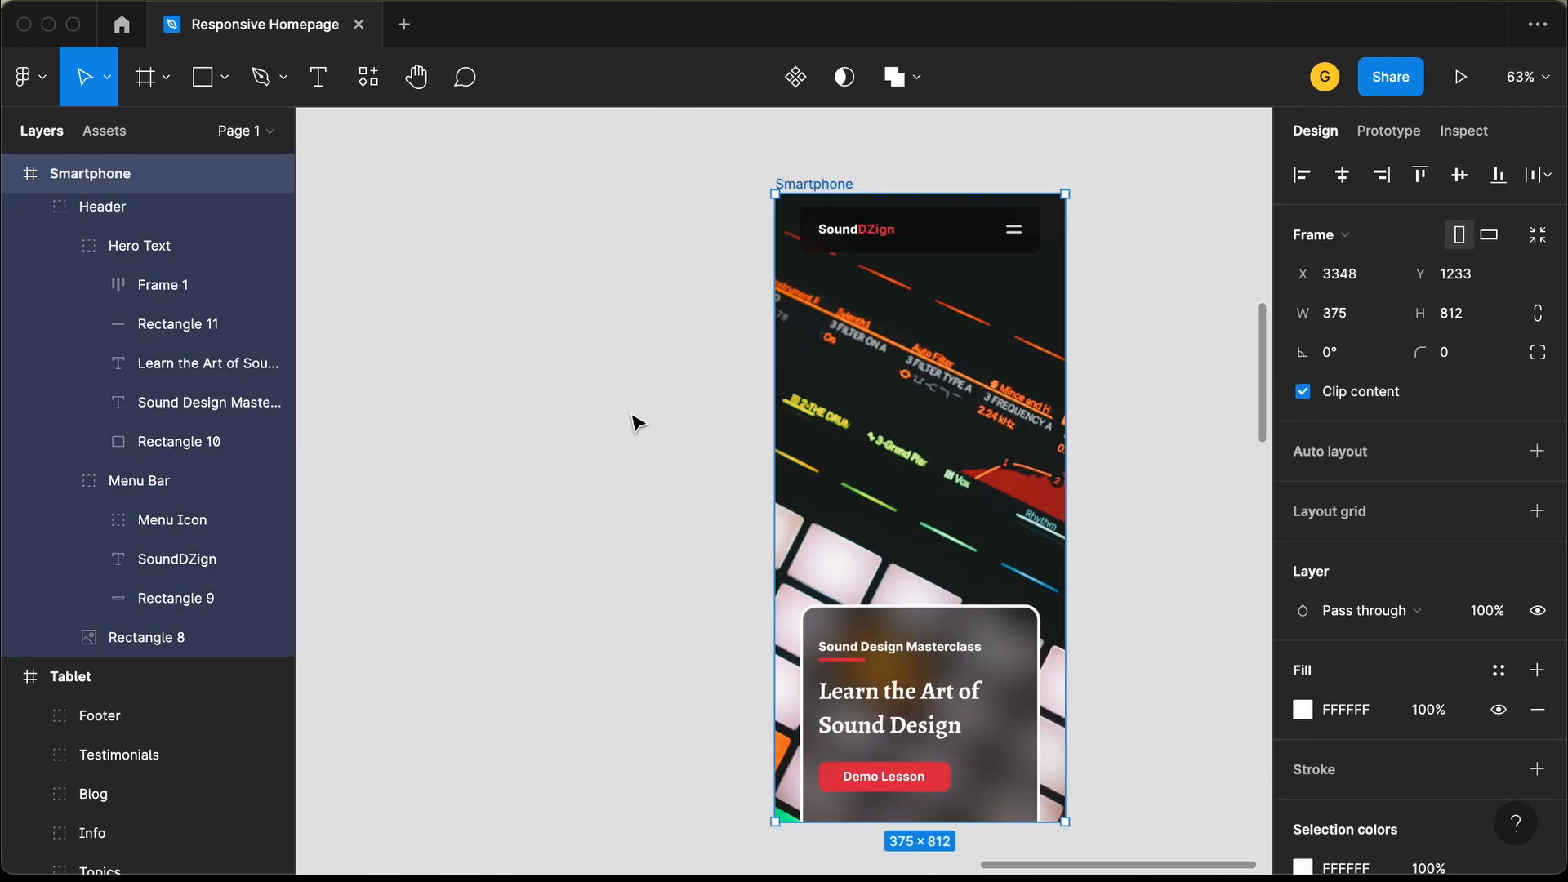
key("Escape")
Duplicate the Tablet frame's Topics group and place the copy on the empty canvas between the Tablet and Smartphone frames.
scroll(634, 420, "down", 1)
scroll(635, 421, "left", 5)
scroll(635, 421, "down", 3)
scroll(635, 422, "down", 5)
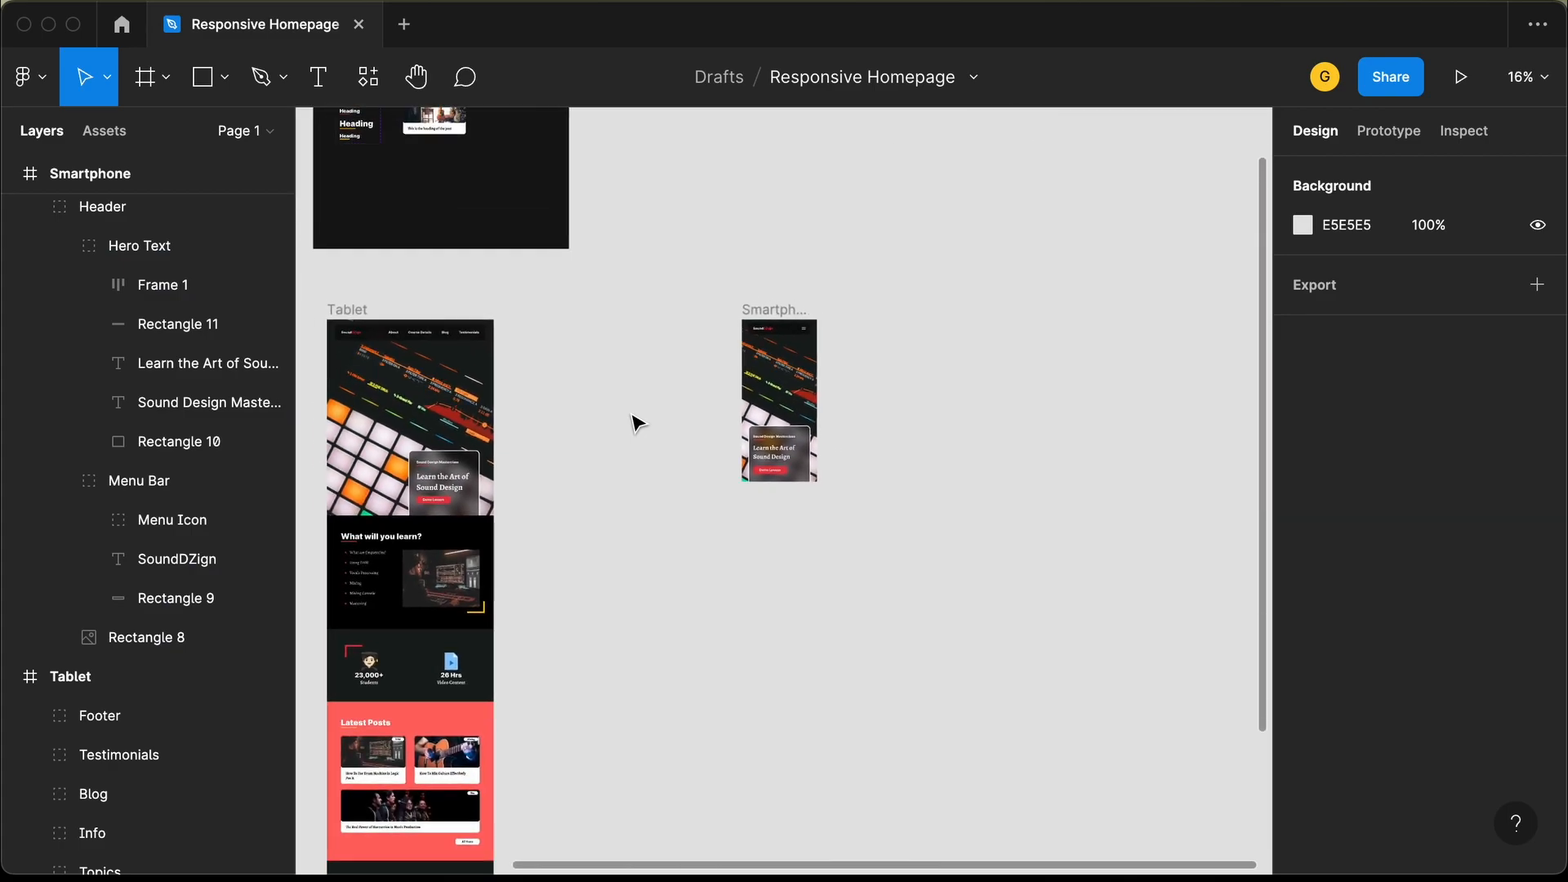
scroll(604, 433, "left", 3)
scroll(474, 477, "up", 1)
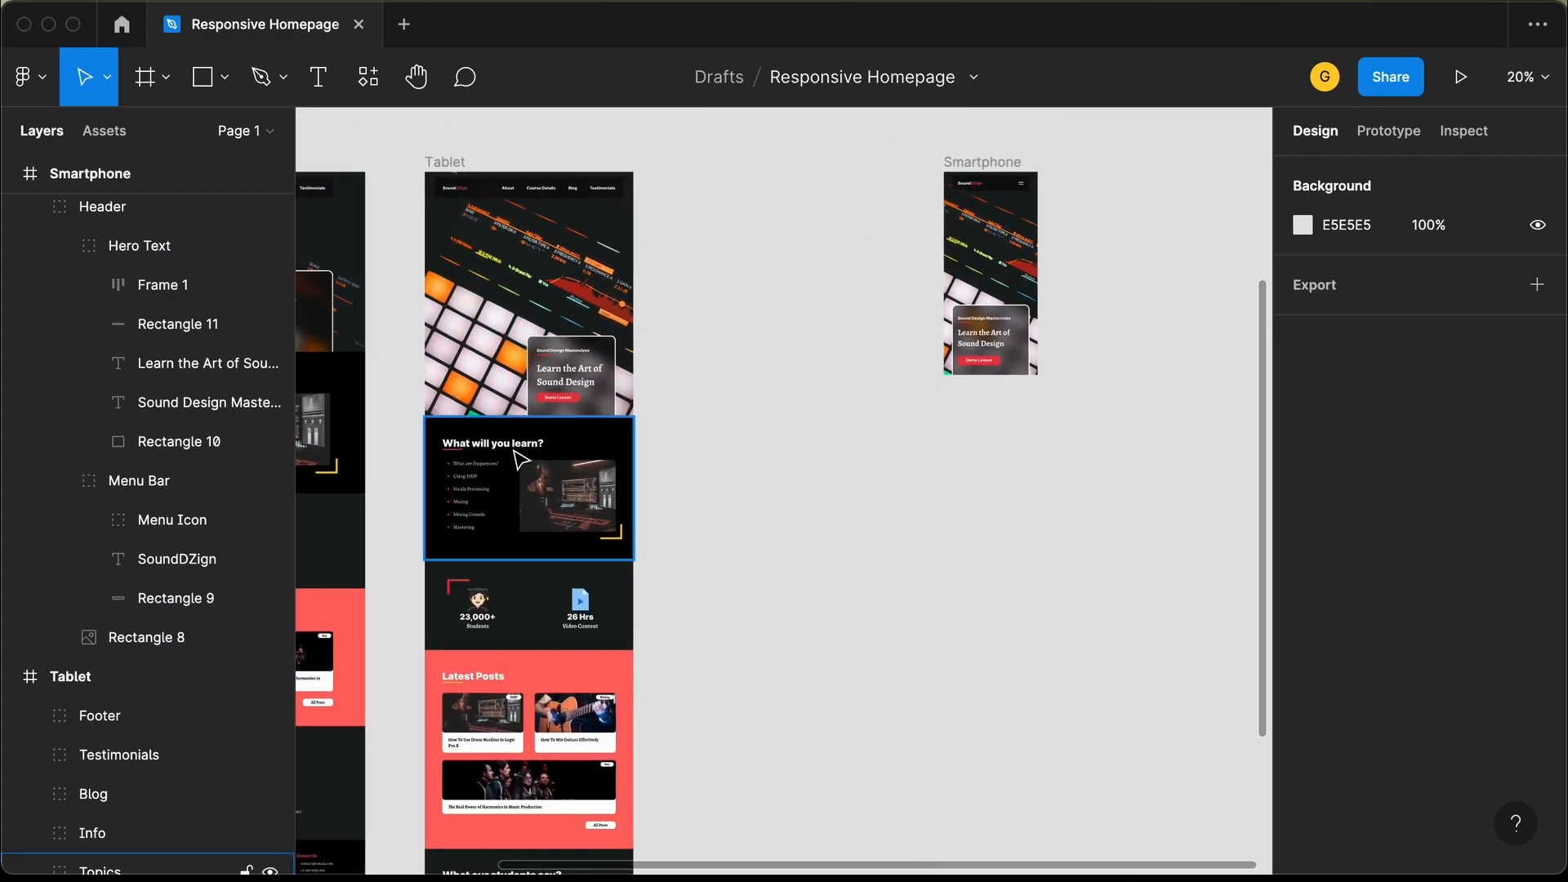
left_click_drag(523, 457, 746, 321, "alt")
Extend the Smartphone frame downward to a height of 5834 px.
scroll(868, 358, "up", 3, "ctrl")
scroll(947, 147, "right", 3)
scroll(947, 147, "up", 2)
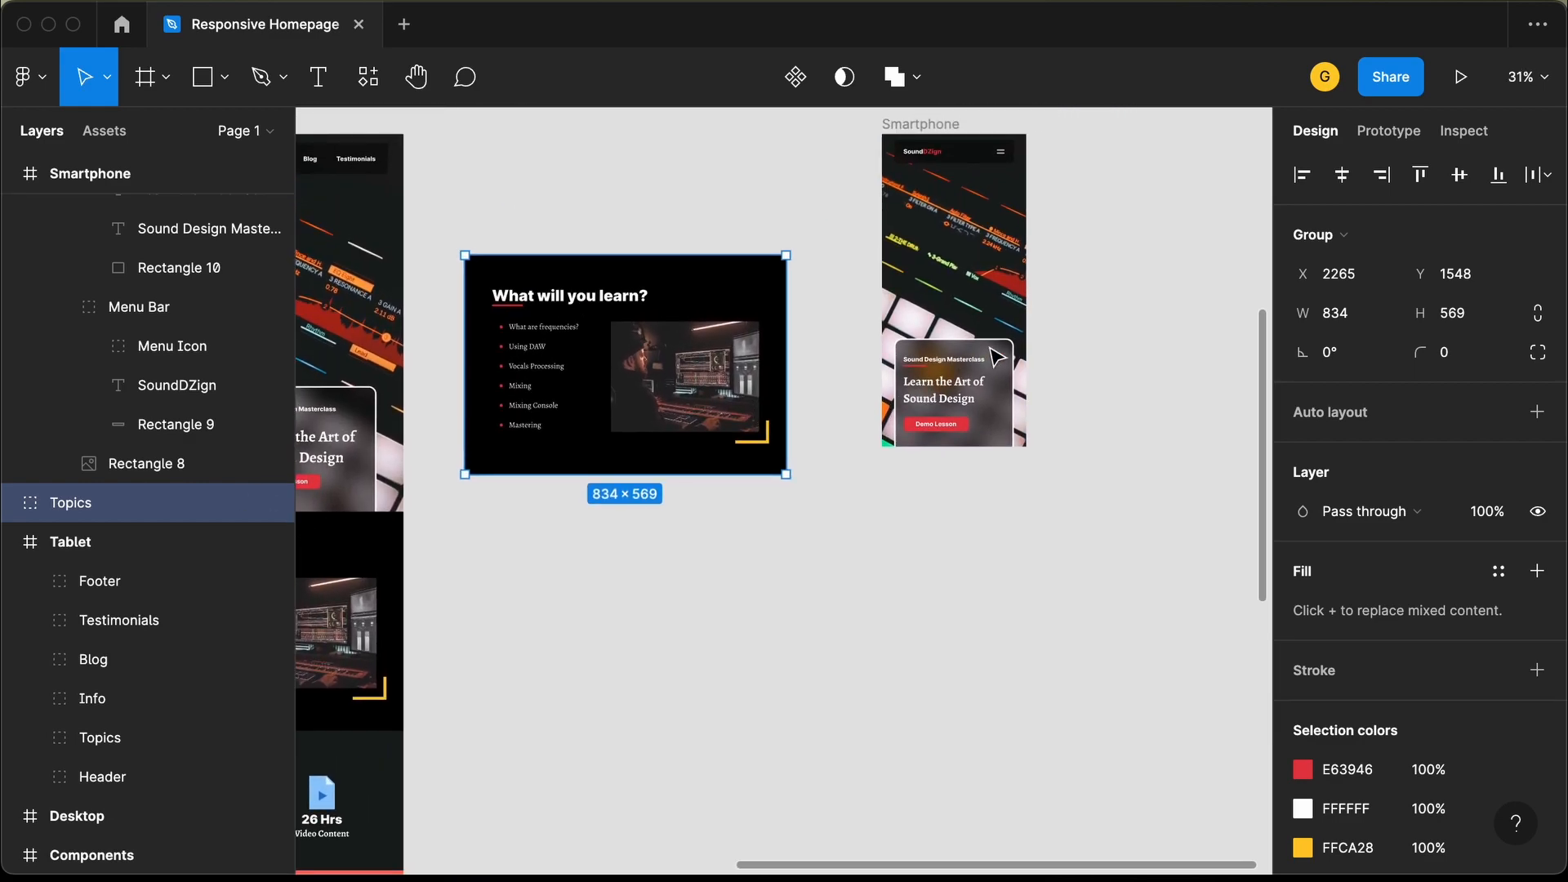
left_click(945, 129)
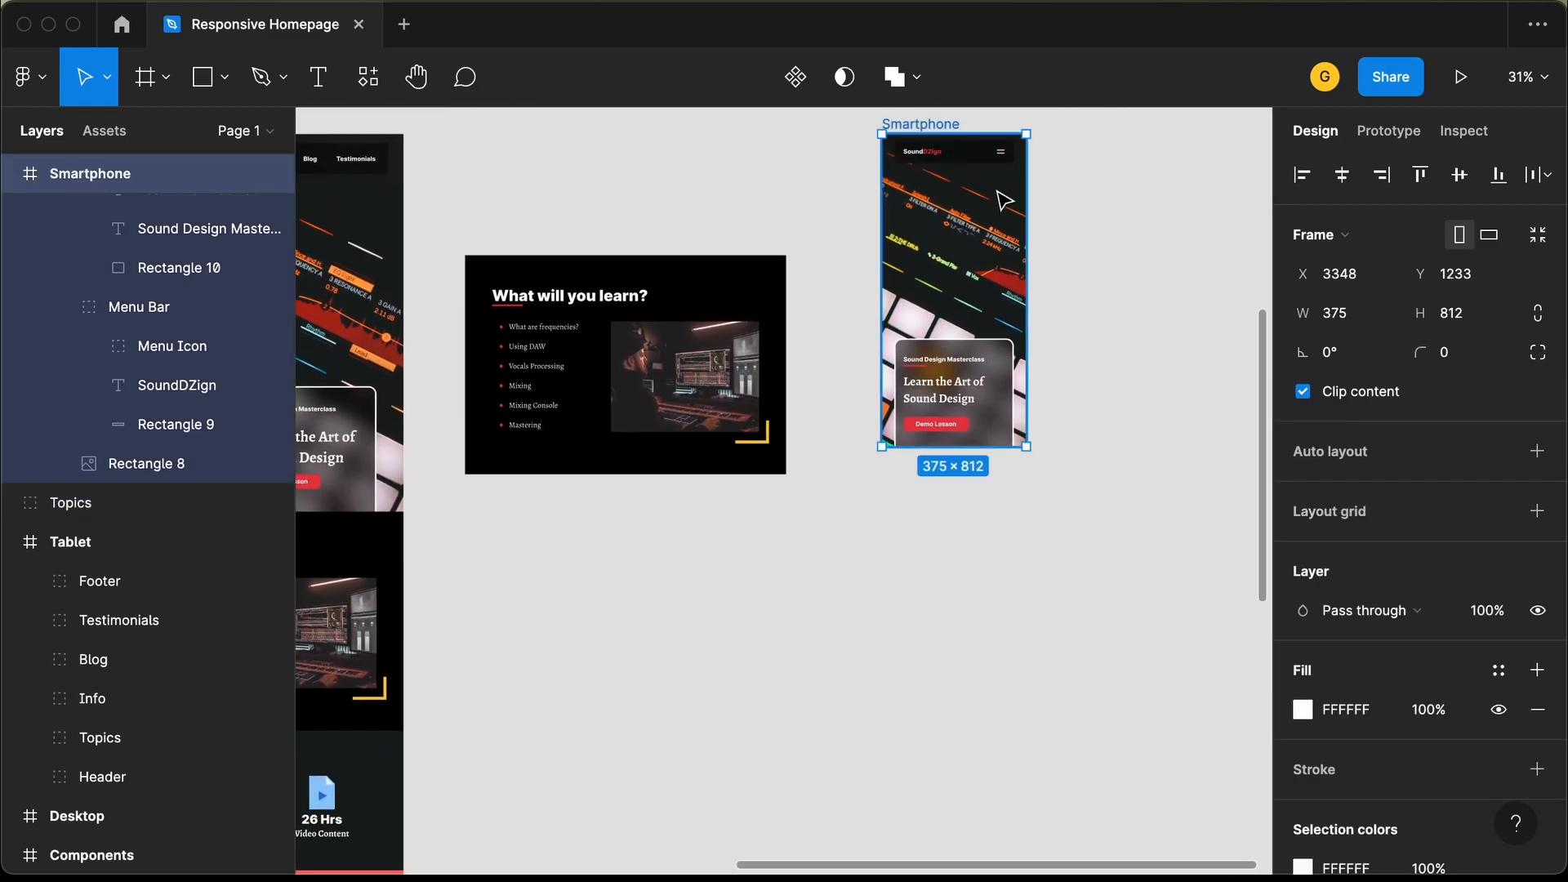
scroll(1006, 200, "down", 3)
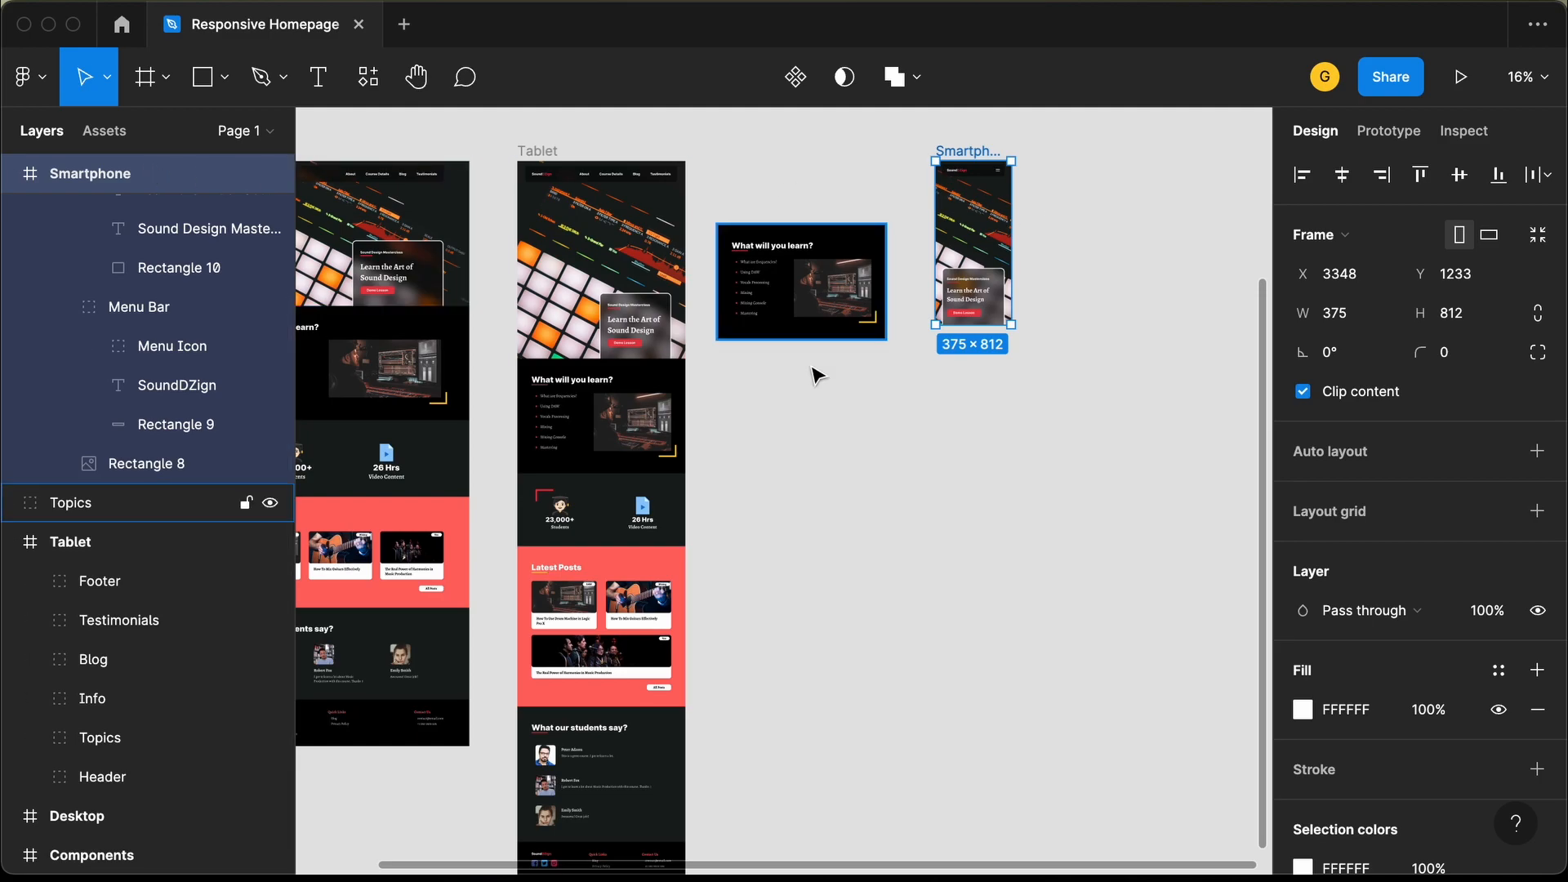
left_click_drag(980, 325, 994, 637)
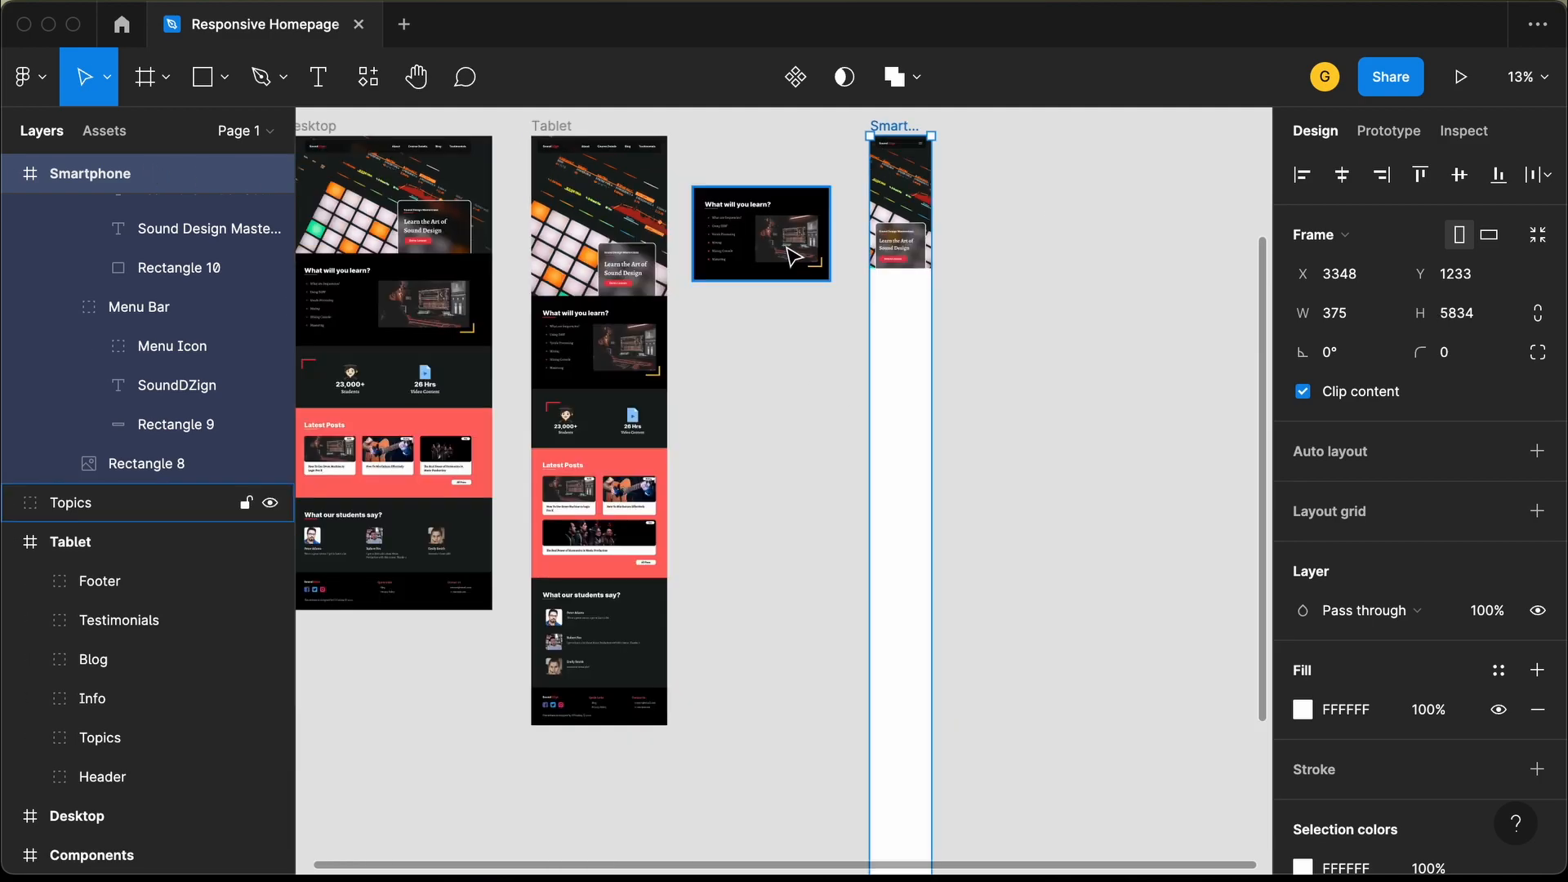
Move the Topics copy to X 2410, Y 2177 beside the Smartphone frame and delete its studio photo.
scroll(789, 254, "up", 5)
left_click(789, 151)
left_click_drag(789, 151, 846, 391)
scroll(846, 390, "up", 5)
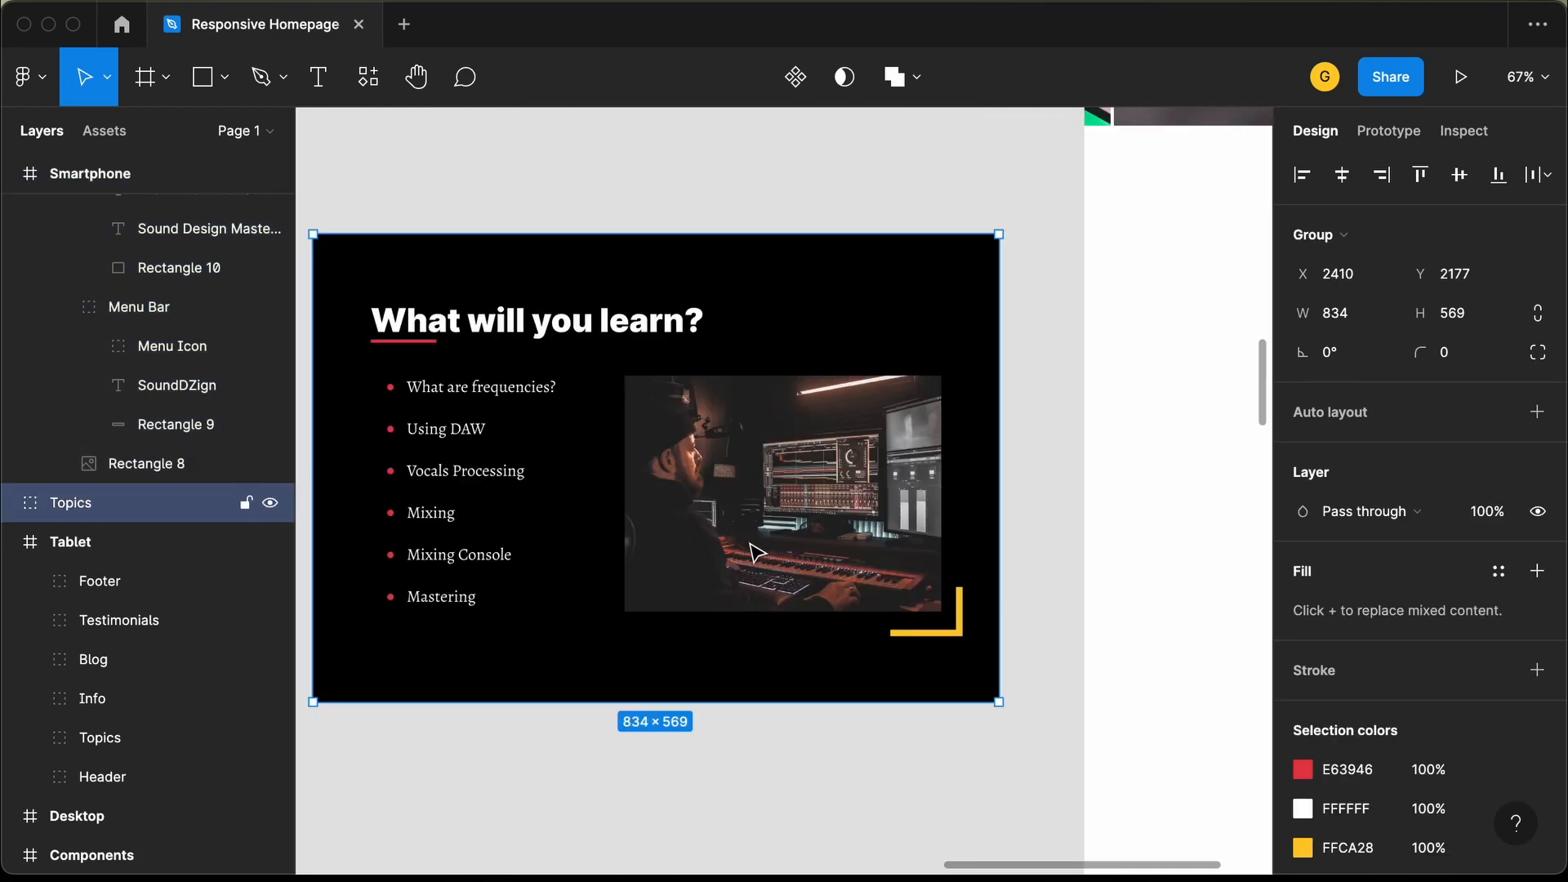
double_click(799, 482)
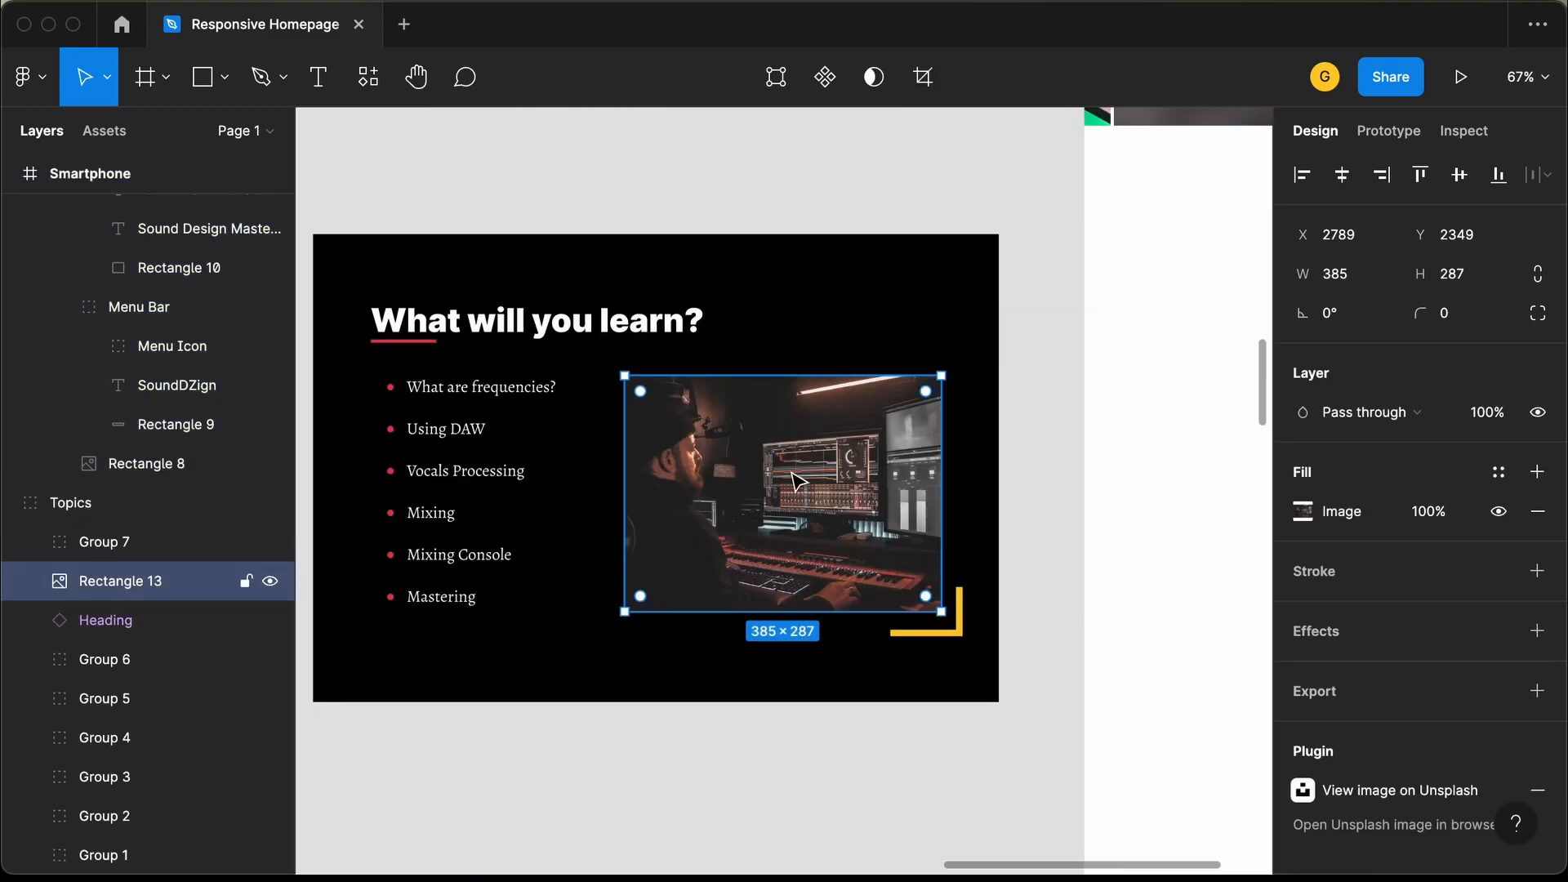
key("Delete")
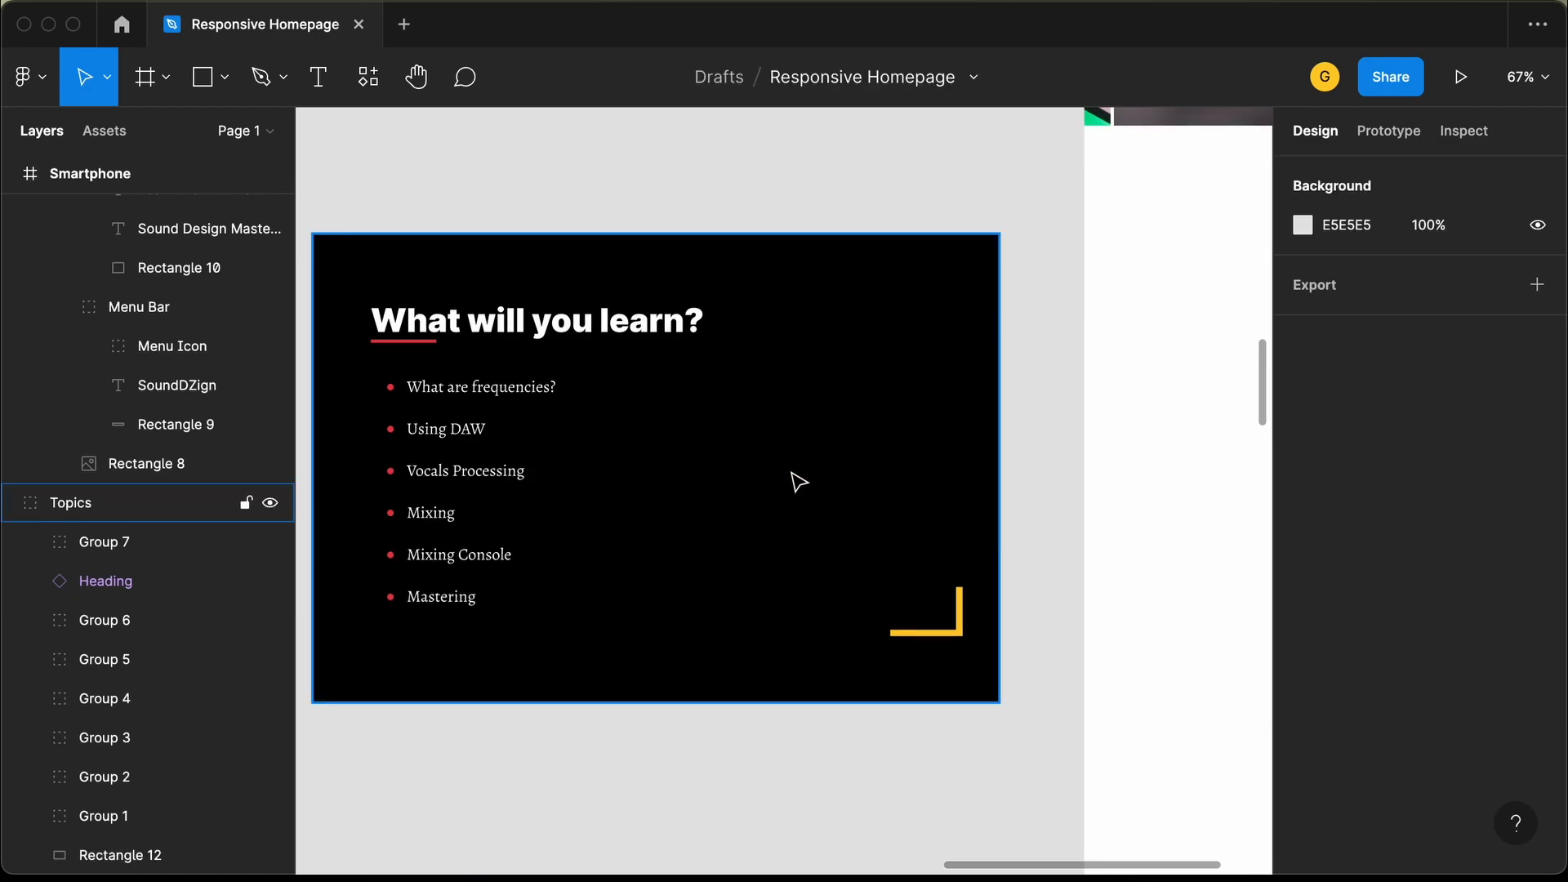
Switch the "What will you learn?" heading to the Smartphone variant and raise it to 60 px below the card's top edge.
left_click(539, 333)
left_click(539, 333)
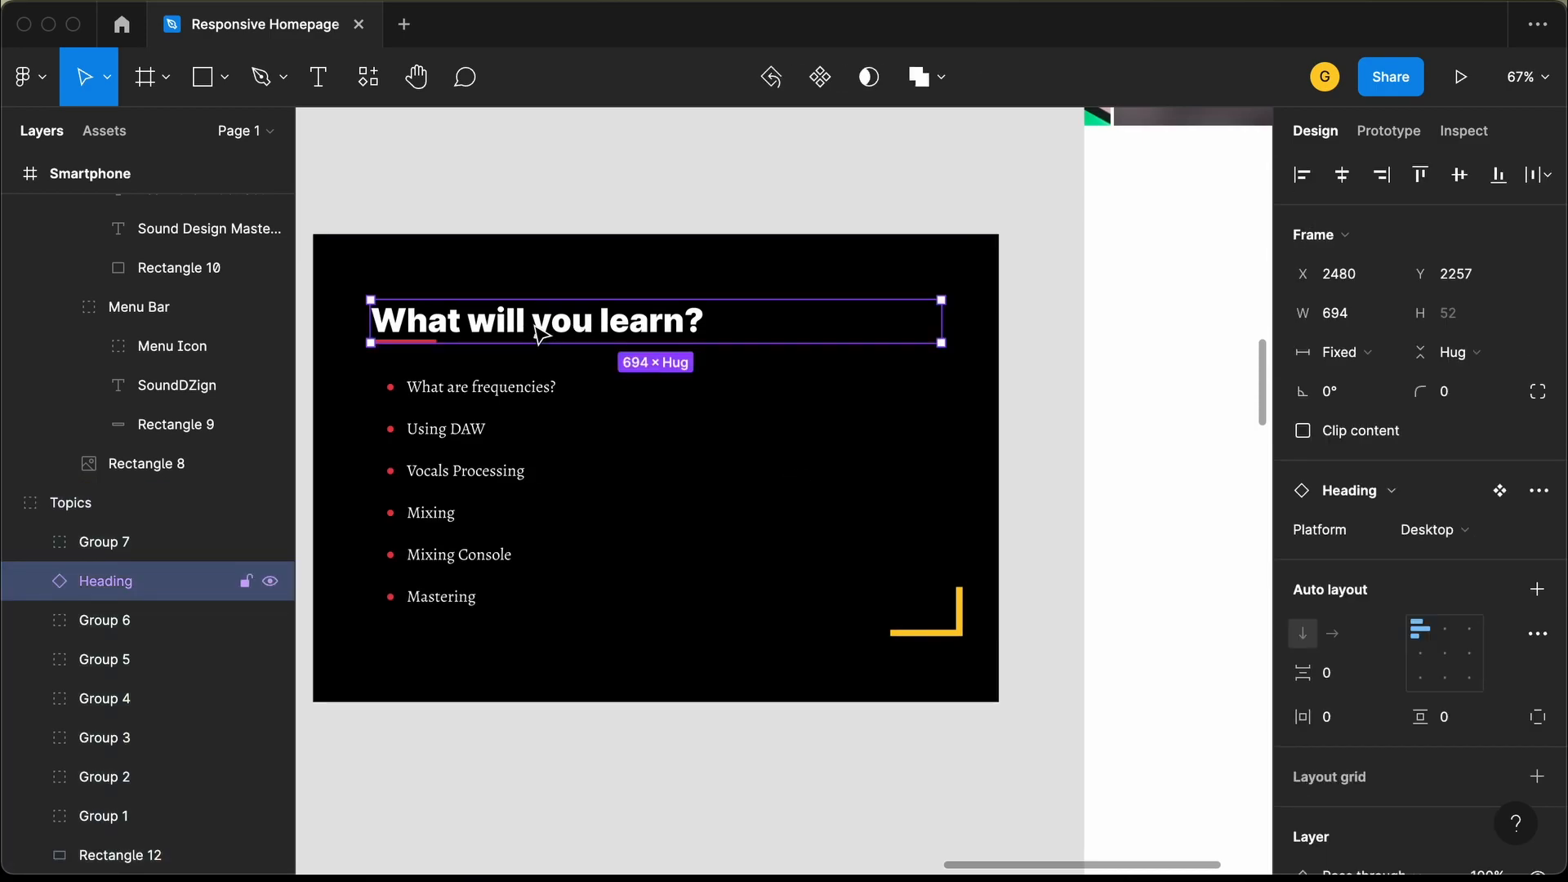
left_click(1467, 534)
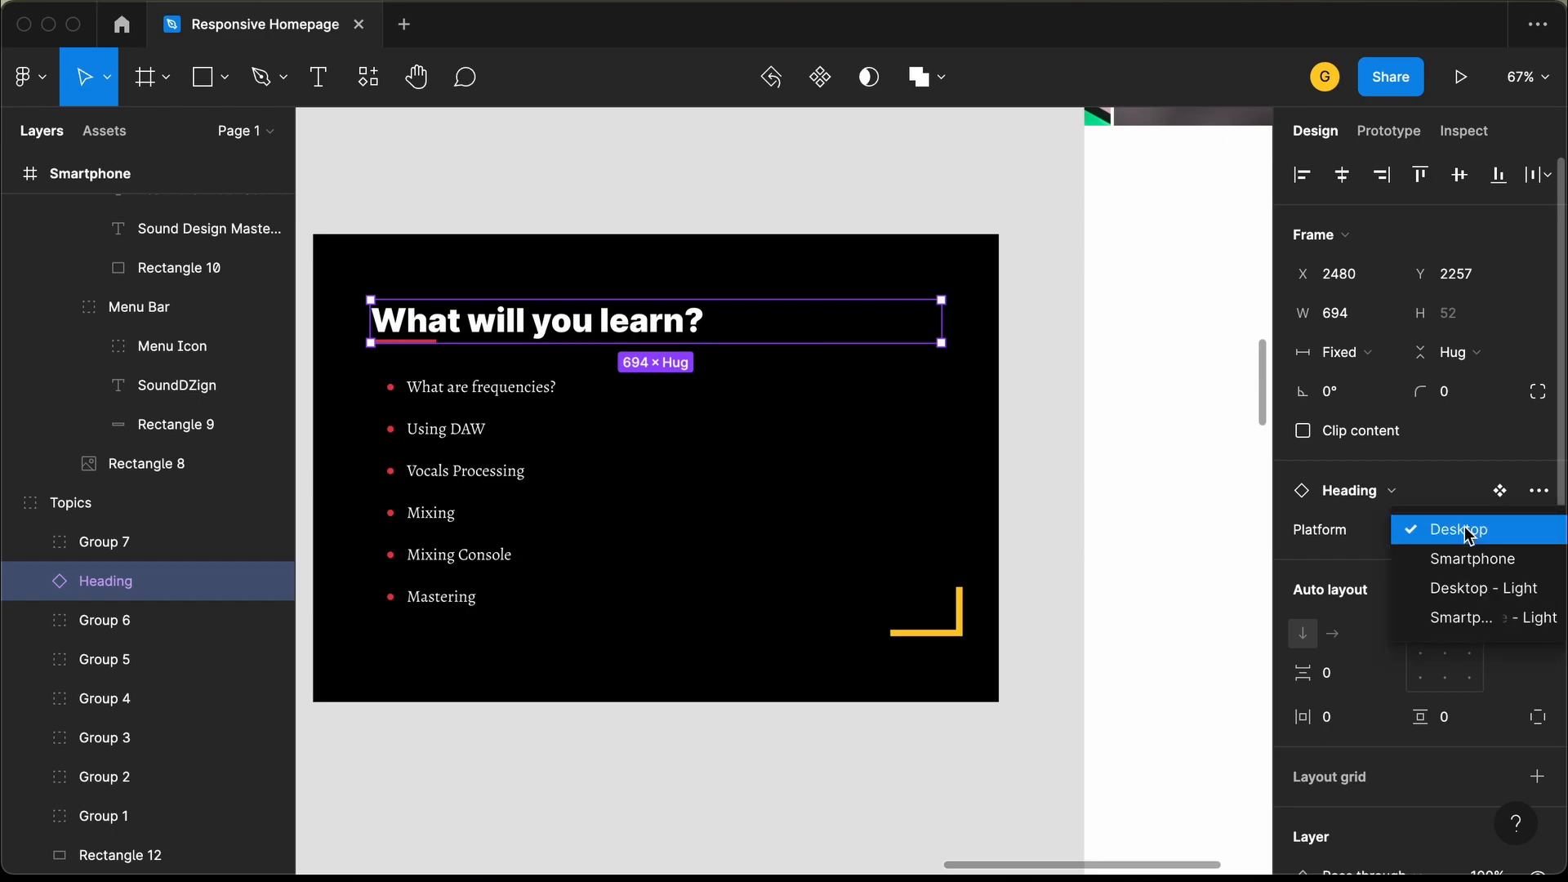
left_click(1469, 562)
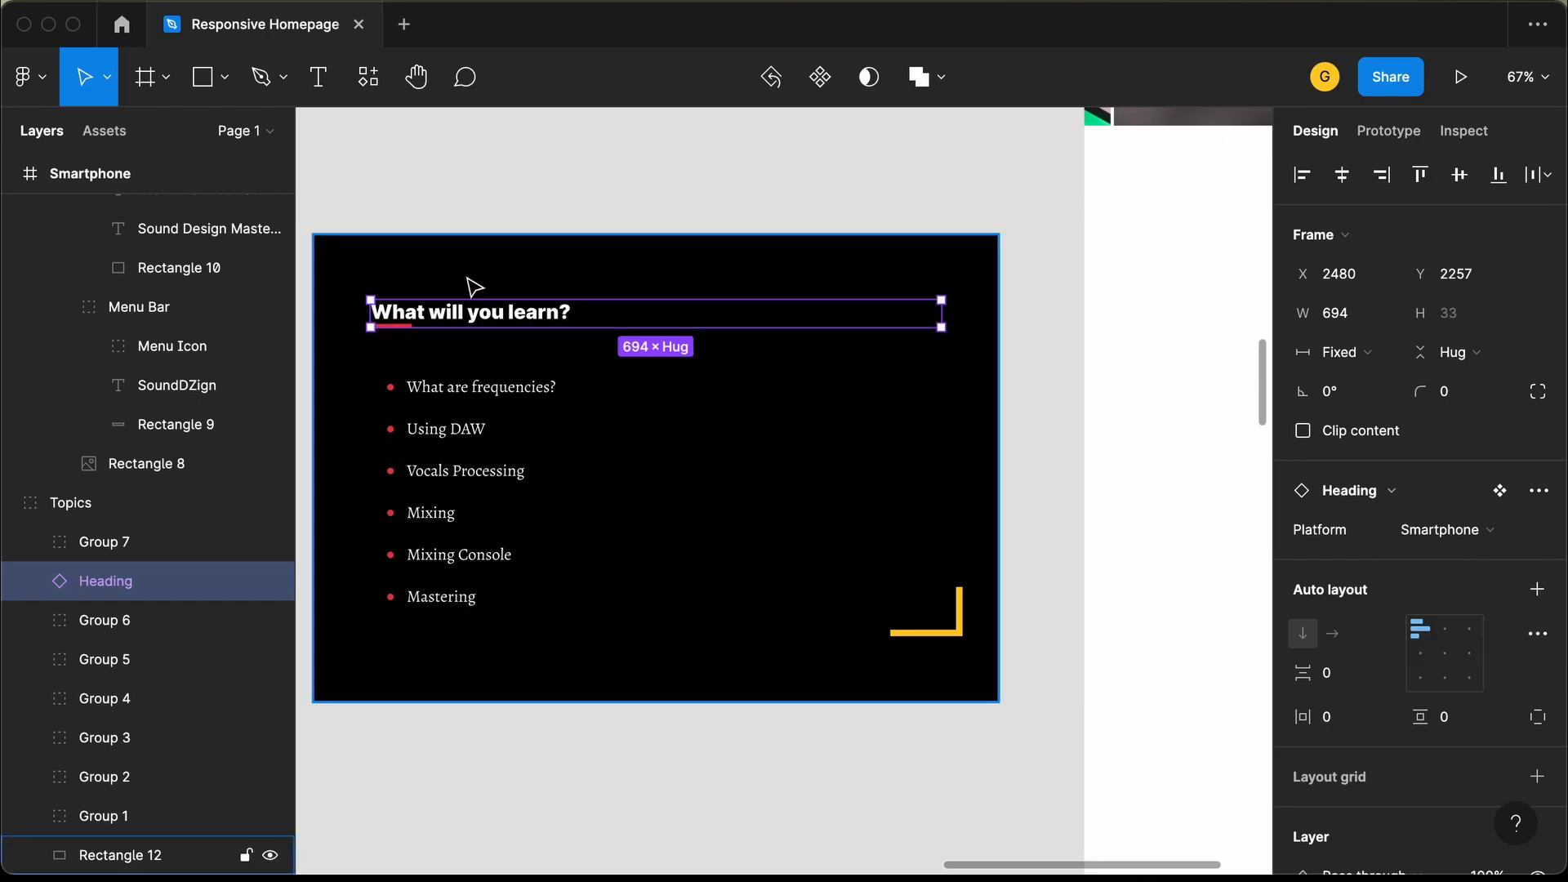
key("alt")
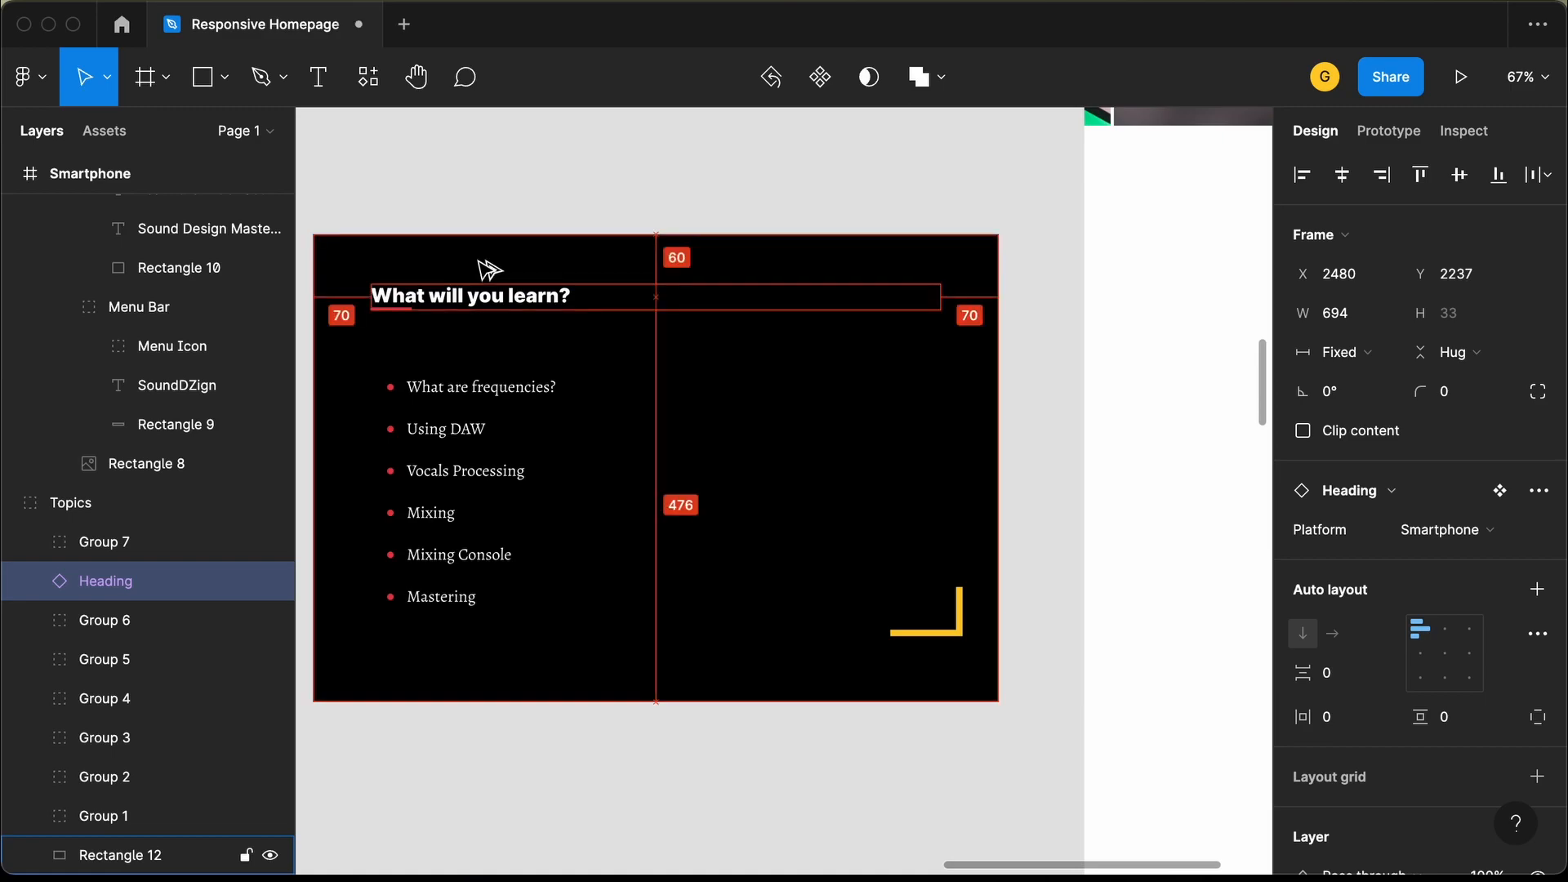
Select all six bulleted topics and move them up about 50 px, closer to the heading.
left_click(421, 387)
left_click(434, 430, "shift")
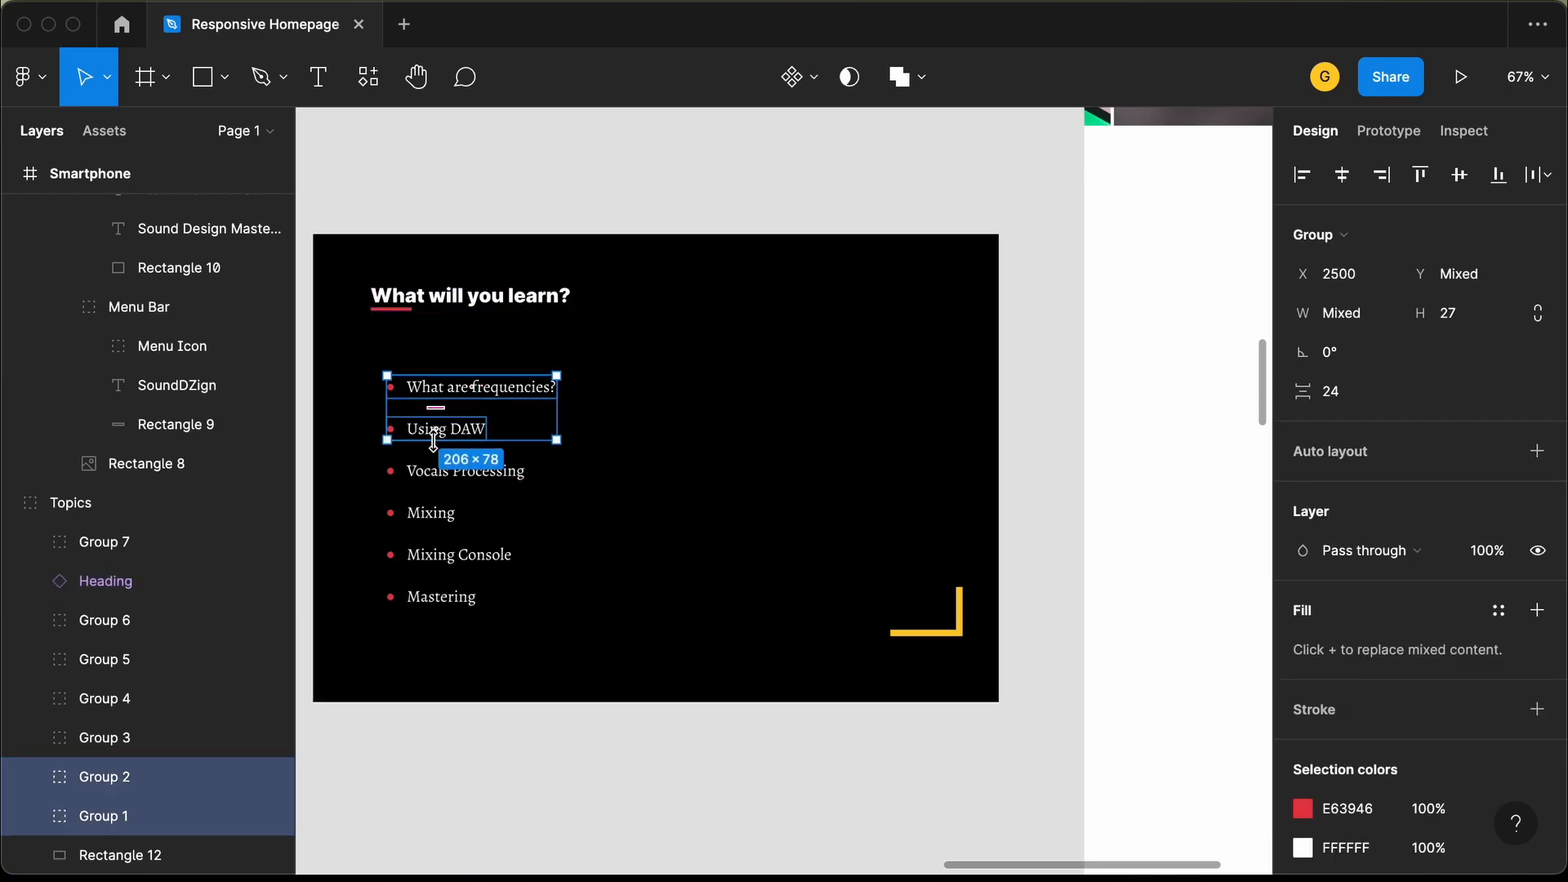
left_click(433, 472, "shift")
left_click(435, 514, "shift")
left_click(437, 555, "shift")
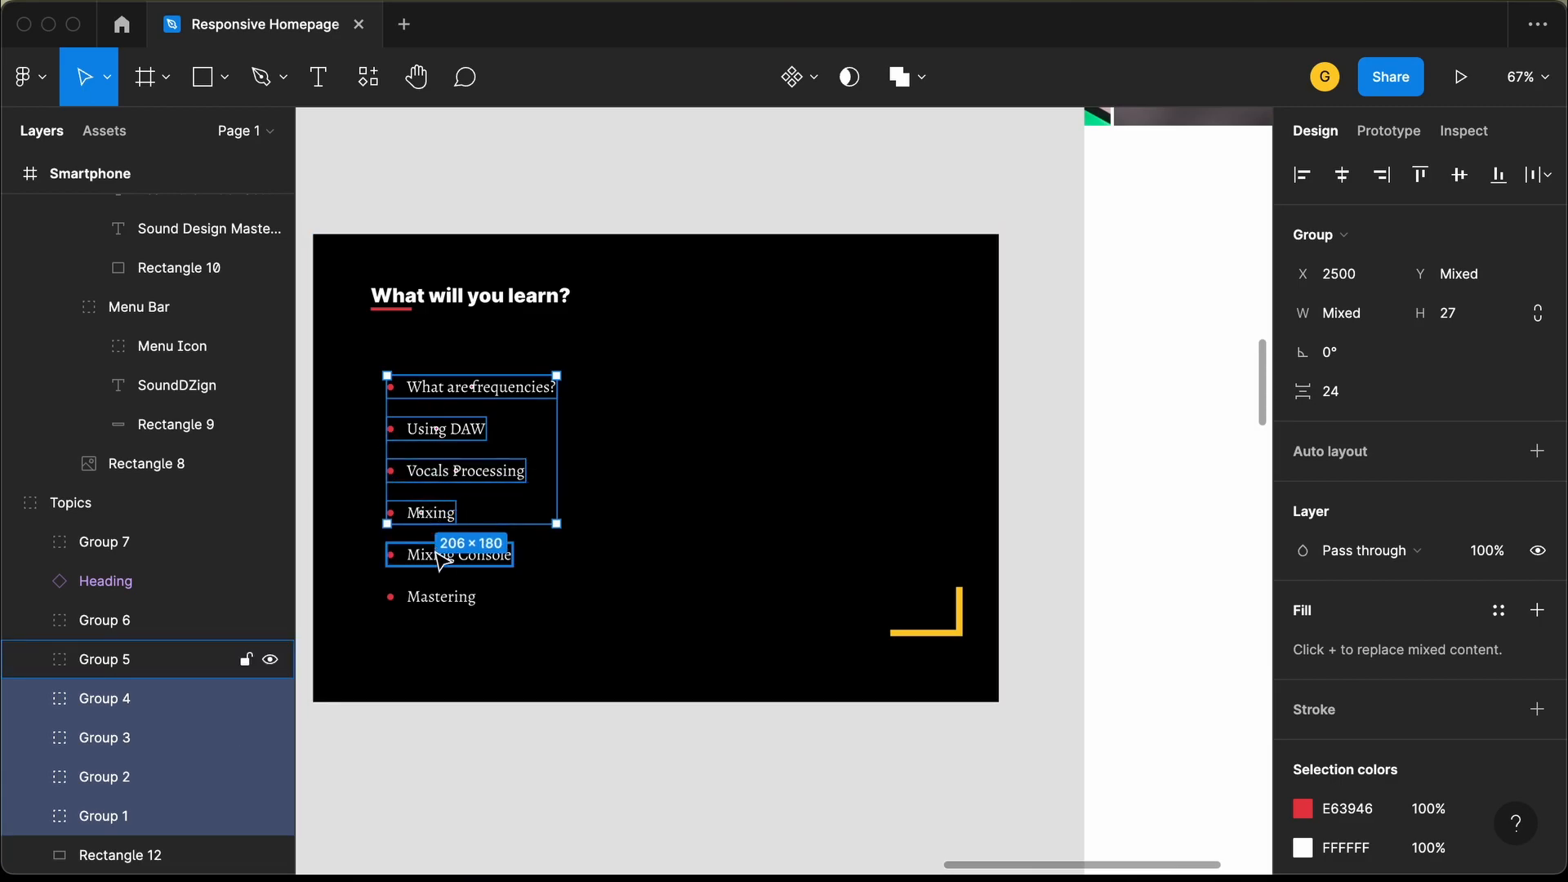
left_click(437, 597, "shift")
key("shift+Up")
key("shift+Up")
key("shift+Up")
key("shift+Up")
key("shift+Up")
key("shift+Up")
key("shift+Up")
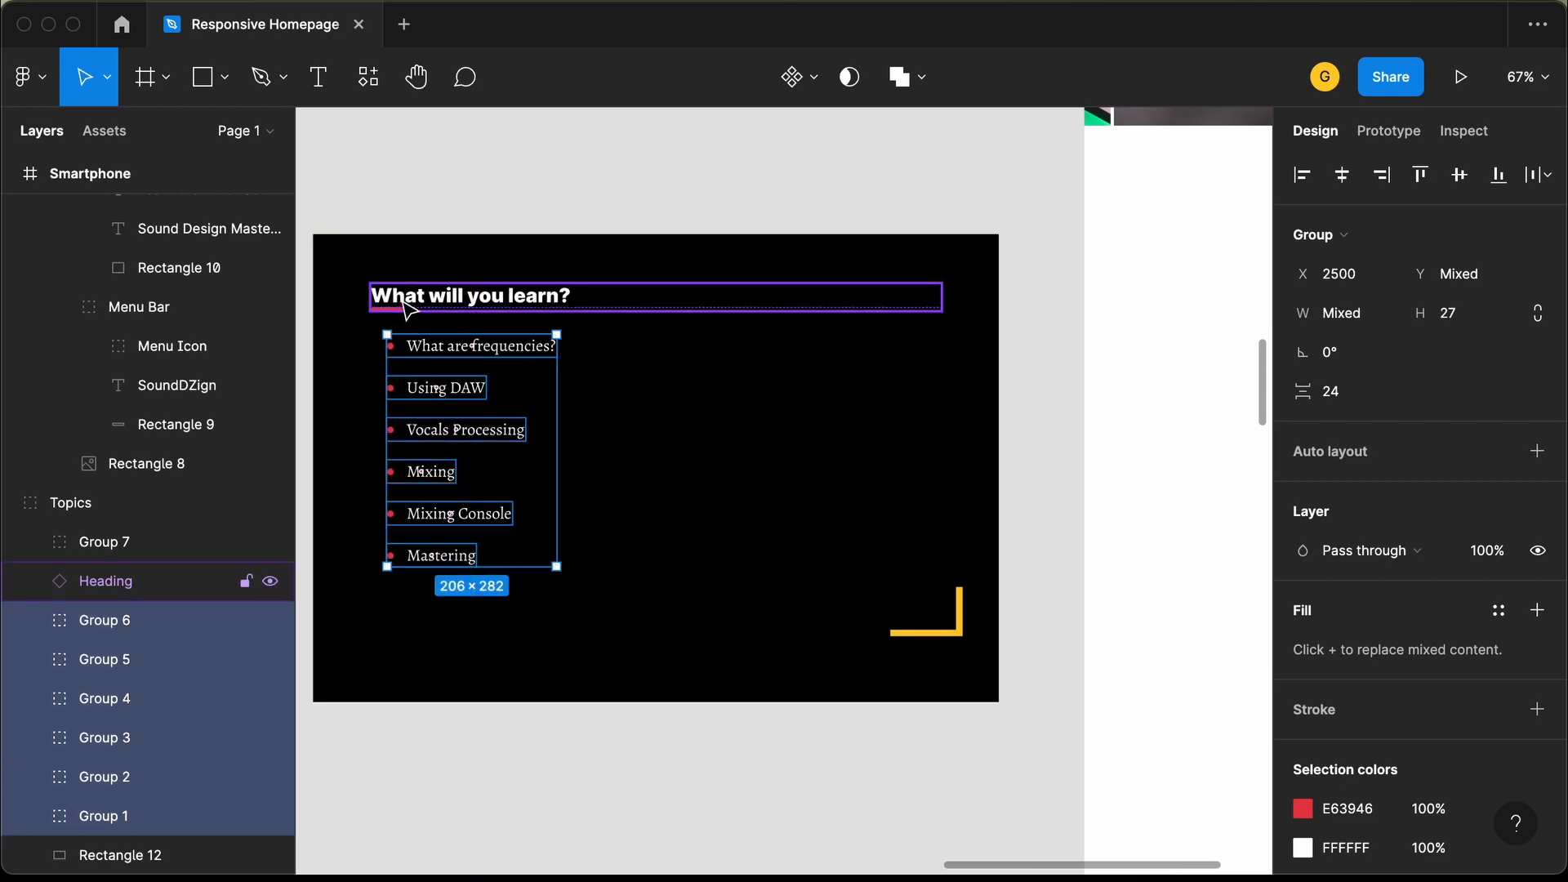
Shift the heading and all six topics left together, leaving a 32 px left margin inside the card.
left_click(414, 300, "shift")
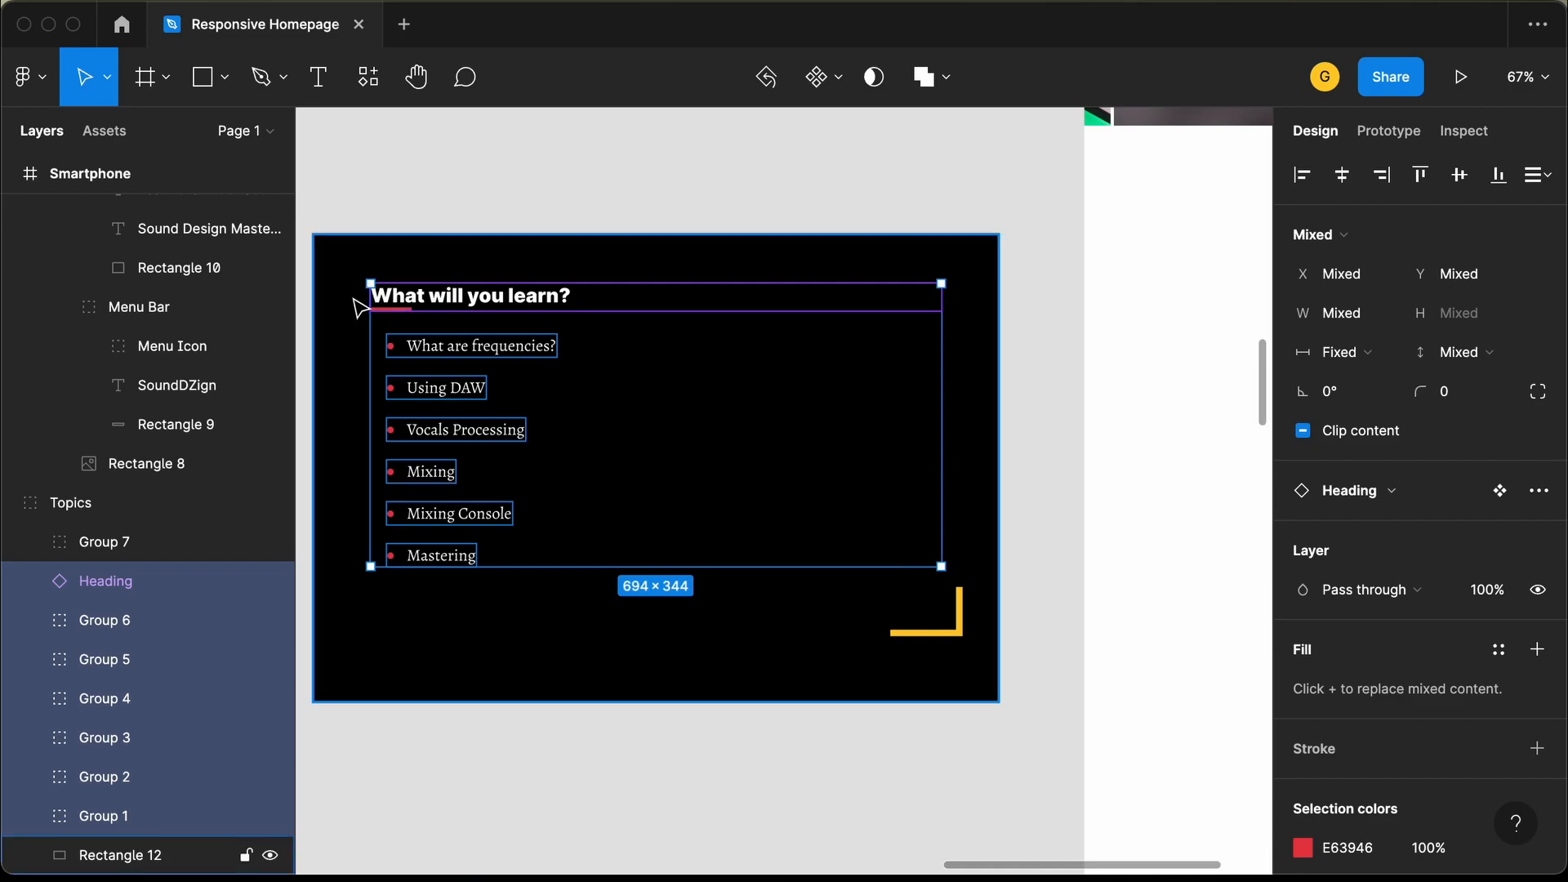
key("alt")
key("shift+Left")
key("shift+Left")
key("shift+Left")
key("shift+Left")
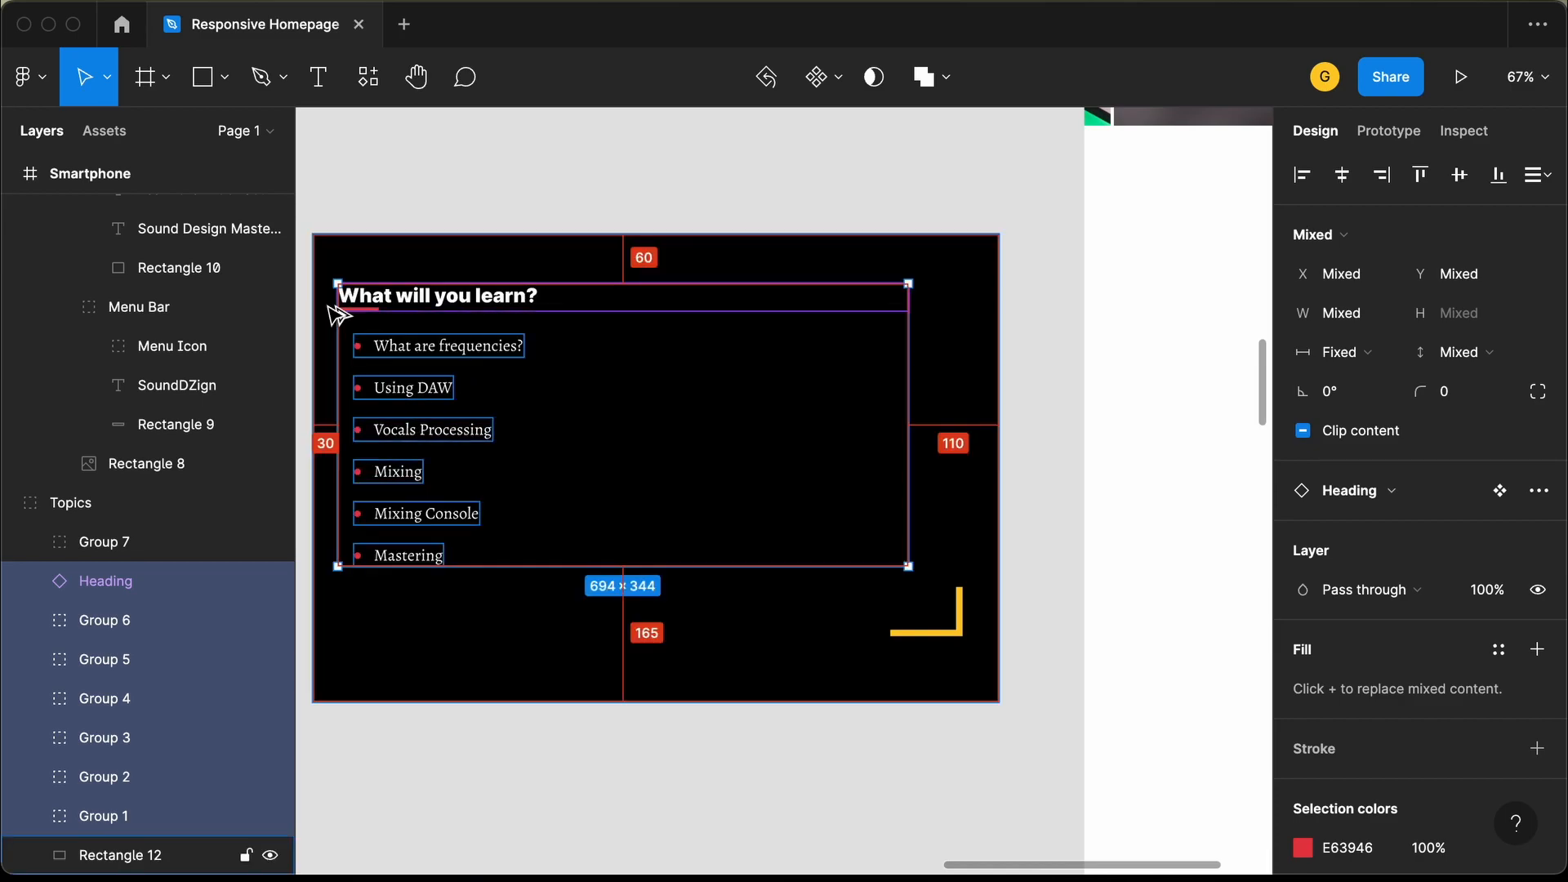
key("Right")
key("Right")
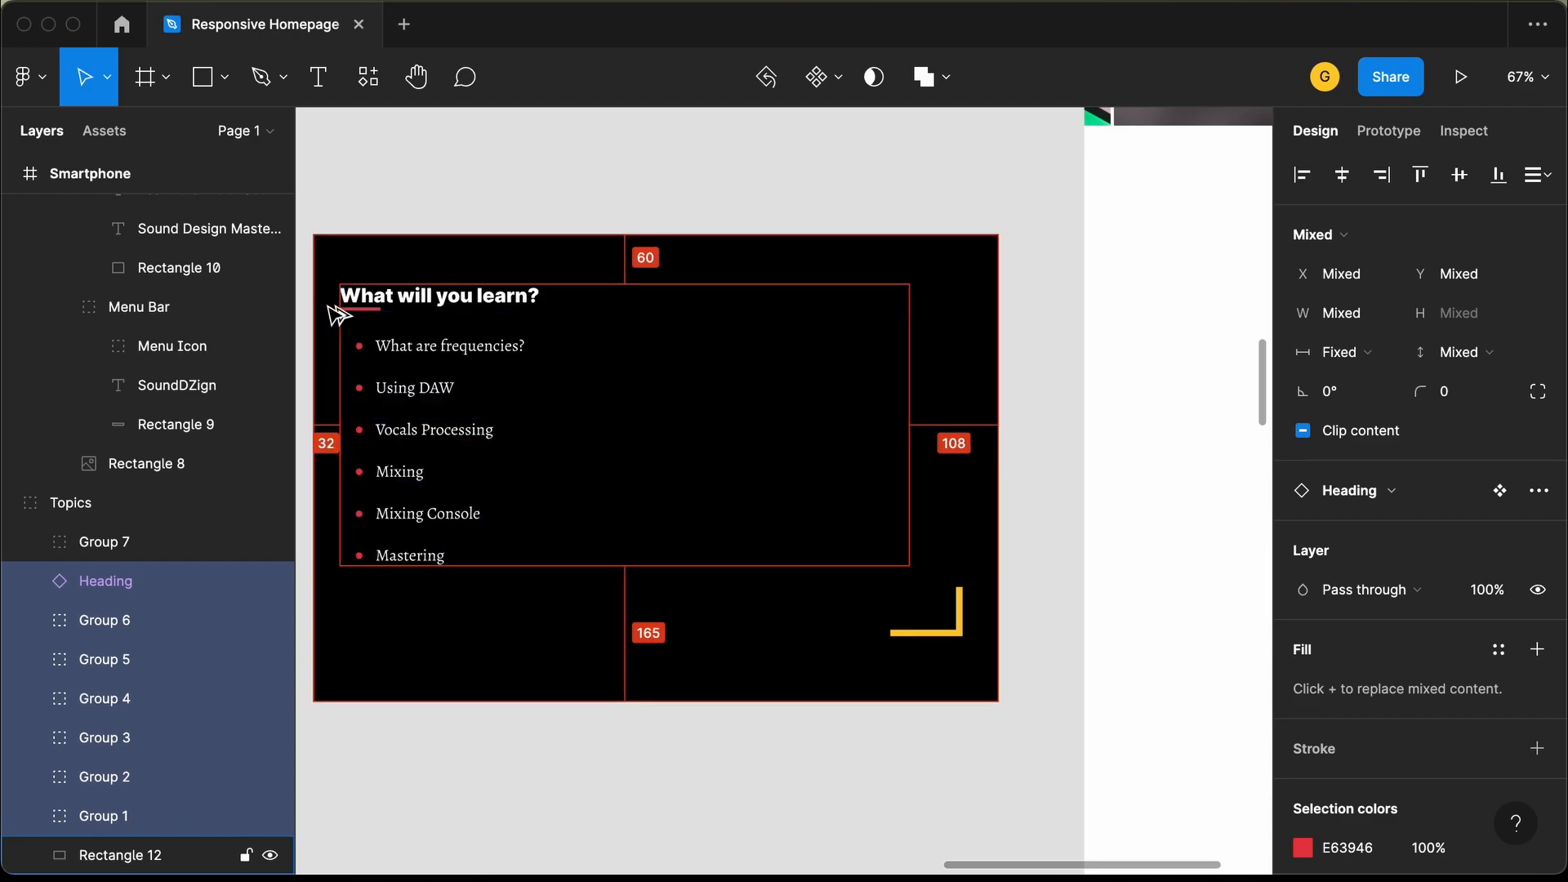
key("Escape")
Set the width of the Topics section's black background rectangle to 375.
left_click(980, 320)
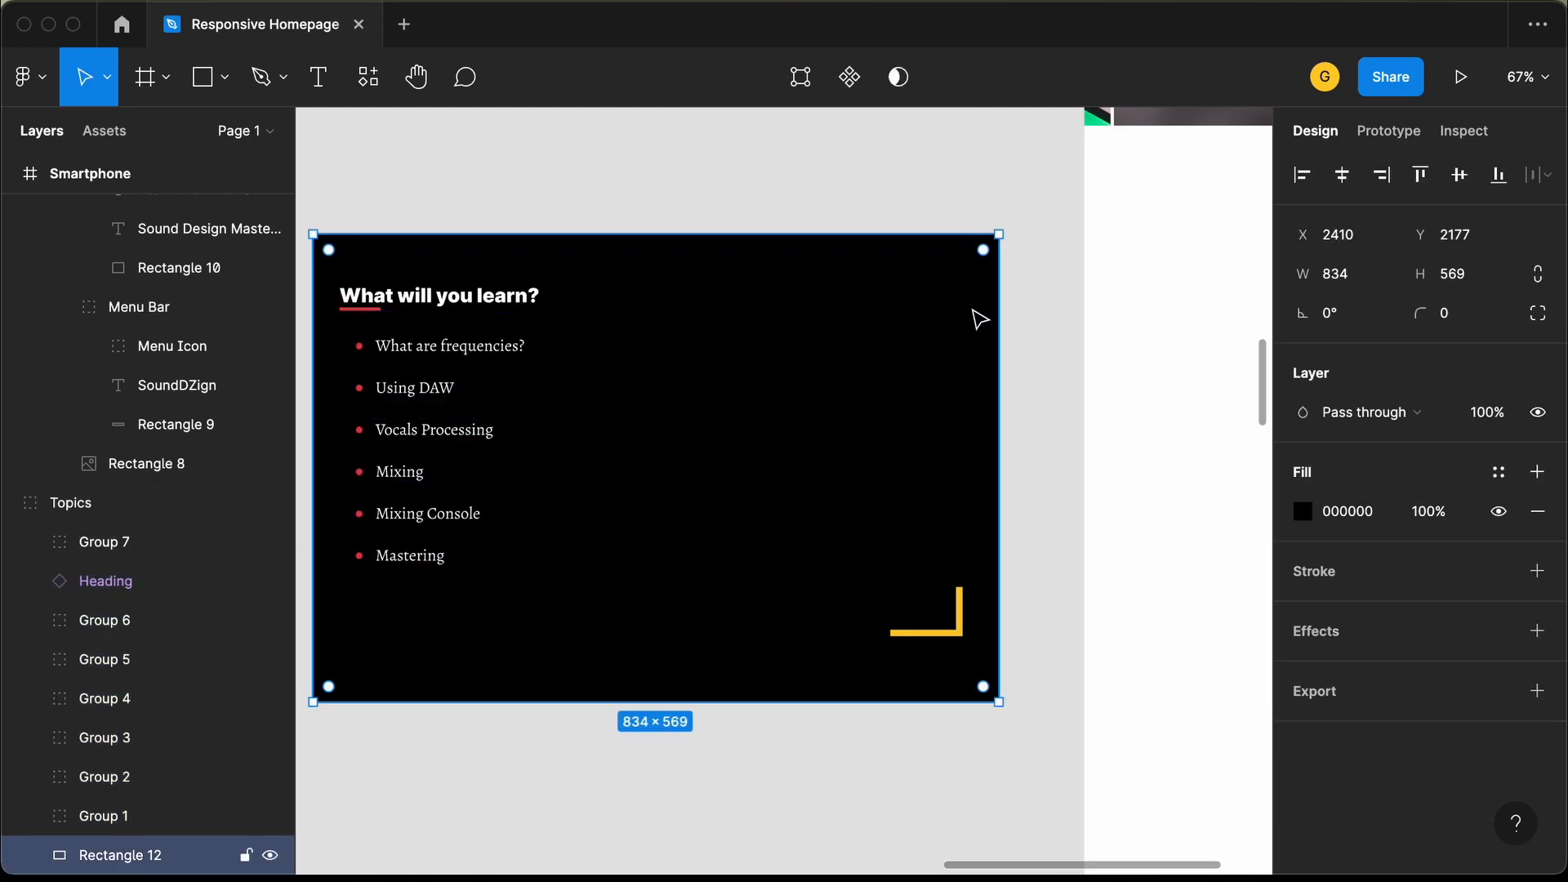
left_click(1374, 289)
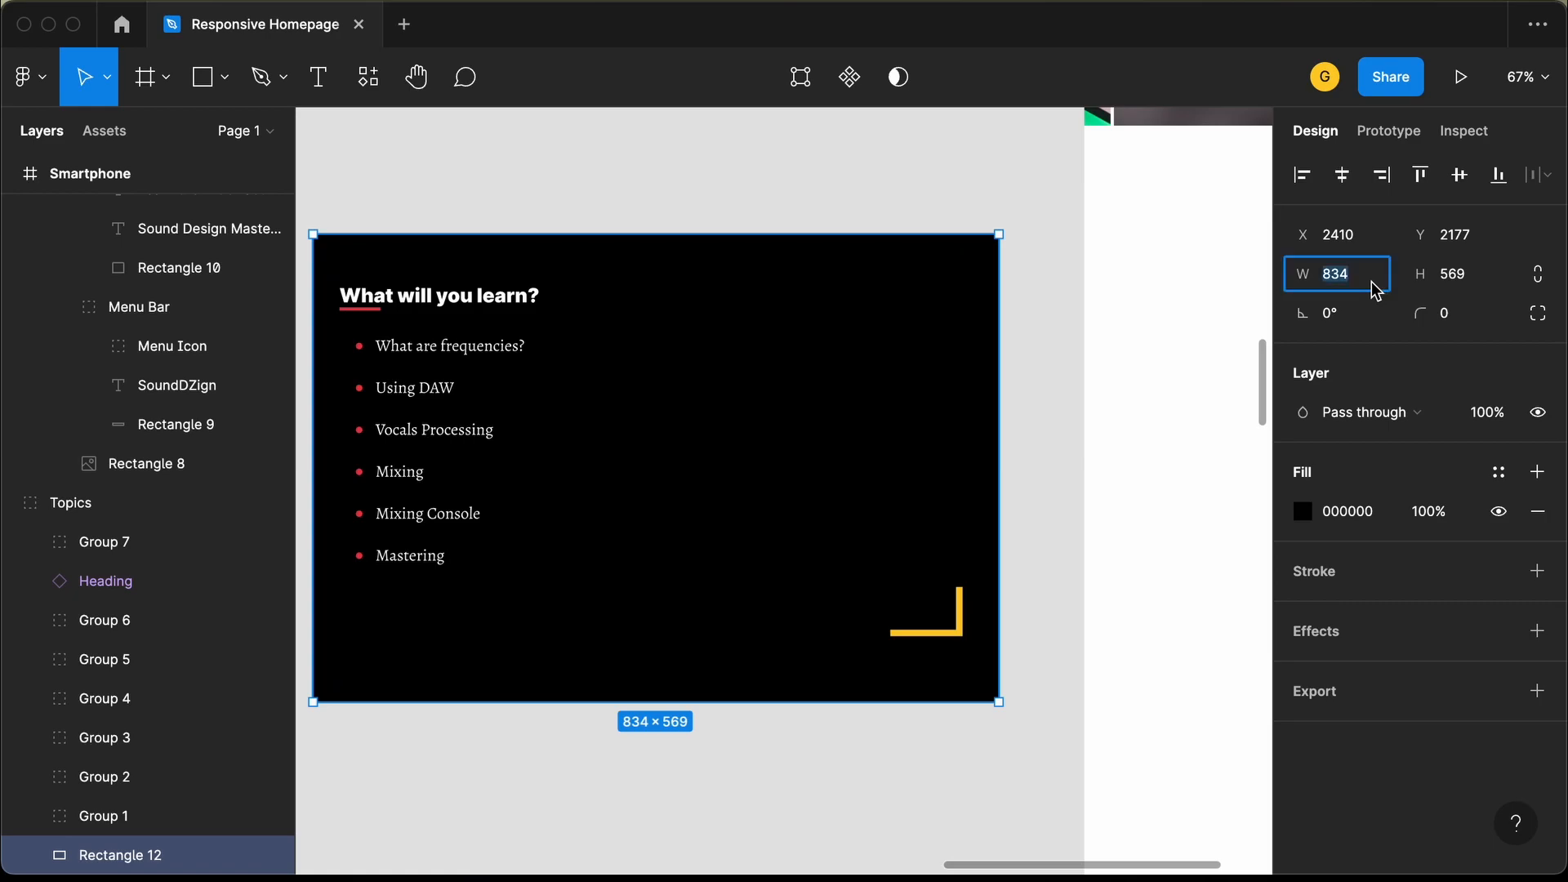
type("375")
key("Return")
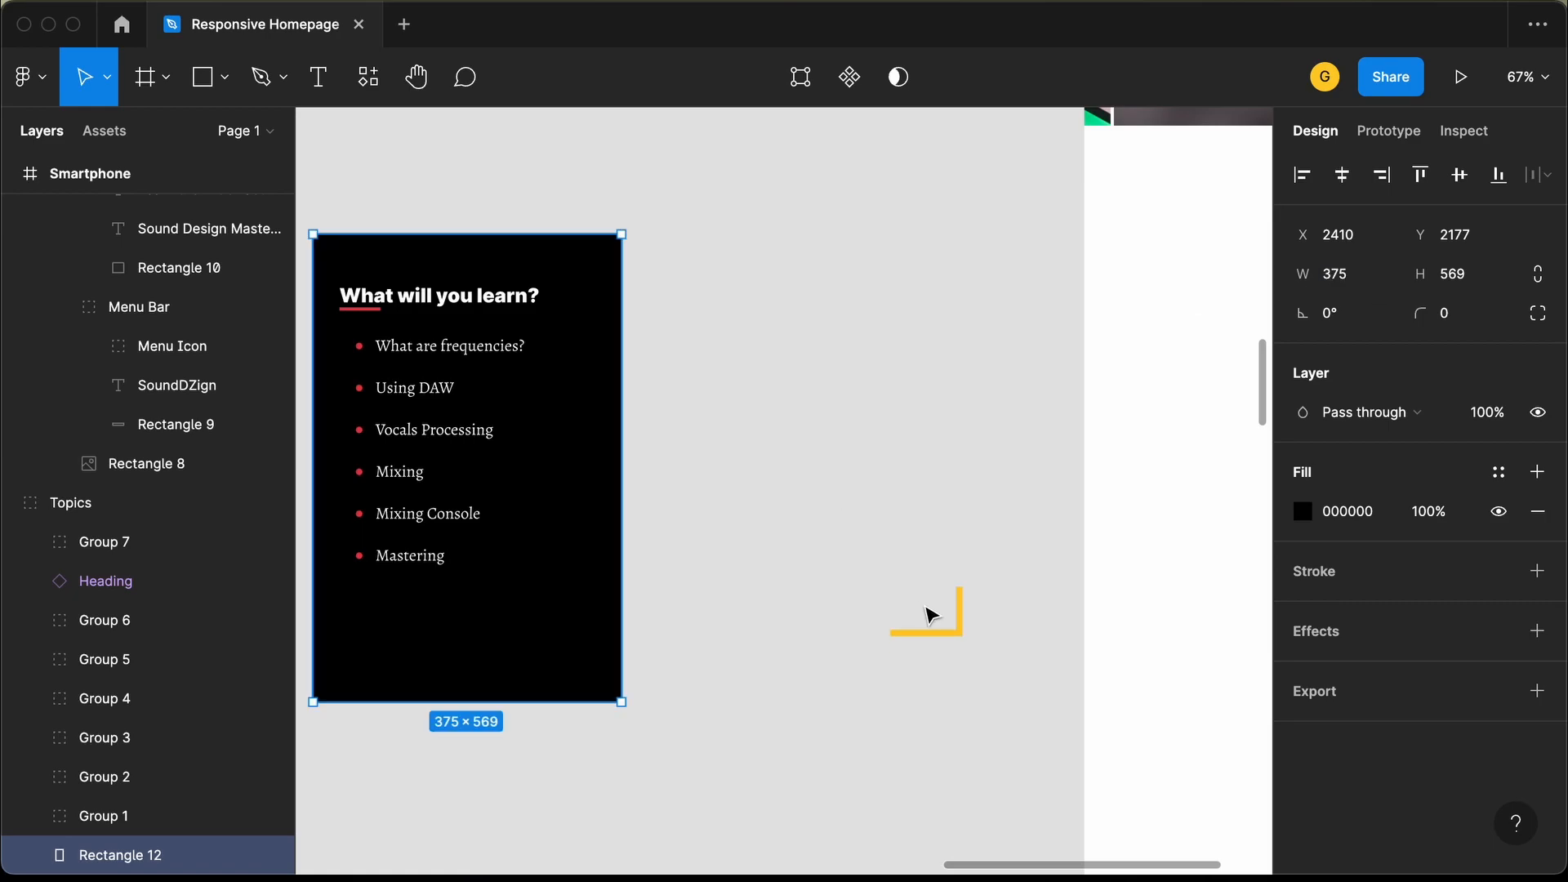
Move the yellow corner bracket into the narrowed black card, near its lower right below the topics.
key("Escape")
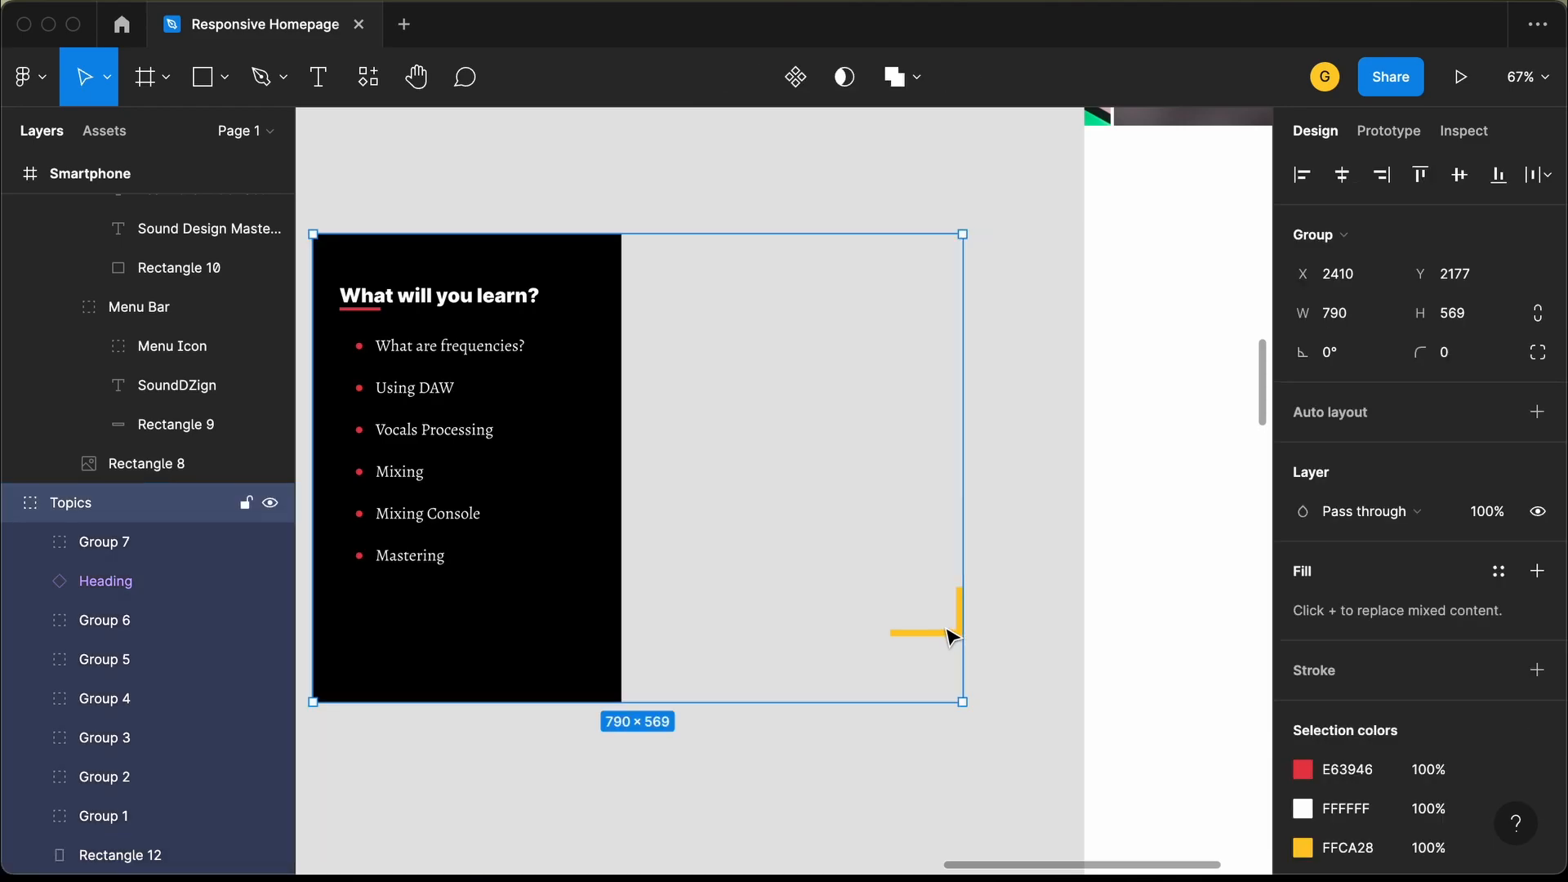
left_click(952, 635)
left_click_drag(923, 634, 577, 618)
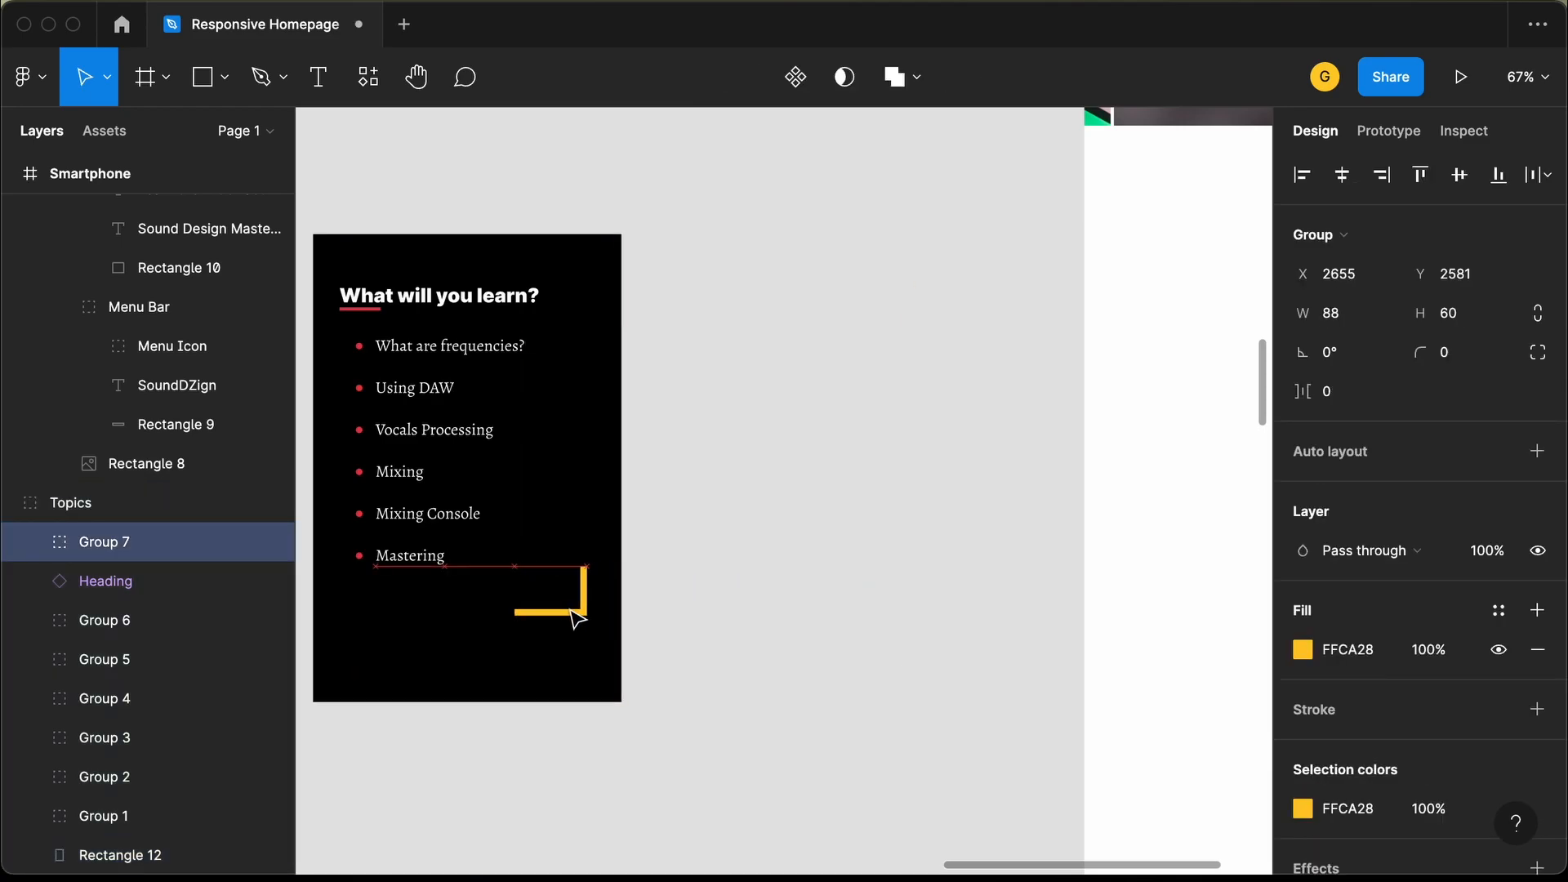
left_click_drag(578, 618, 587, 613)
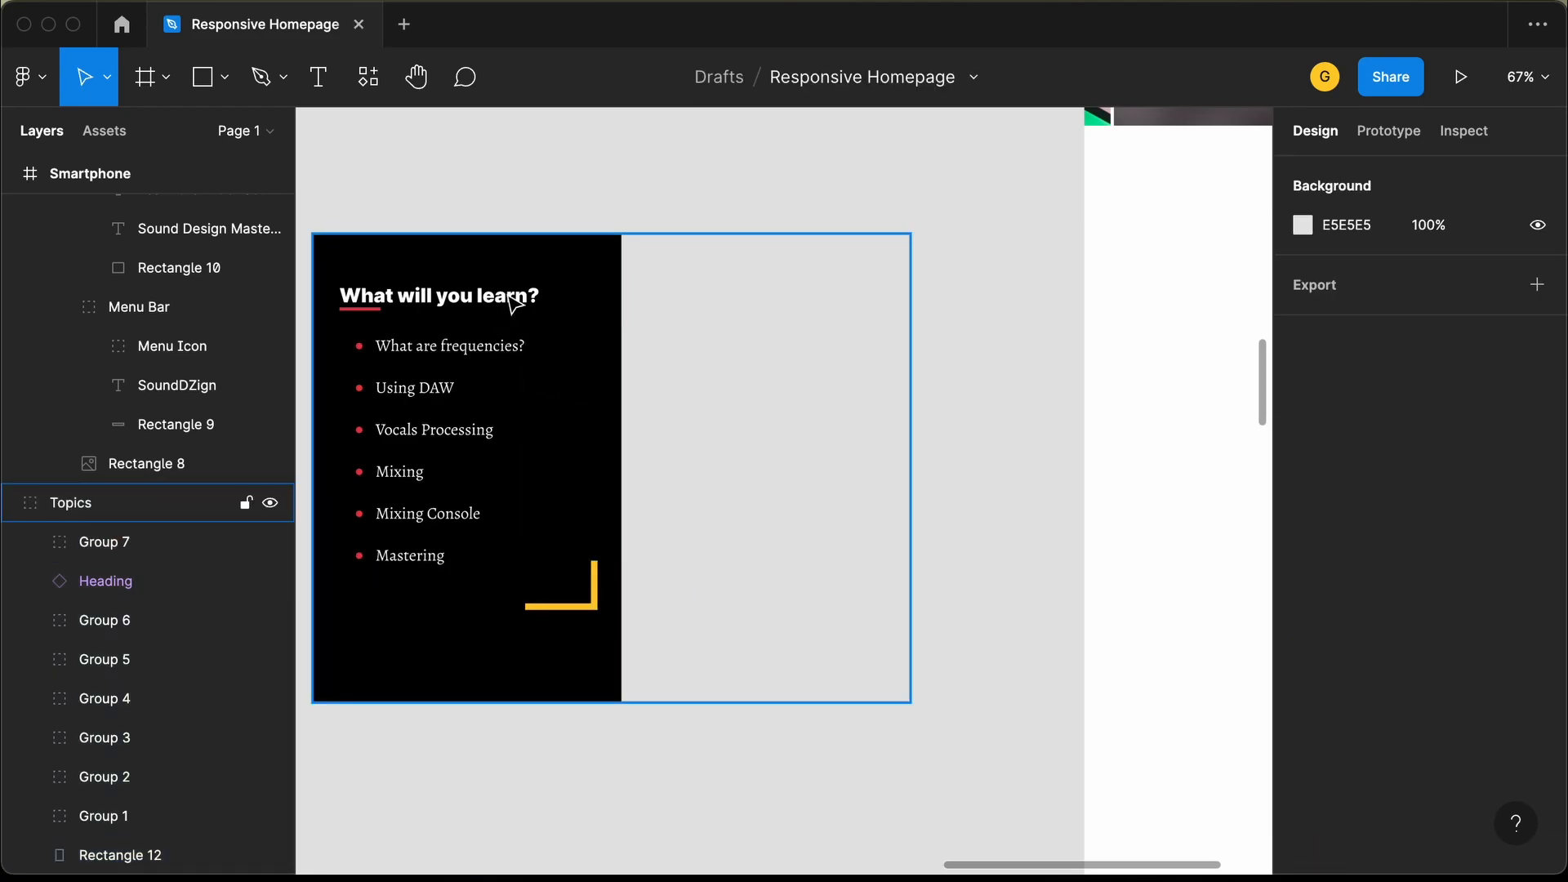
Shorten the heading's frame to fit inside the black card and reposition the yellow bracket at X 2646, Y 2544.
double_click(514, 304)
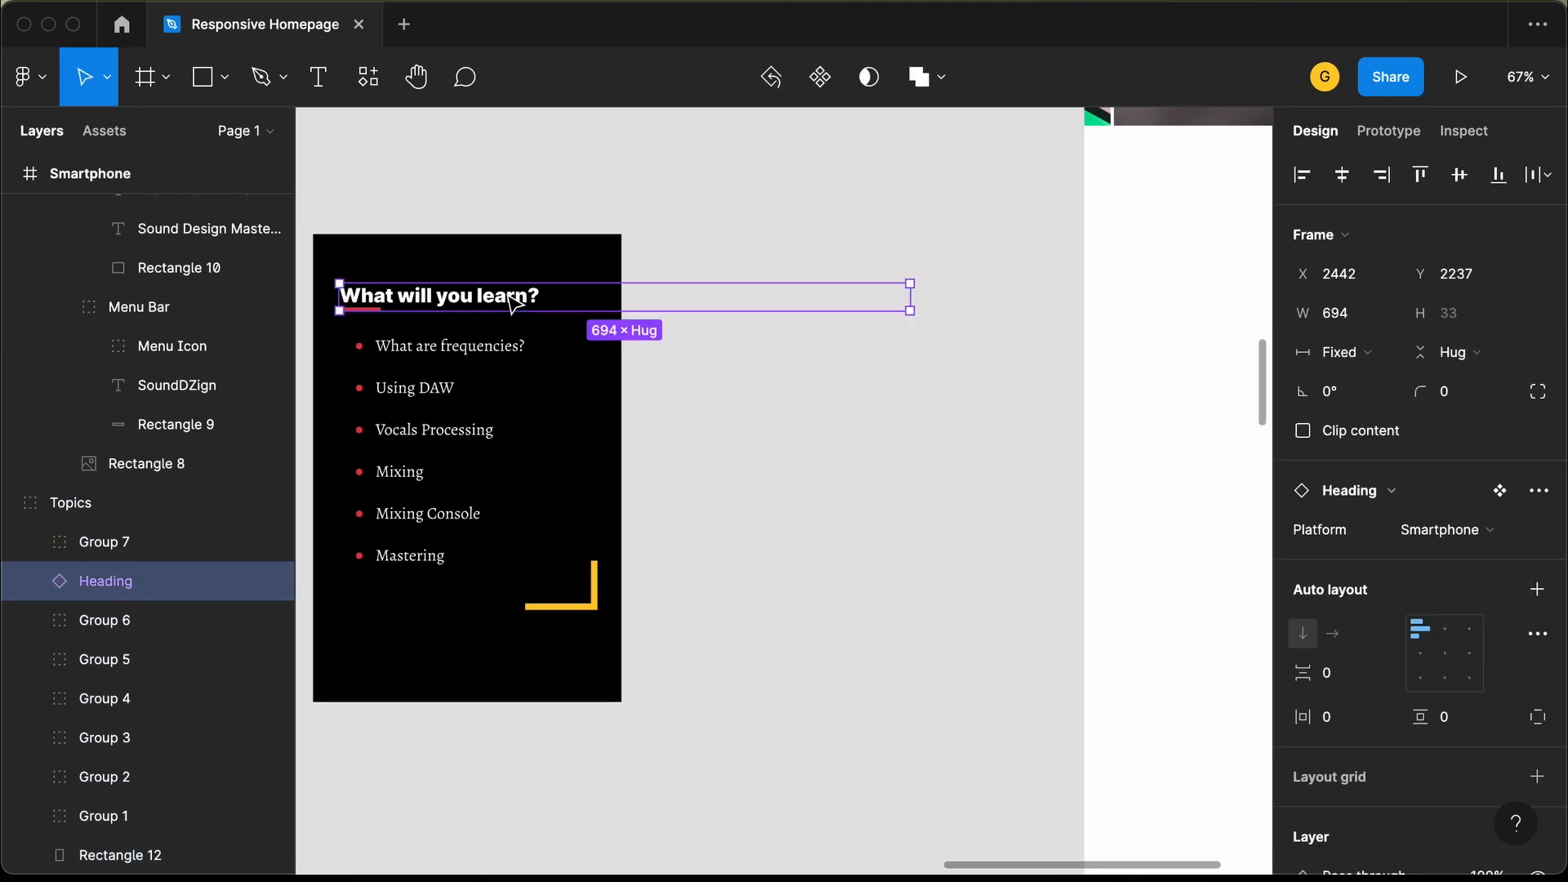
left_click_drag(912, 311, 596, 310)
mouse_move(580, 618)
left_mouse_down()
mouse_move(578, 589)
mouse_move(562, 594)
left_mouse_up()
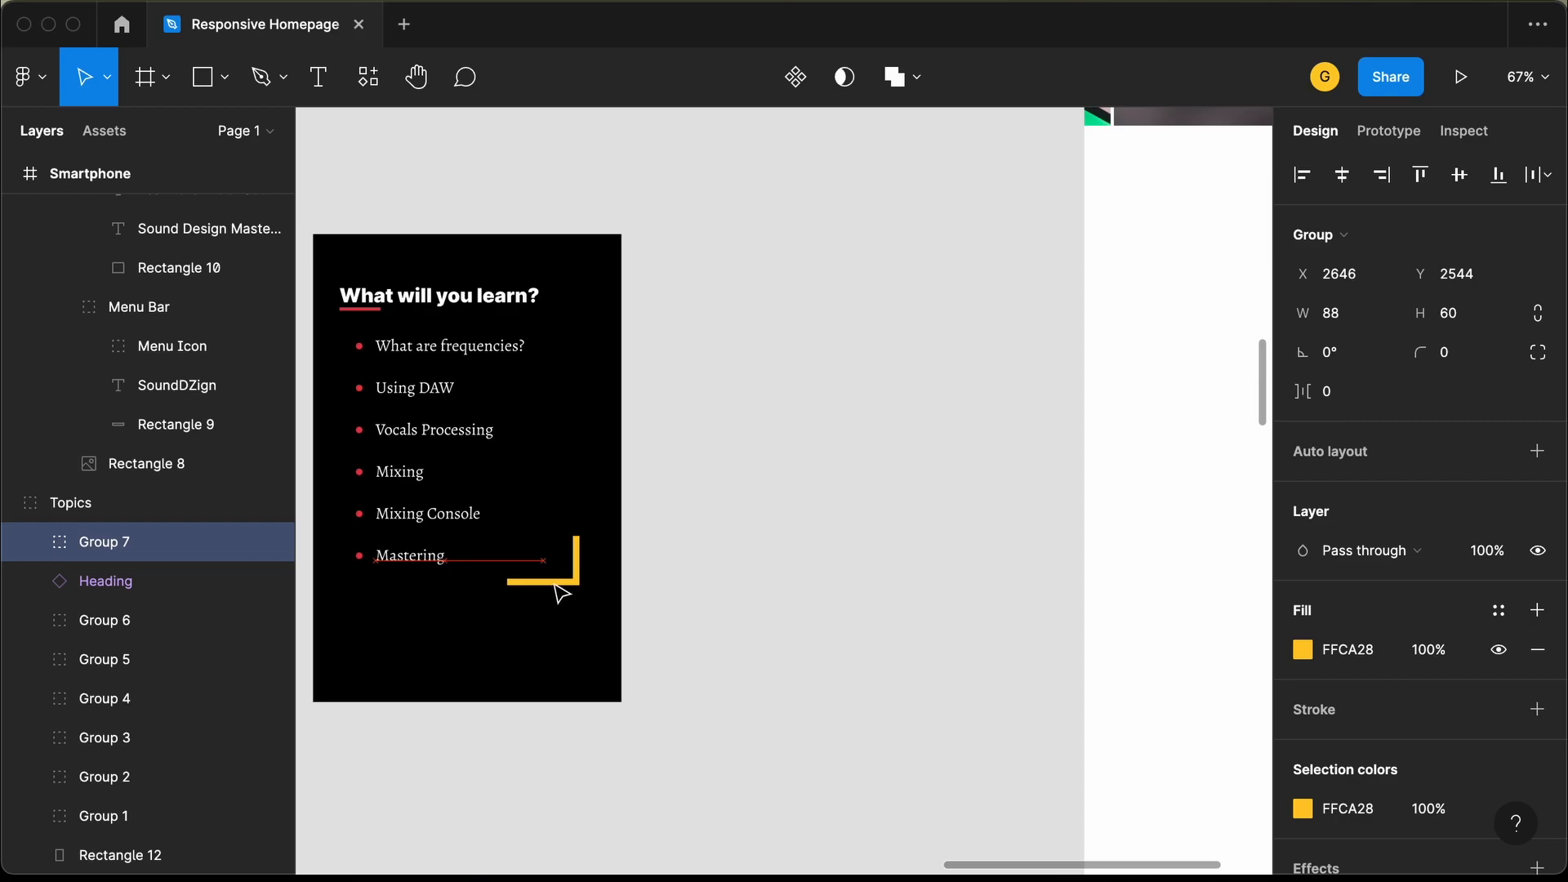
Reduce the black background's height to 487, leaving 60 px below the yellow bracket.
left_click(484, 648)
key("alt")
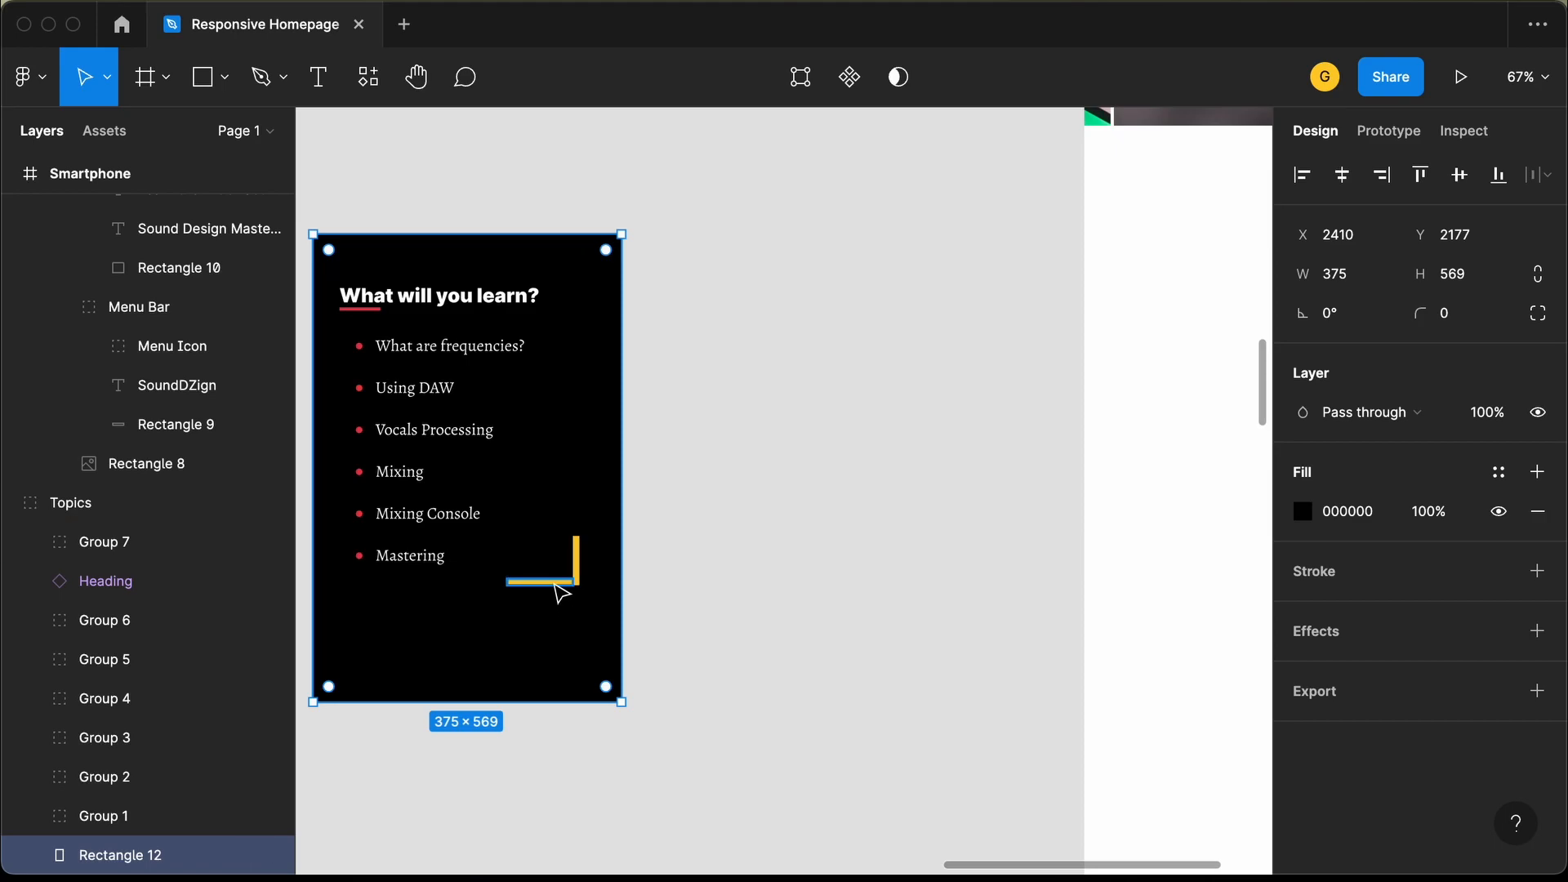
key("super+shift+Up")
key("super+shift+Up")
key("super+shift+Up")
key("super+shift+Up")
key("super+shift+Up")
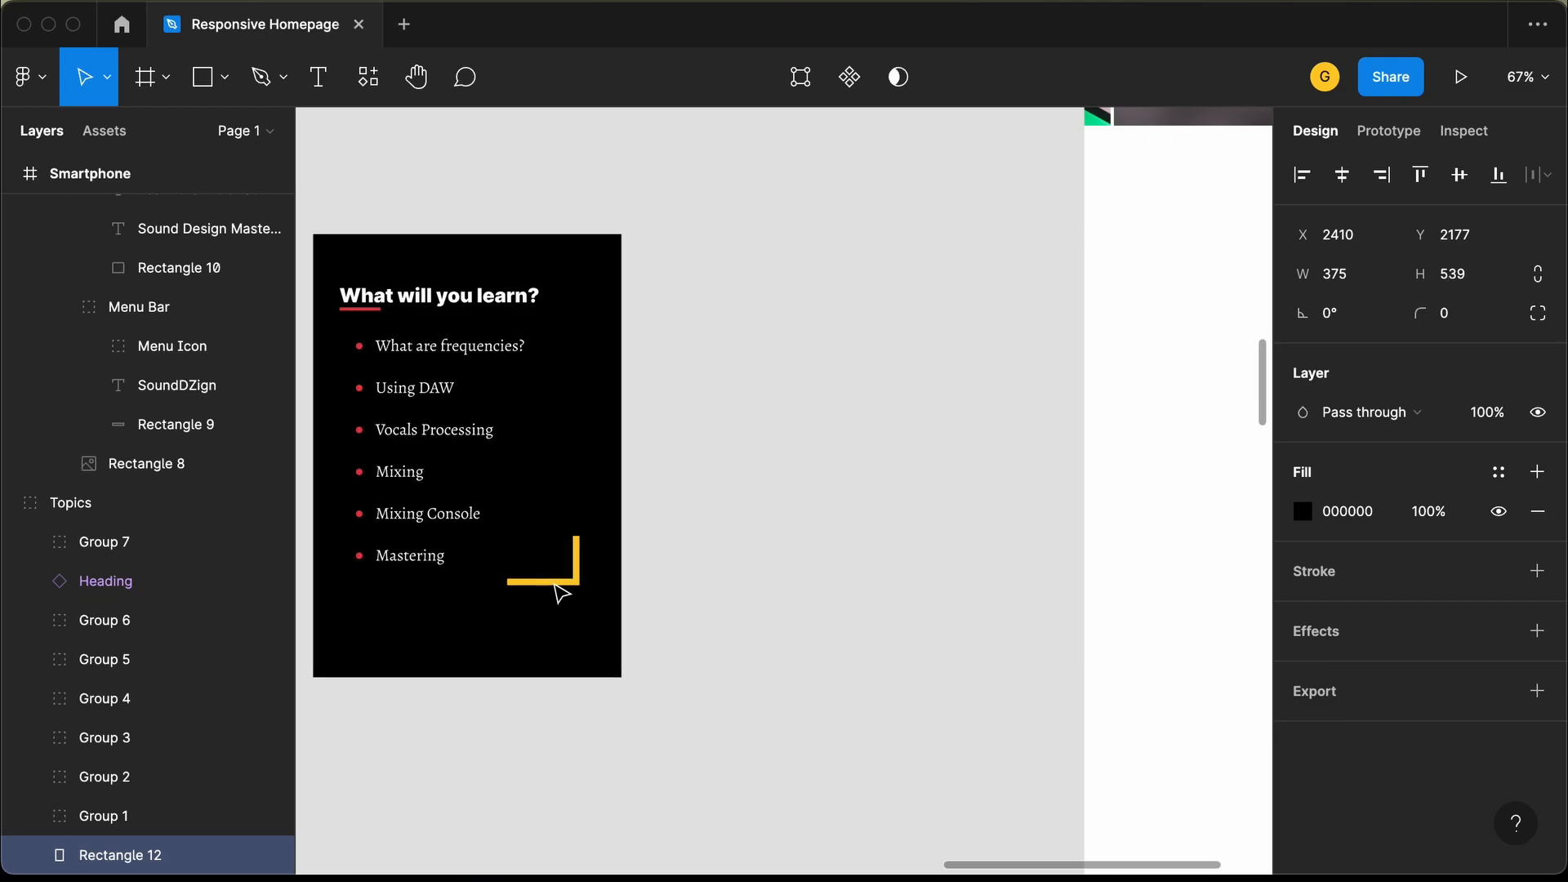
key("alt")
key("super+shift+Up")
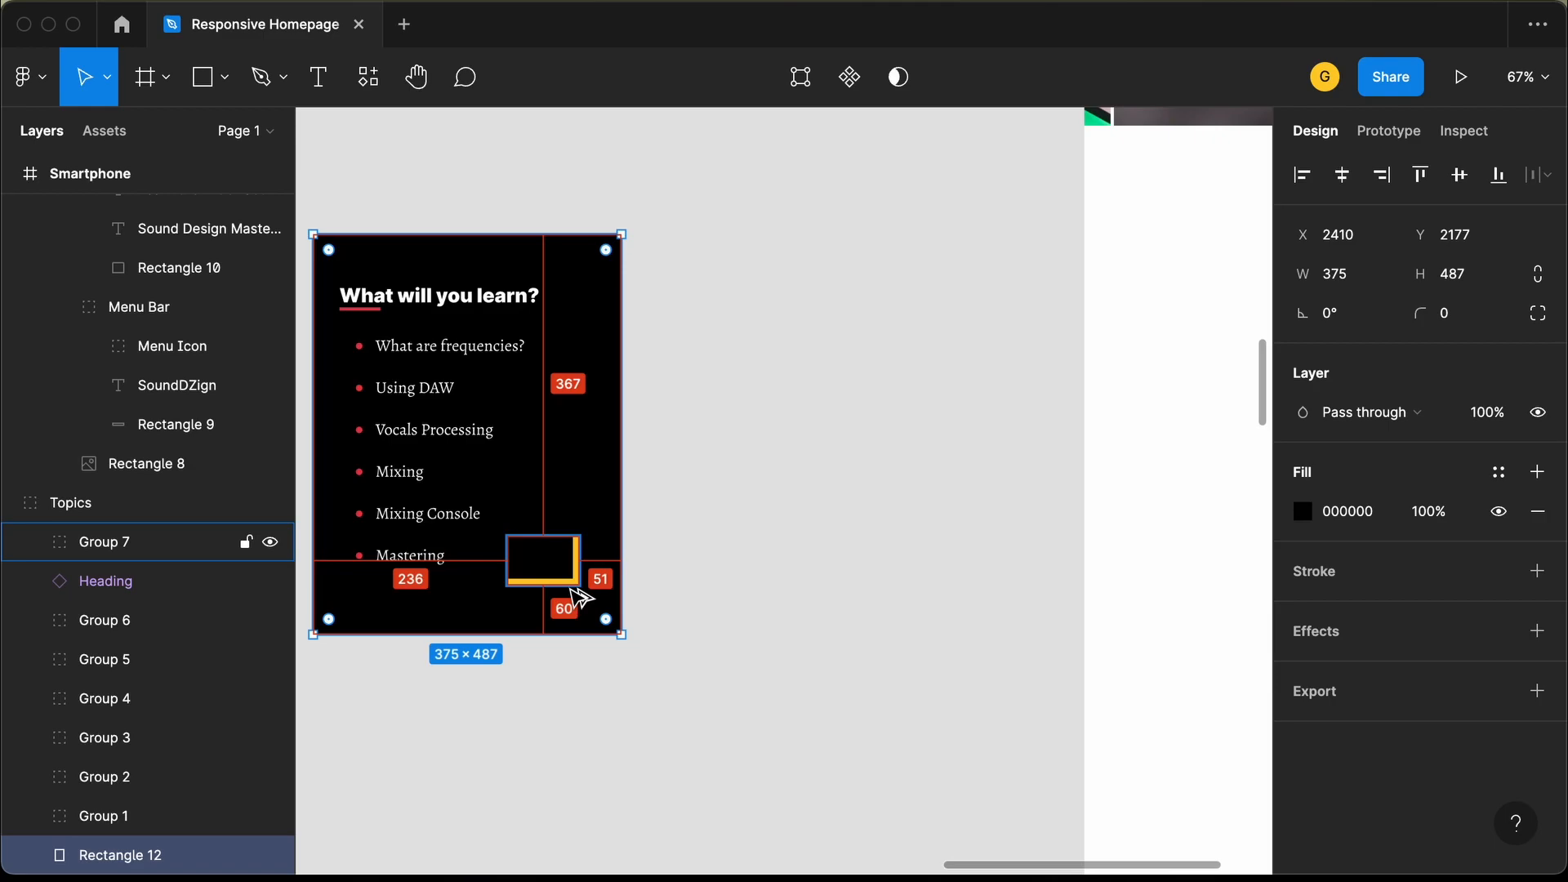
Shift the yellow corner bracket right so it sits about 30 px from the black card's right edge.
left_click(575, 556)
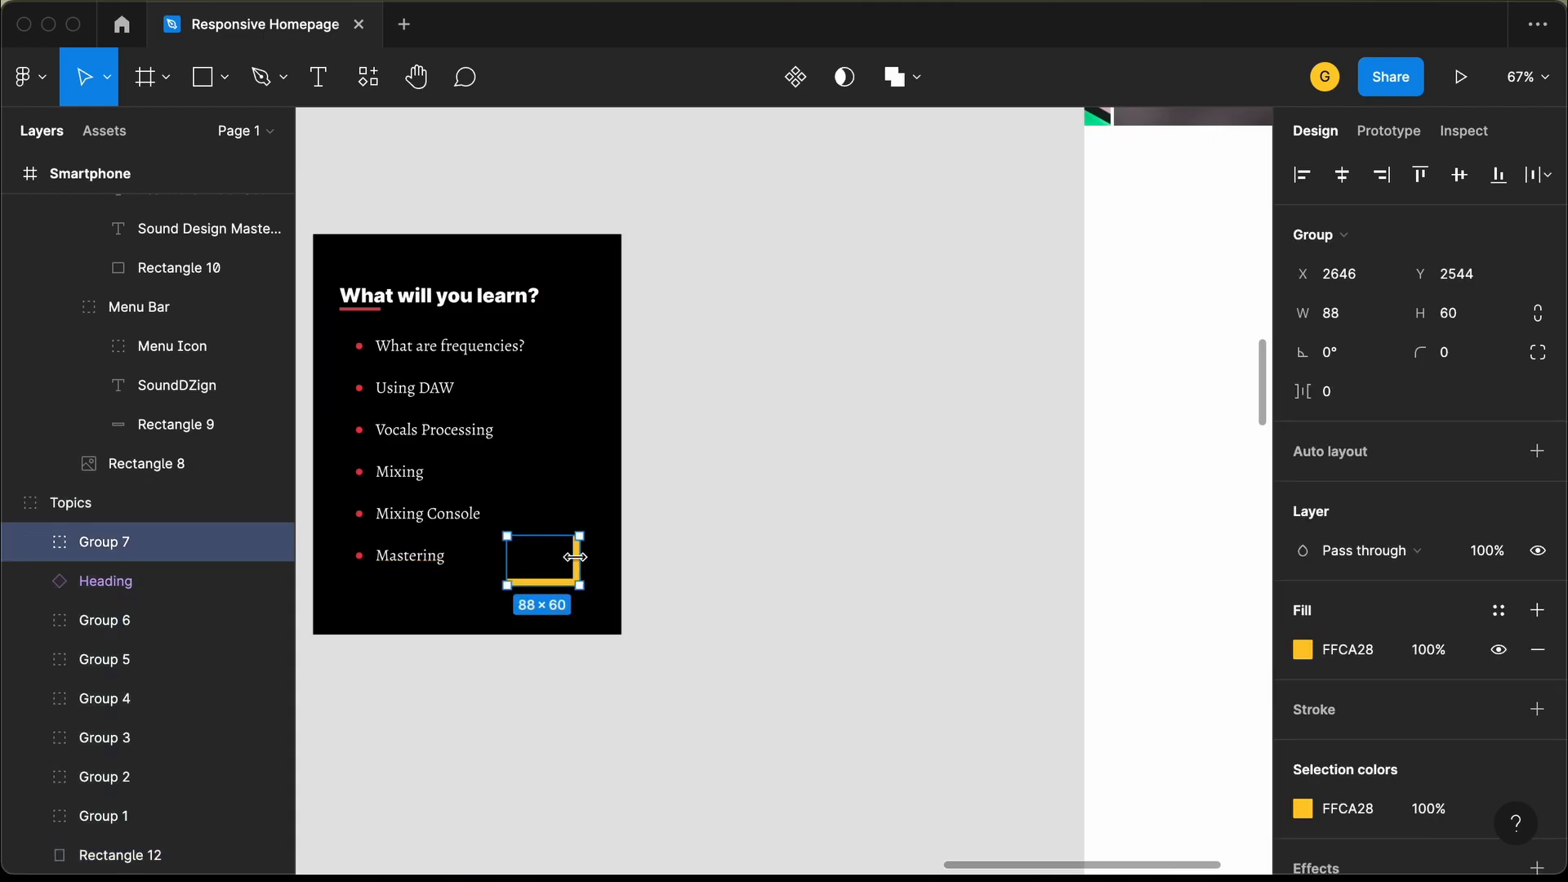
key("shift+Right")
key("shift+Right")
key("shift+Right")
key("alt")
left_click(710, 514)
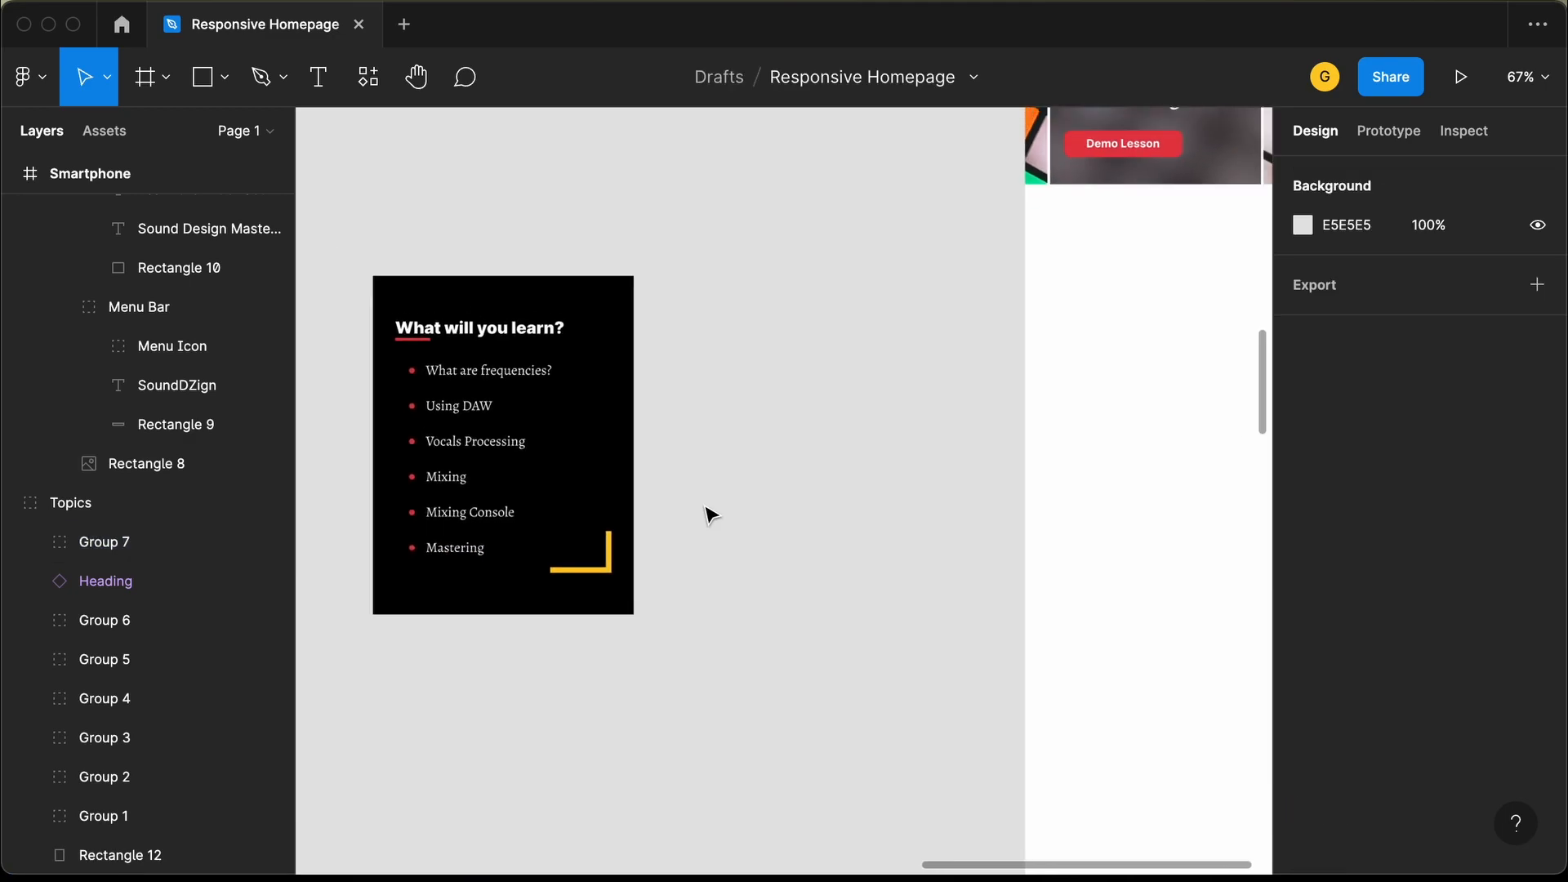
Move the finished Topics section into the Smartphone frame, directly below the header.
scroll(705, 514, "down", 5)
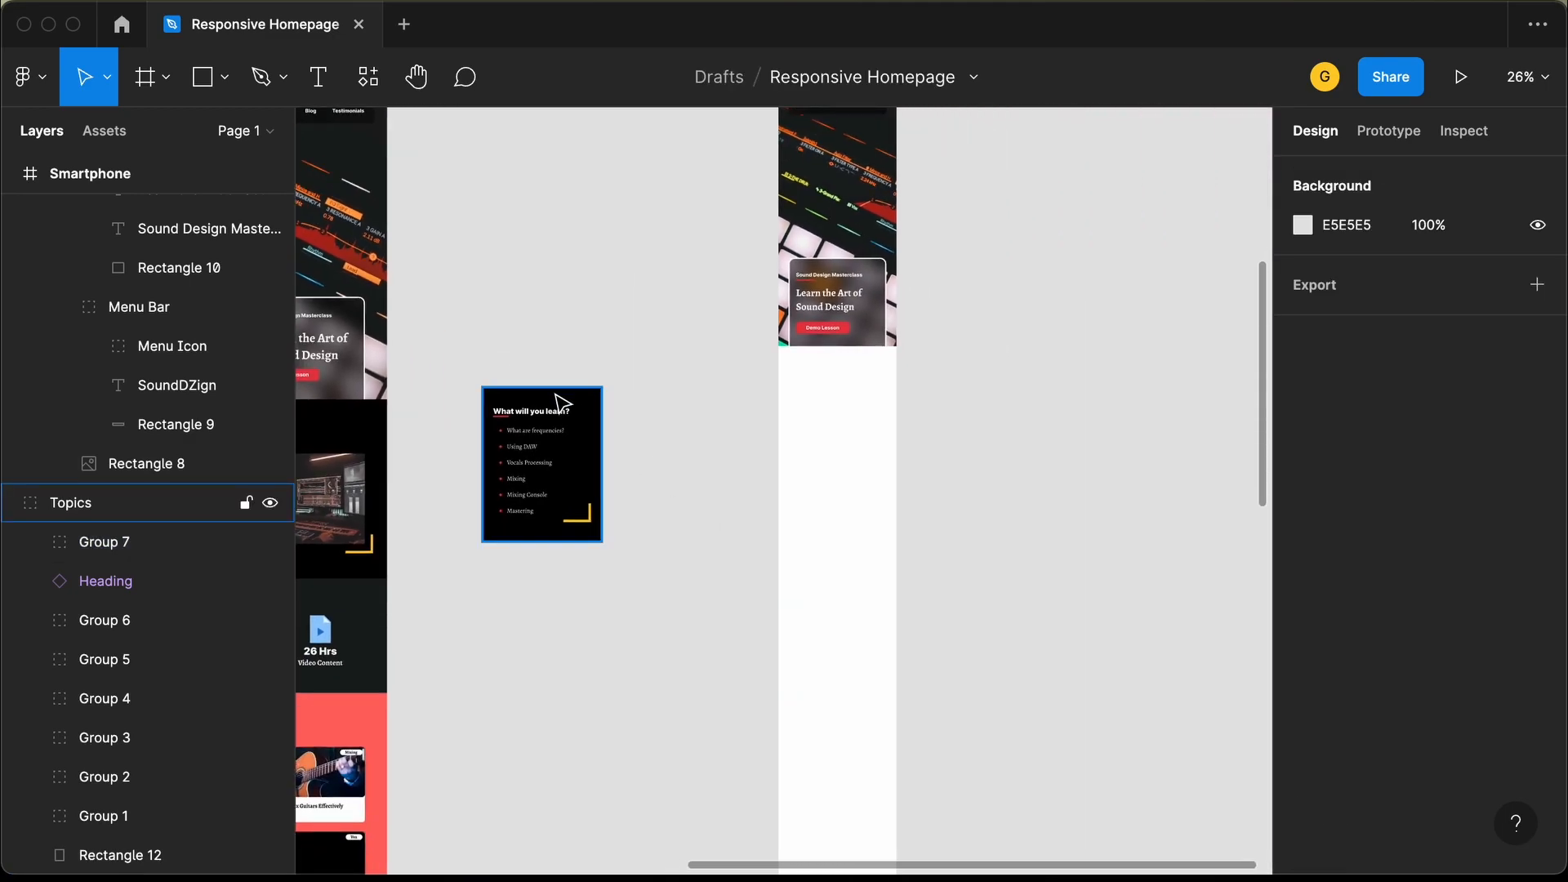
left_click(559, 399)
left_click_drag(560, 396, 866, 372)
left_click(953, 360)
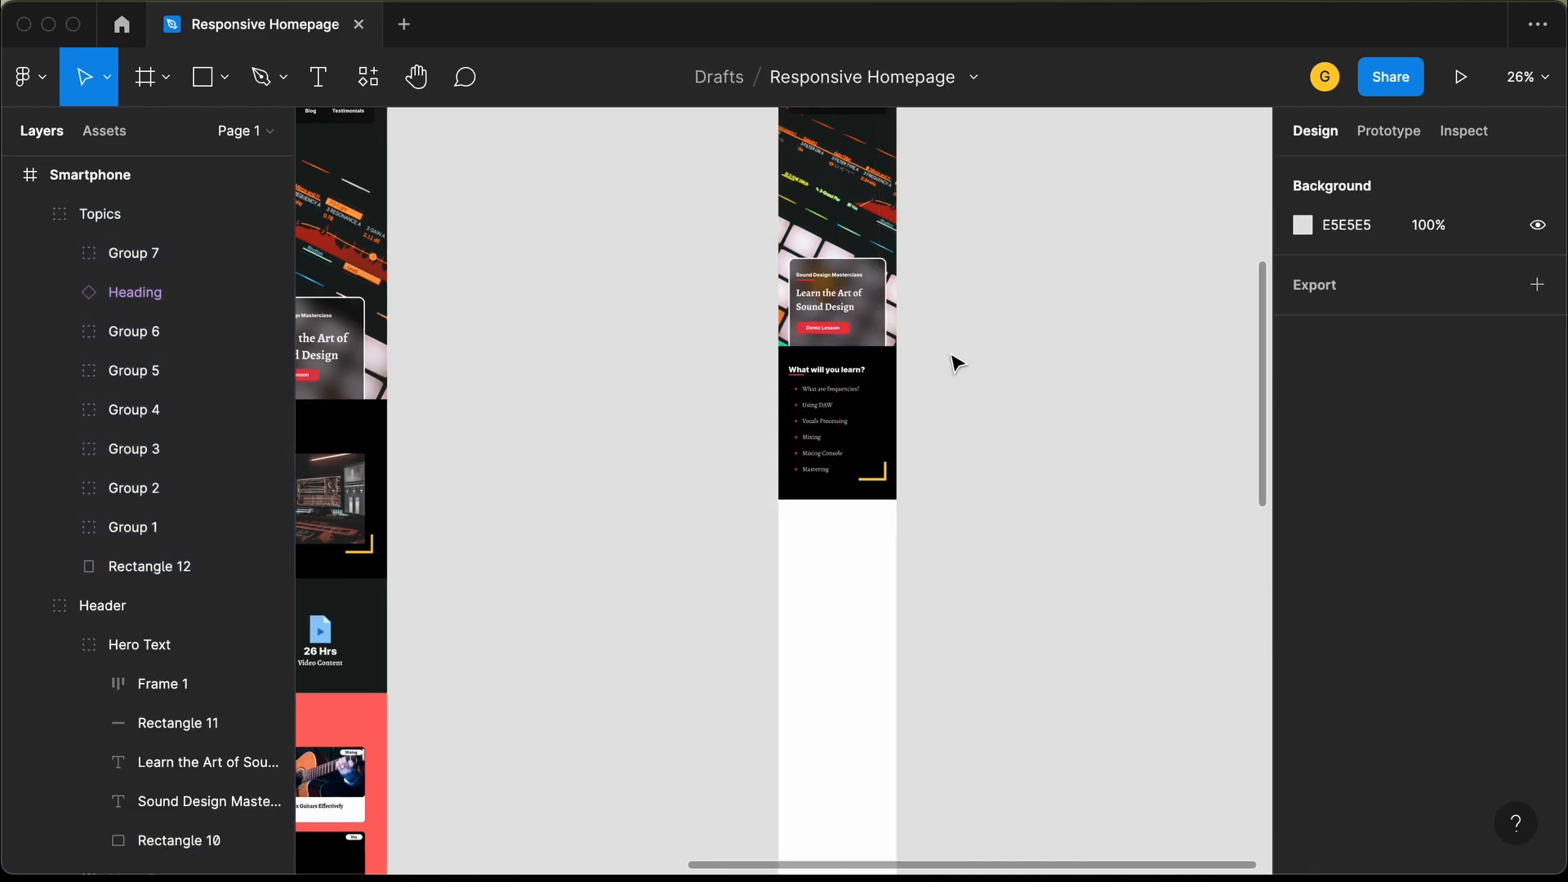
Copy the Info section from the tablet design onto the empty canvas beside the Smartphone frame.
scroll(731, 476, "up", 5)
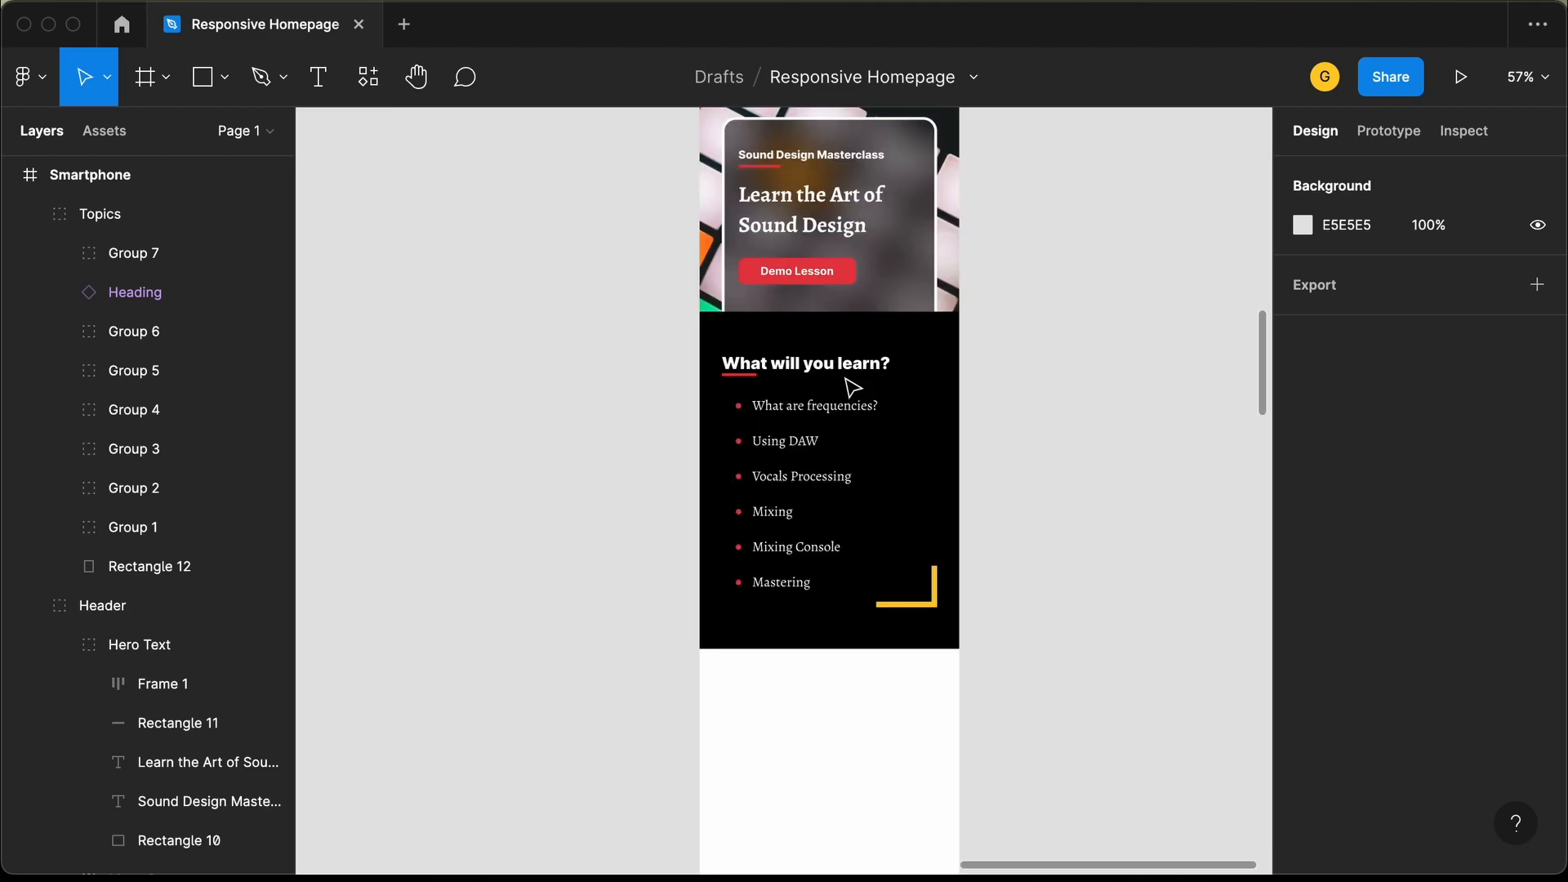
scroll(686, 417, "left", 6)
scroll(687, 417, "down", 3)
scroll(684, 420, "down", 5)
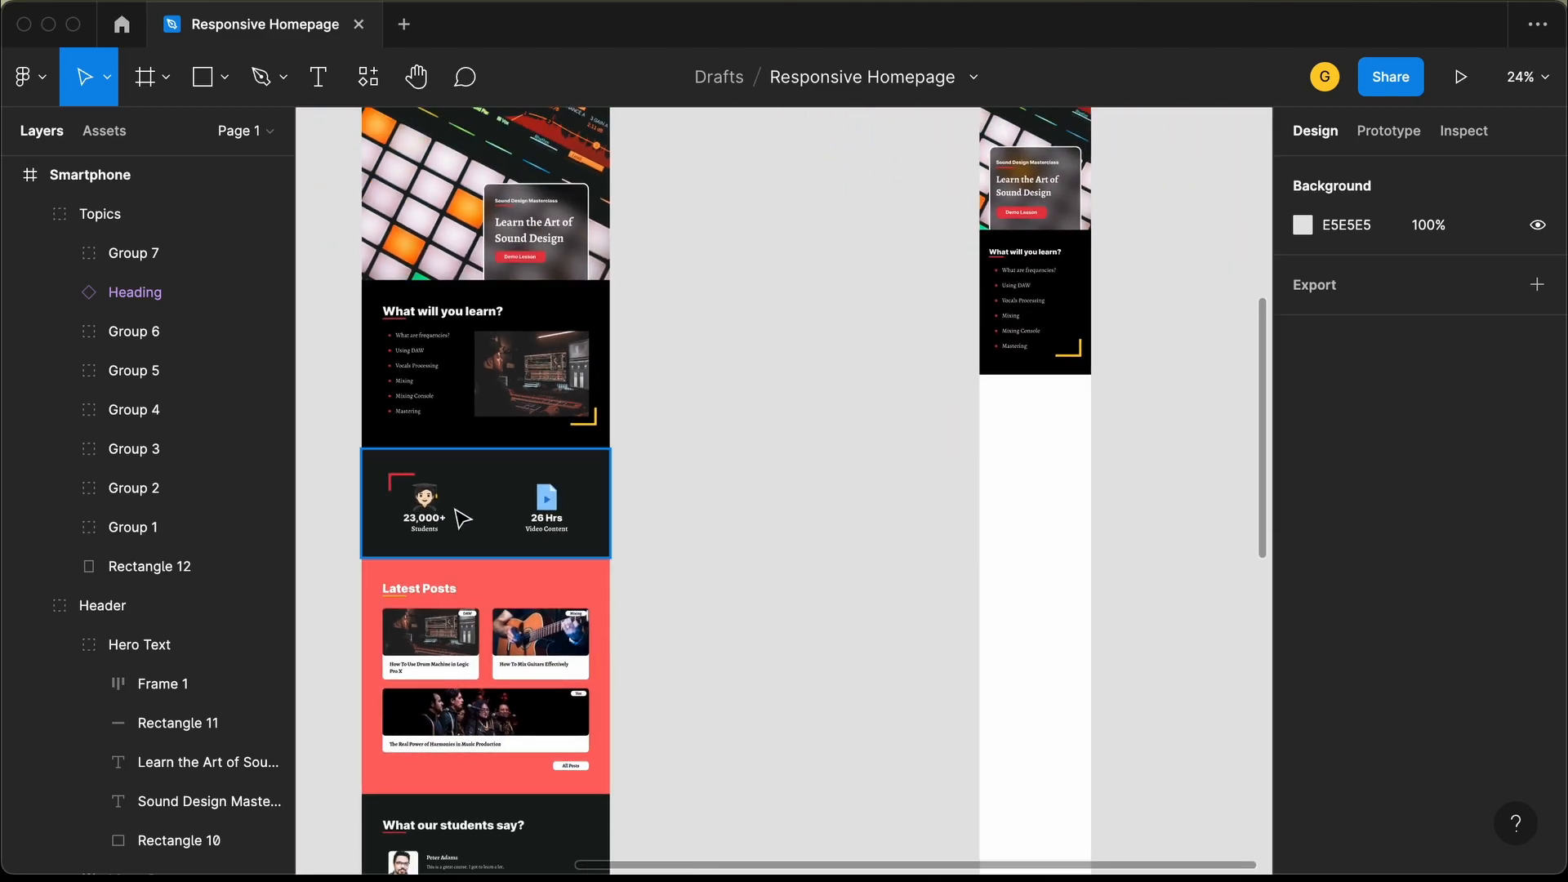
left_click_drag(481, 518, 812, 479)
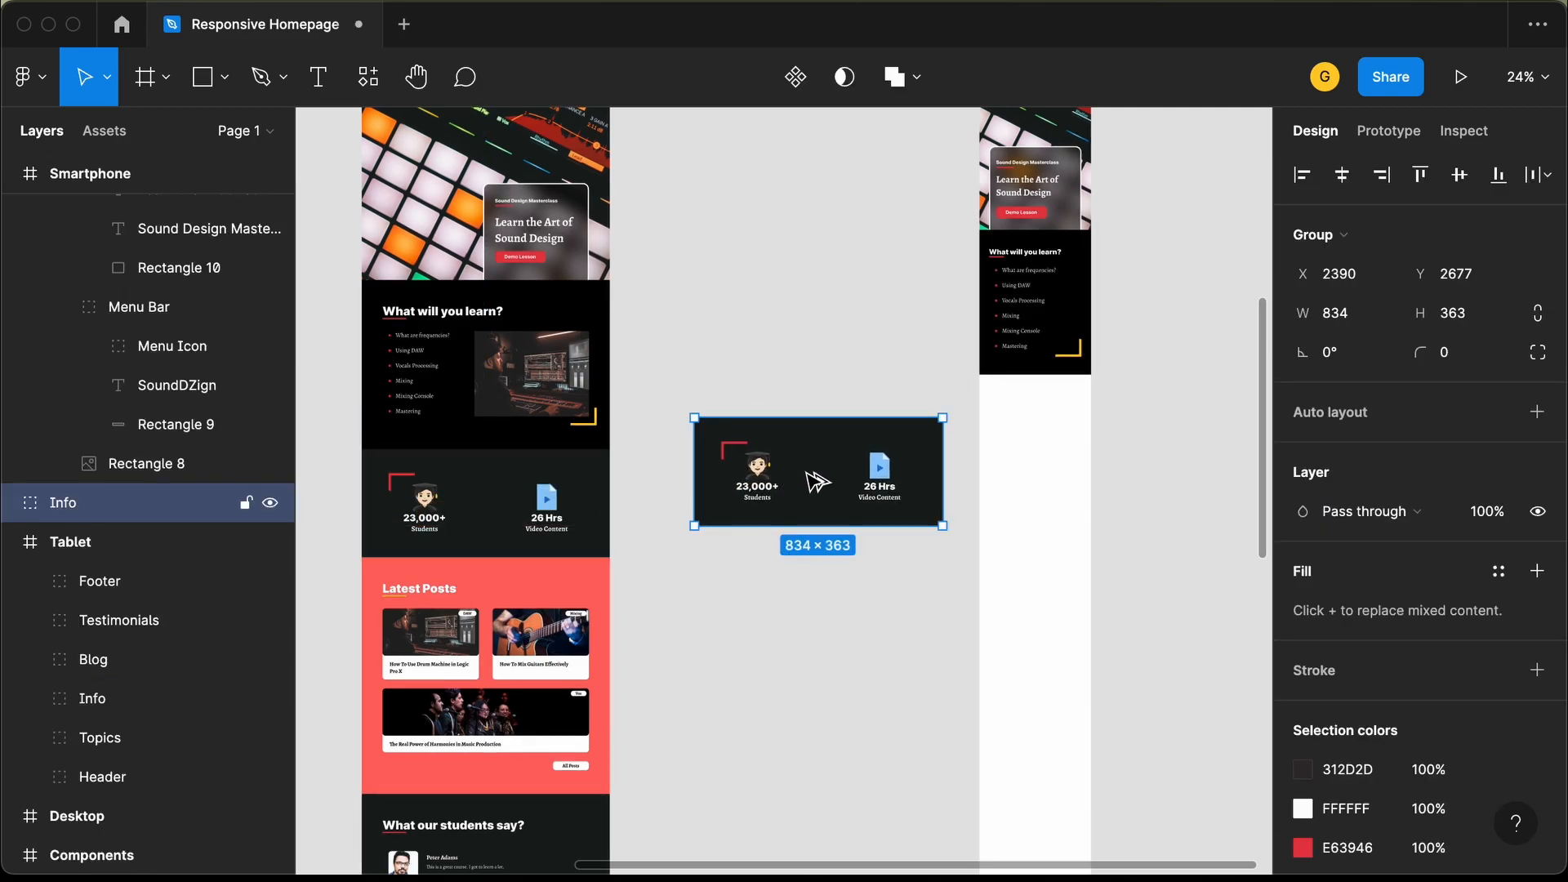
Resize the copied Info section's dark background rectangle to 375 wide and about 971 high.
scroll(813, 482, "up", 3)
scroll(807, 474, "up", 2)
scroll(807, 474, "right", 3)
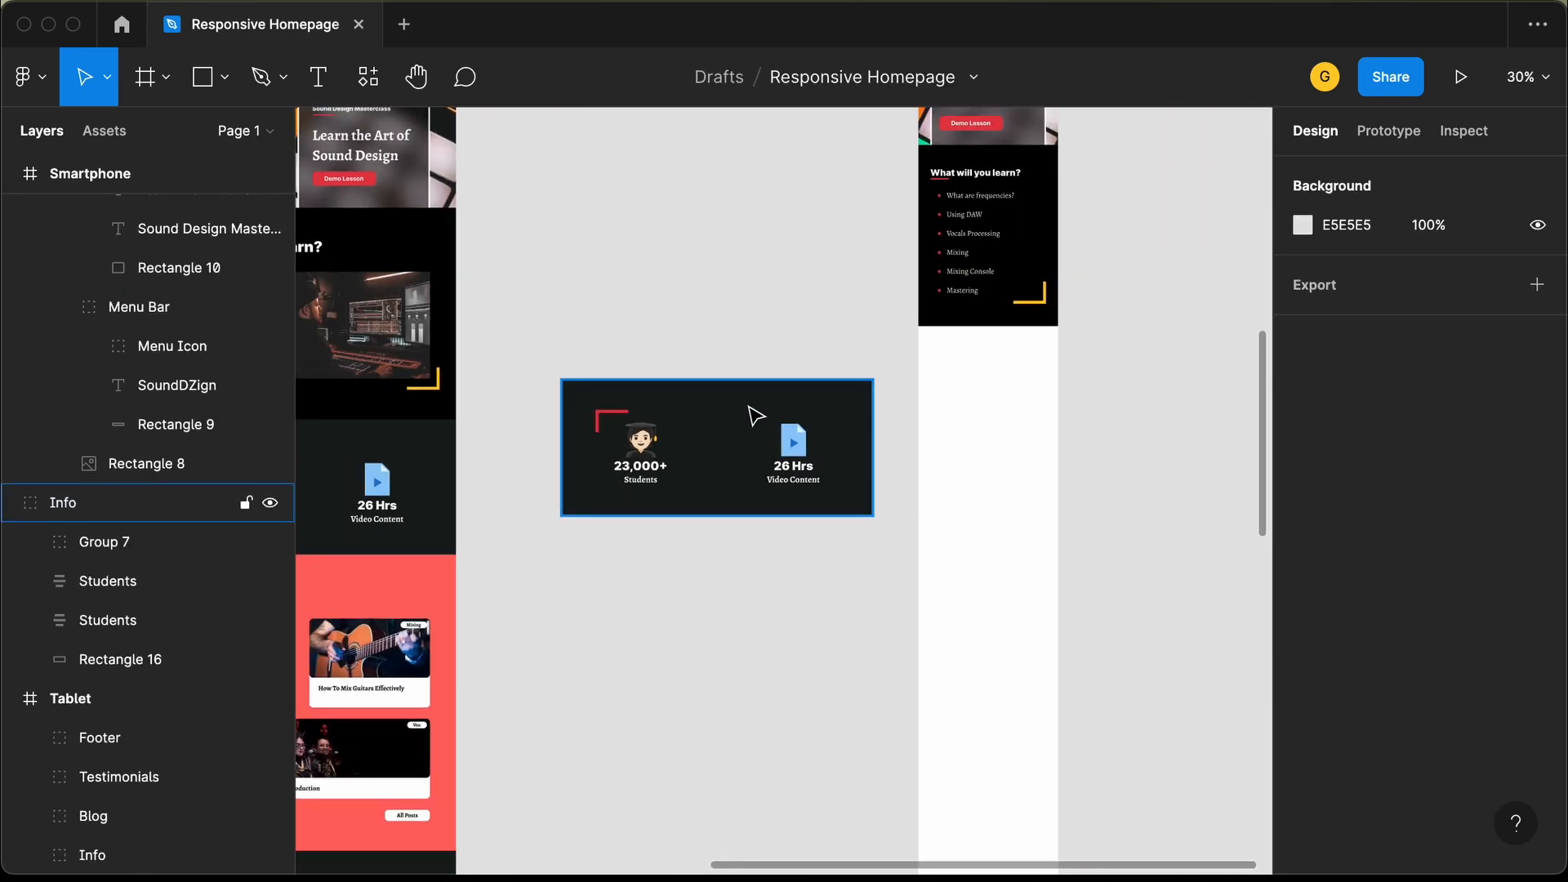
left_click(756, 415)
left_click(738, 427)
left_click(1379, 280)
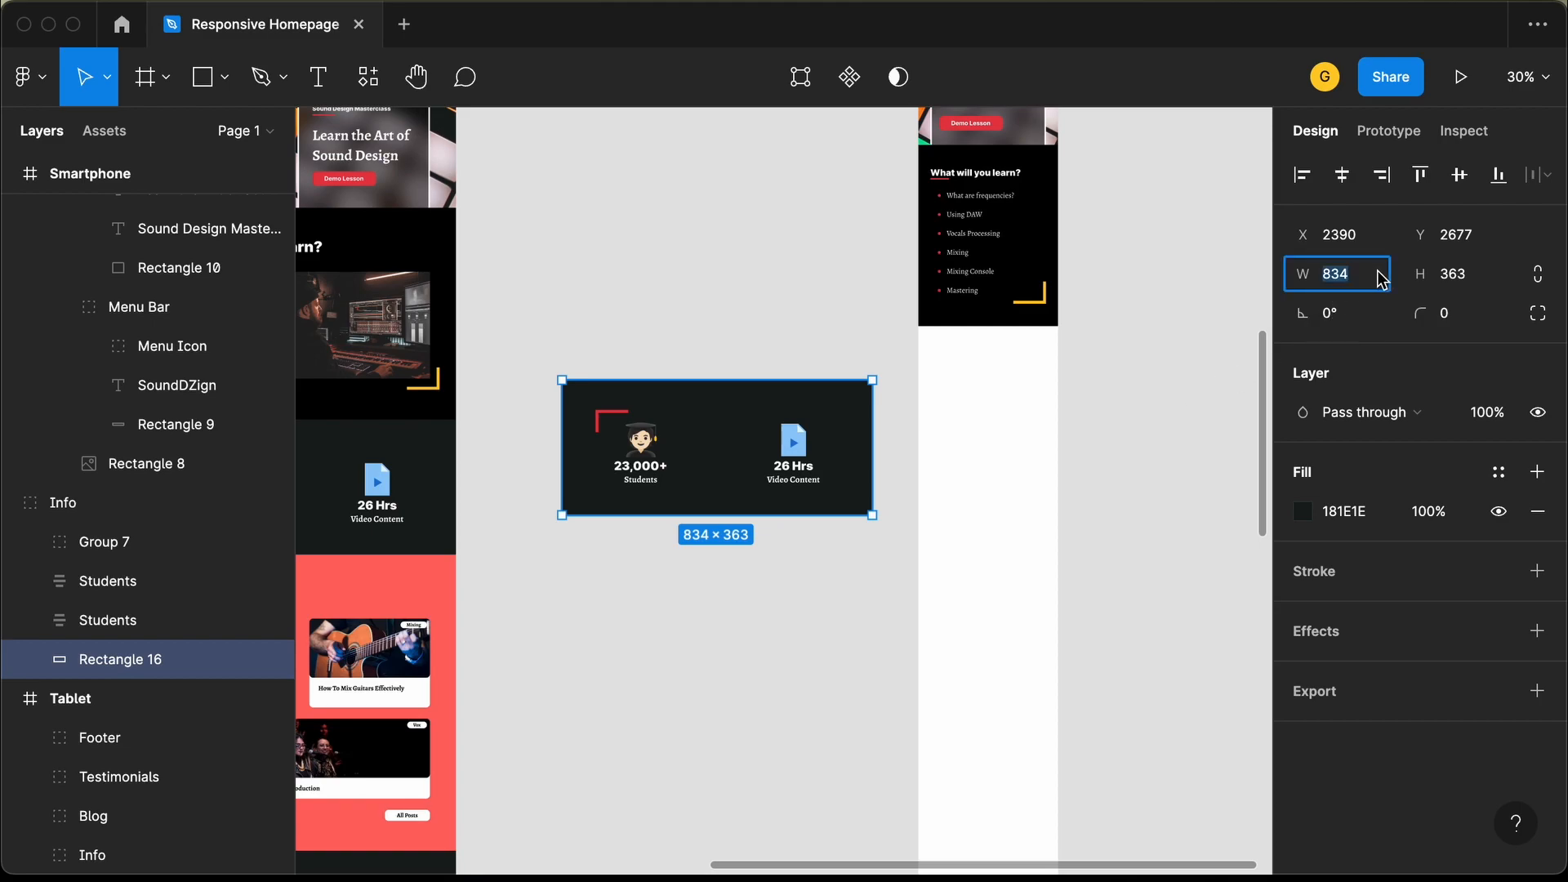
type("375")
key("Return")
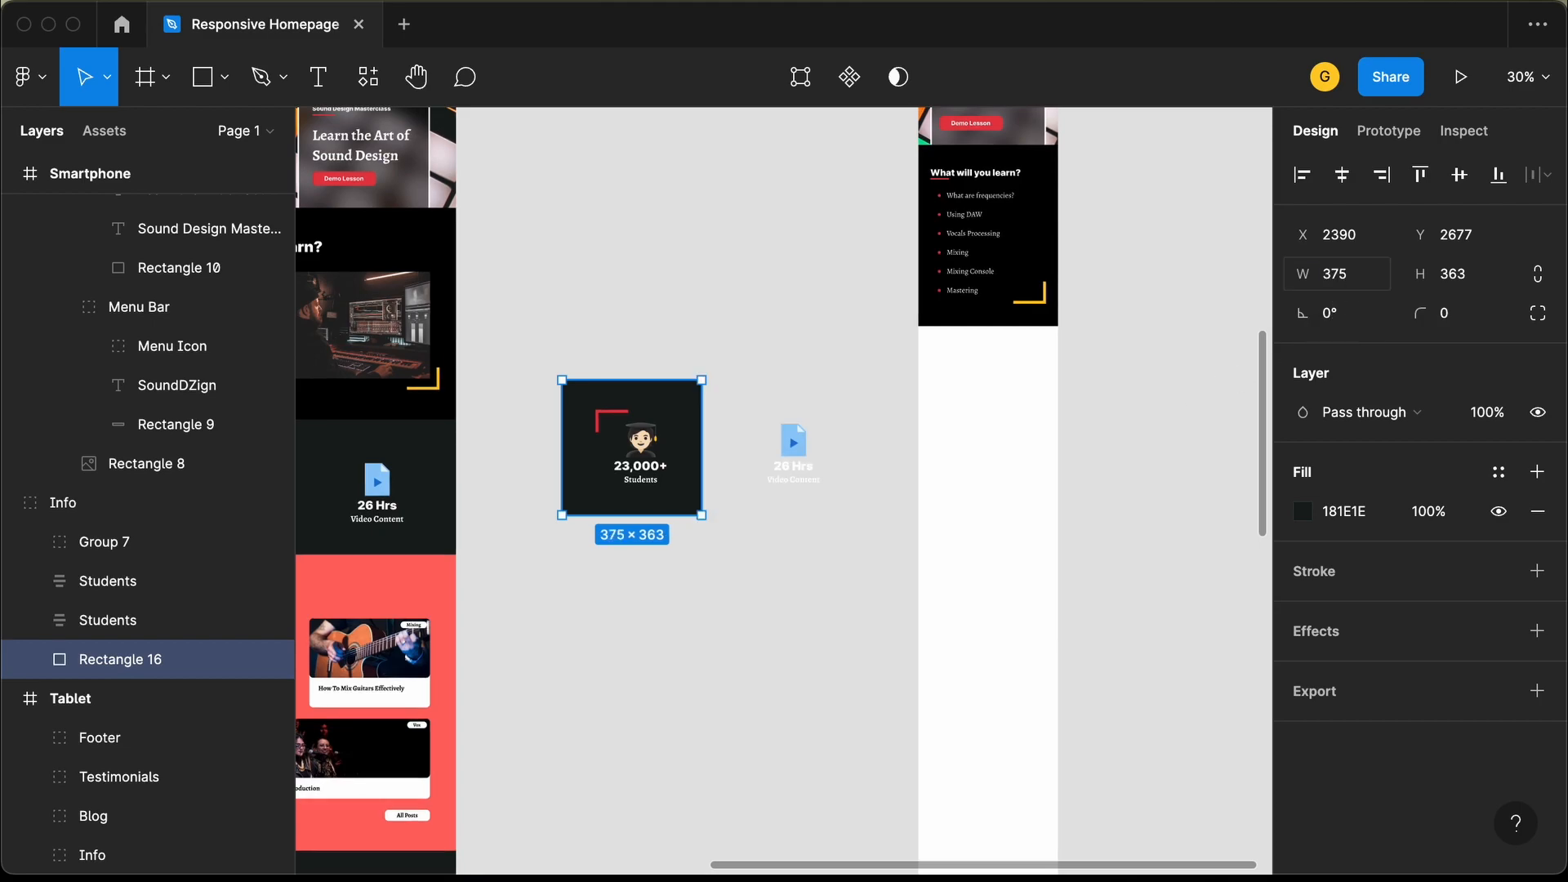
left_click_drag(648, 515, 646, 741)
Move the red corner bracket toward the dark card's upper-left corner, to X 2510 and about Y 2797.
scroll(636, 467, "up", 5)
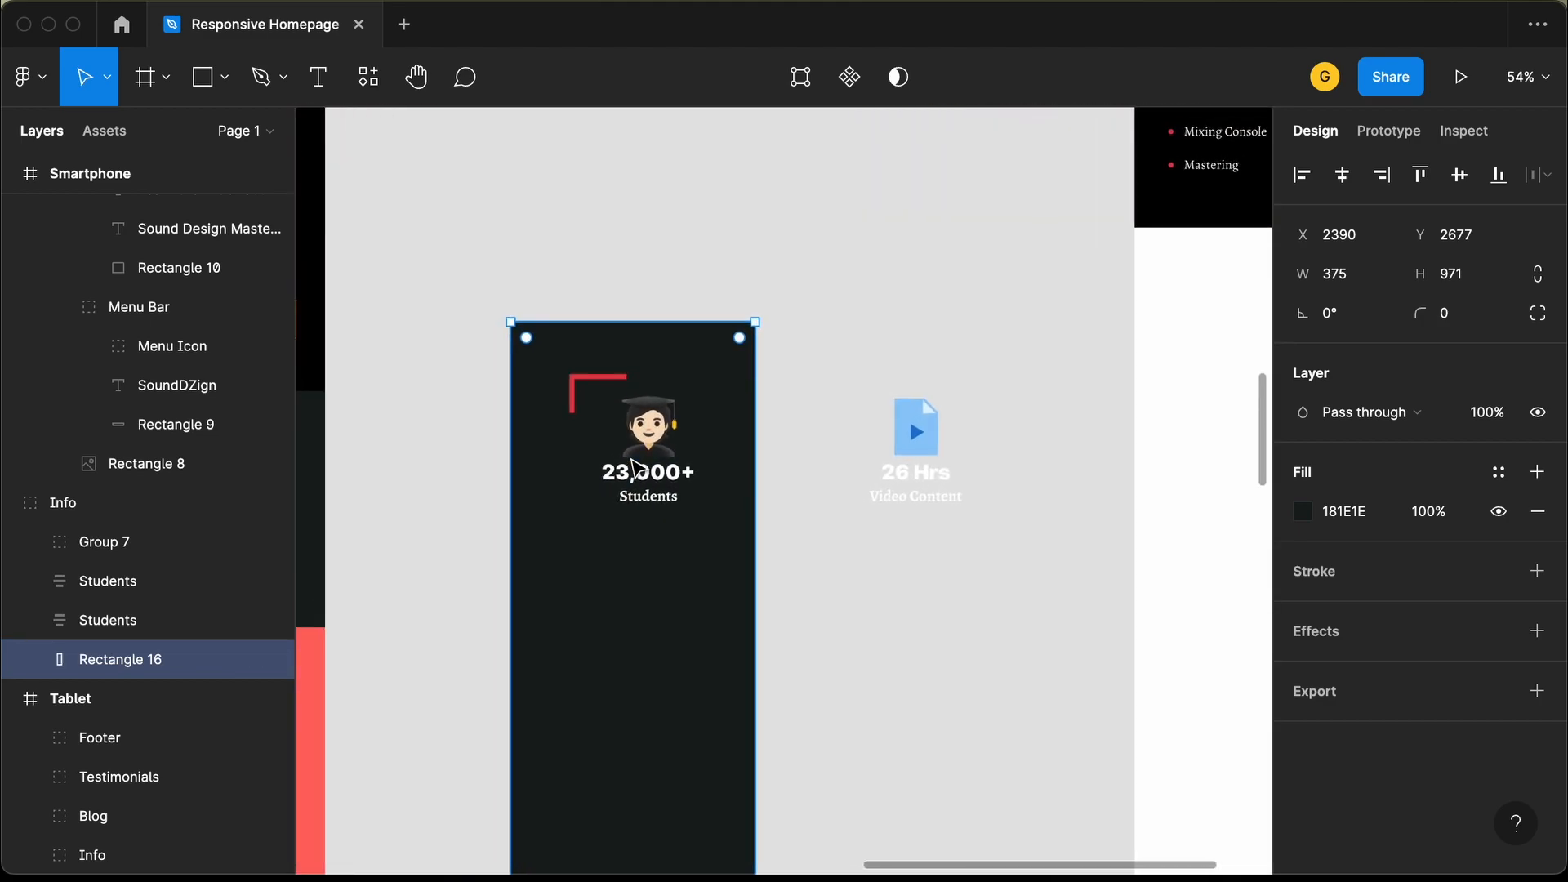
left_click(633, 292)
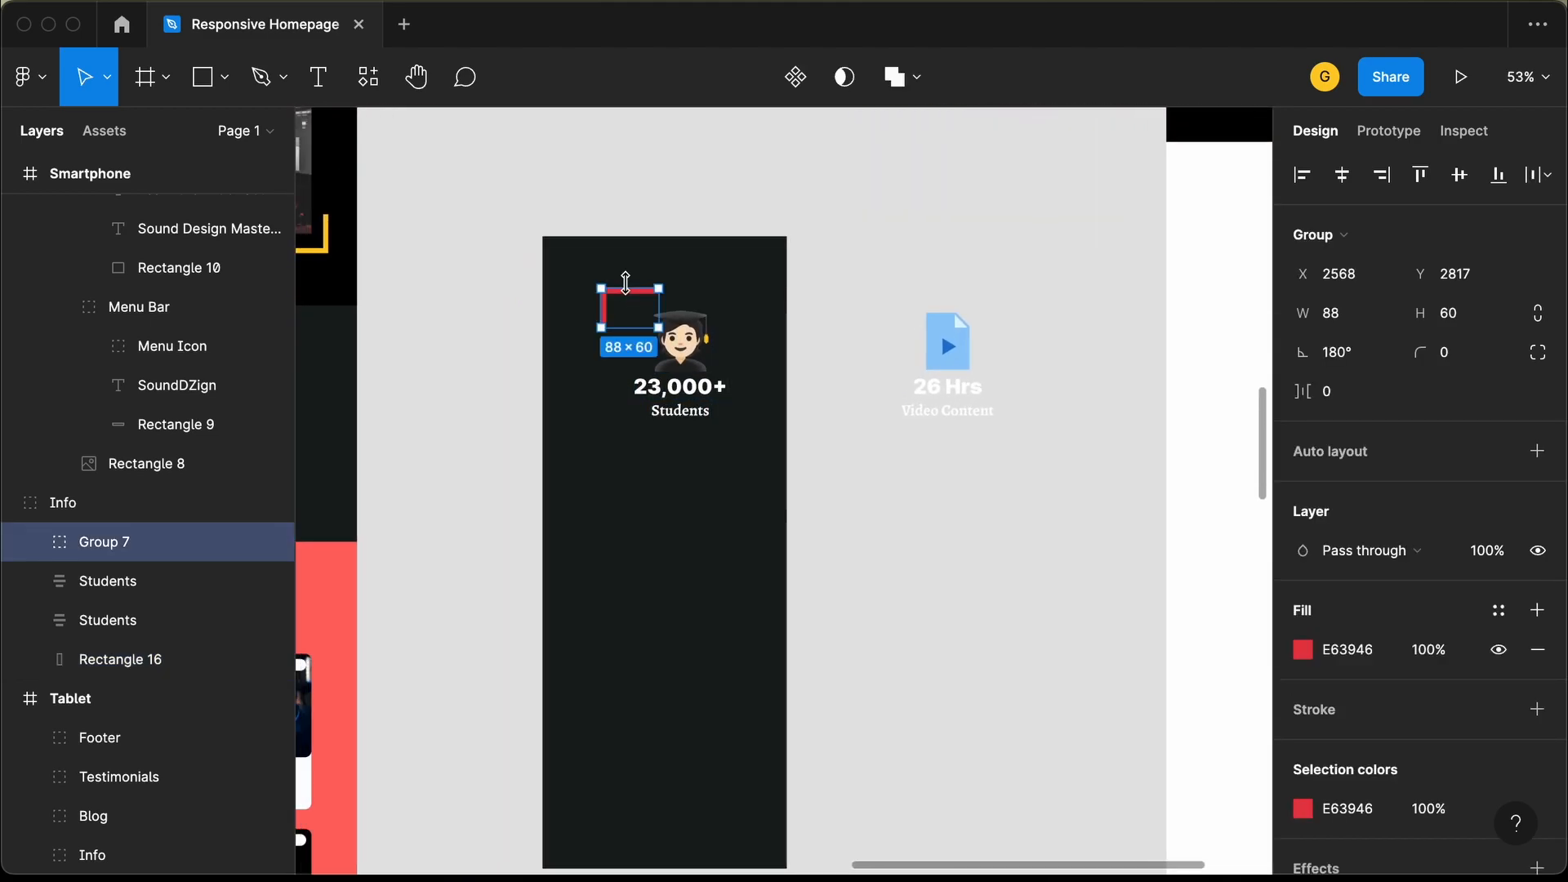
key("shift+Left")
key("shift+Left")
key("shift+Left")
key("shift+Left")
key("shift+Left")
key("Up")
key("shift+Up")
key("shift+Up")
key("alt")
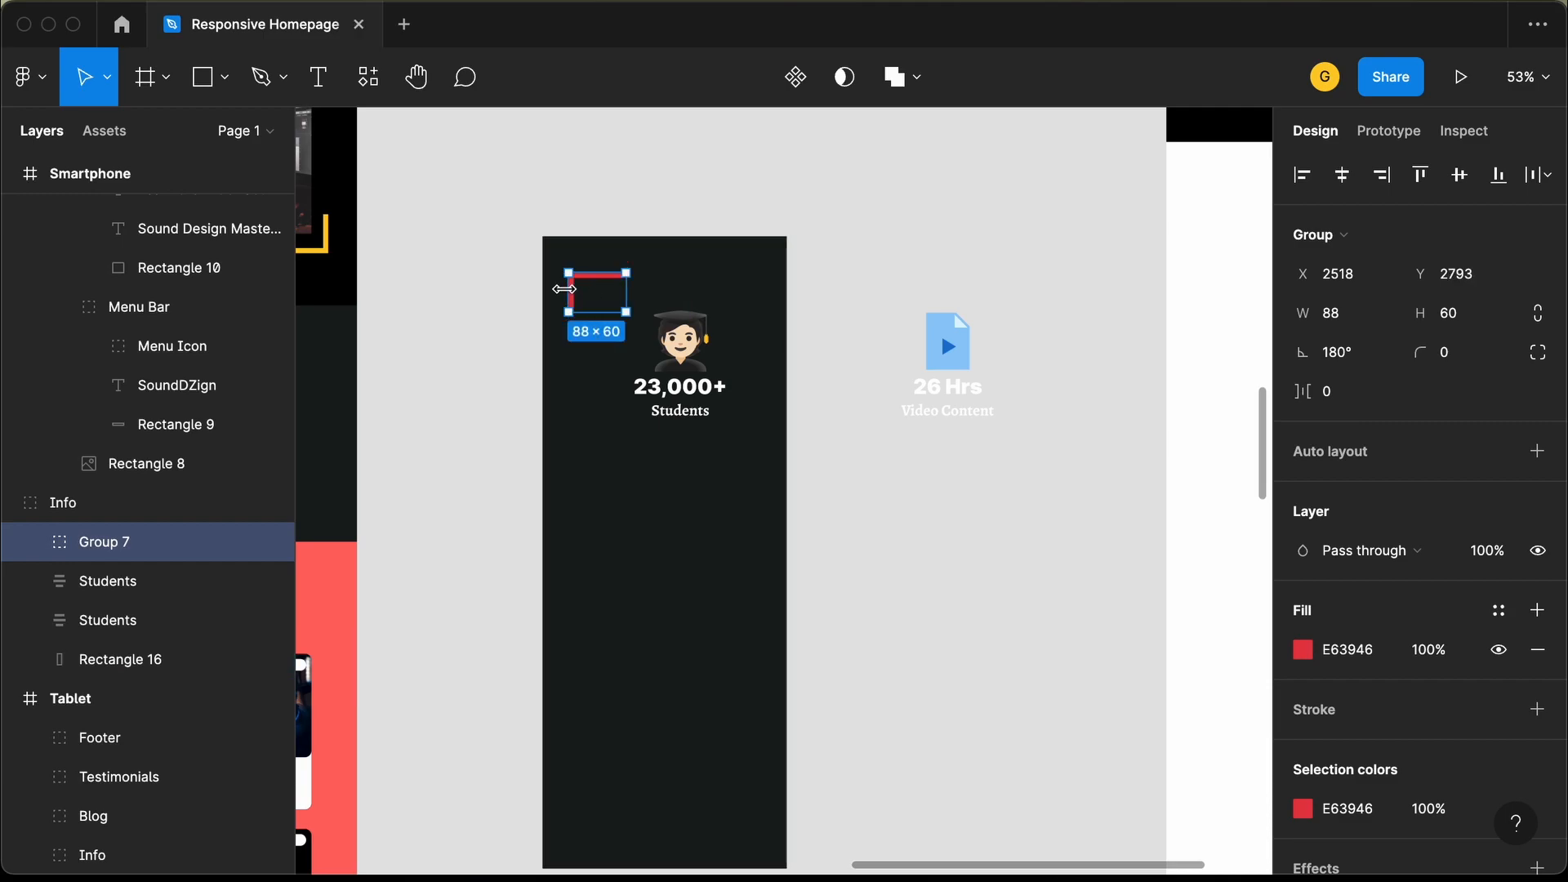
key("Left")
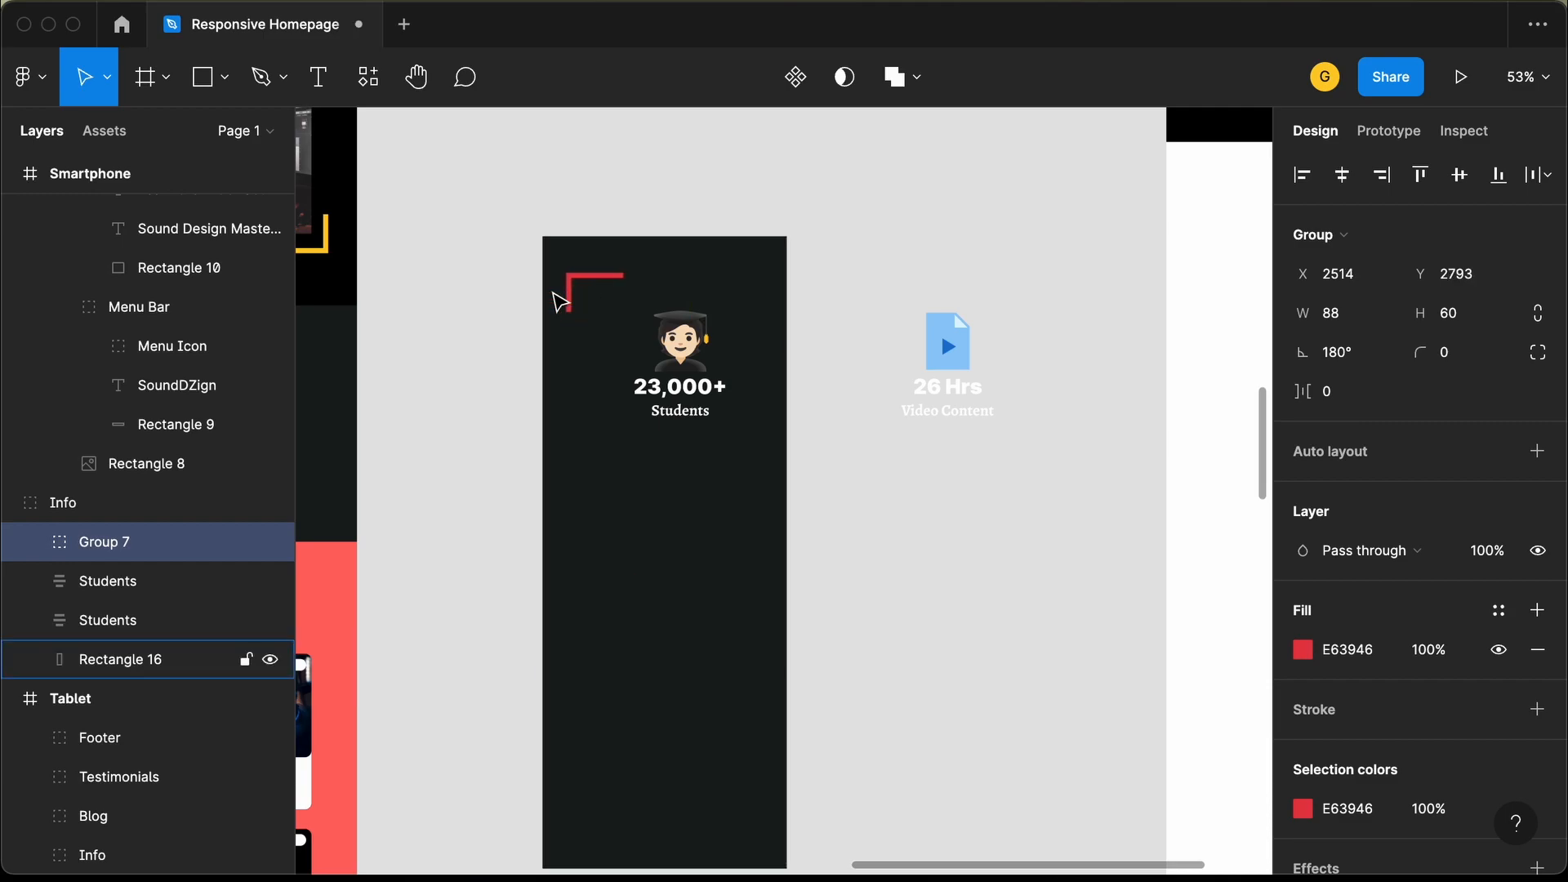
key("Left")
key("Left")
key("Left")
key("Left")
key("Down")
key("Down")
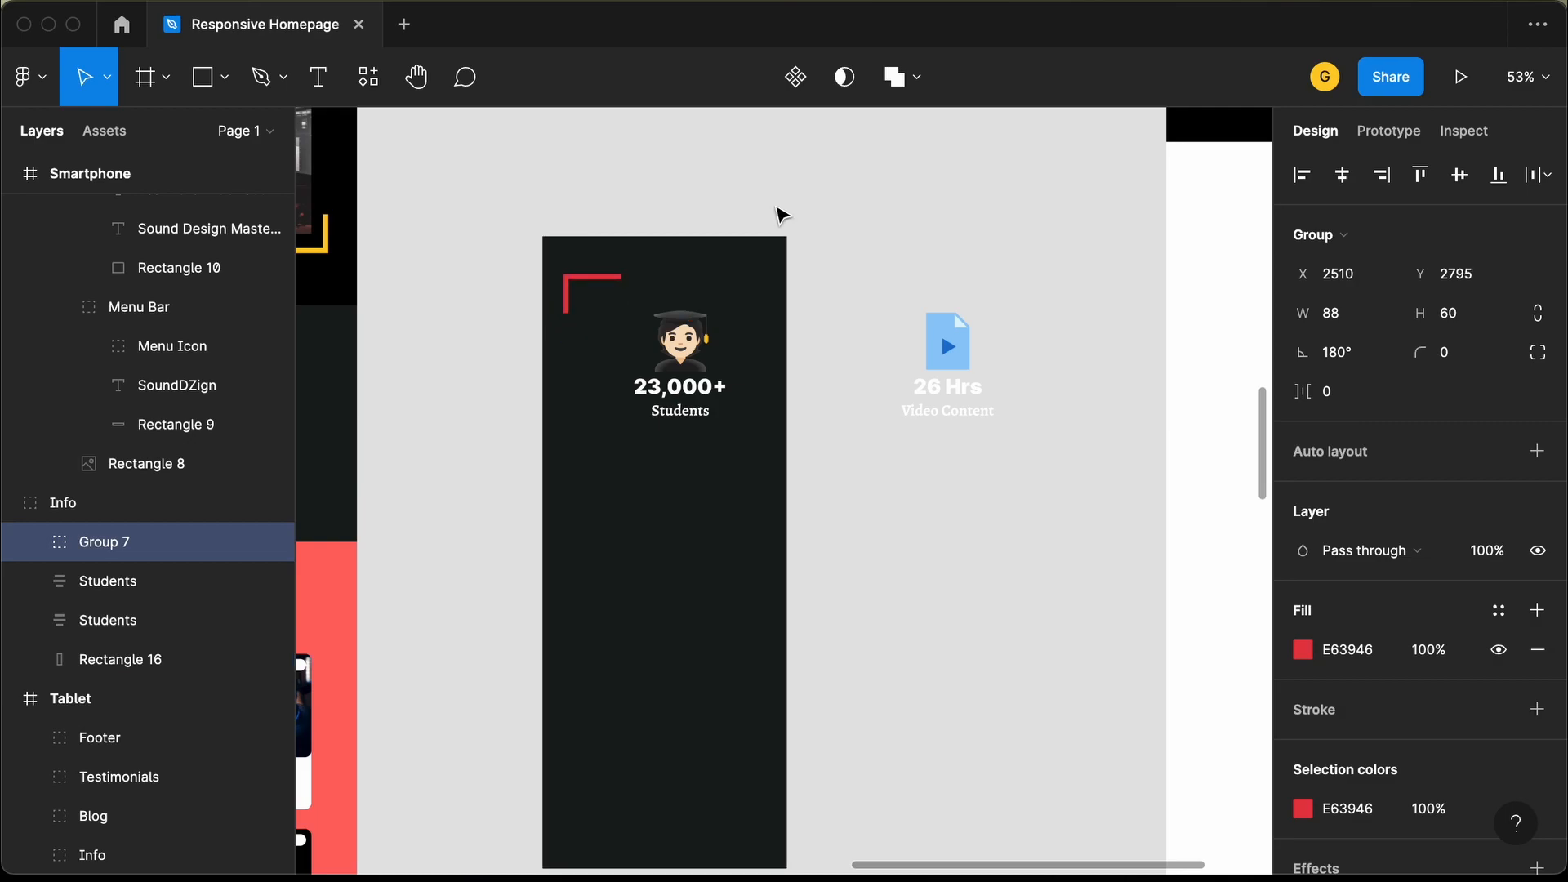
key("Down")
key("alt")
key("Down")
Centre the Students stat horizontally in the narrowed card and stack the Video Content stat centred beneath it.
mouse_move(668, 382)
left_mouse_down()
mouse_move(642, 384)
mouse_move(651, 400)
left_mouse_up()
left_click_drag(936, 382, 663, 549)
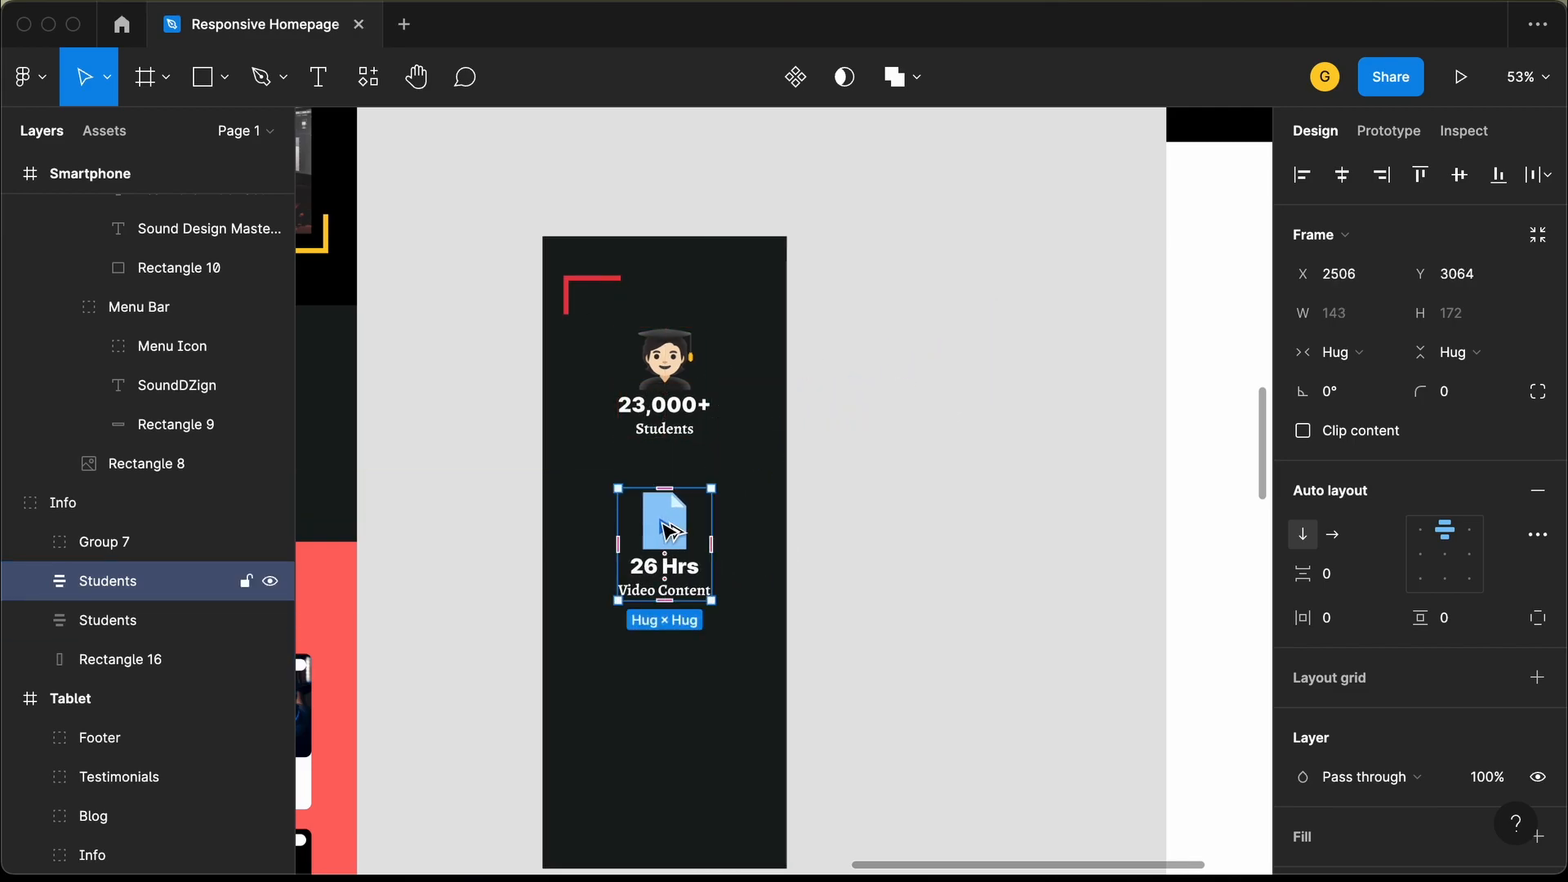
key("Down")
key("Down")
key("Down")
key("Down")
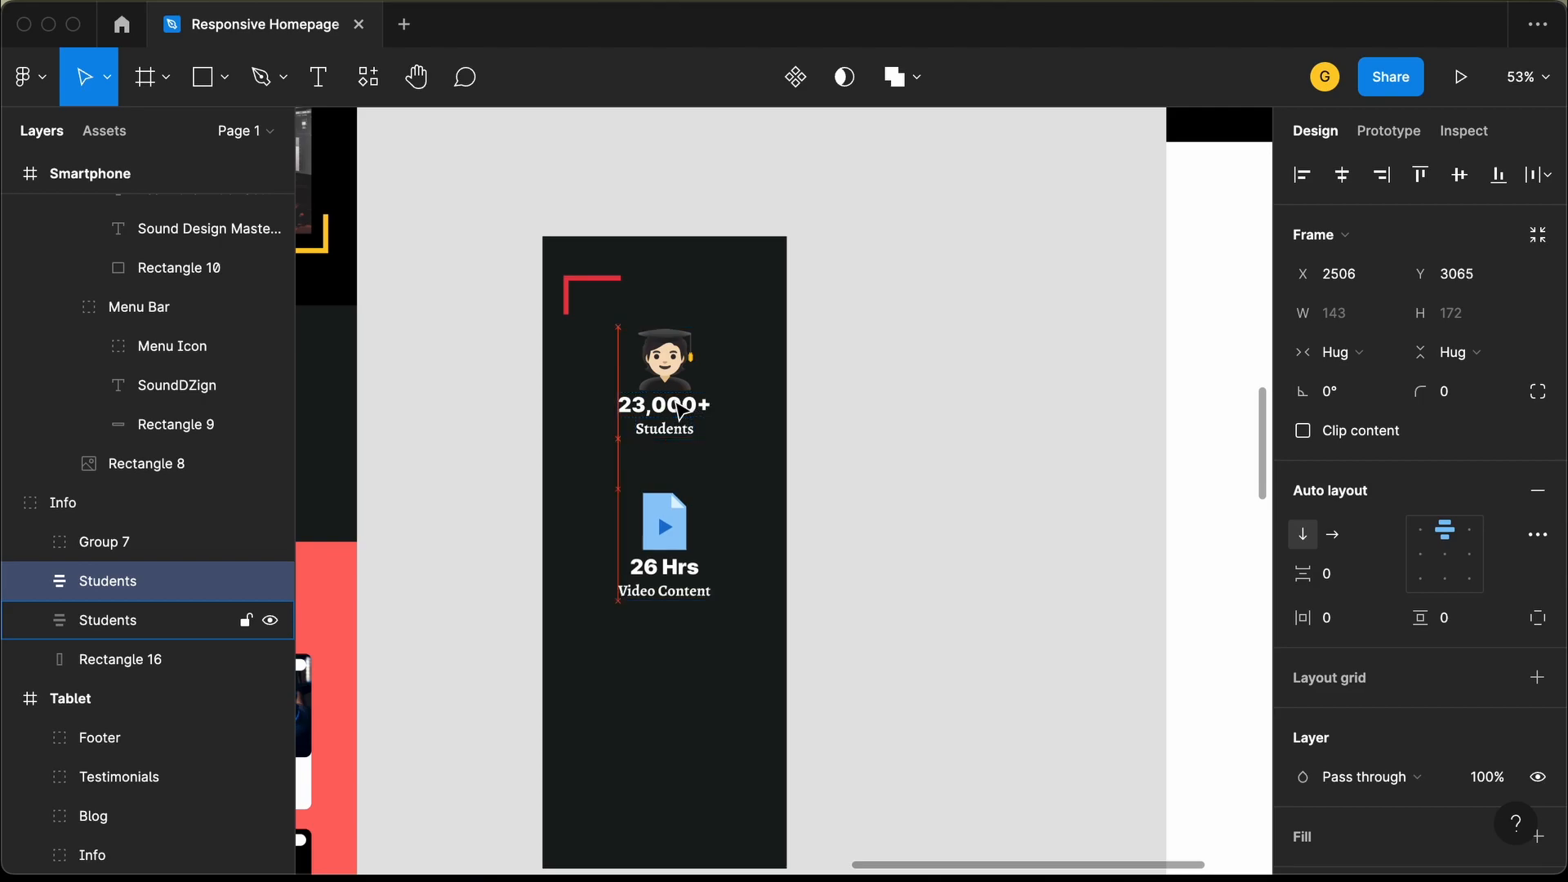
scroll(928, 468, "down", 3)
scroll(928, 469, "left", 1)
left_click(928, 469)
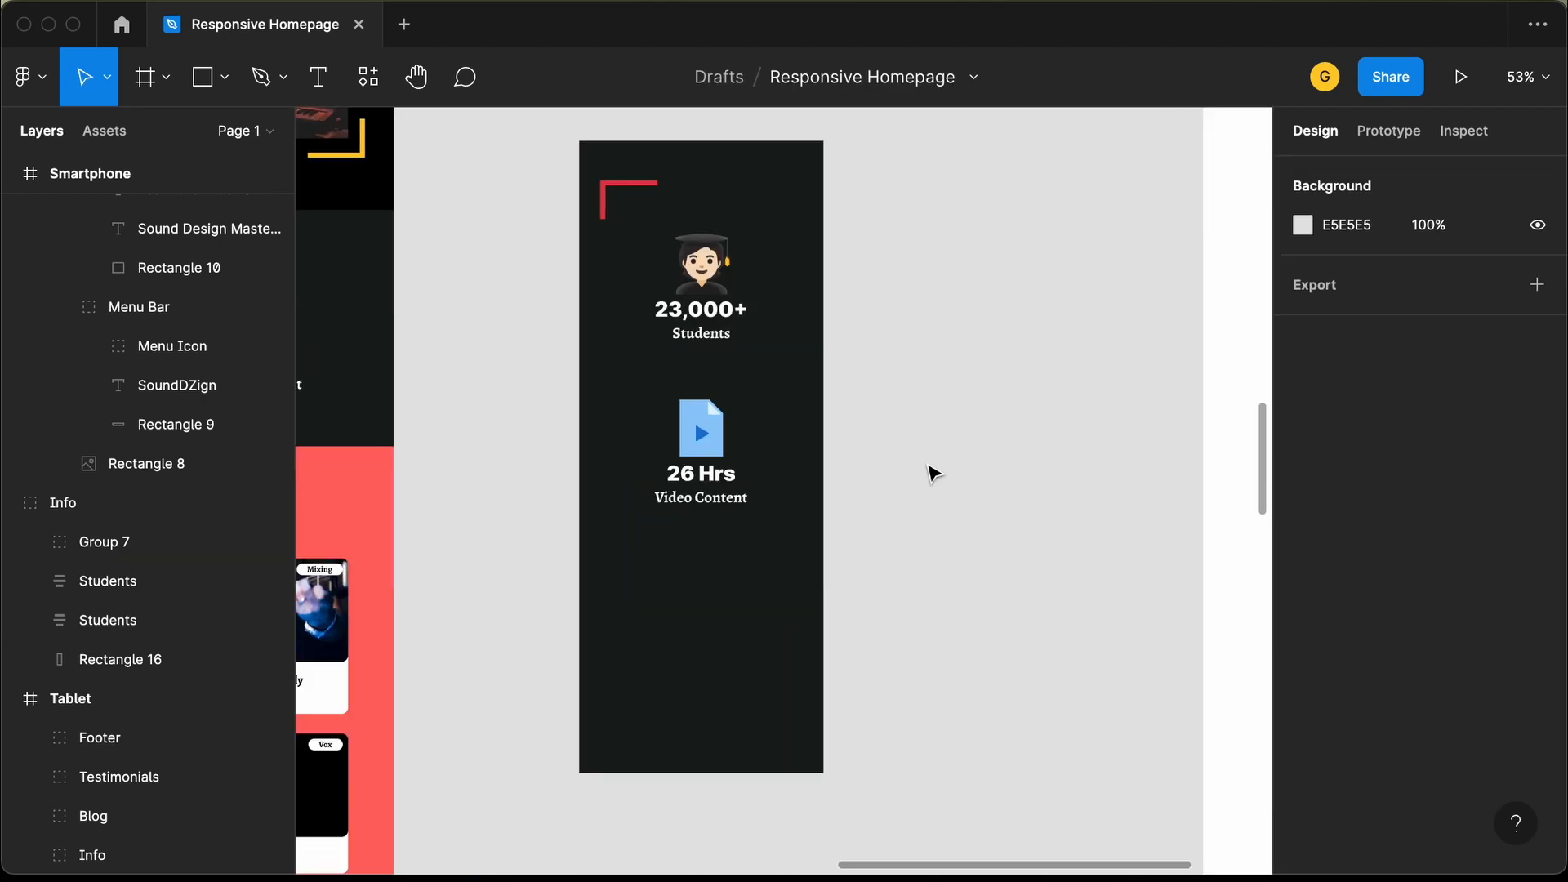
Shorten the Info section's dark background rectangle to a height of about 657.
left_click(734, 635)
left_click_drag(696, 771, 694, 568)
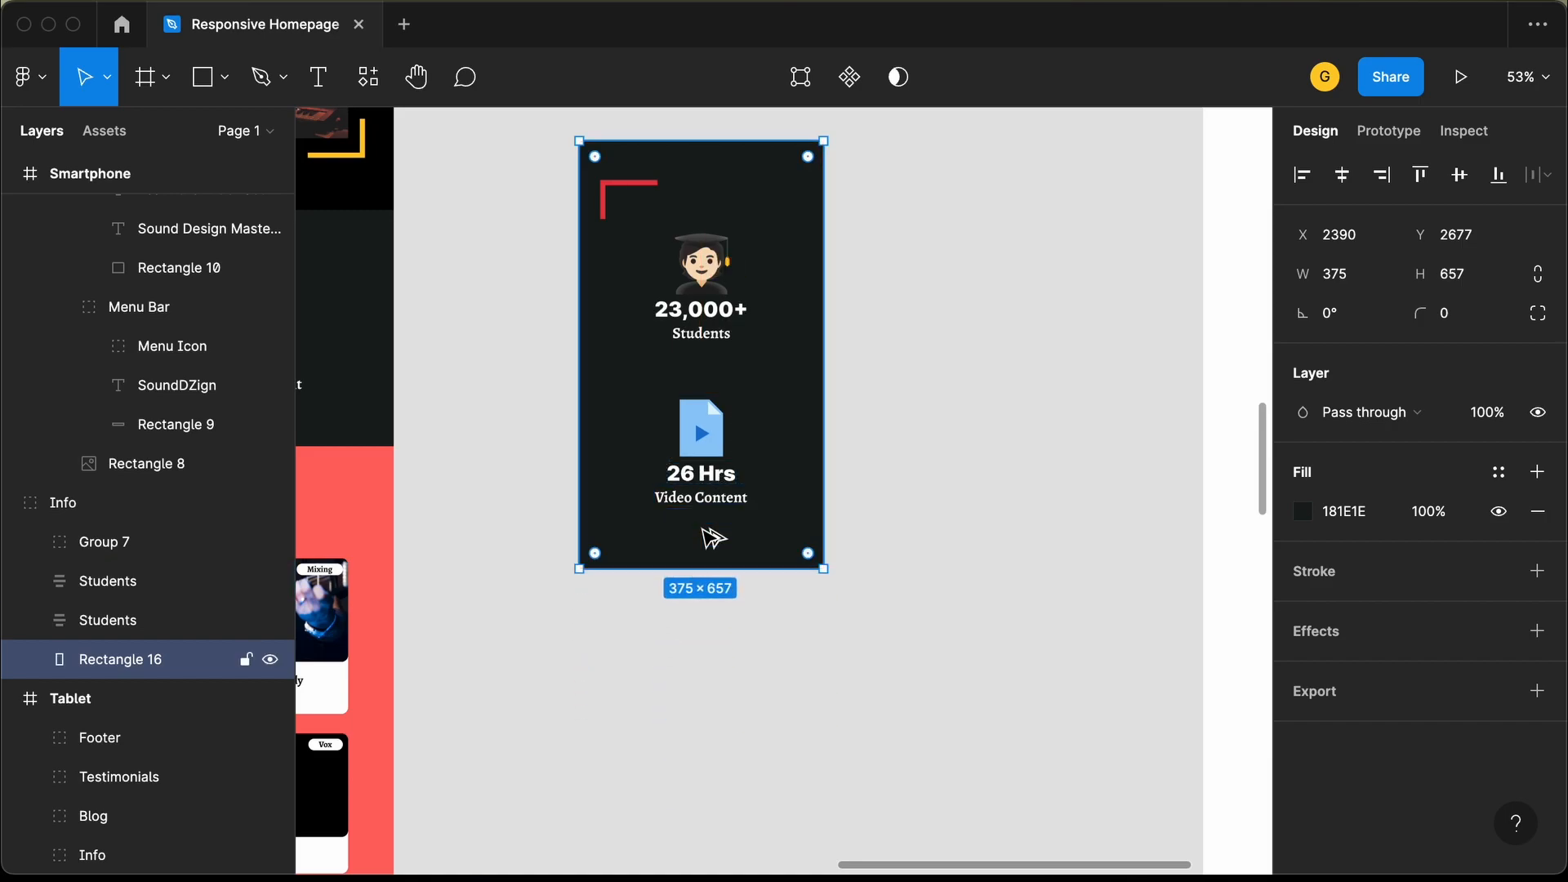
key("shift+Up")
key("shift+Up")
key("super+z")
key("alt")
key("Escape")
Move the Students and Video Content stats up together by about 50 px within the card.
left_click(63, 502)
left_click(107, 620)
left_click(107, 580, "shift")
left_click_drag(701, 478, 699, 445)
Reduce the Info background rectangle's height to 573, leaving 60 px below the Video Content stat.
left_click(722, 517)
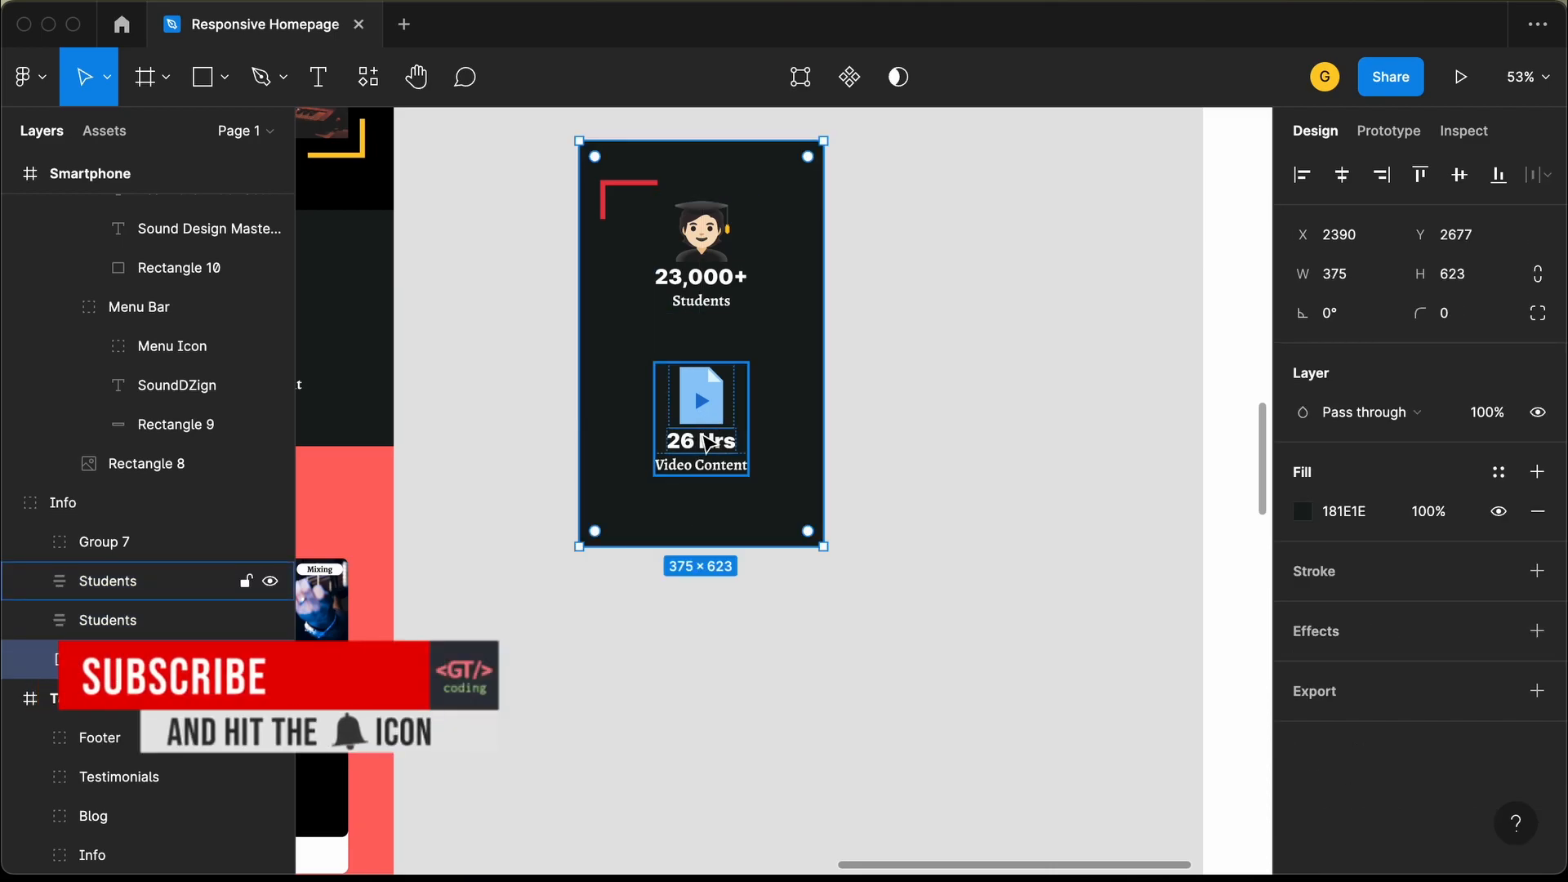
key("alt")
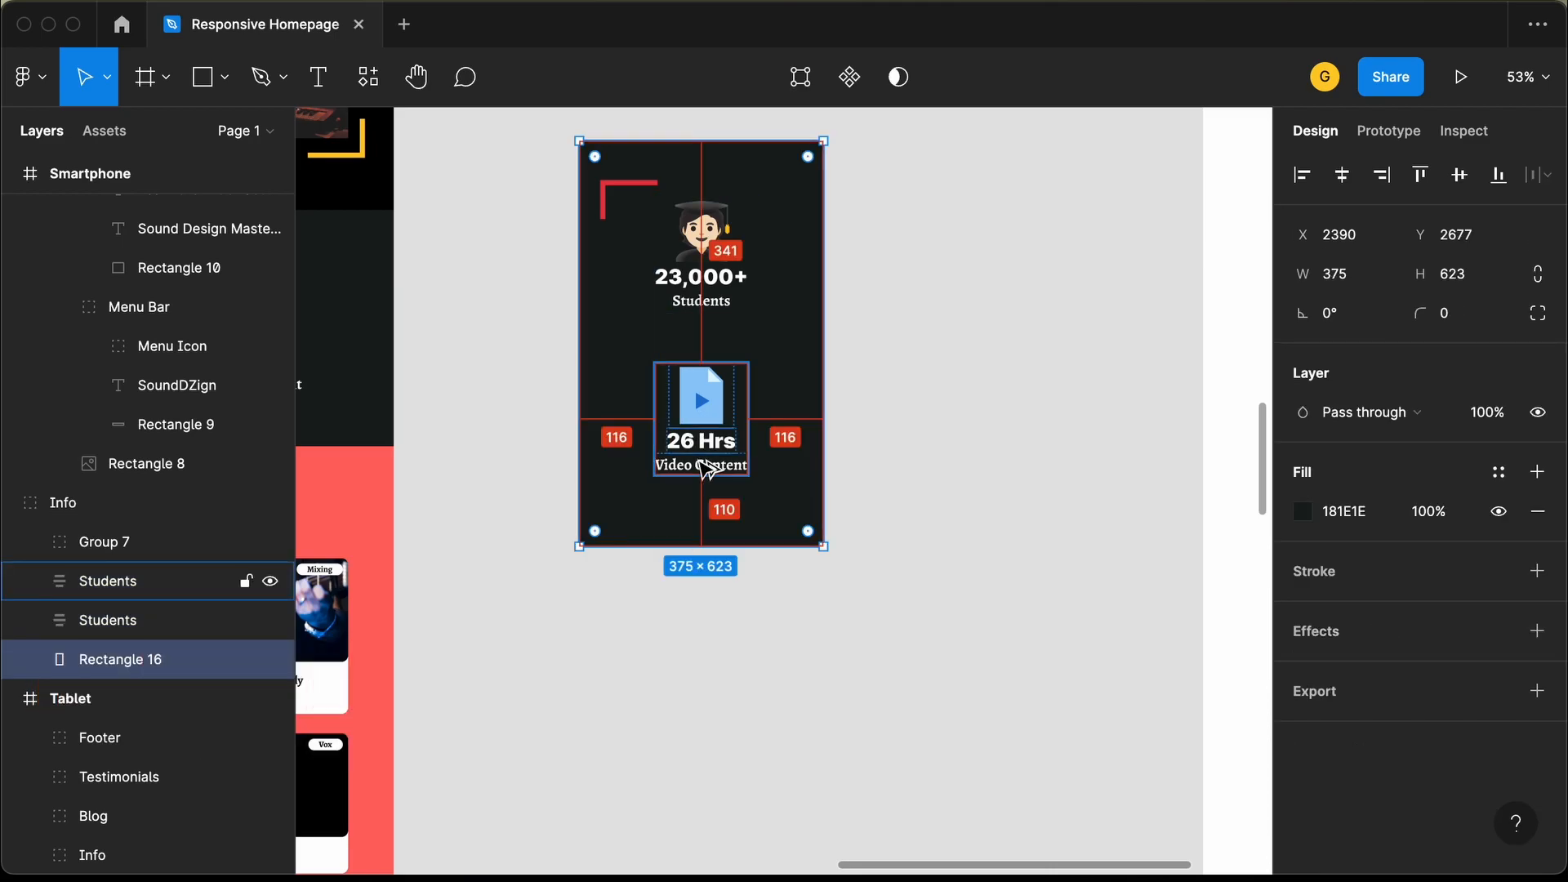
key("super+shift+Up")
key("super+shift+Up")
key("super+shift+Up")
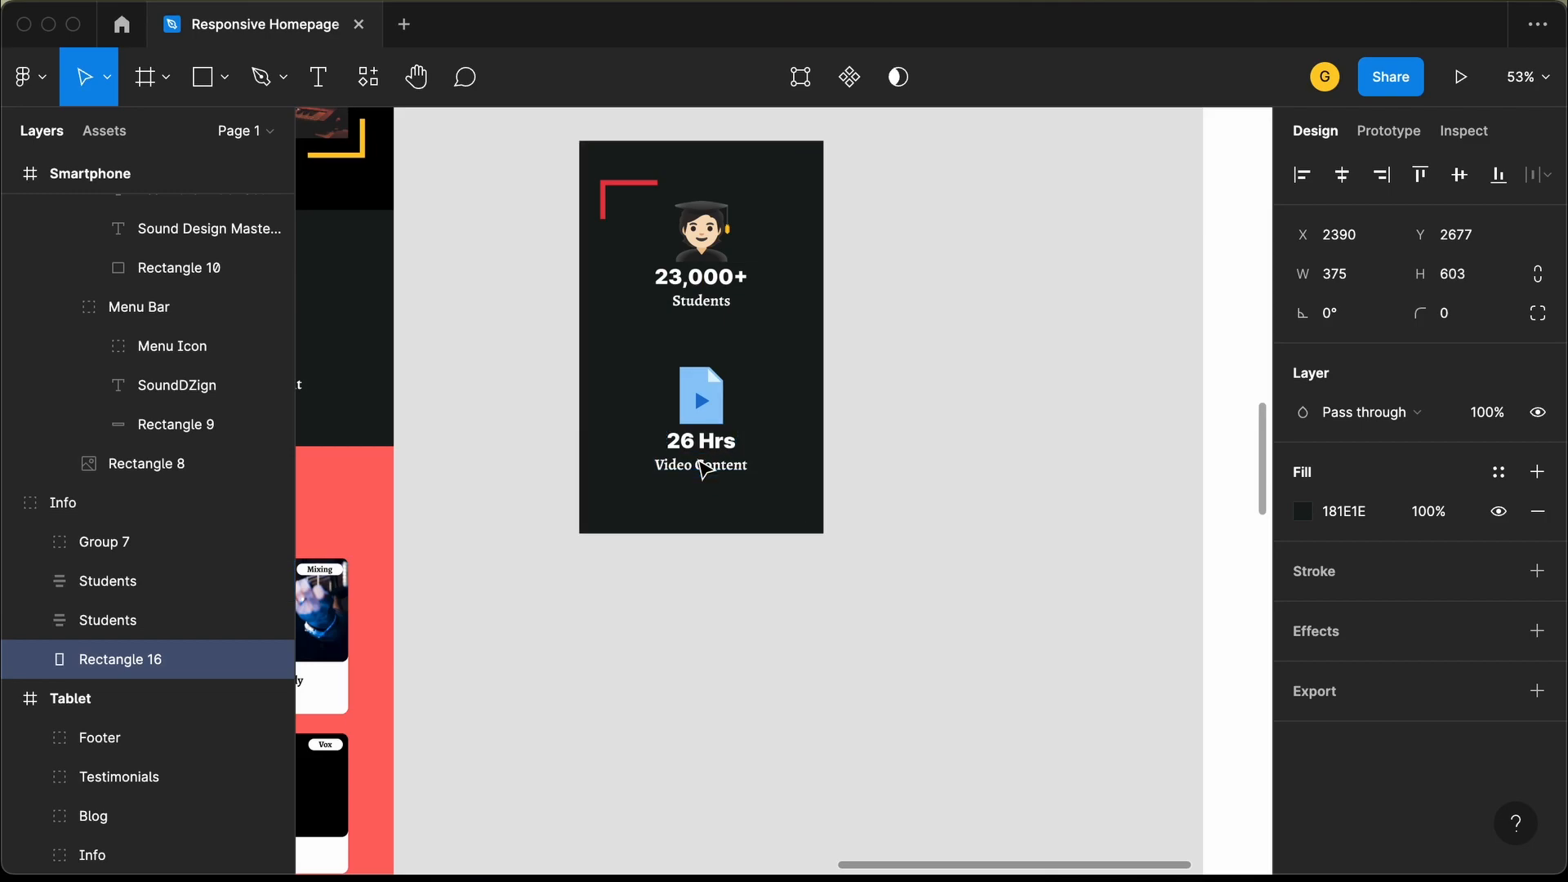
key("alt")
key("super+shift+Up")
key("super+shift+Up")
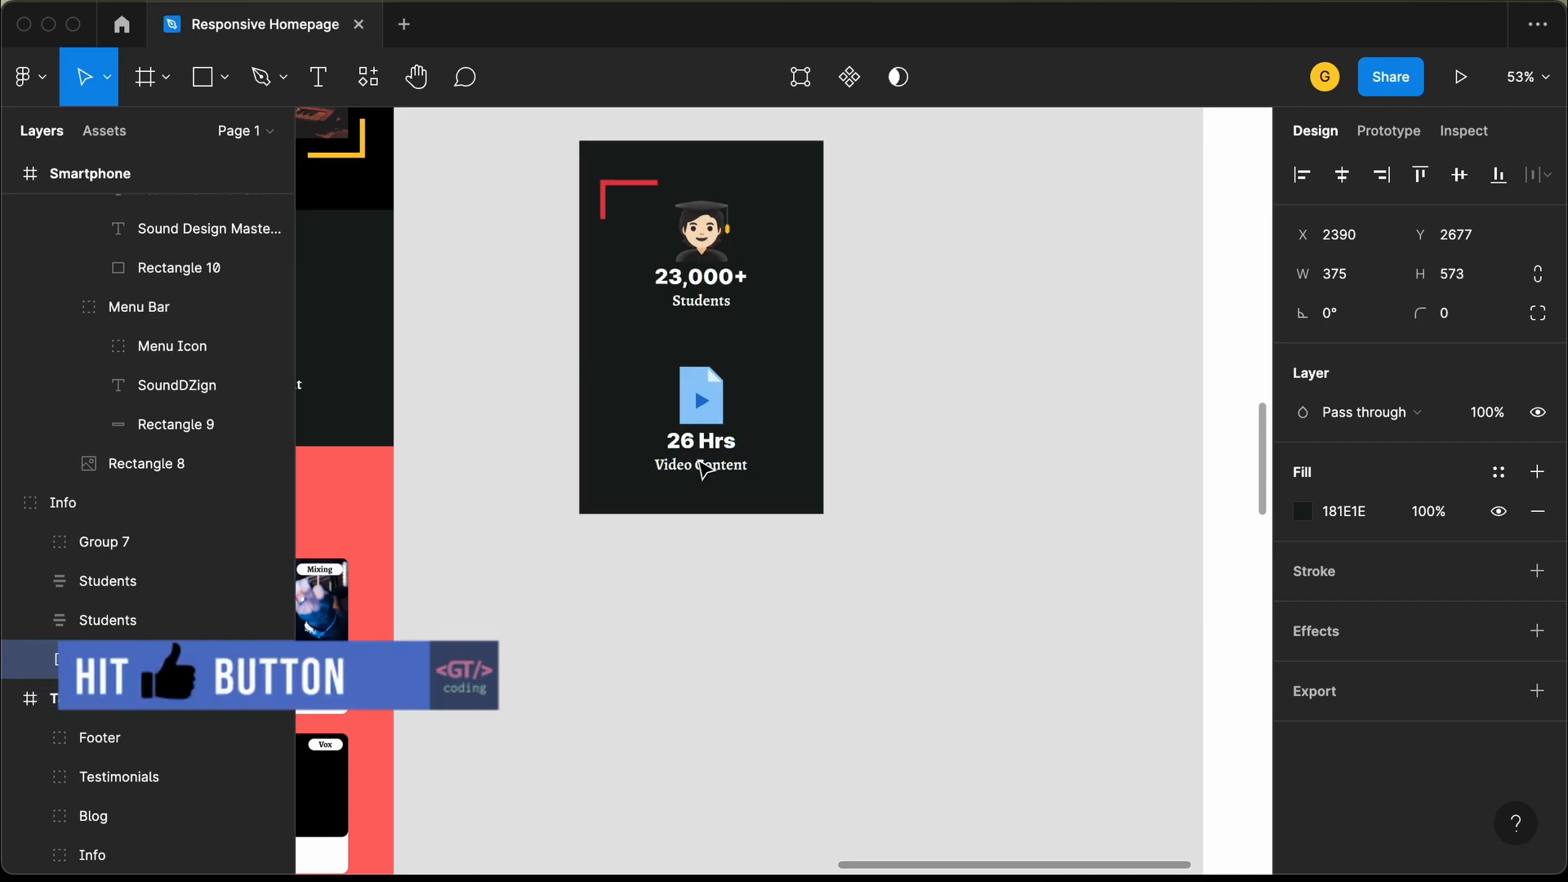
key("alt")
Move the finished Info section into the Smartphone frame, directly below the Topics section.
scroll(929, 430, "down", 5)
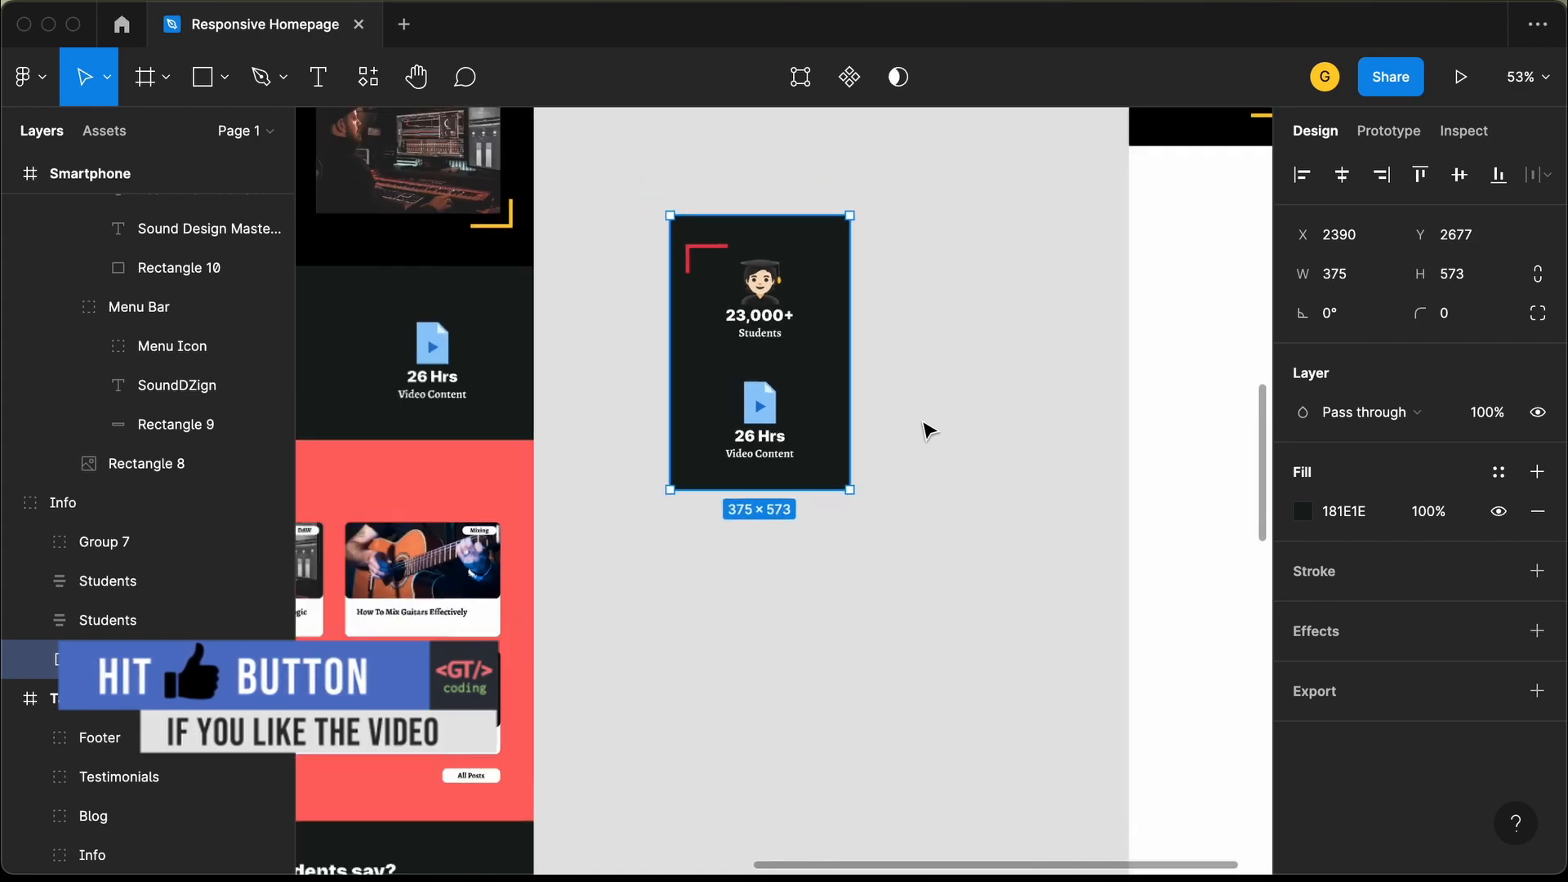
left_click(826, 424)
left_click_drag(745, 425, 991, 391)
left_click(1085, 452)
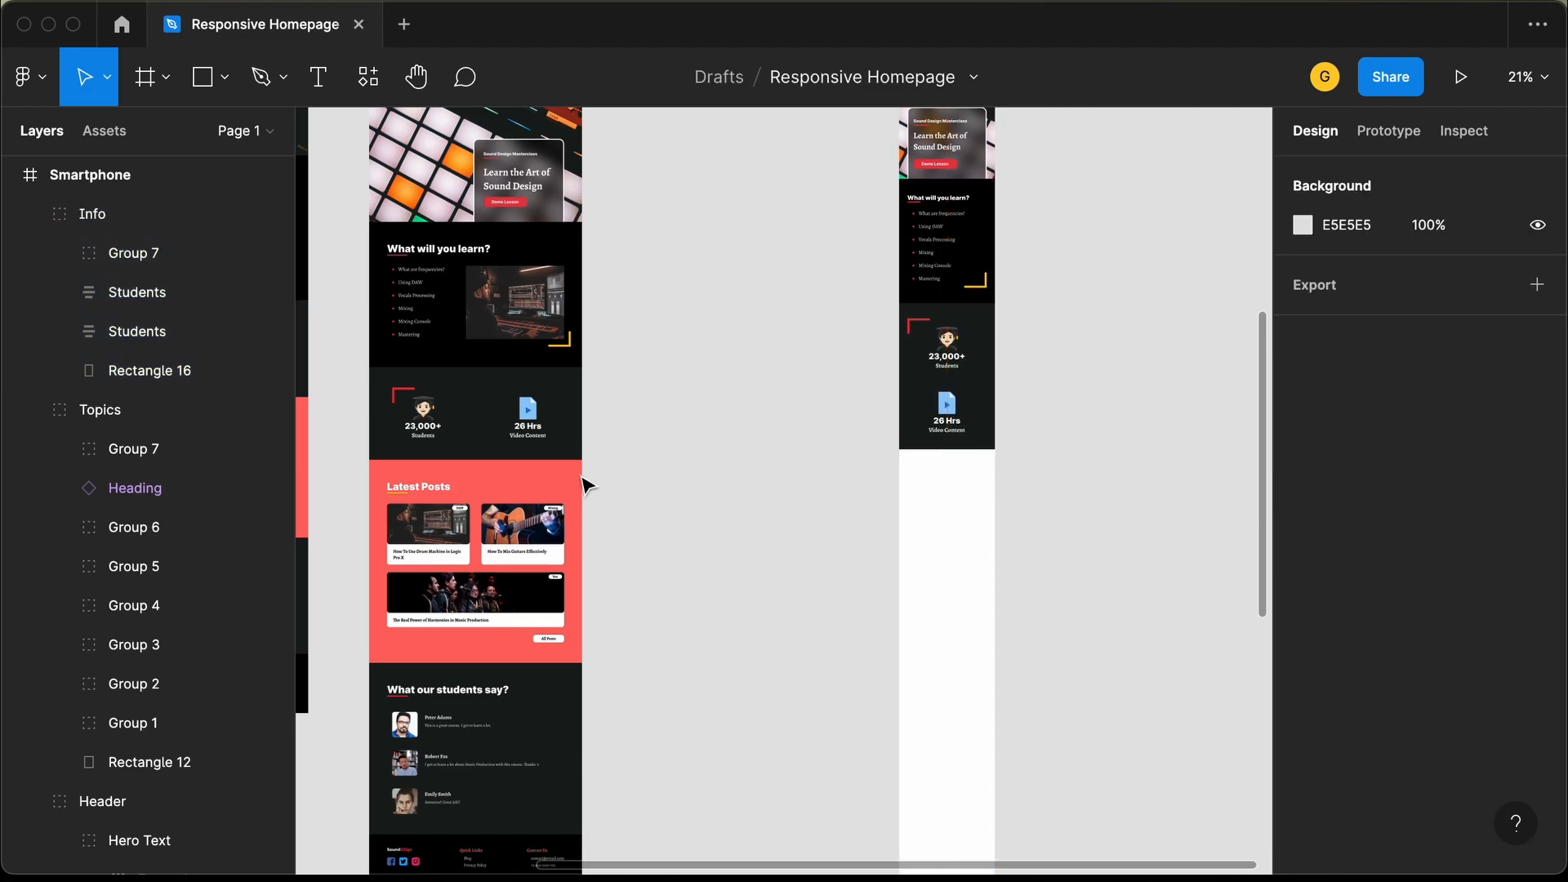
Copy the Latest Posts section from the tablet design onto the empty canvas beside the Smartphone frame.
left_click(488, 499)
left_click_drag(488, 498, 772, 516)
scroll(772, 516, "up", 5)
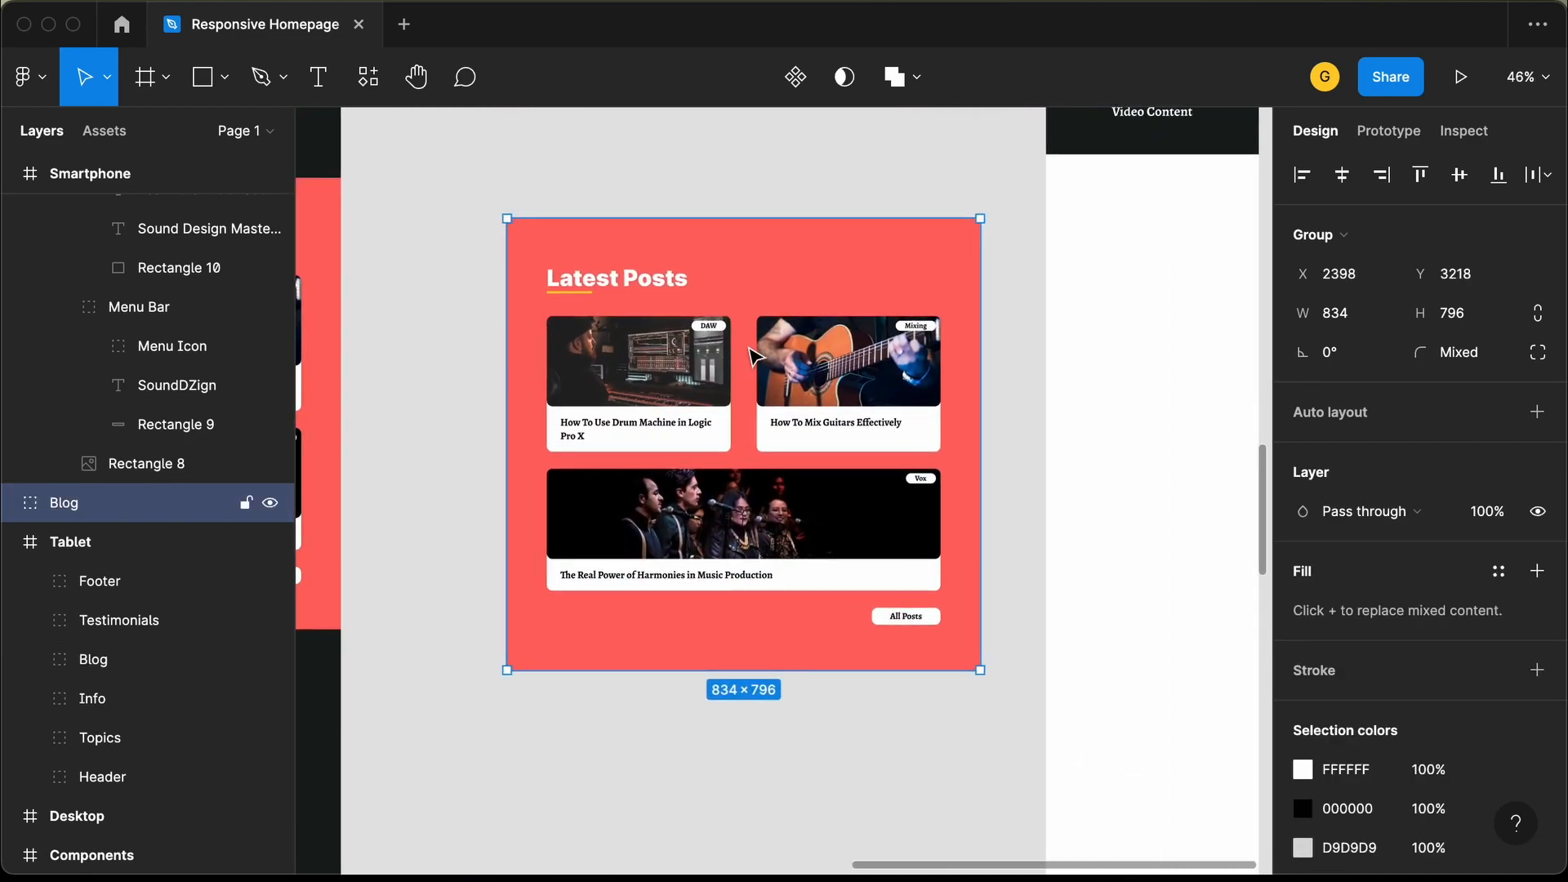
scroll(709, 624, "down", 5)
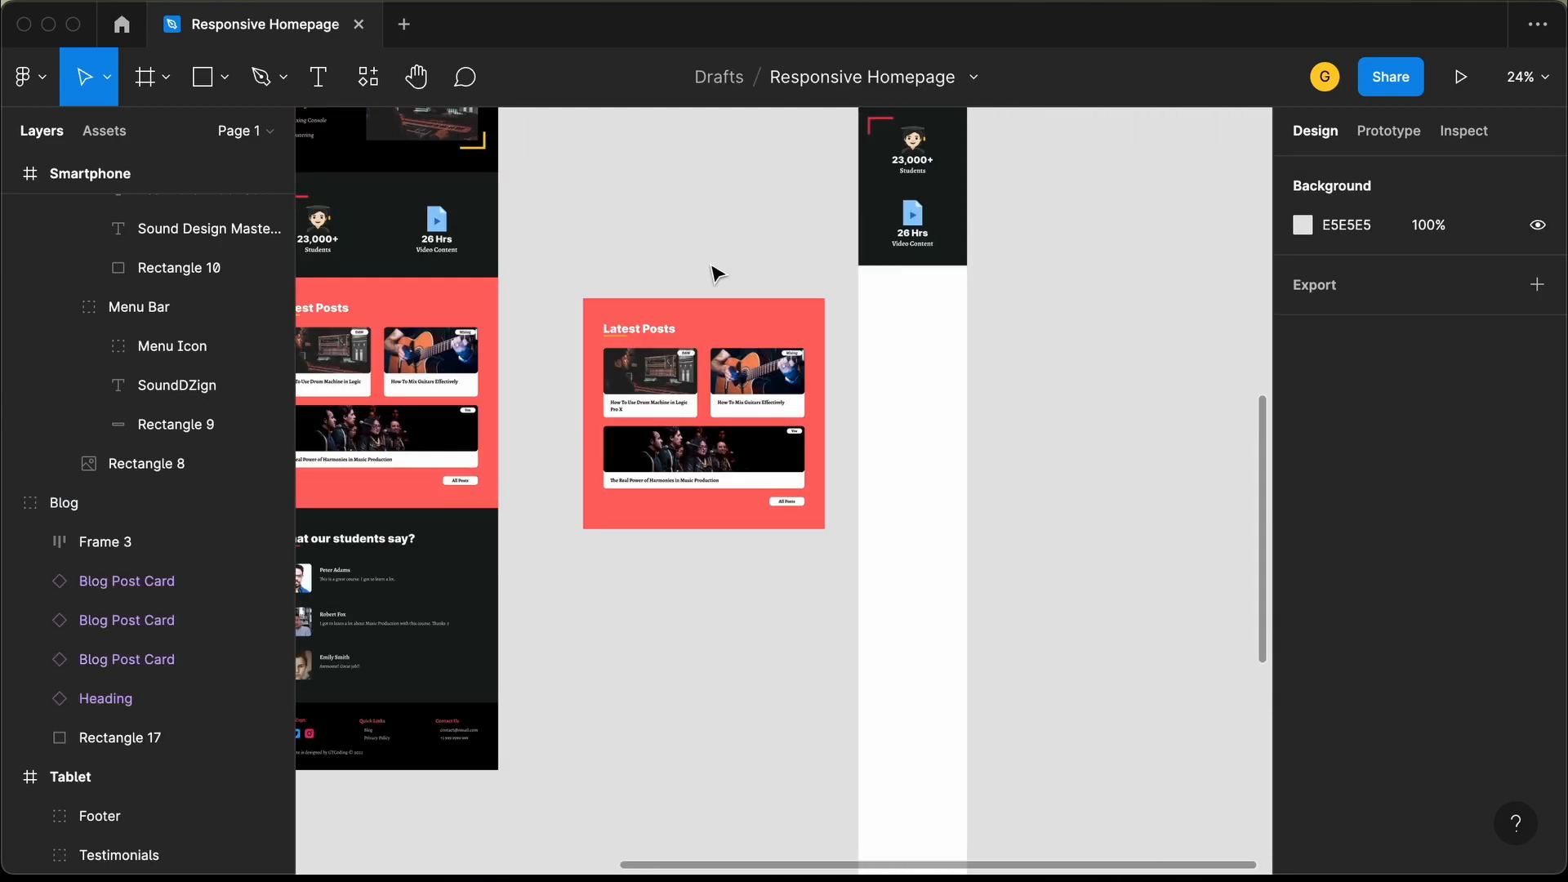
Set the width of the Latest Posts section's coral background rectangle to 375.
double_click(608, 523)
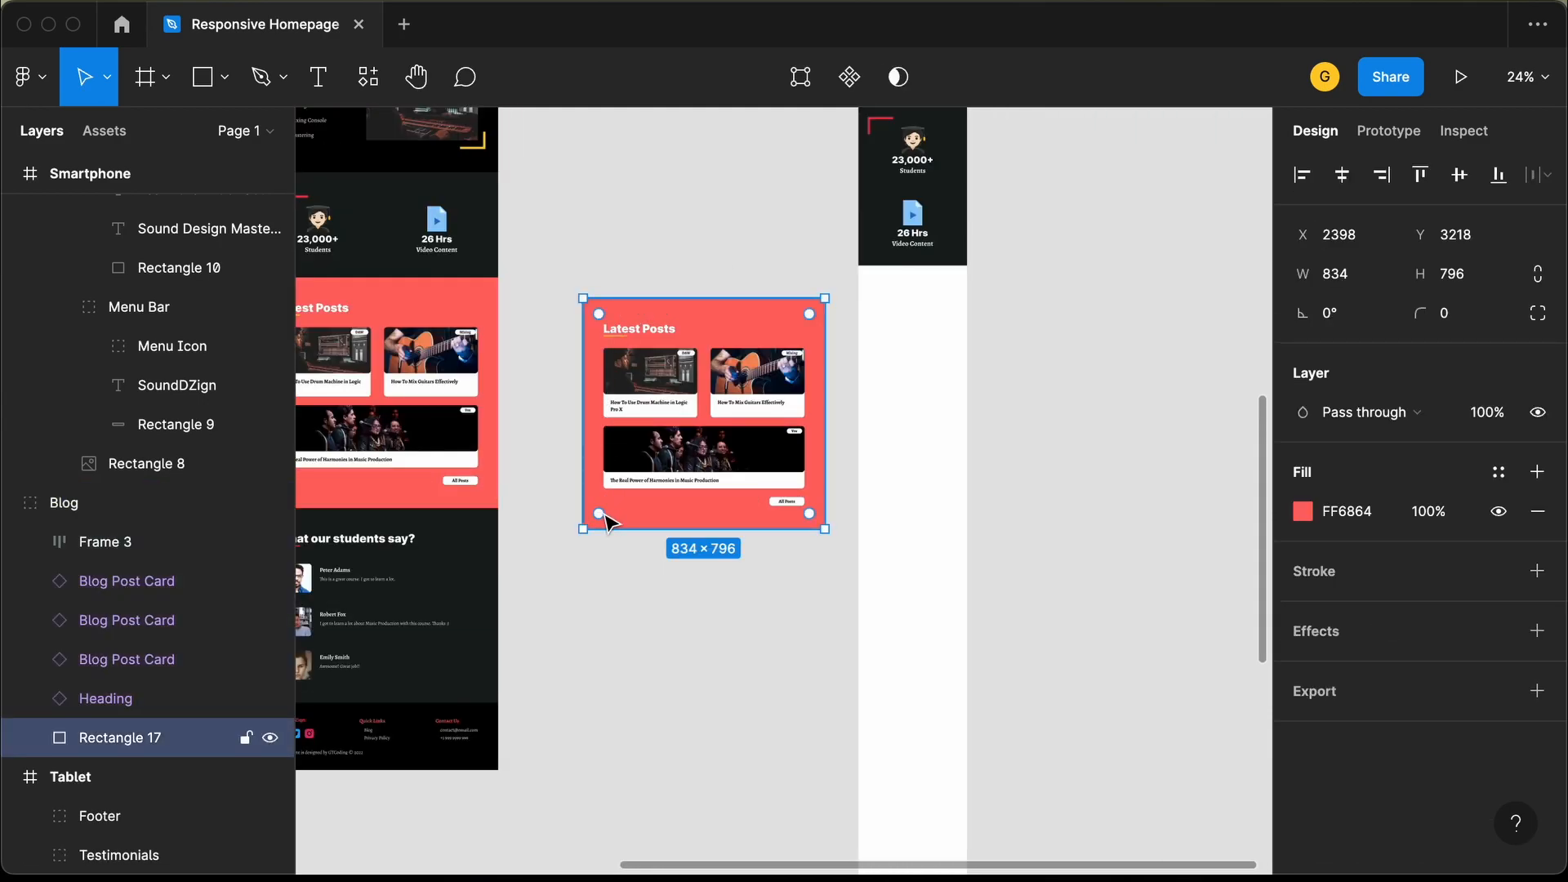
left_click(1366, 286)
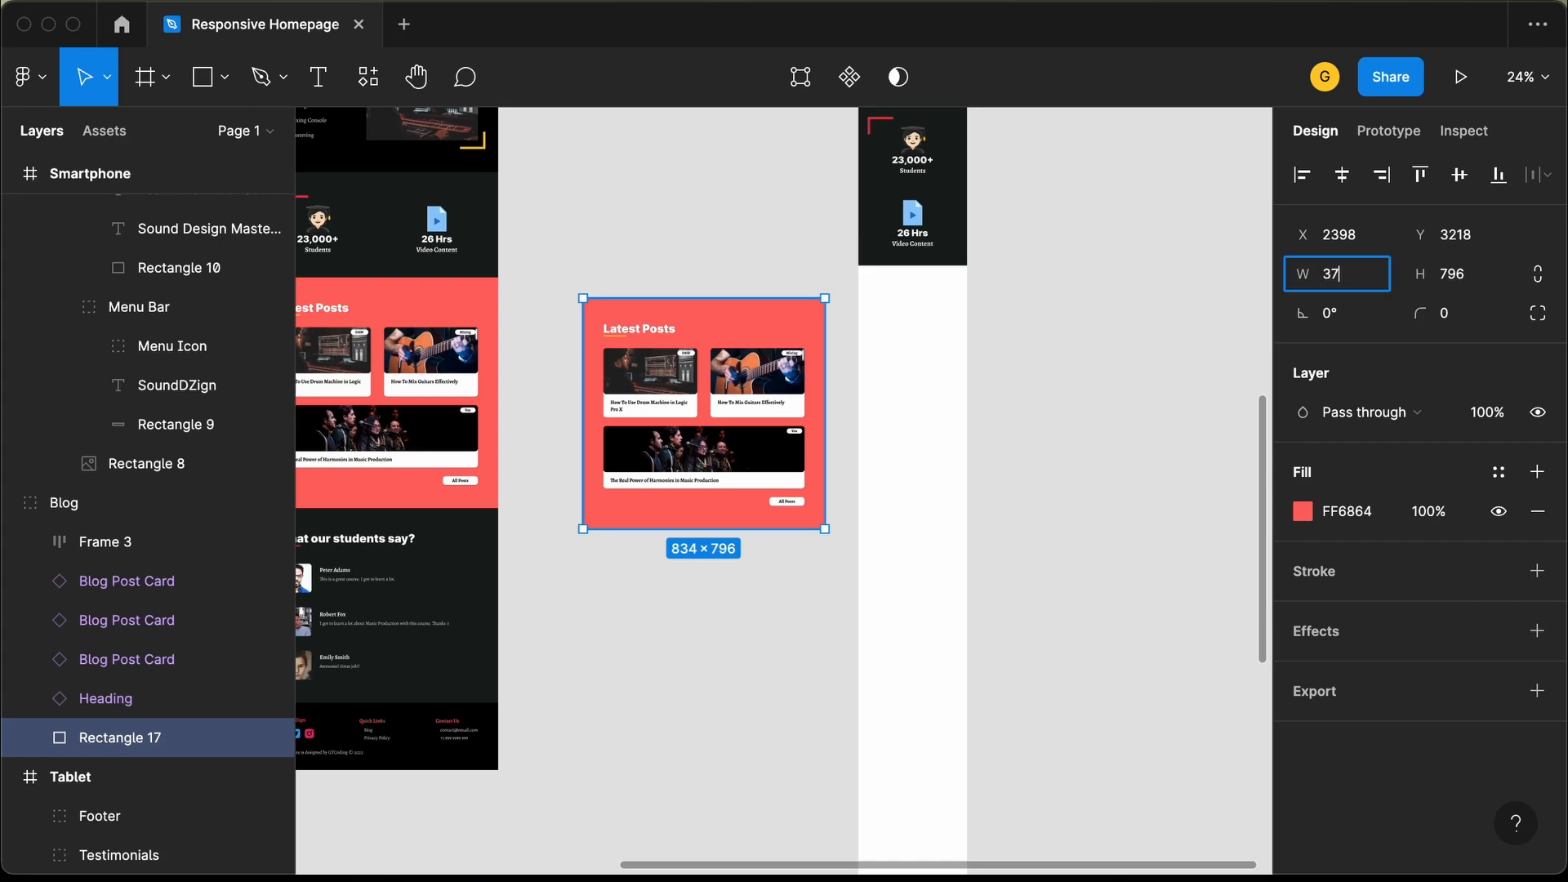
key("Return")
Switch the Latest Posts heading's Platform variant to Smartphone - Light.
scroll(677, 339, "up", 5)
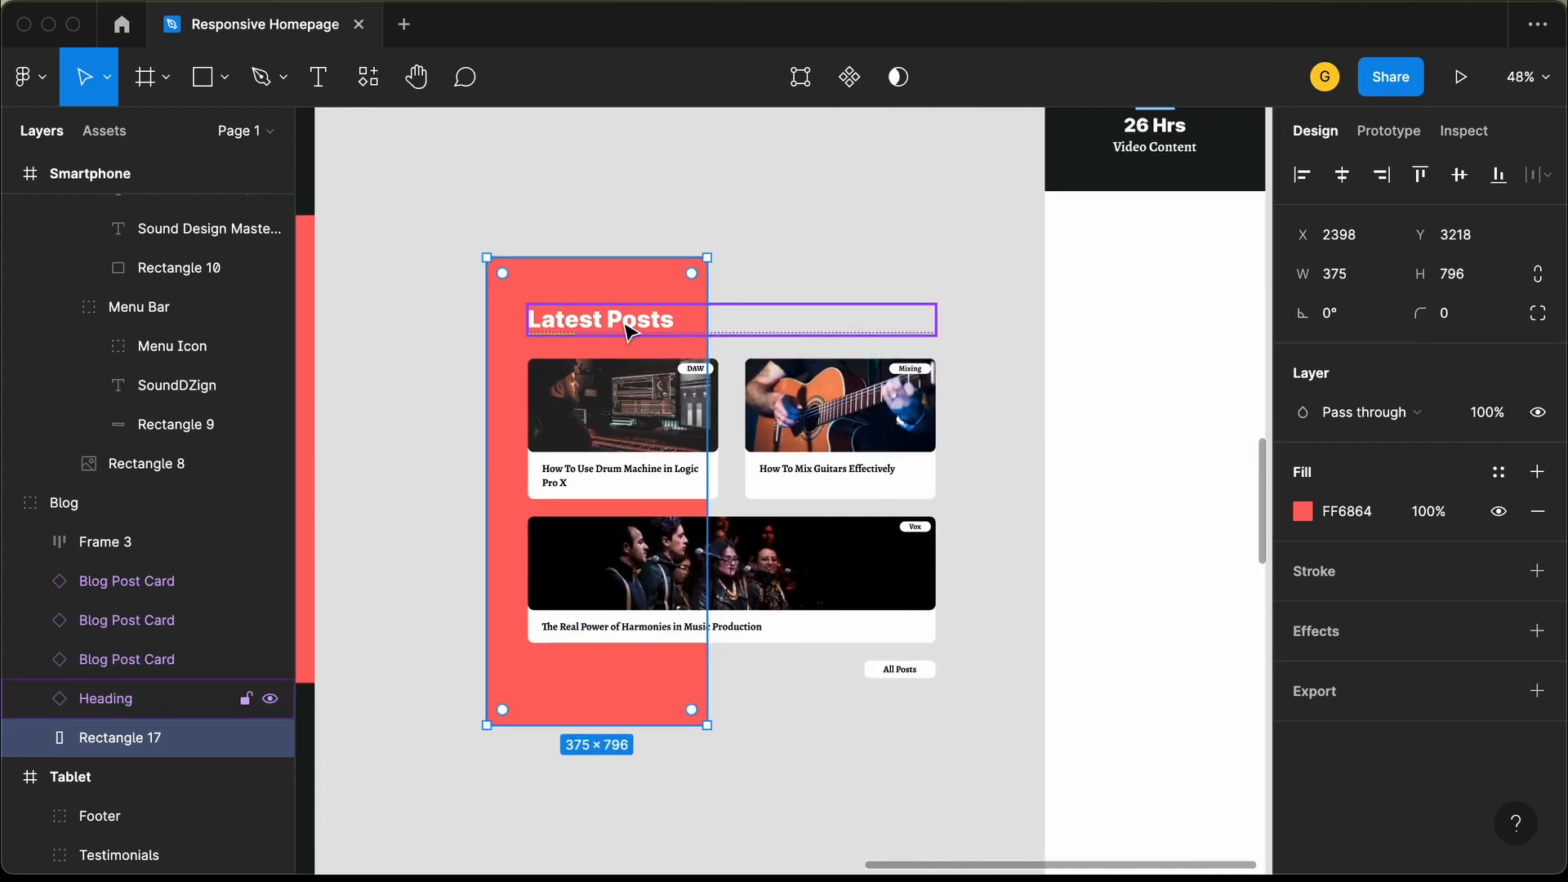
left_click(628, 327)
left_click(1470, 529)
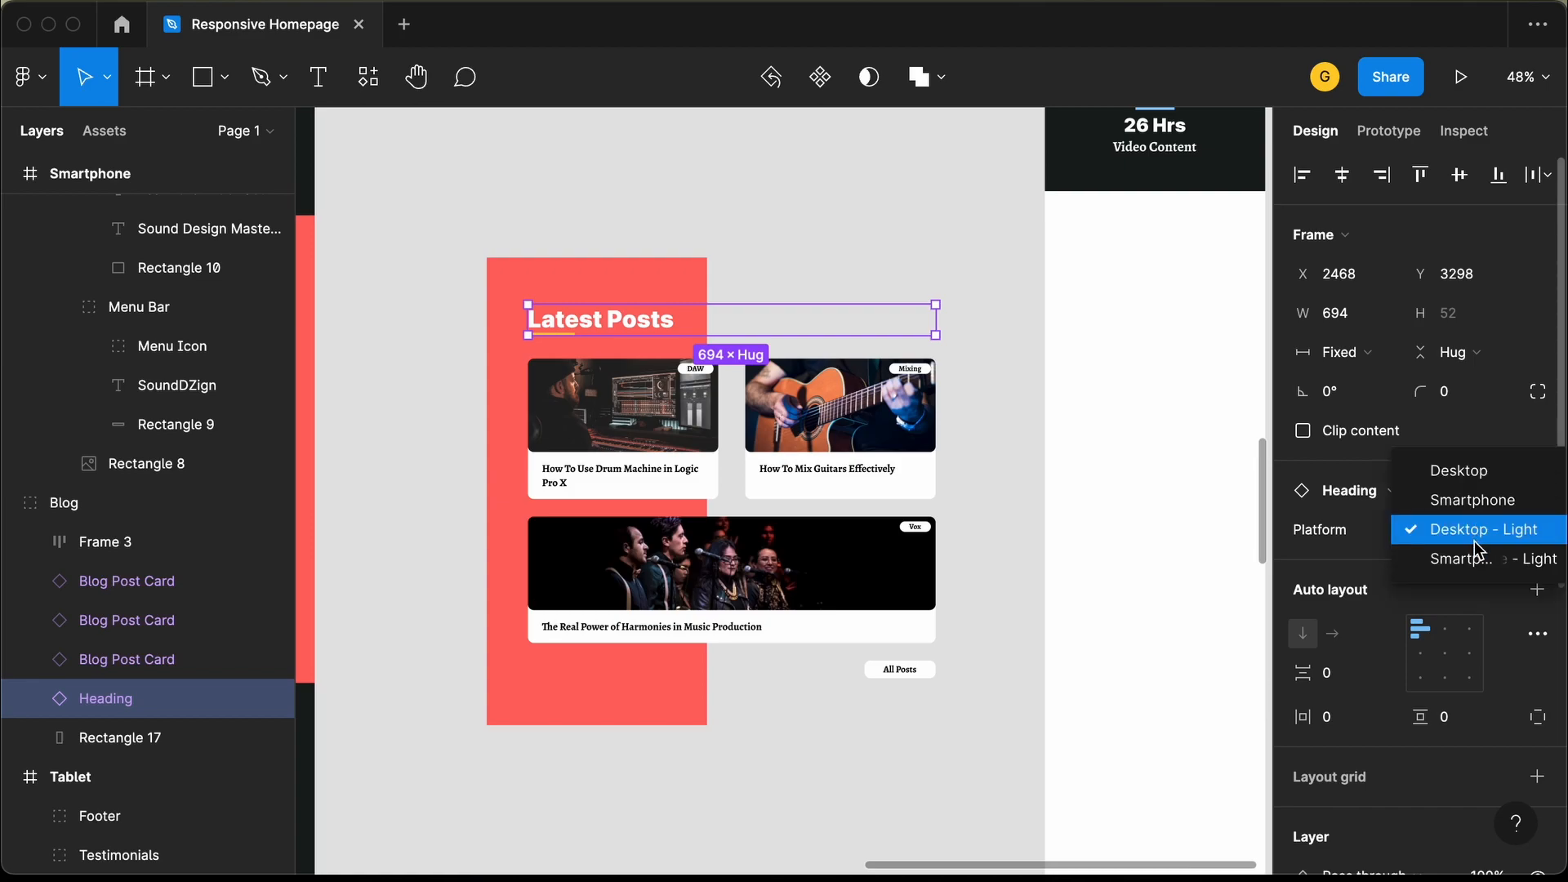
left_click(1487, 565)
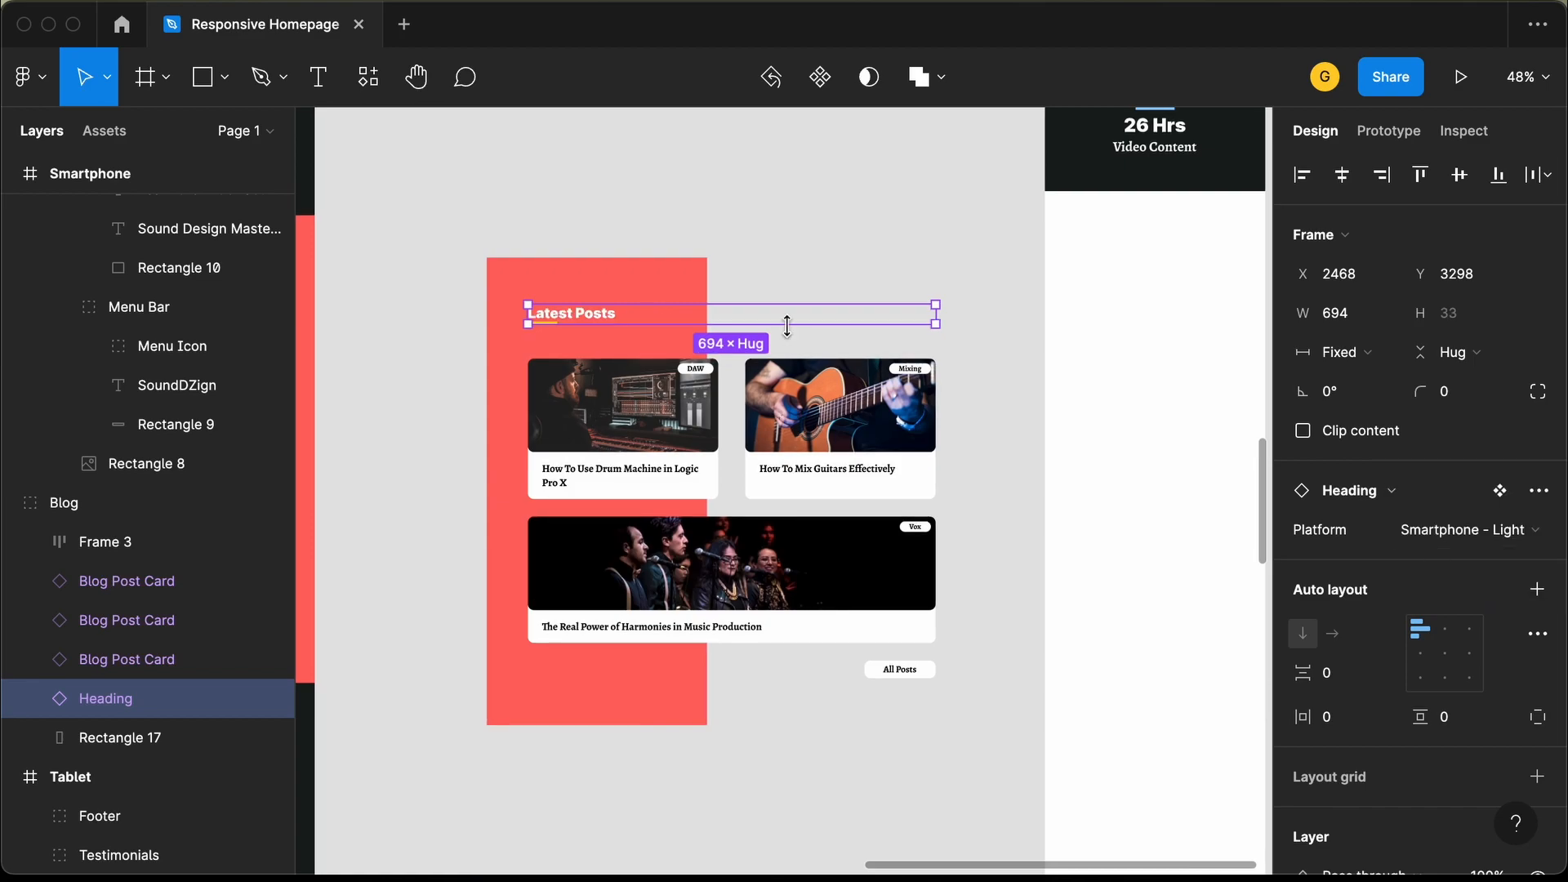
Move the Latest Posts heading up to Y 3278, leaving 60 px above it inside the coral background.
scroll(598, 324, "up", 8)
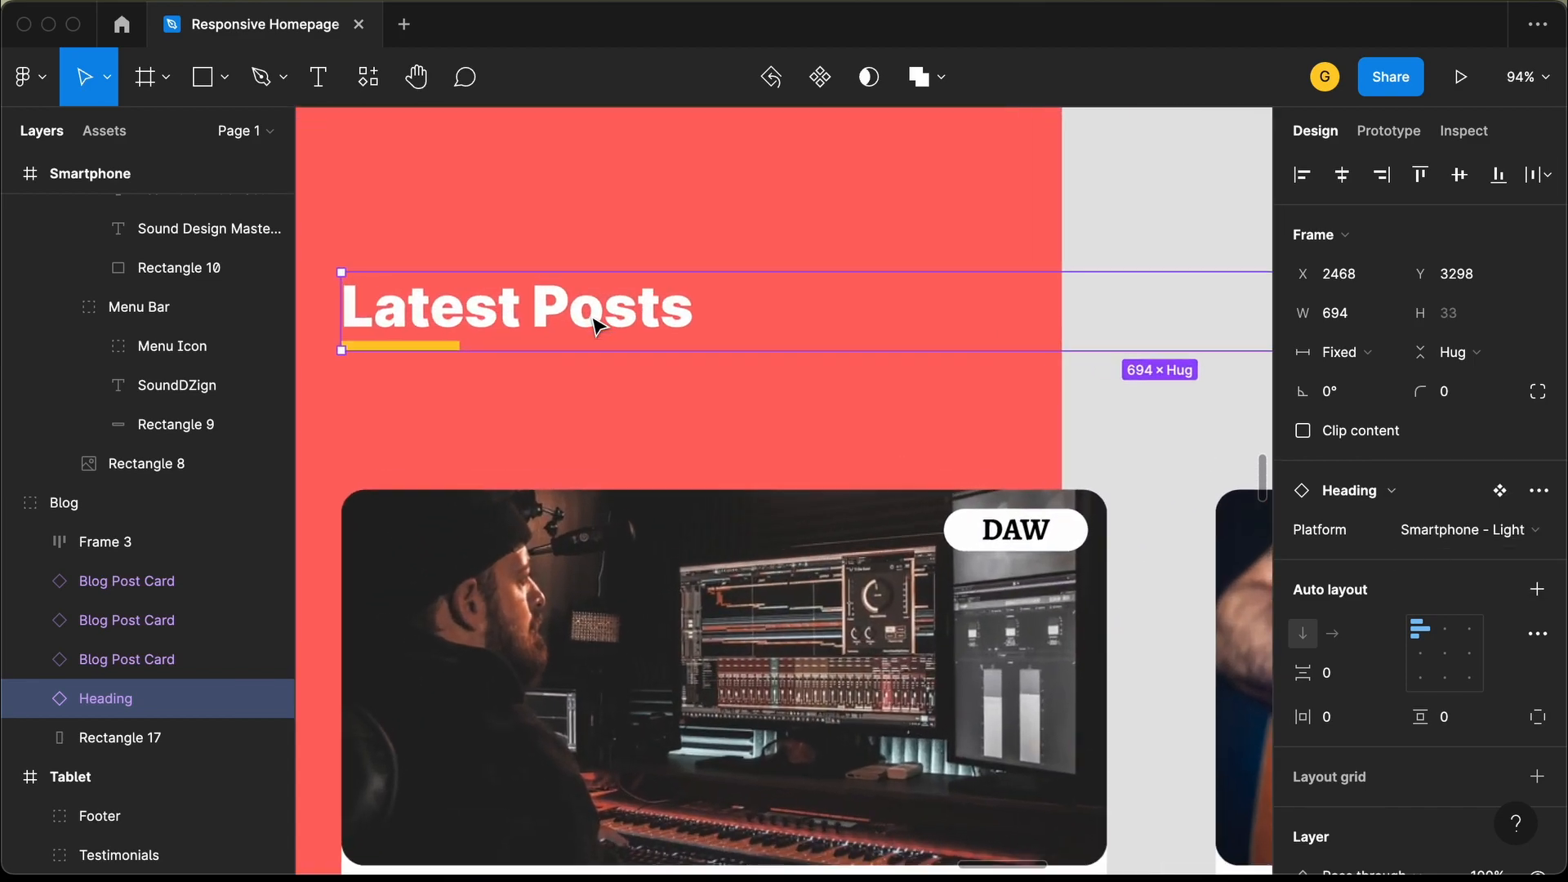
scroll(599, 324, "down", 4)
scroll(599, 325, "left", 2)
key("alt")
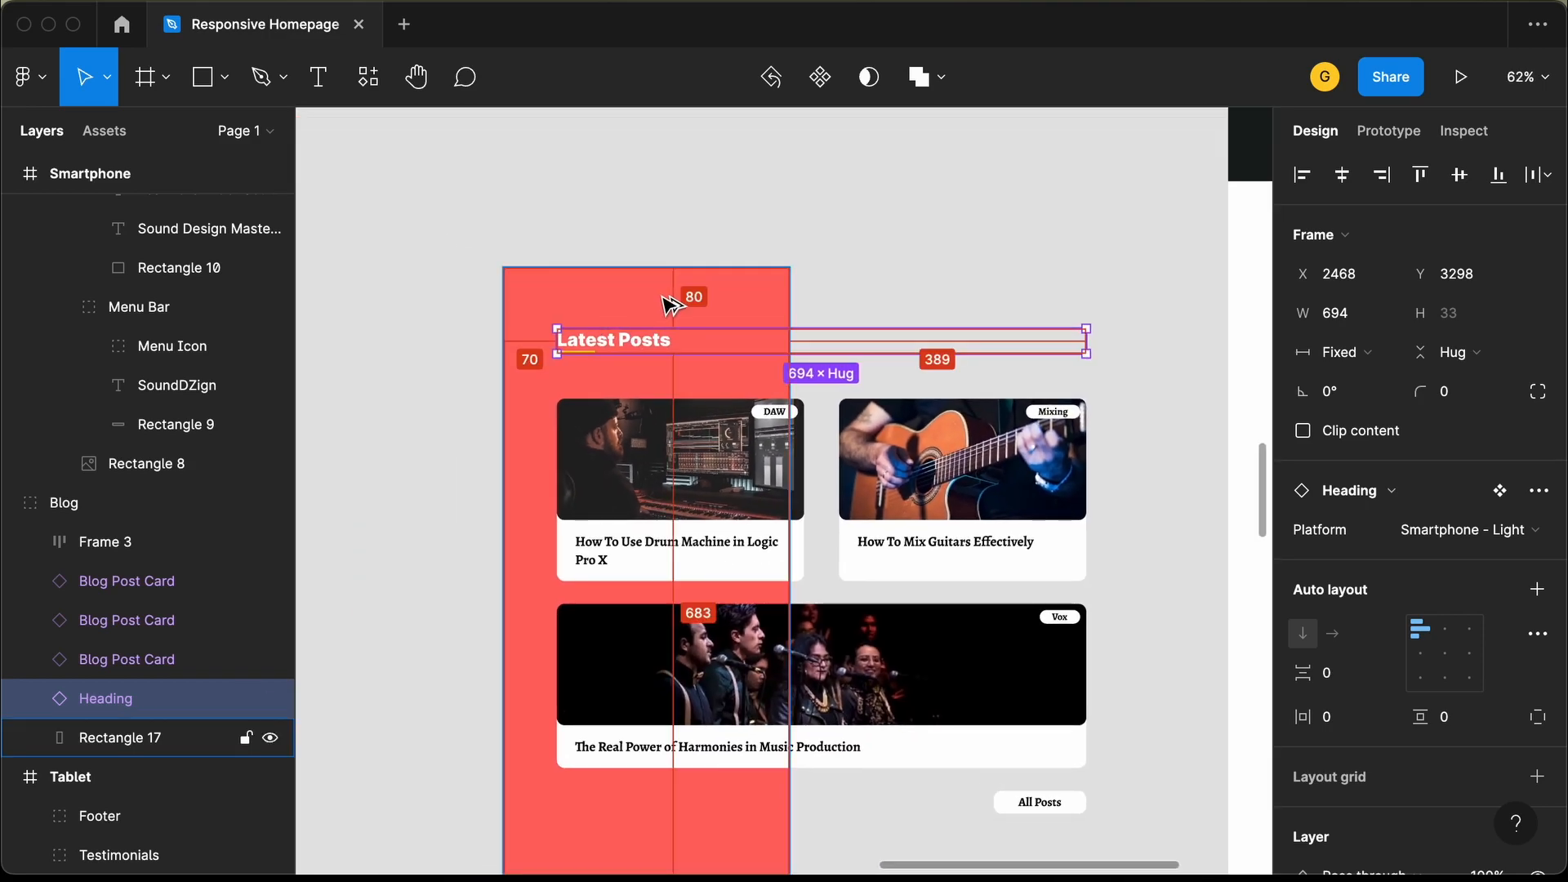
key("shift+Up")
key("shift+Up")
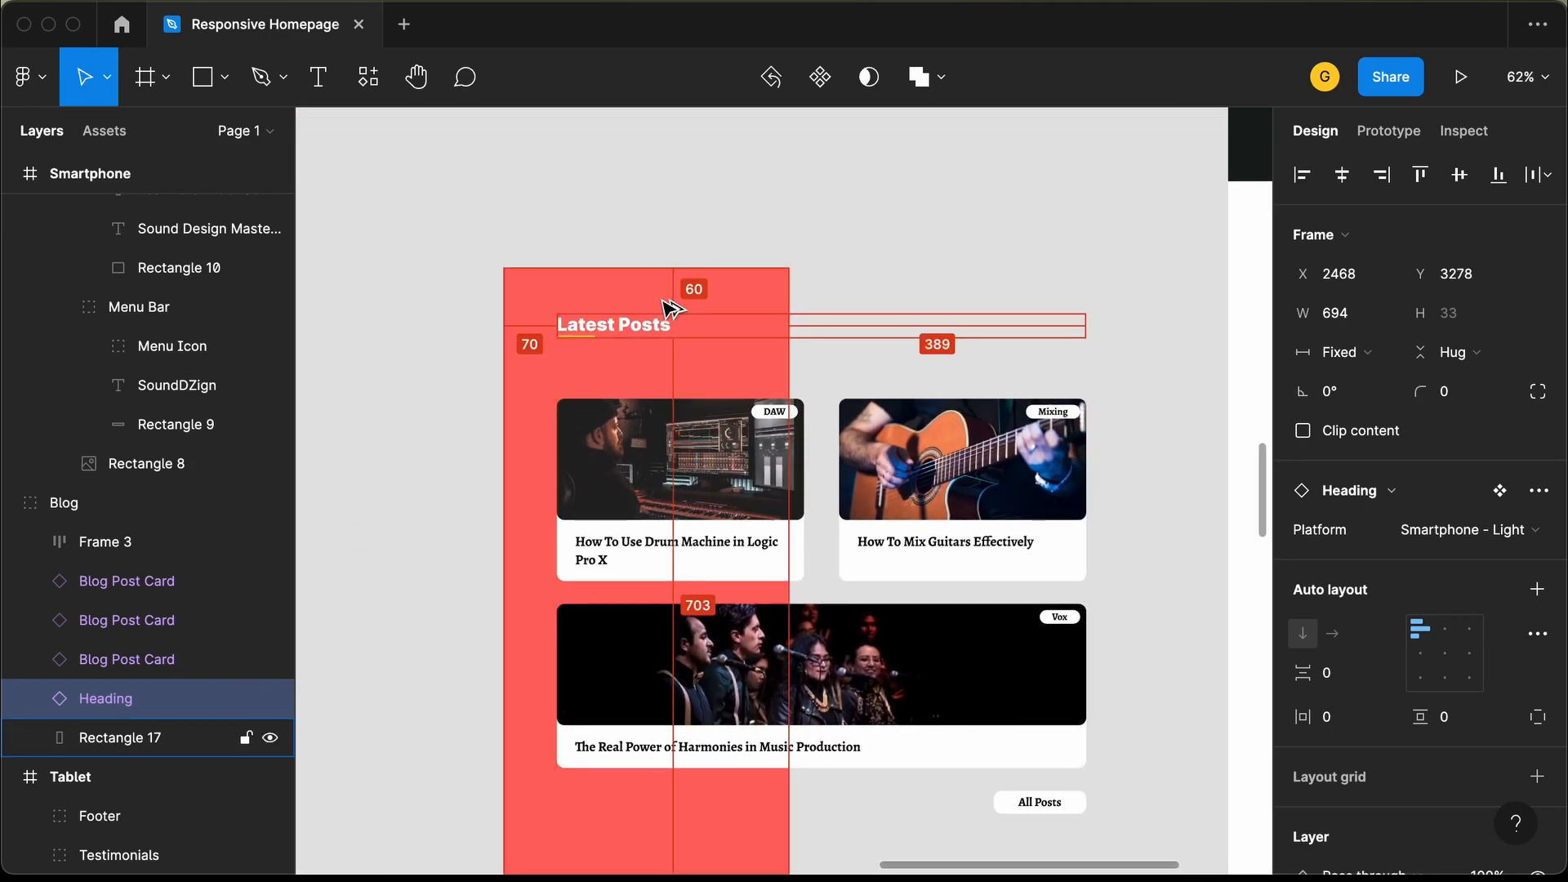
Inset the Latest Posts heading 32 px from the coral background's left edge and narrow it to about 311 px wide.
key("shift+Left")
key("shift+Left")
key("shift+Left")
key("shift+Left")
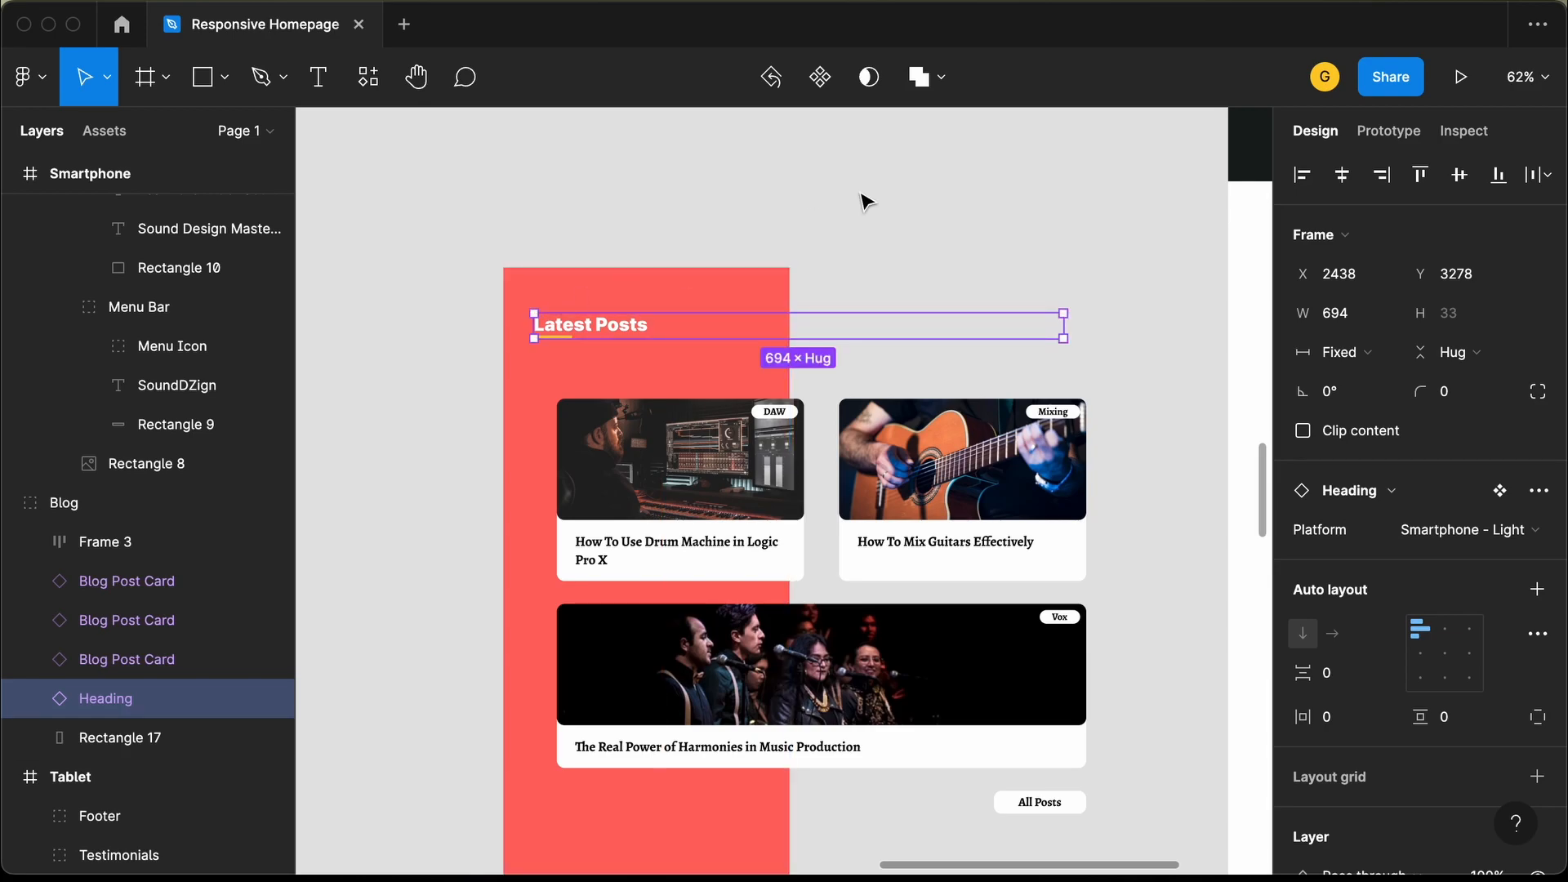
key("alt")
key("Right")
key("Right")
left_click_drag(1059, 325, 766, 326)
key("alt")
key("alt")
Place the drum machine card at X 2430, Y 3351, 40 px below the heading, and narrow it to 311 px.
left_click_drag(704, 503, 677, 479)
key("alt")
scroll(641, 336, "up", 5)
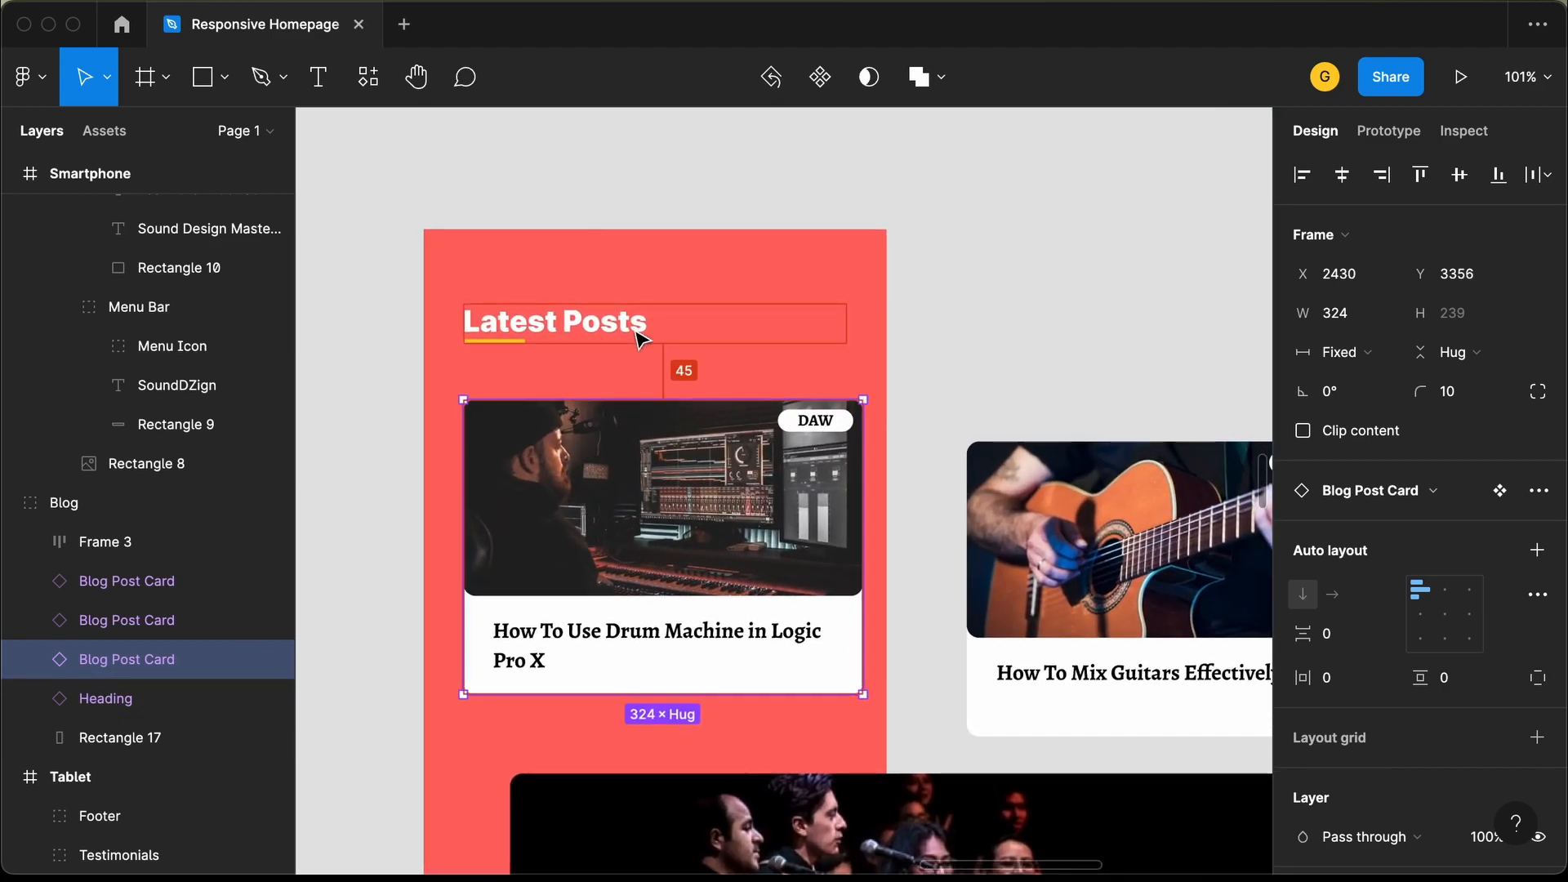
key("Up")
key("Up")
key("Up")
key("Up")
key("Up")
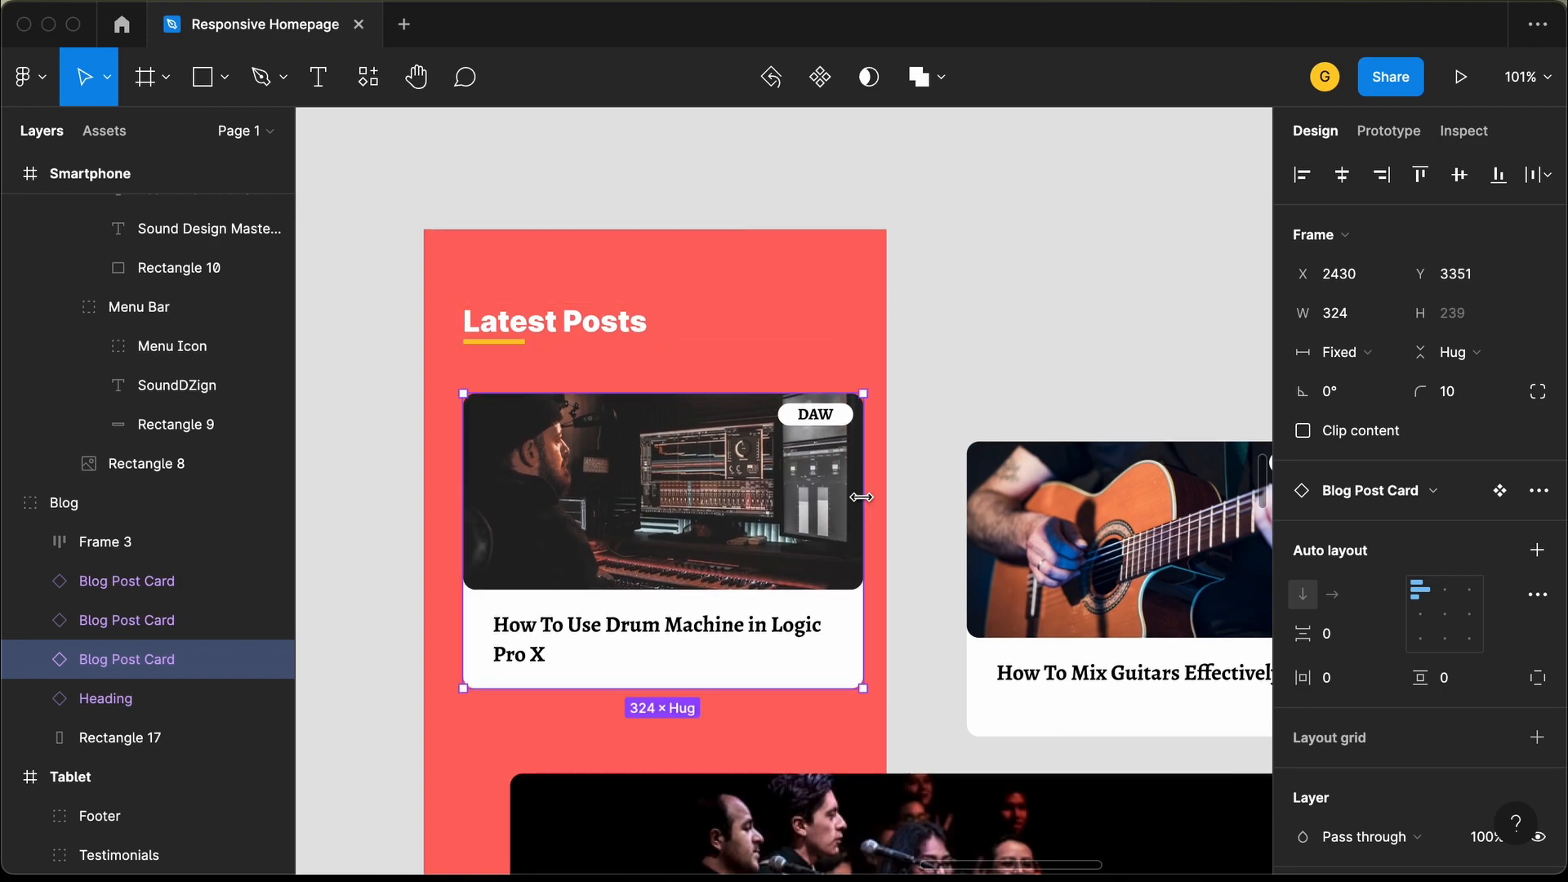
left_click_drag(860, 497, 848, 498)
key("alt")
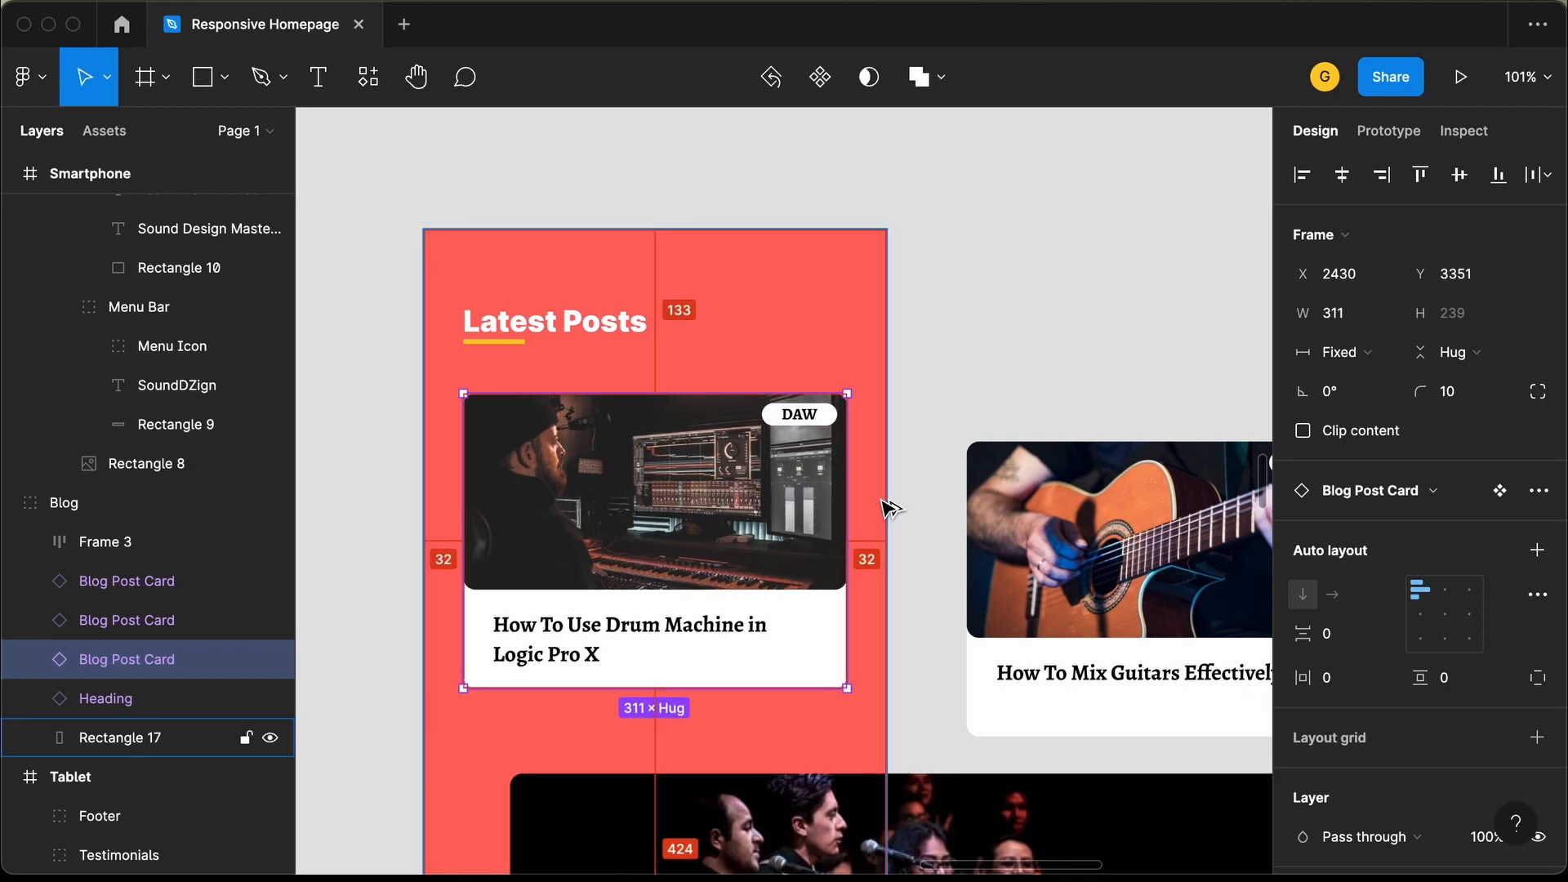
Extend the coral background rectangle downward to a height of about 1392 px.
scroll(890, 508, "down", 5)
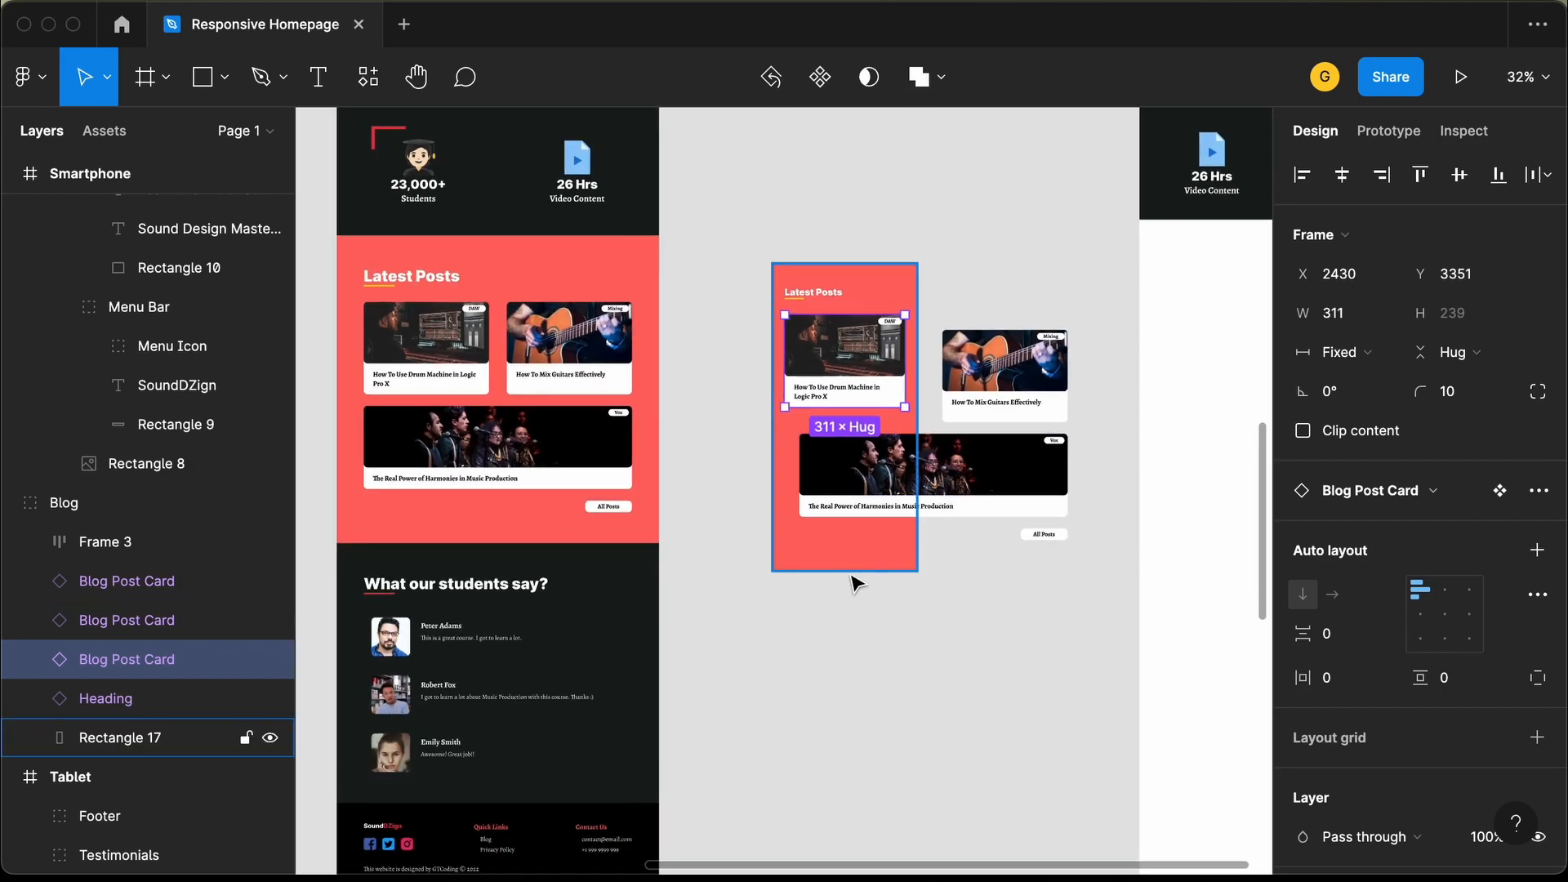
left_click(847, 571)
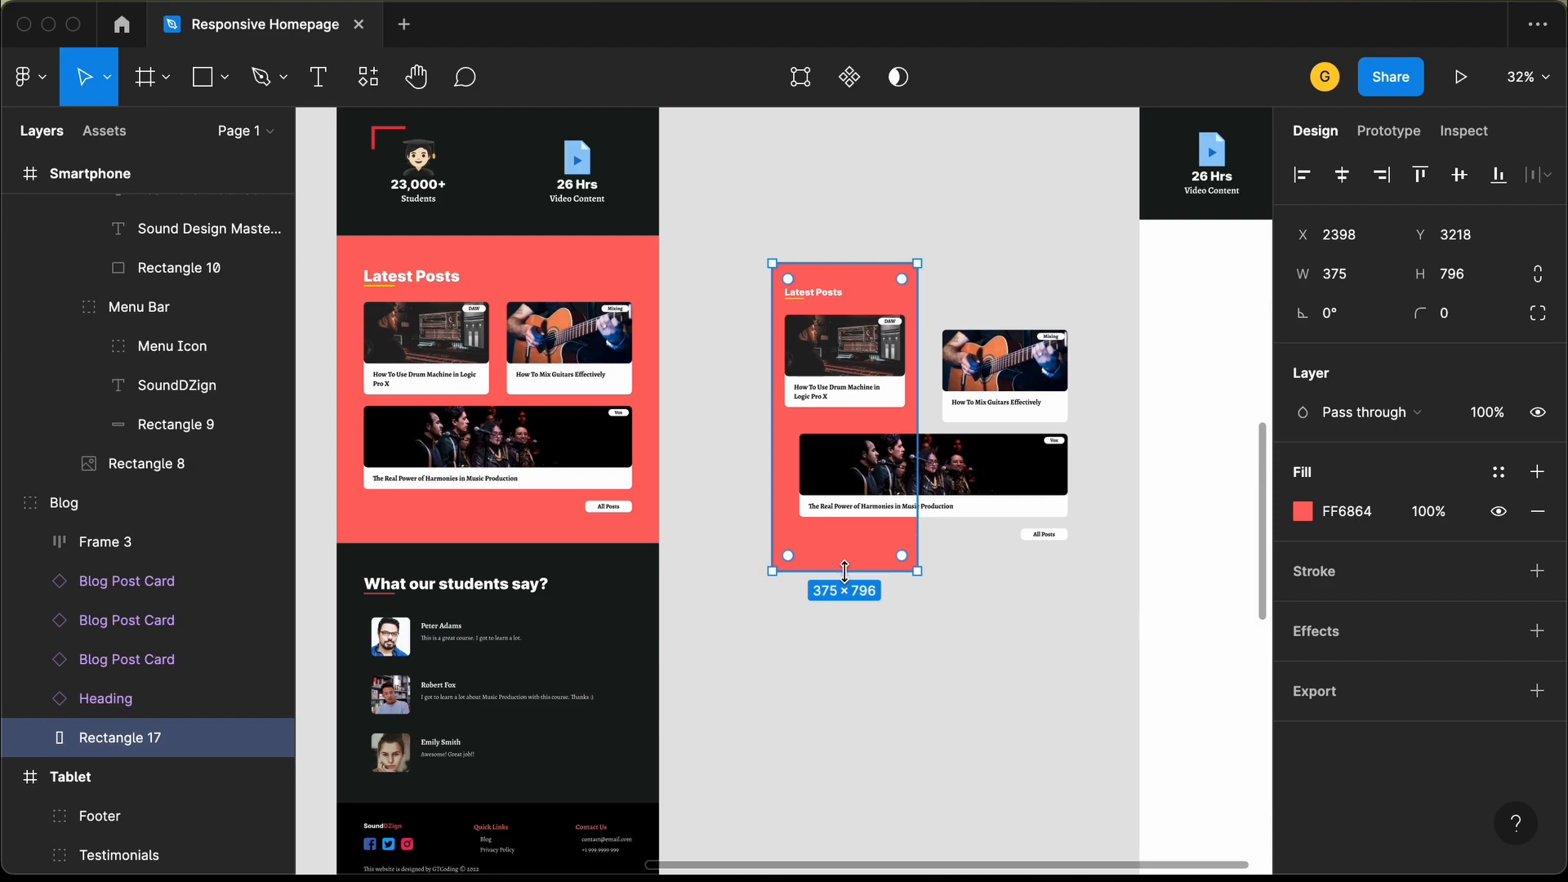
left_click_drag(845, 572, 844, 800)
Move the harmonies card down, then place the guitar card under the drum machine card at X 2430, Y 3630, 311 px wide.
left_click(934, 494)
left_click_drag(962, 490, 936, 620)
left_click(1019, 380)
left_click_drag(1019, 380, 860, 473)
scroll(874, 445, "up", 5)
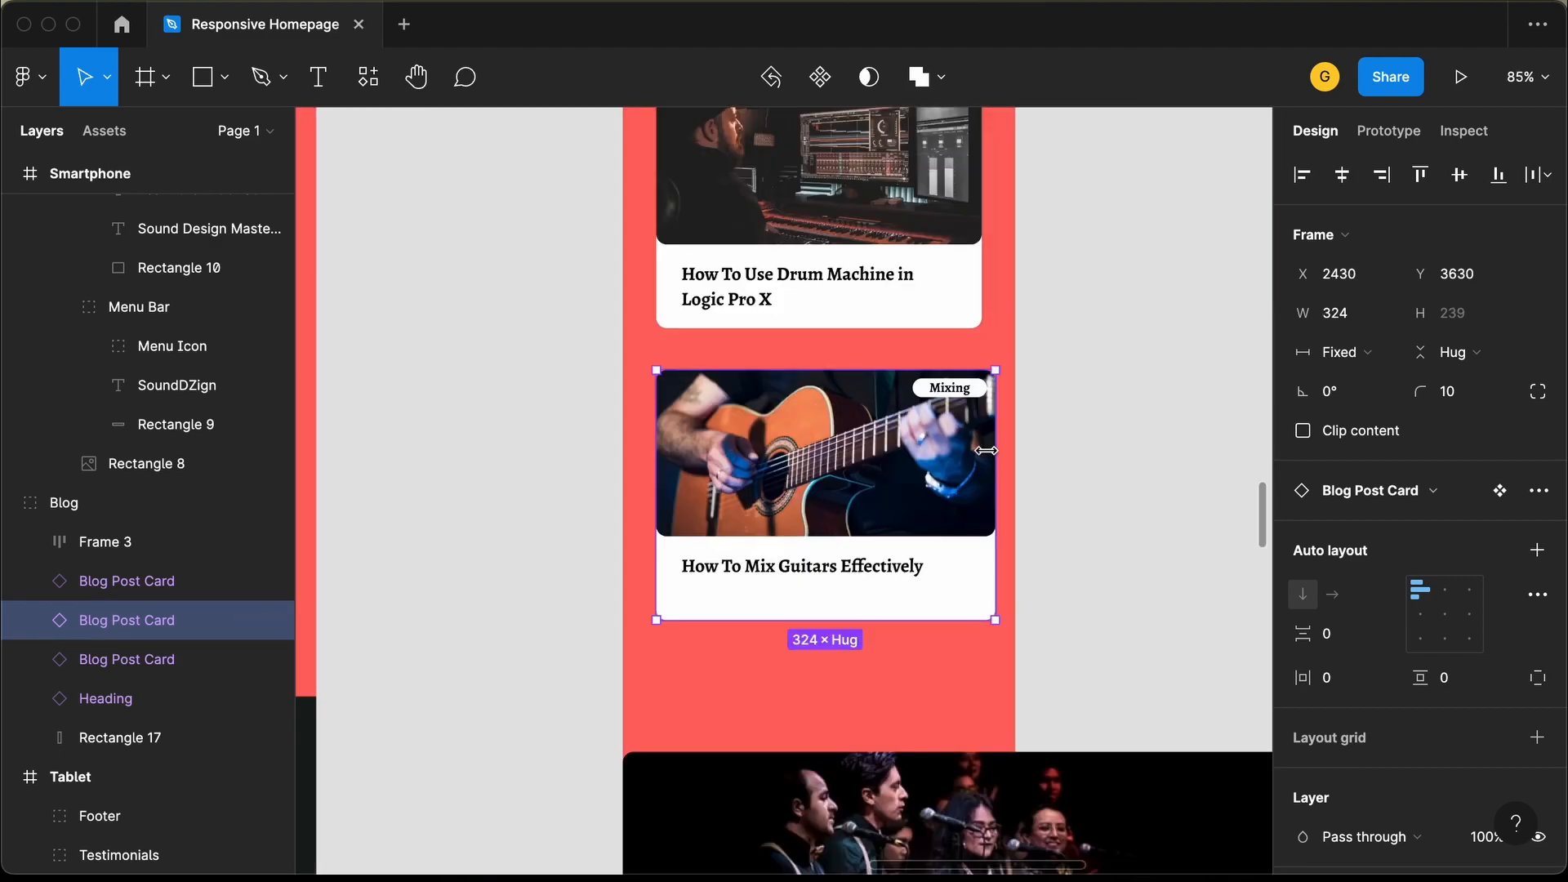
left_click_drag(997, 459, 983, 459)
Place the harmonies card below the guitar card at X 2430, Y 3909 and narrow it to 311 px.
scroll(939, 563, "down", 3)
left_click_drag(895, 615, 935, 543)
scroll(940, 531, "down", 5)
scroll(942, 531, "right", 2)
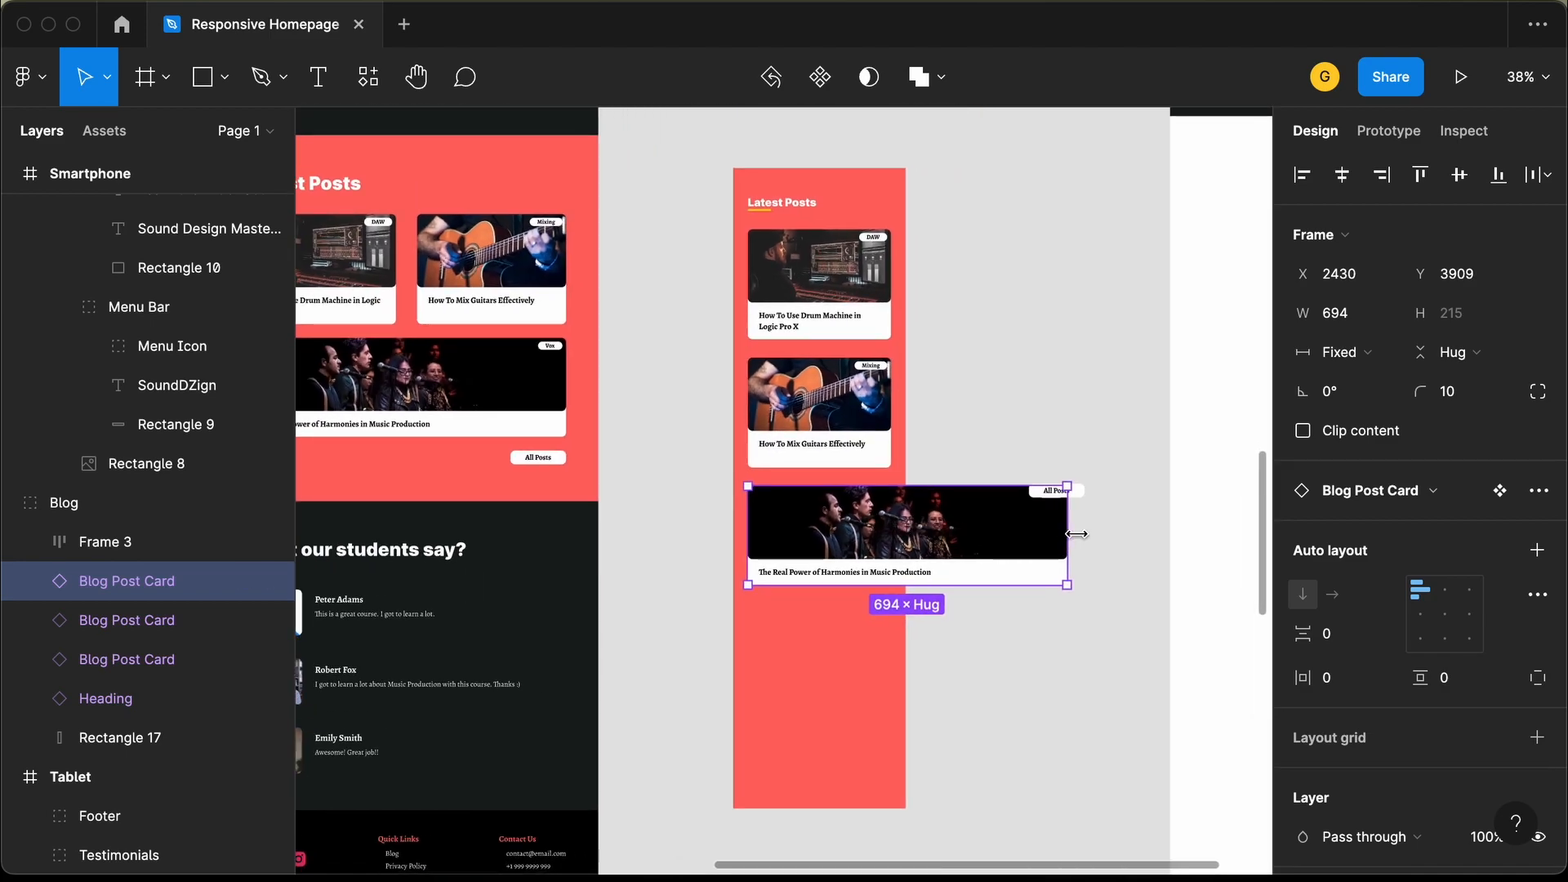
left_click_drag(1077, 534, 895, 530)
scroll(866, 424, "up", 2)
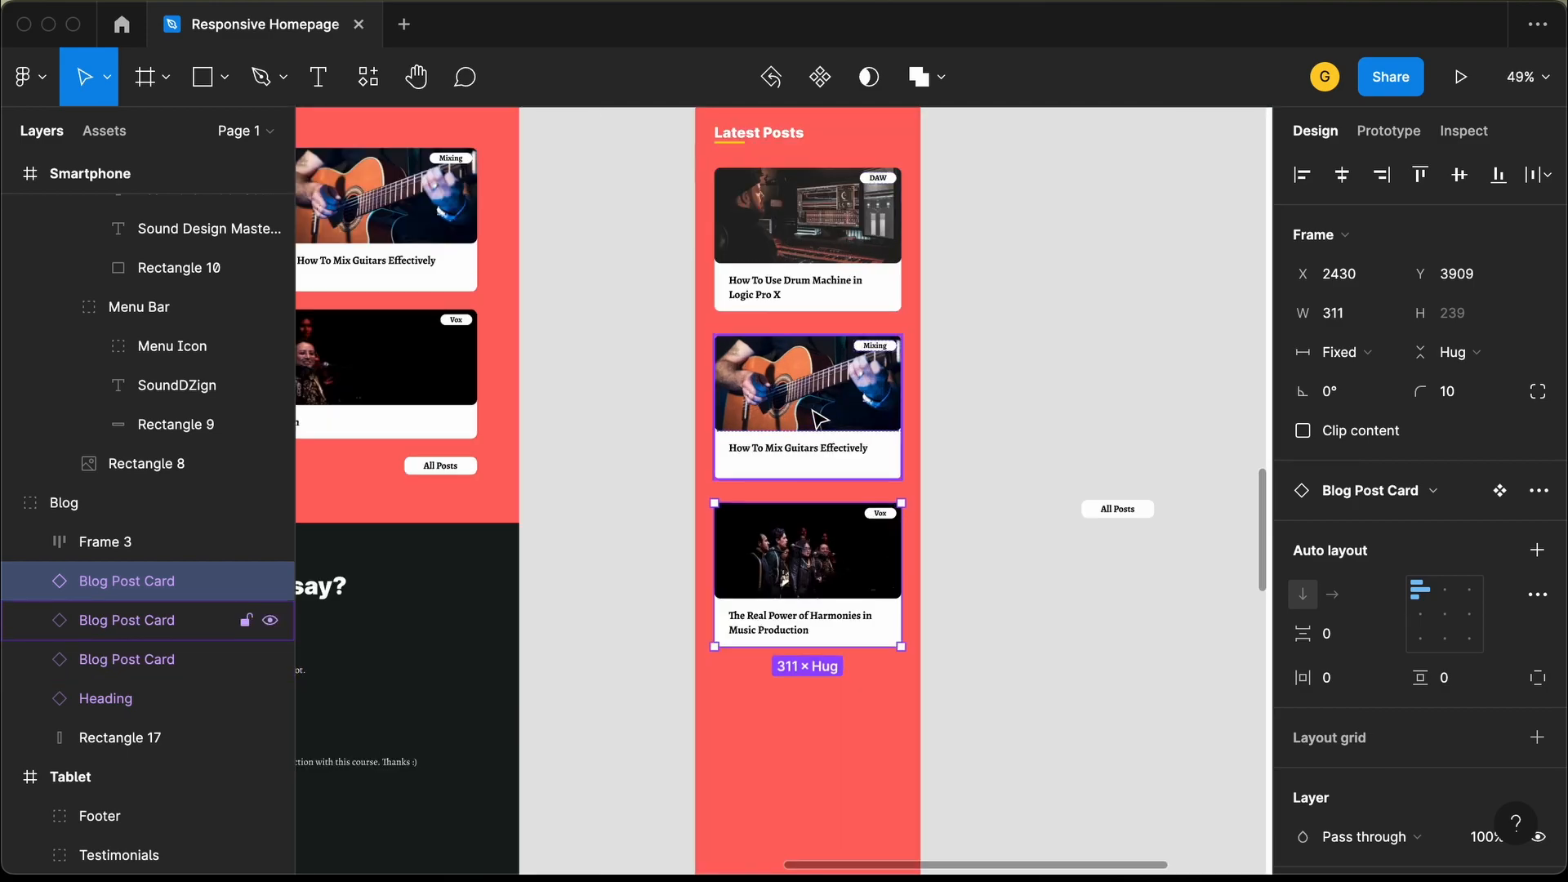
Set the vertical spacing between the three blog post cards to 30 px.
left_click(821, 380, "shift")
left_click(817, 245, "shift")
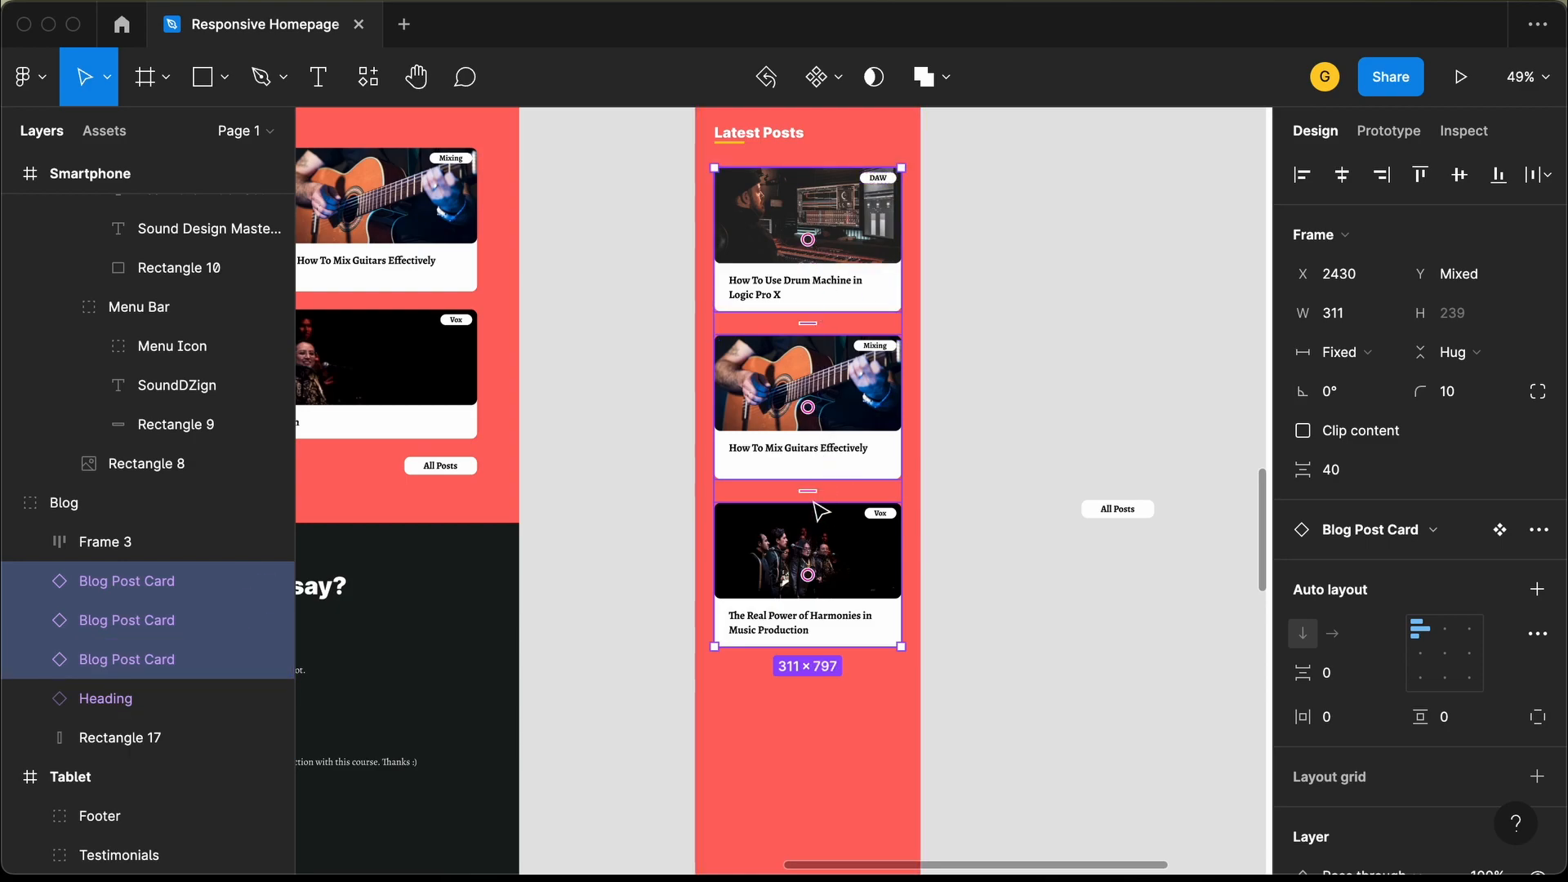
scroll(813, 498, "up", 5)
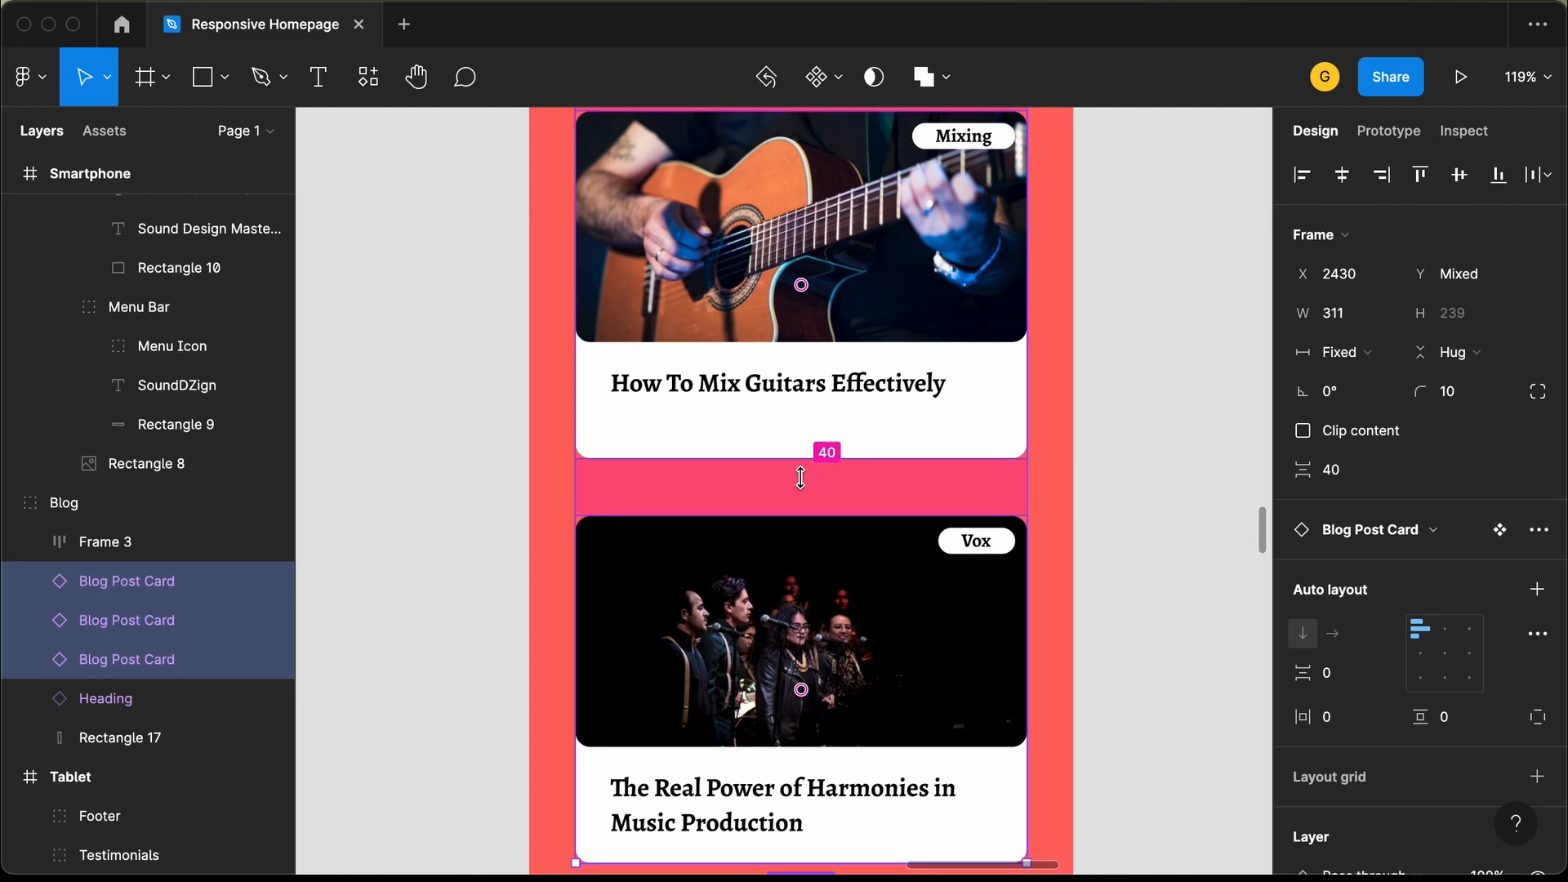
left_click_drag(801, 478, 800, 466)
scroll(800, 467, "down", 3)
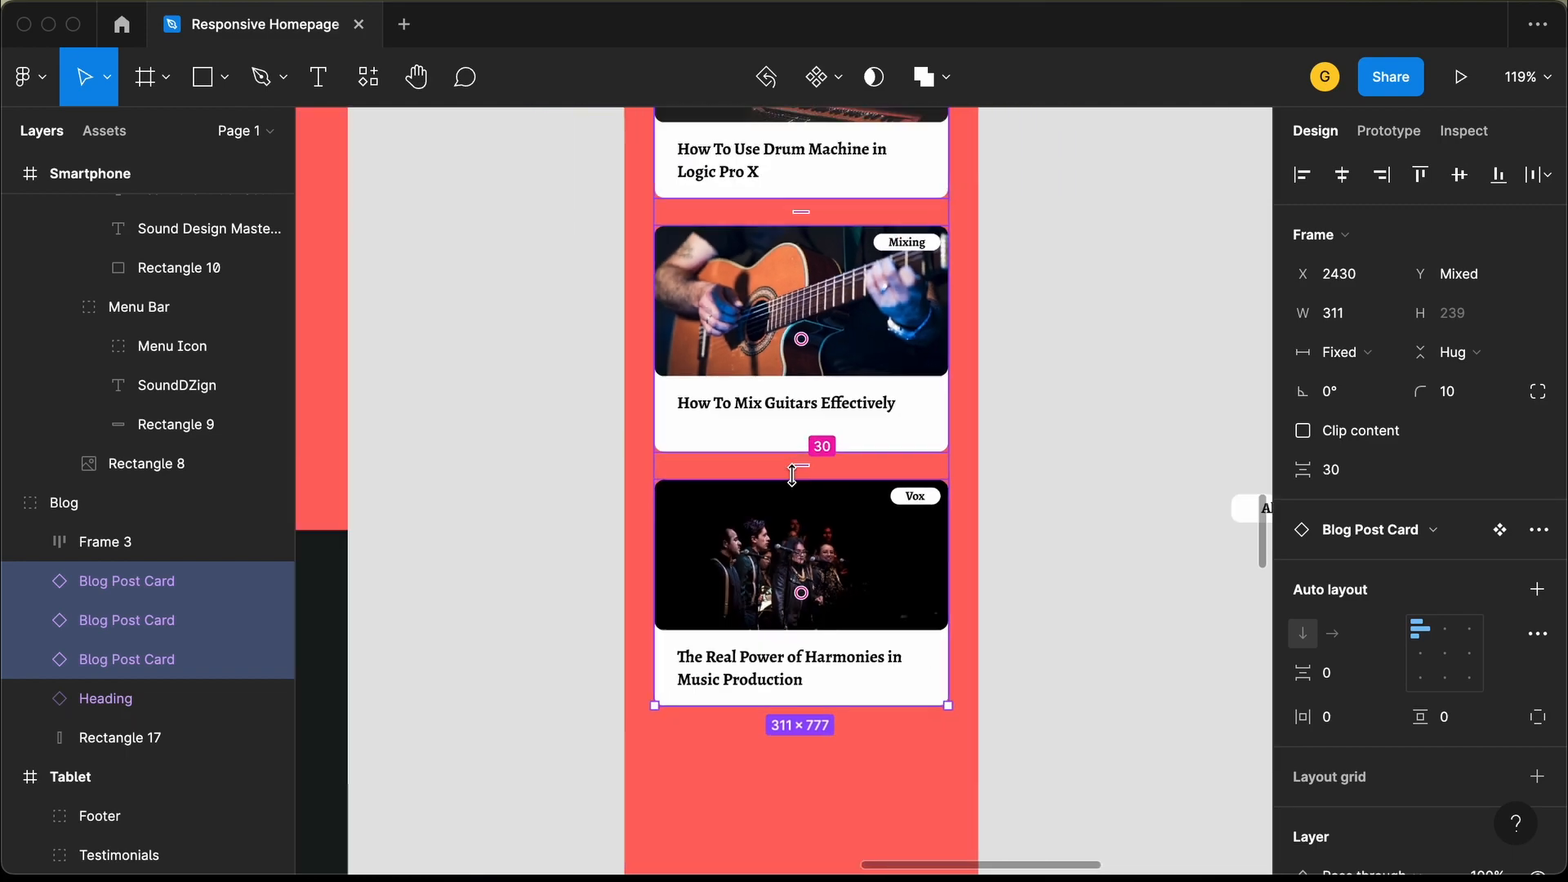
left_click(988, 266)
left_click(847, 270)
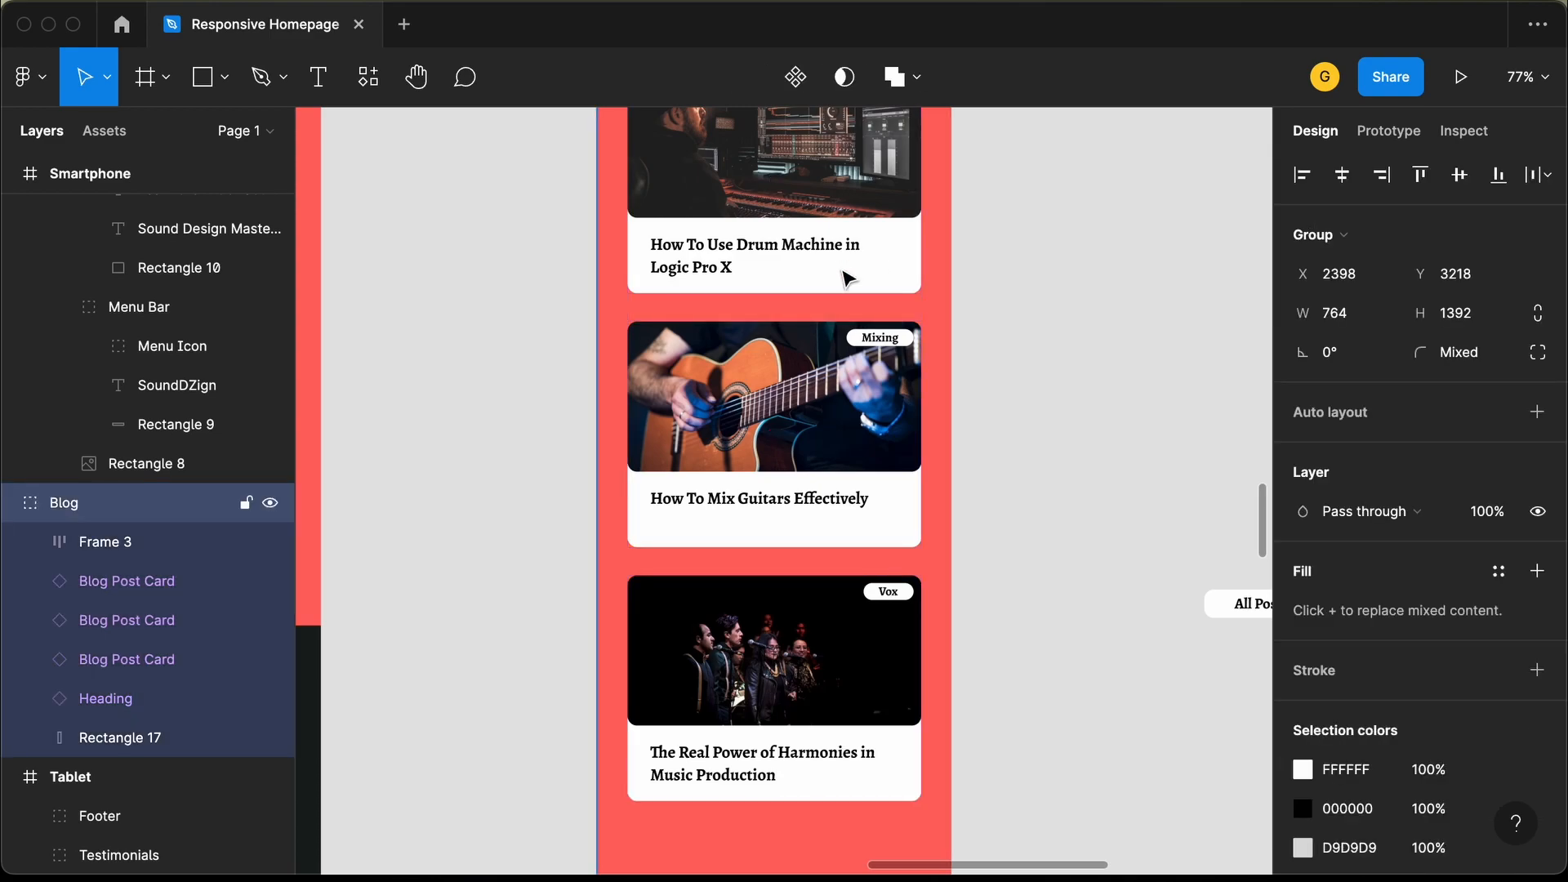
left_click(847, 280)
left_click(829, 379)
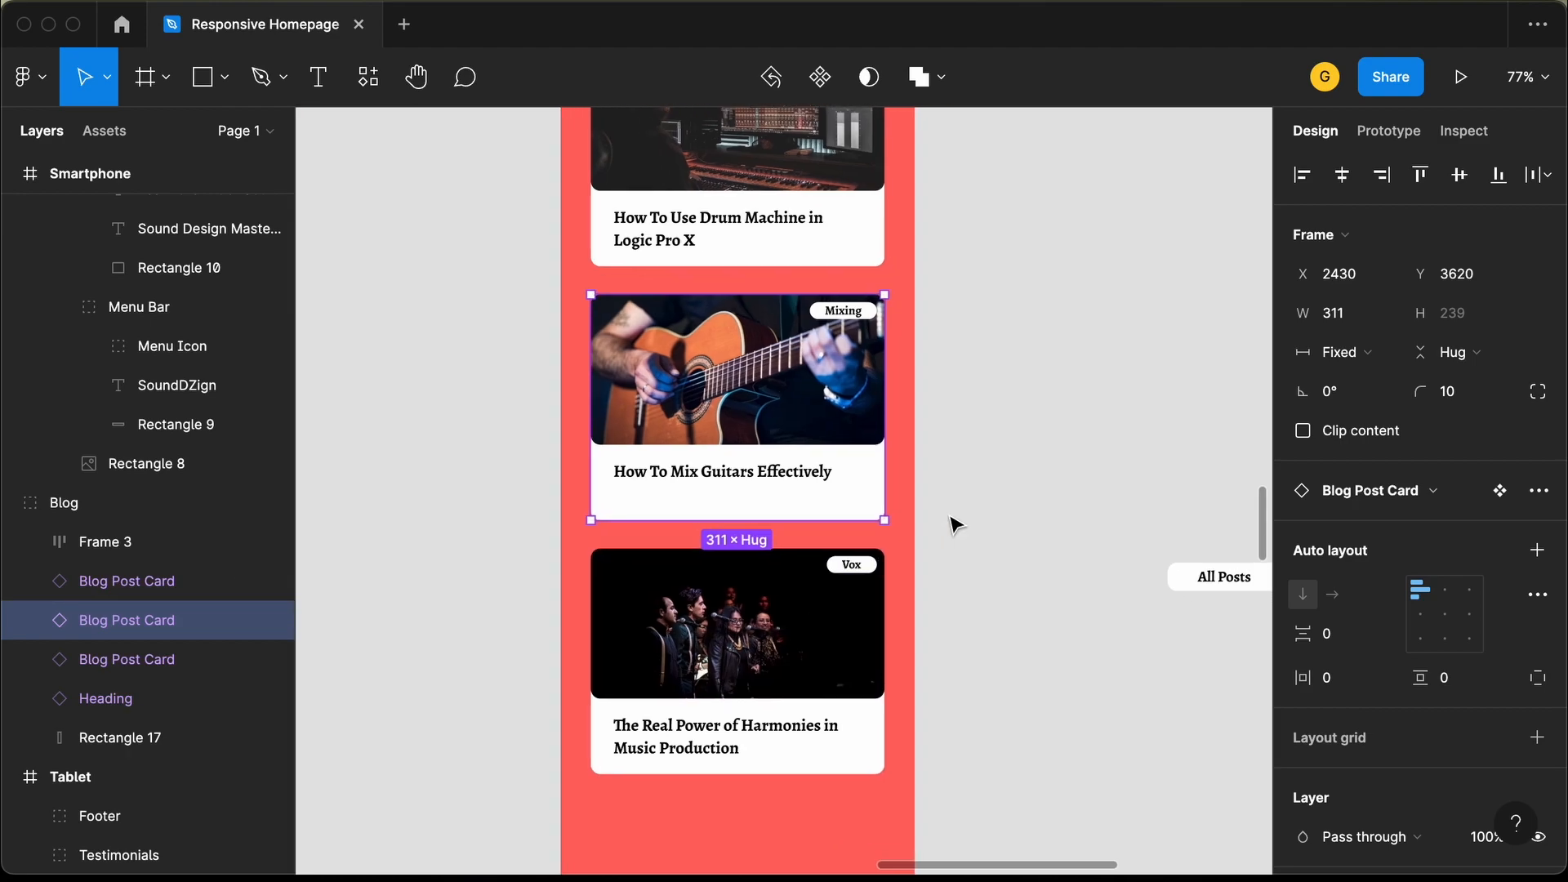
Move the All Posts button below the last card at about X 2620, Y 4152, aligned with the cards' right edge.
scroll(894, 471, "down", 5)
left_click(1115, 555)
left_click_drag(1118, 554, 872, 705)
Shorten the coral background rectangle to a height of about 1033 px, ending a little below the All Posts button.
scroll(872, 705, "up", 5)
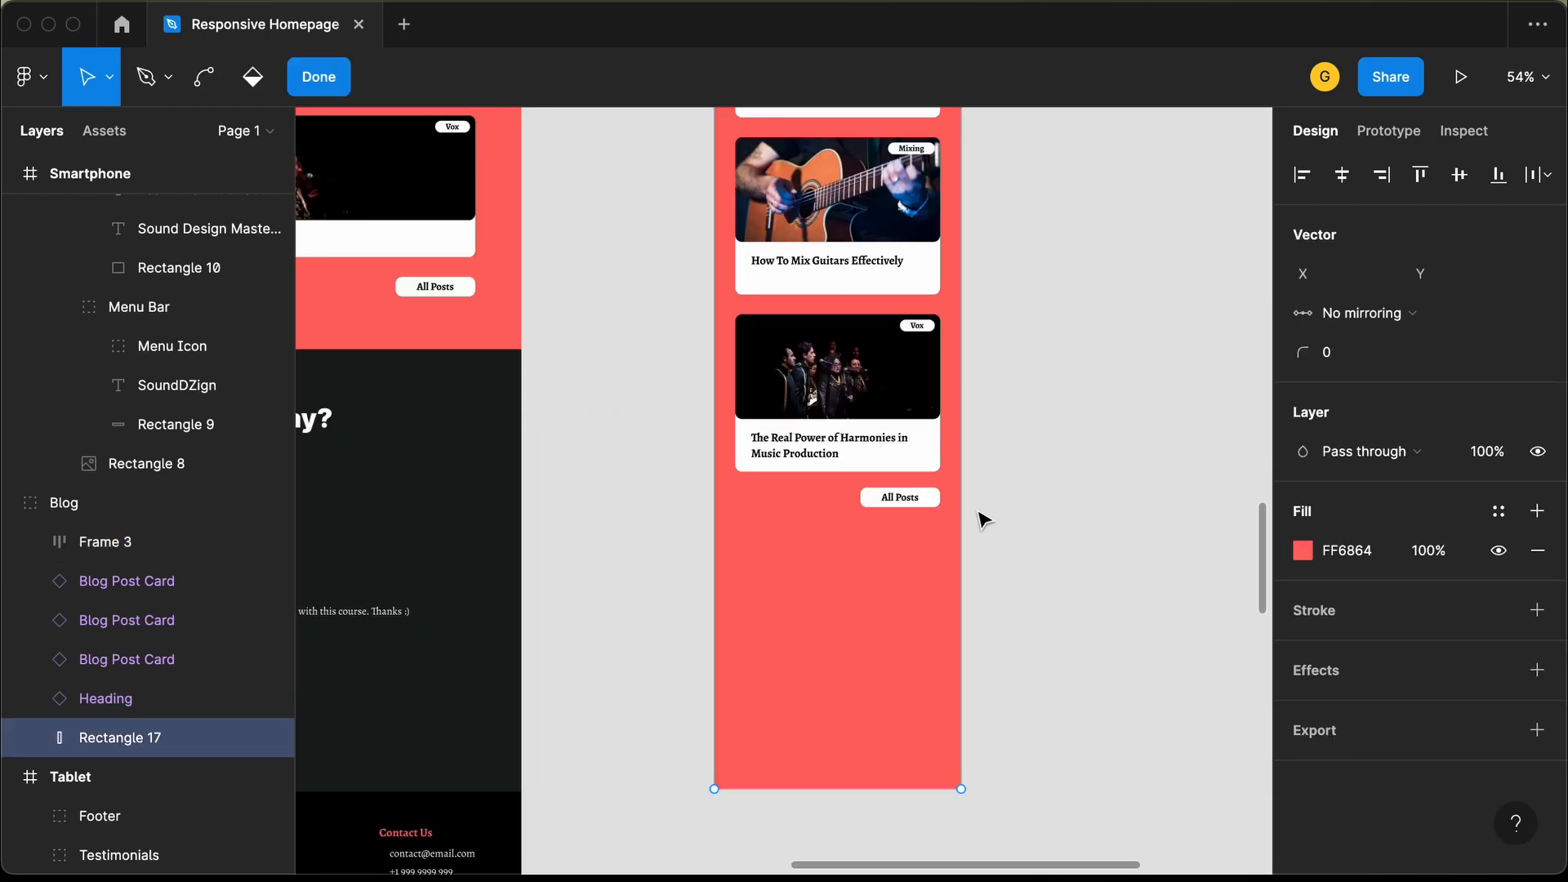
key("Escape")
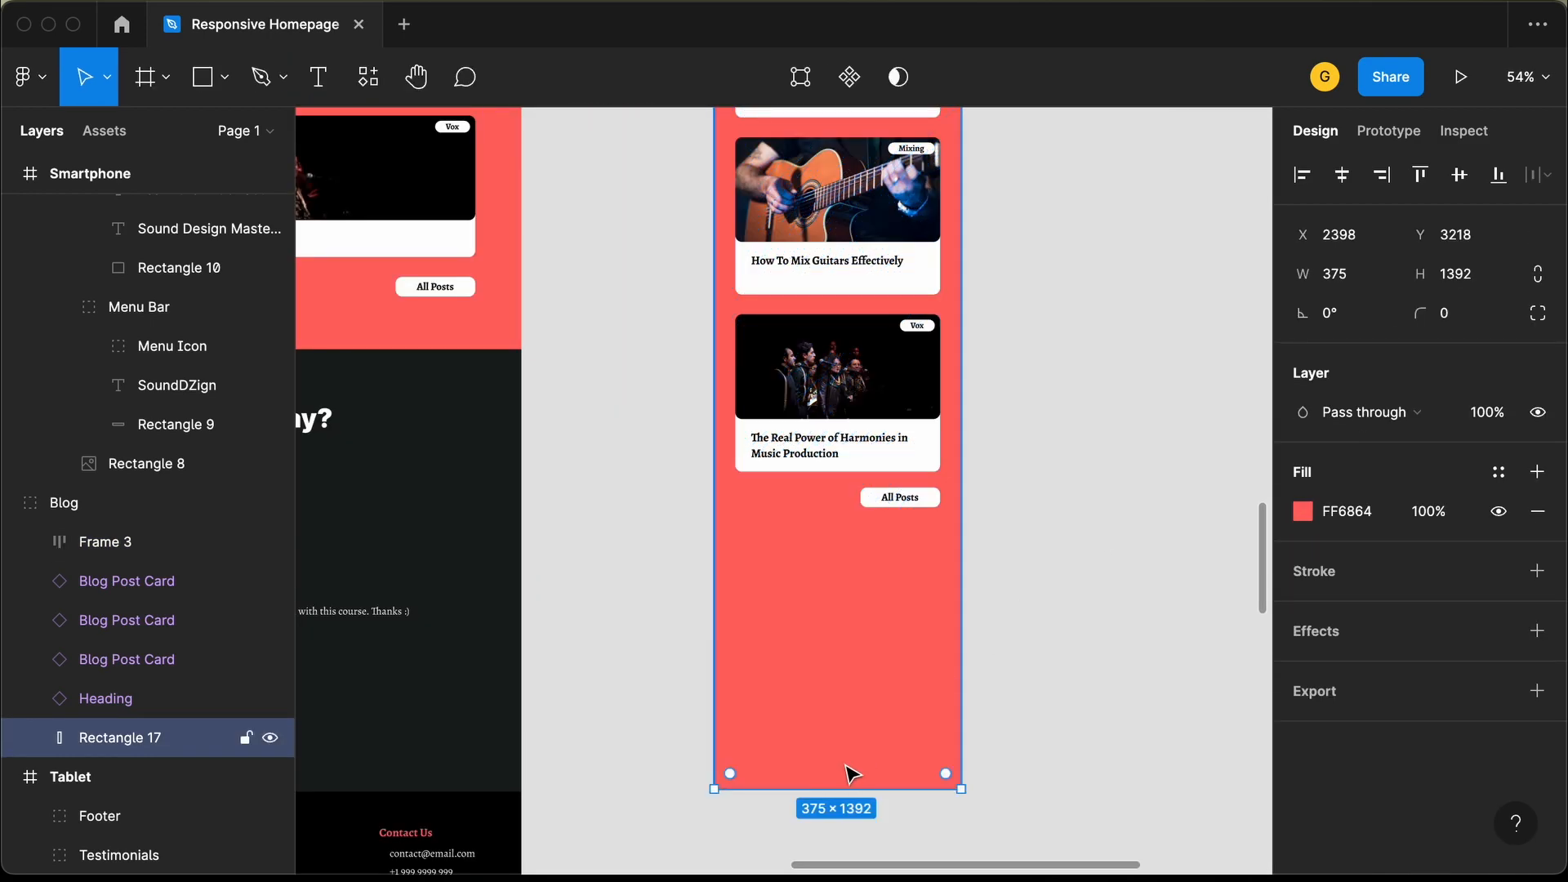
left_click_drag(842, 782, 843, 553)
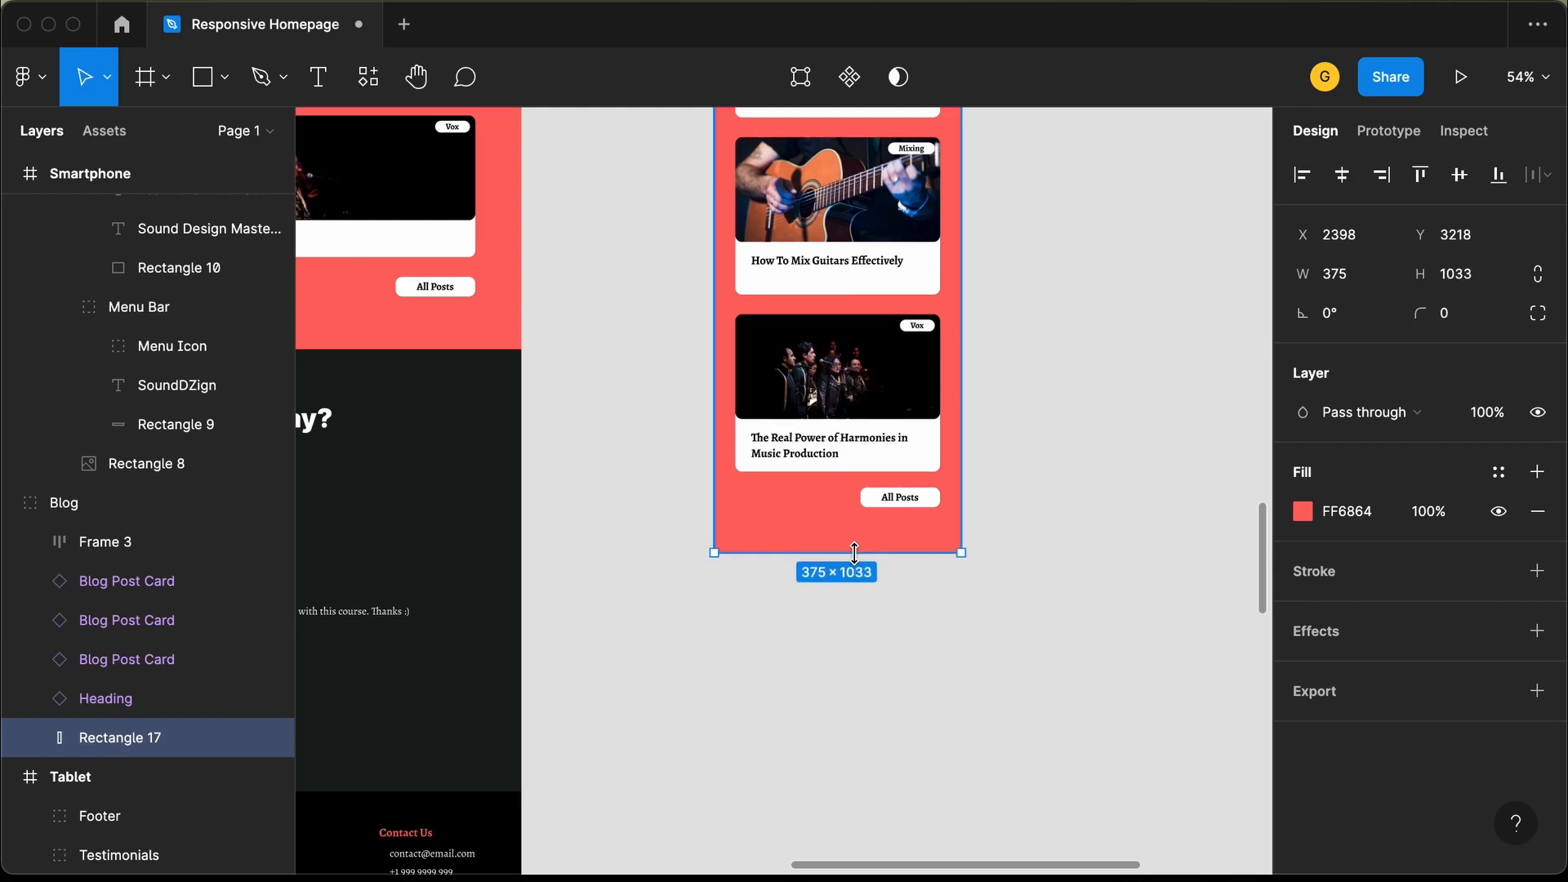
left_click(928, 491)
scroll(910, 498, "up", 5)
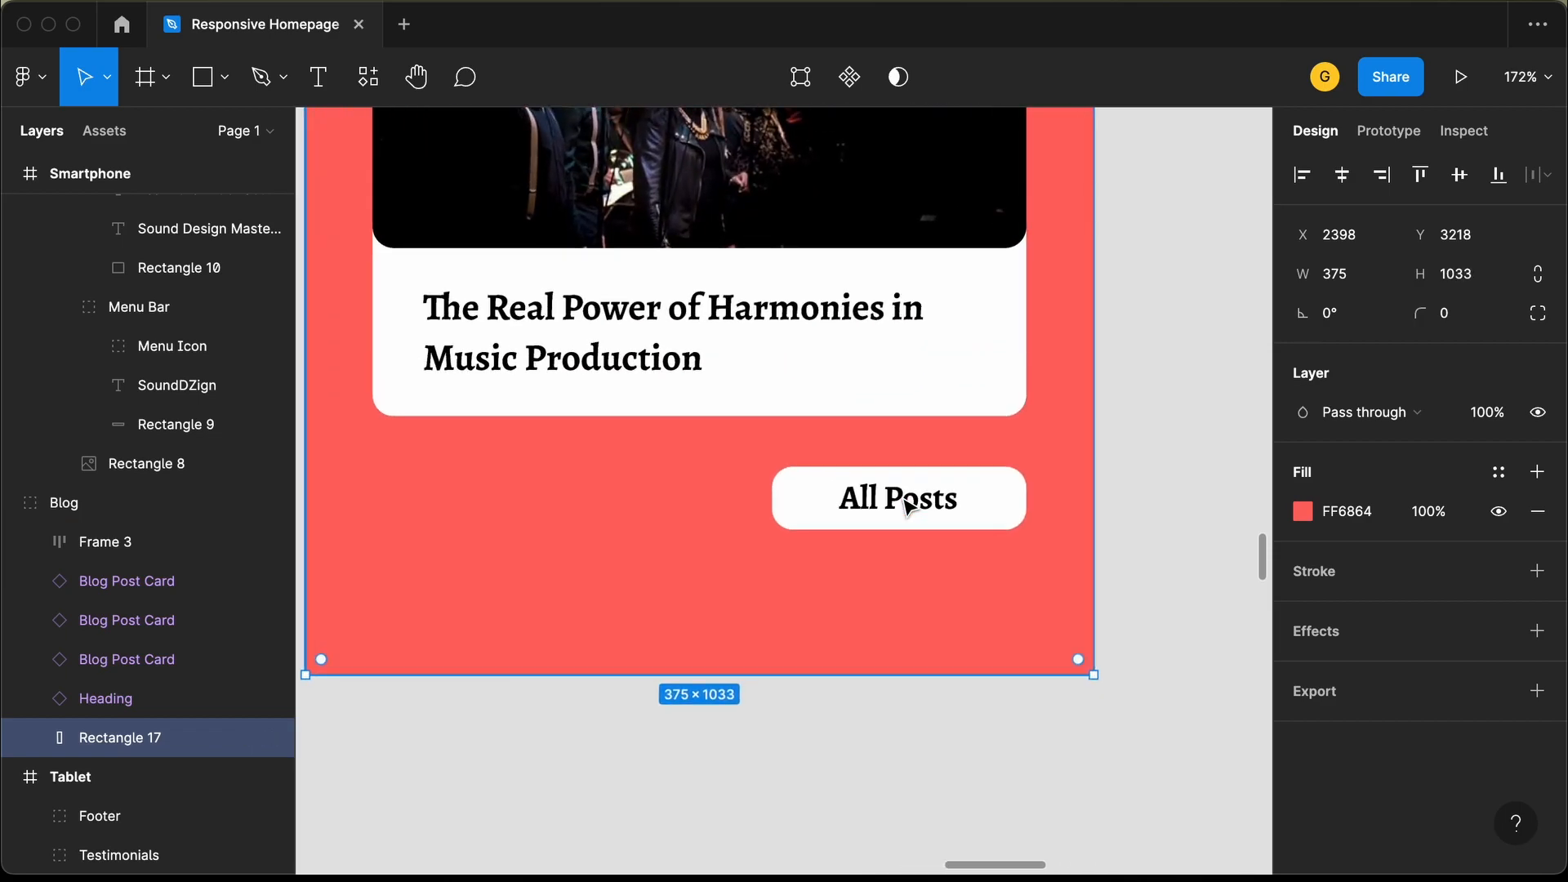
Move the whole Latest Posts section into the Smartphone frame, directly below the Info section.
scroll(807, 724, "down", 3)
scroll(807, 724, "down", 5)
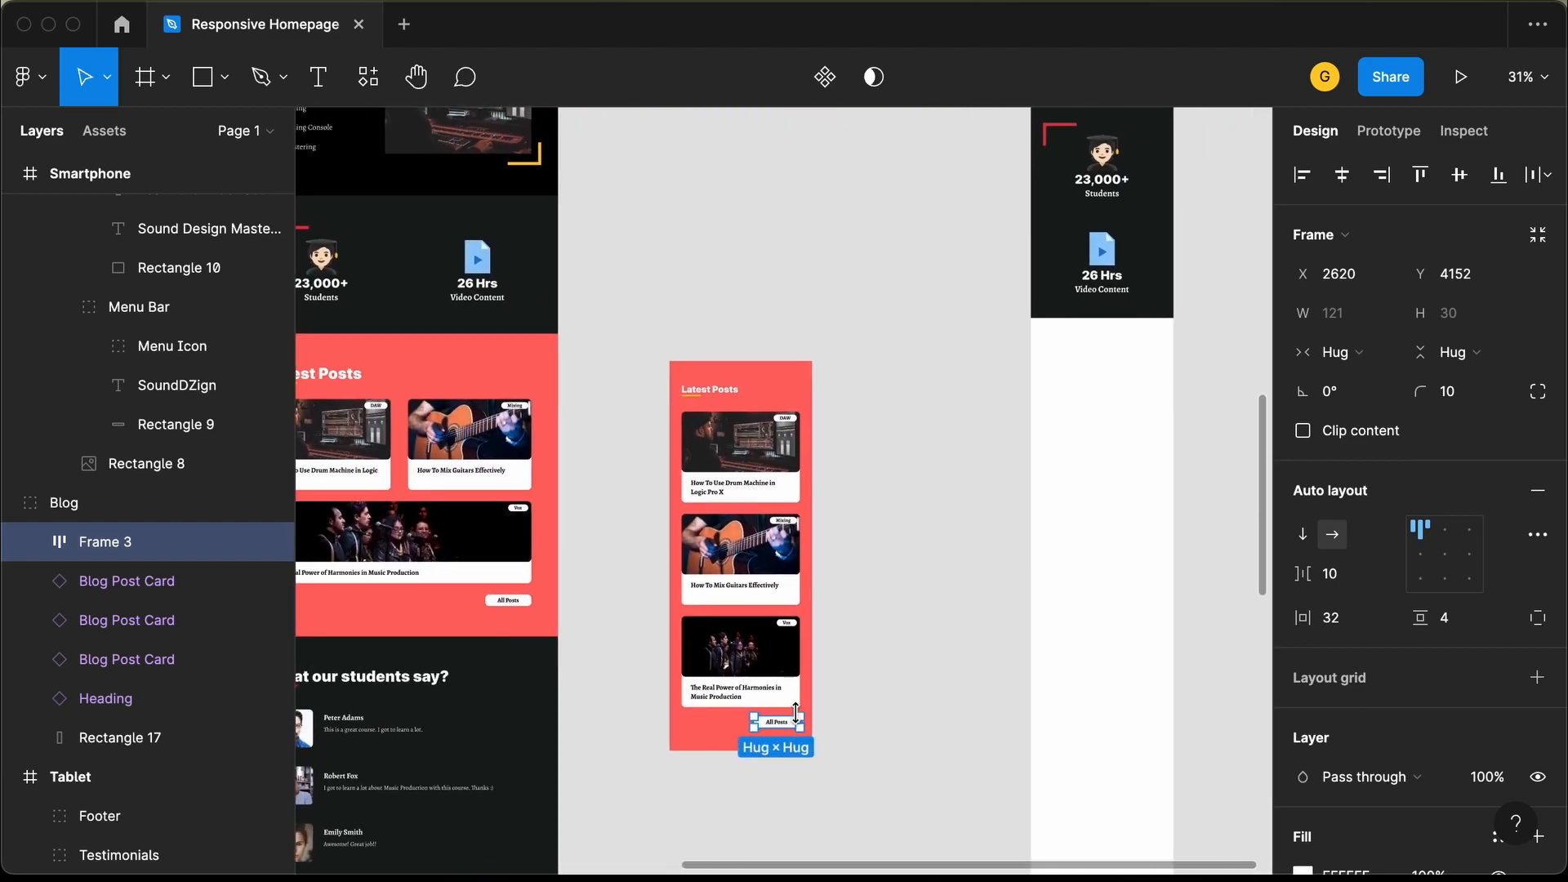
left_click(893, 656)
left_click_drag(776, 385, 1138, 346)
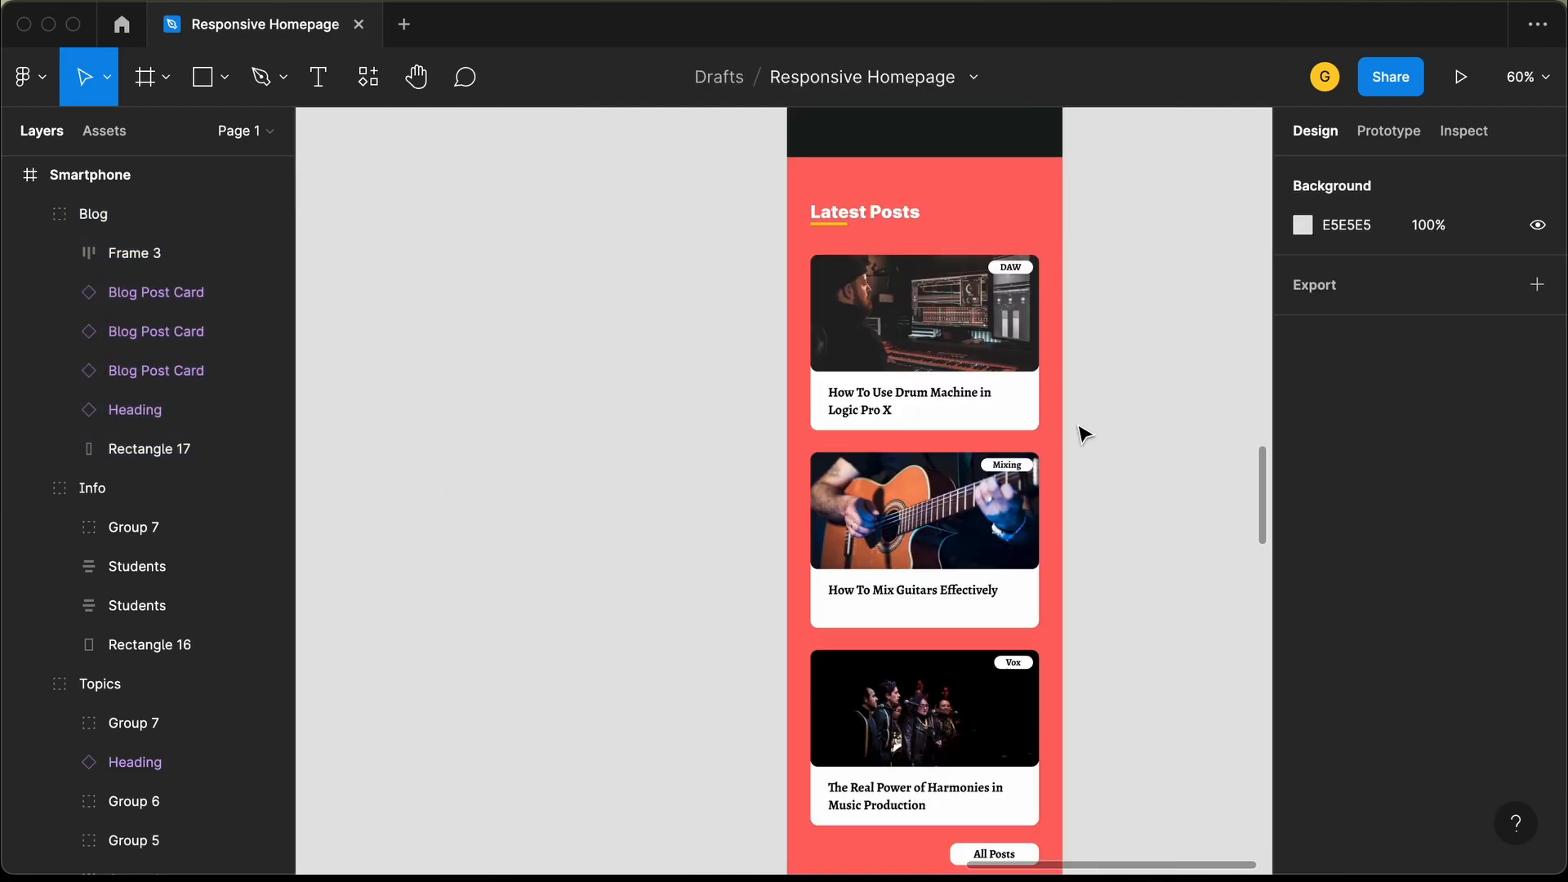
Copy the Testimonials section from the tablet design onto the empty canvas beside the Smartphone frame, at about X 2378, Y 4313.
scroll(1082, 435, "left", 8)
scroll(1082, 435, "down", 5)
scroll(1082, 434, "down", 3)
scroll(1082, 435, "left", 4)
scroll(1082, 434, "down", 5, "ctrl")
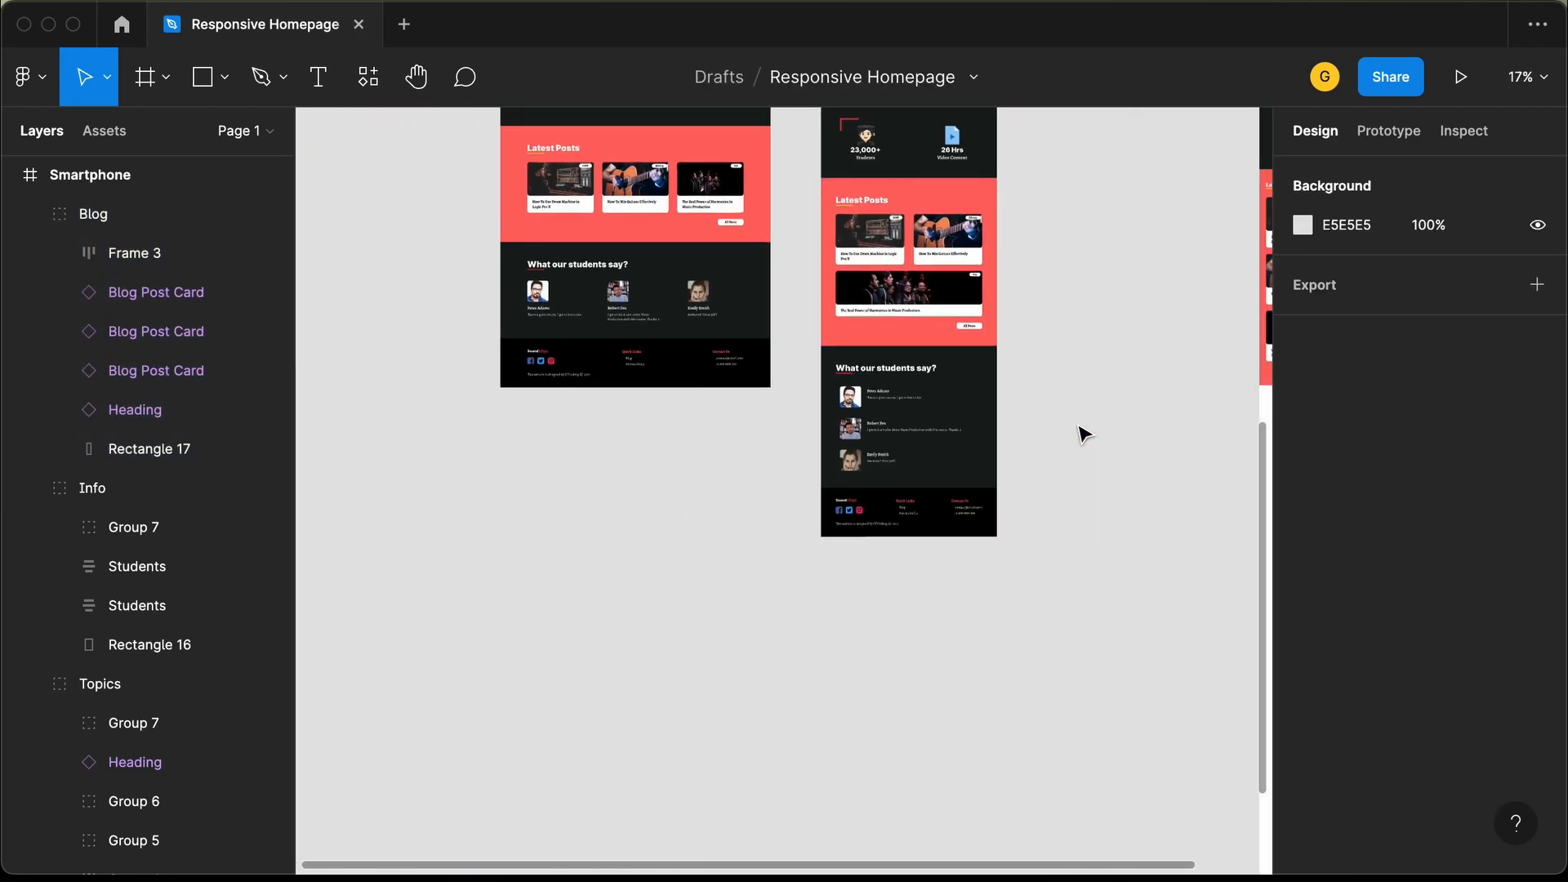
scroll(972, 440, "right", 2)
scroll(972, 440, "down", 2)
left_click(808, 396)
left_click_drag(813, 396, 1043, 470)
scroll(1044, 474, "up", 3, "ctrl")
scroll(1041, 473, "right", 5)
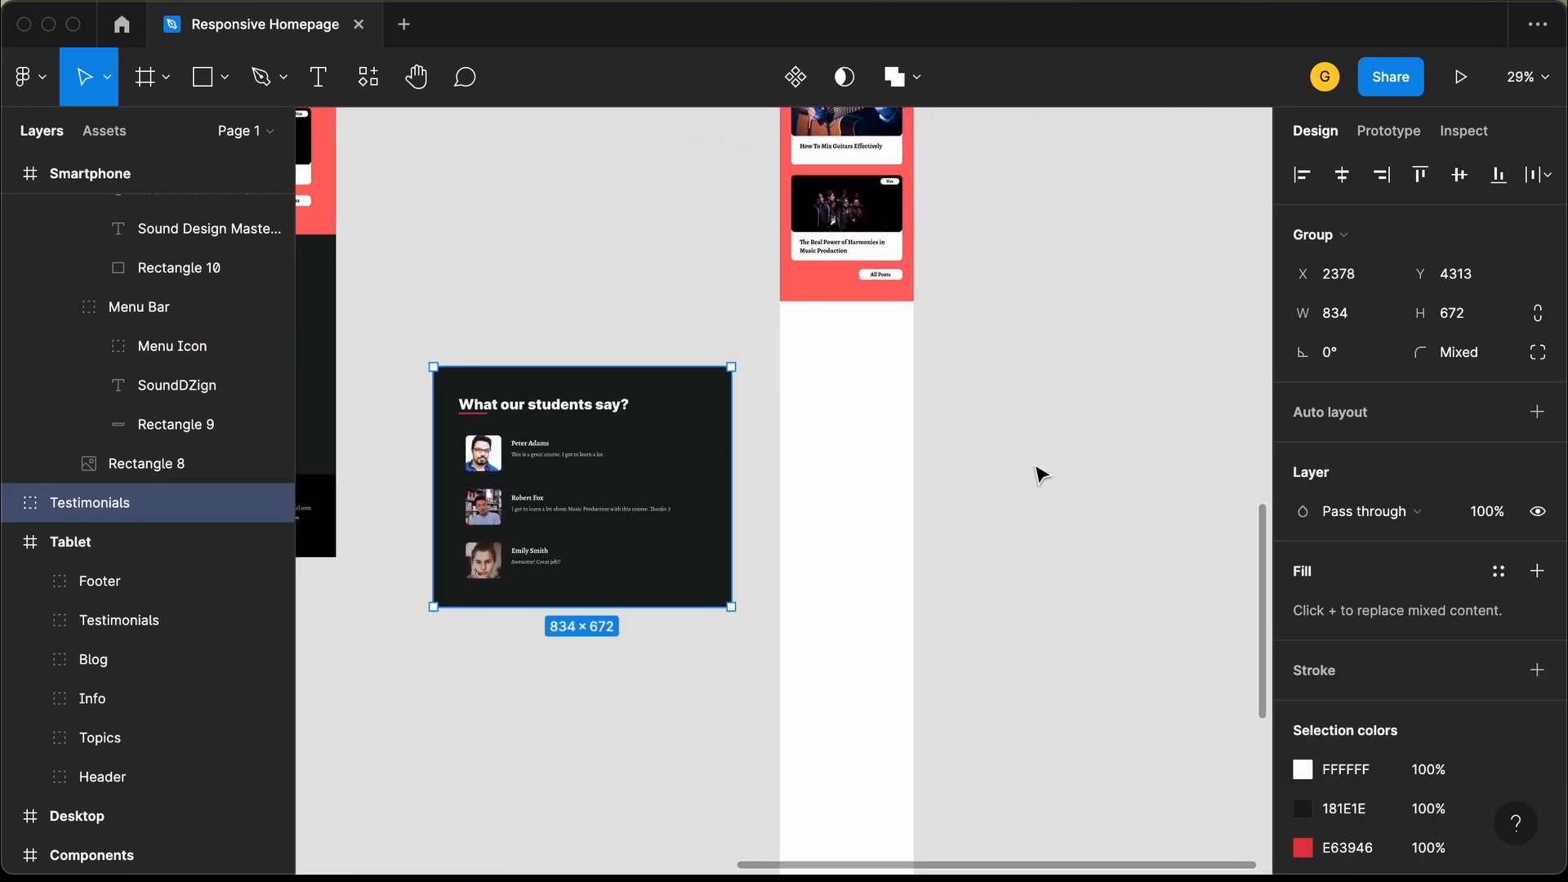
Extend the copied Testimonials section's dark background rectangle downward to a height of about 1440 px.
scroll(654, 408, "up", 3, "ctrl")
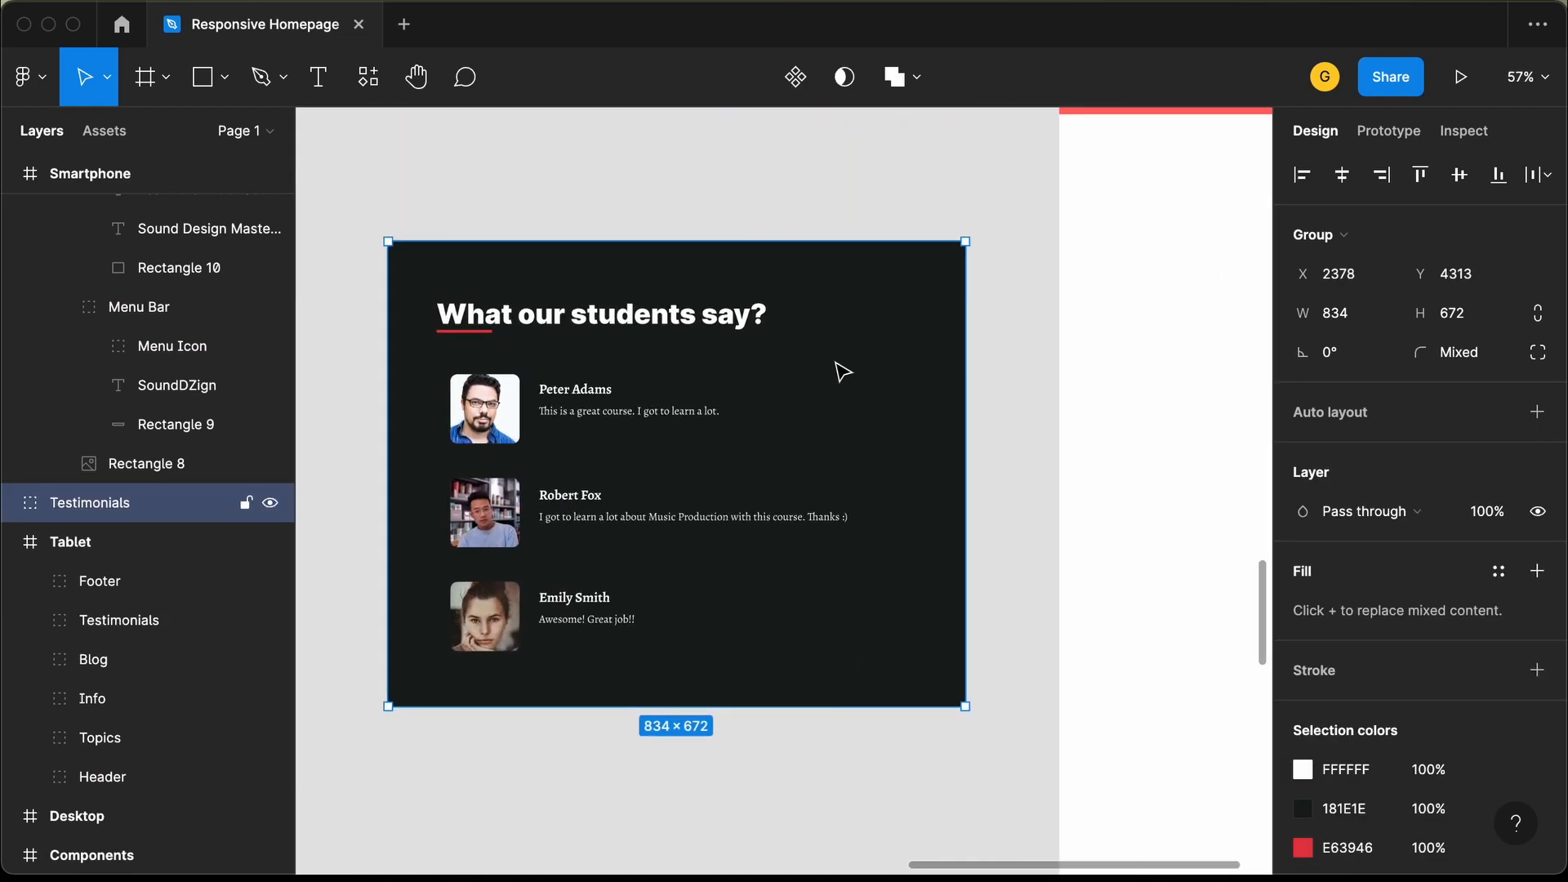
double_click(842, 372)
scroll(801, 395, "down", 2, "ctrl")
scroll(812, 378, "up", 2)
scroll(812, 379, "right", 2)
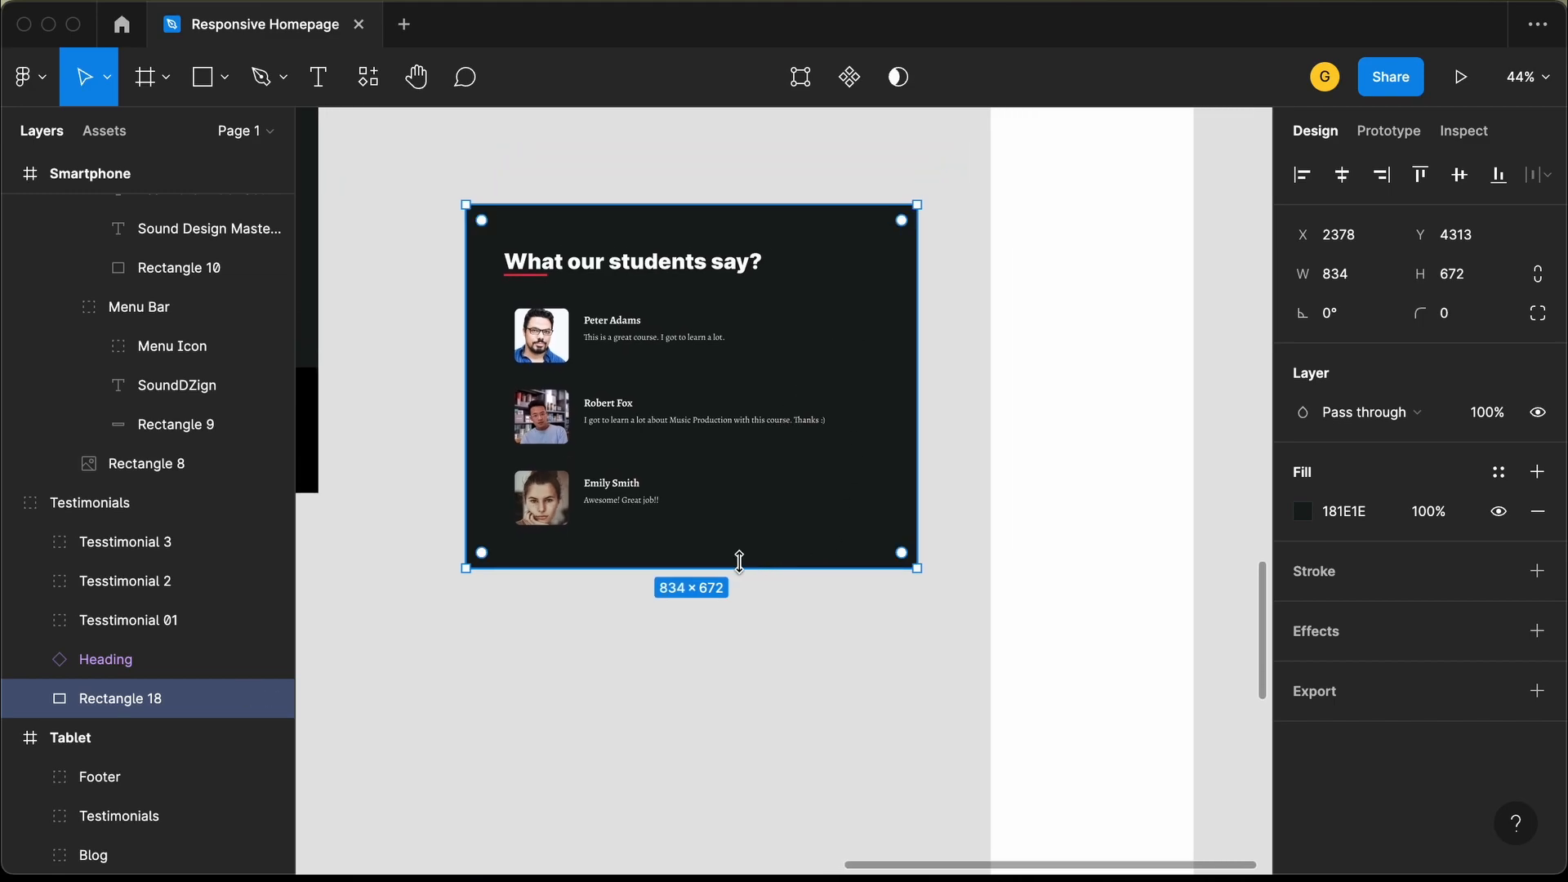
left_click_drag(739, 561, 739, 826)
scroll(588, 237, "up", 2)
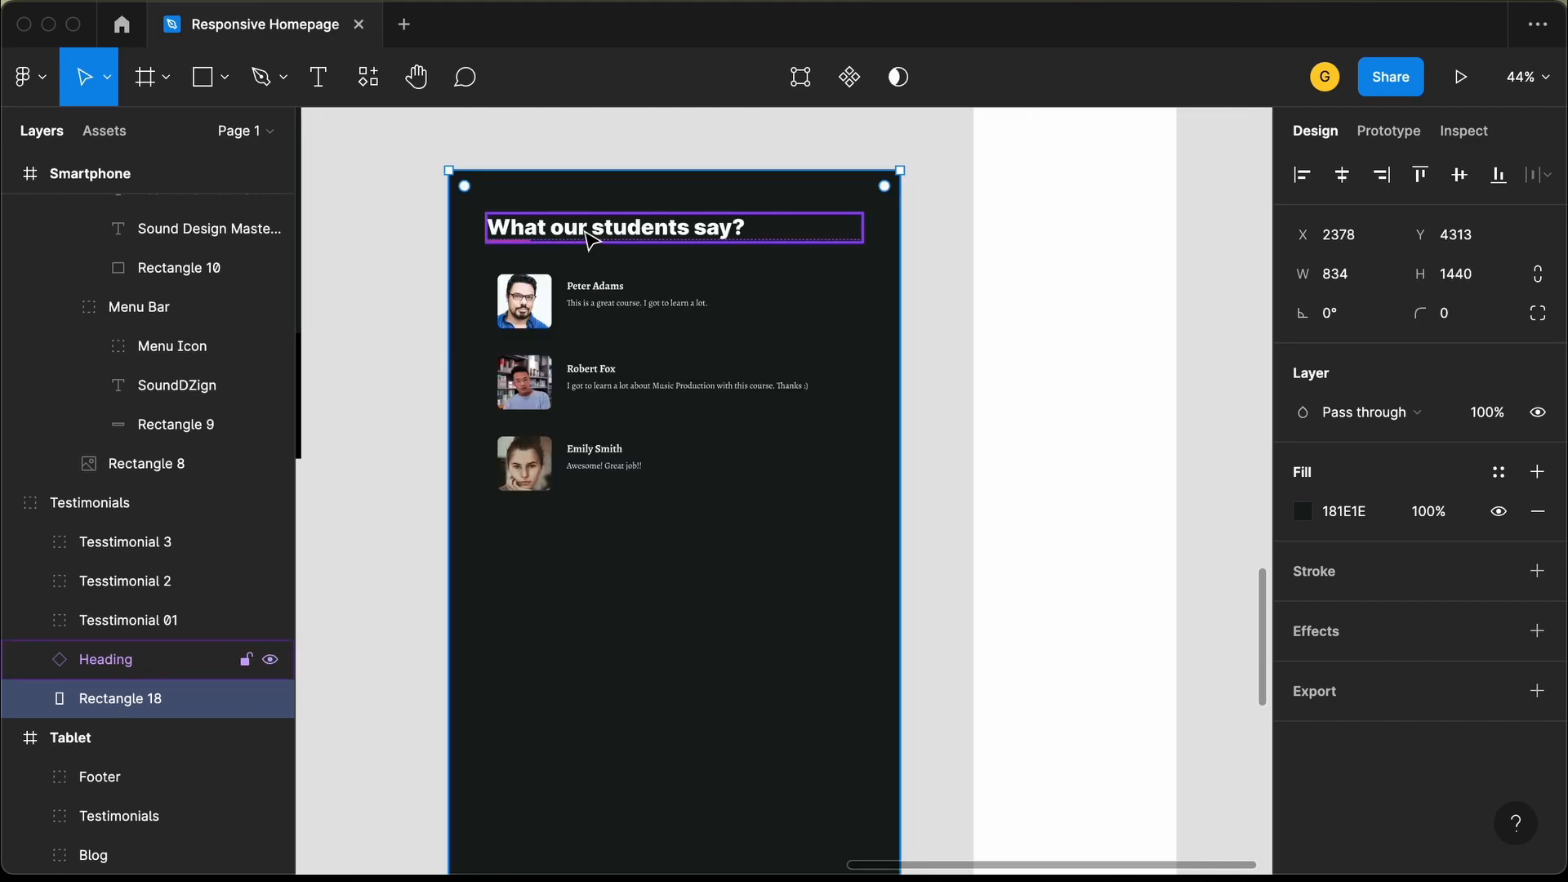
Switch the "What our students say?" heading's Platform variant to Smartphone.
left_click(588, 236)
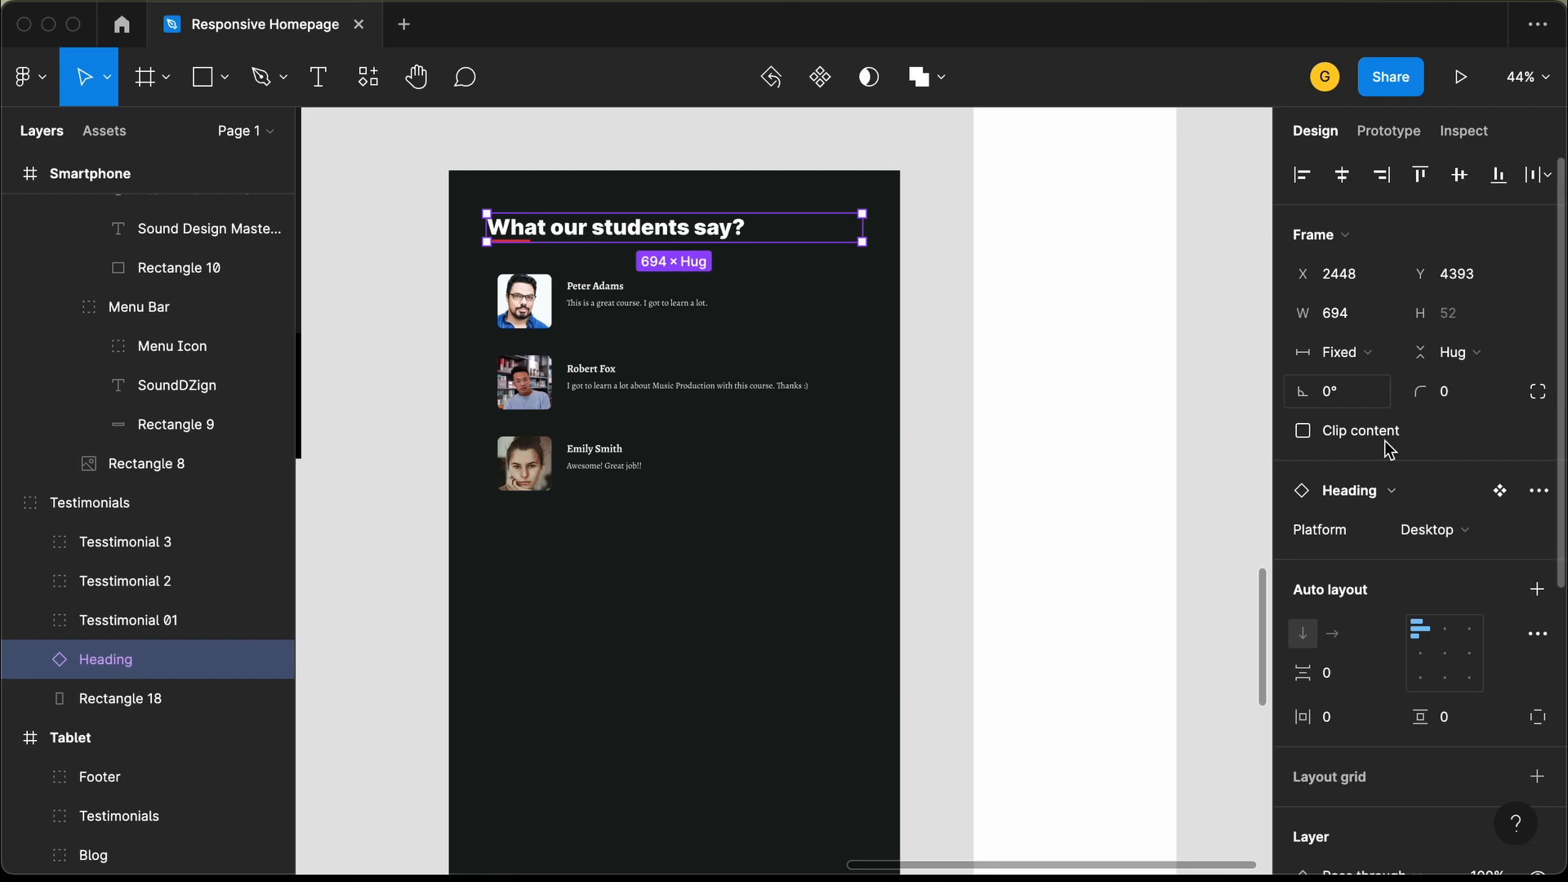
left_click(1462, 539)
left_click(1462, 555)
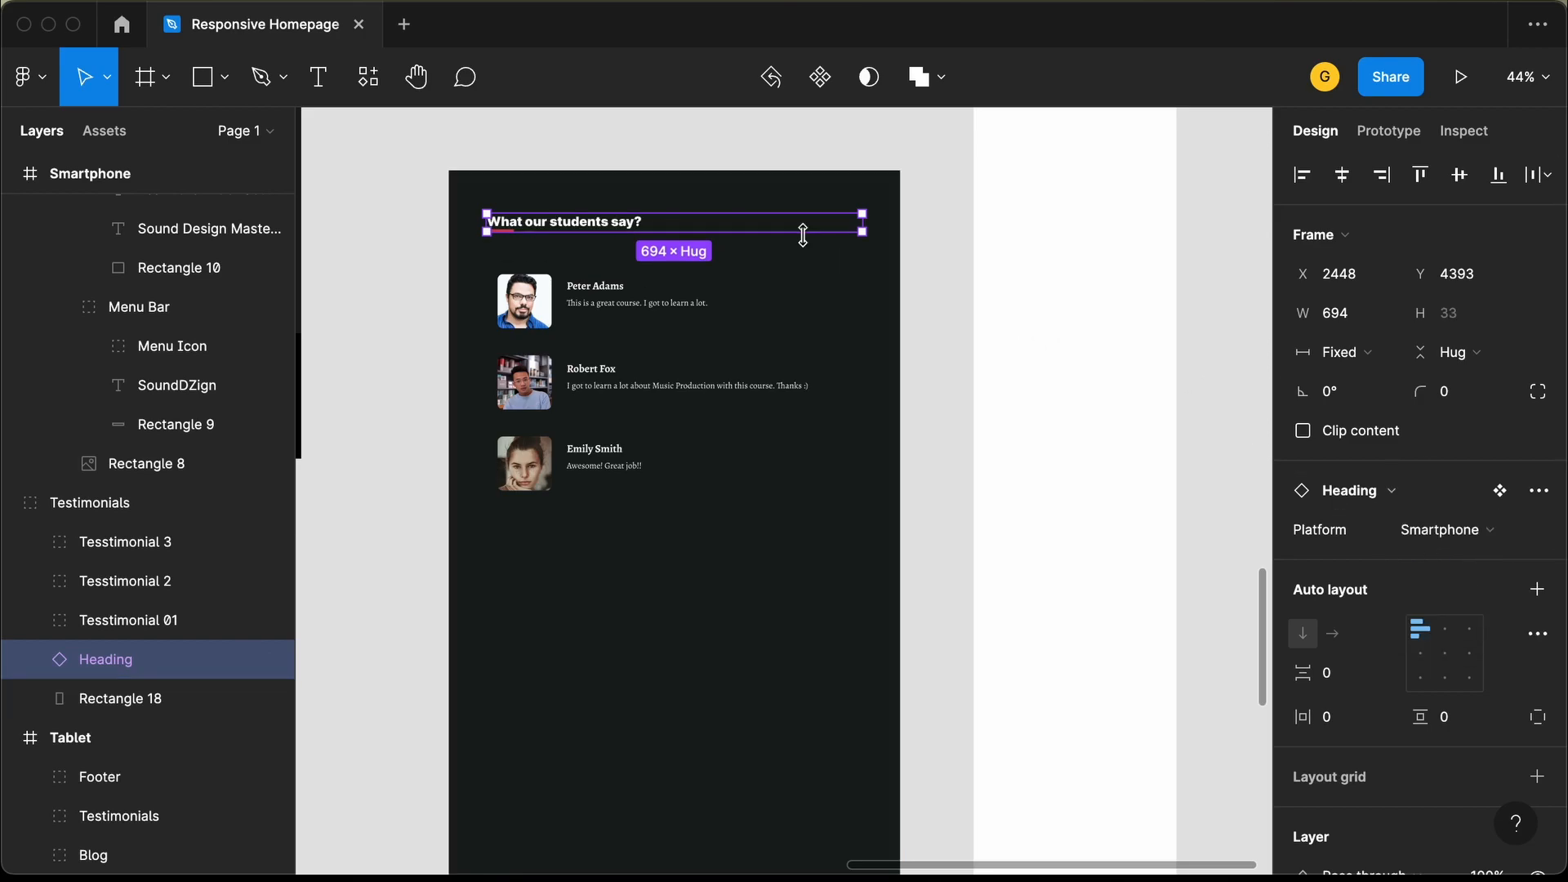
Move the second and third testimonials down together to free space below the first testimonial.
left_click(537, 412)
left_click(536, 467, "shift")
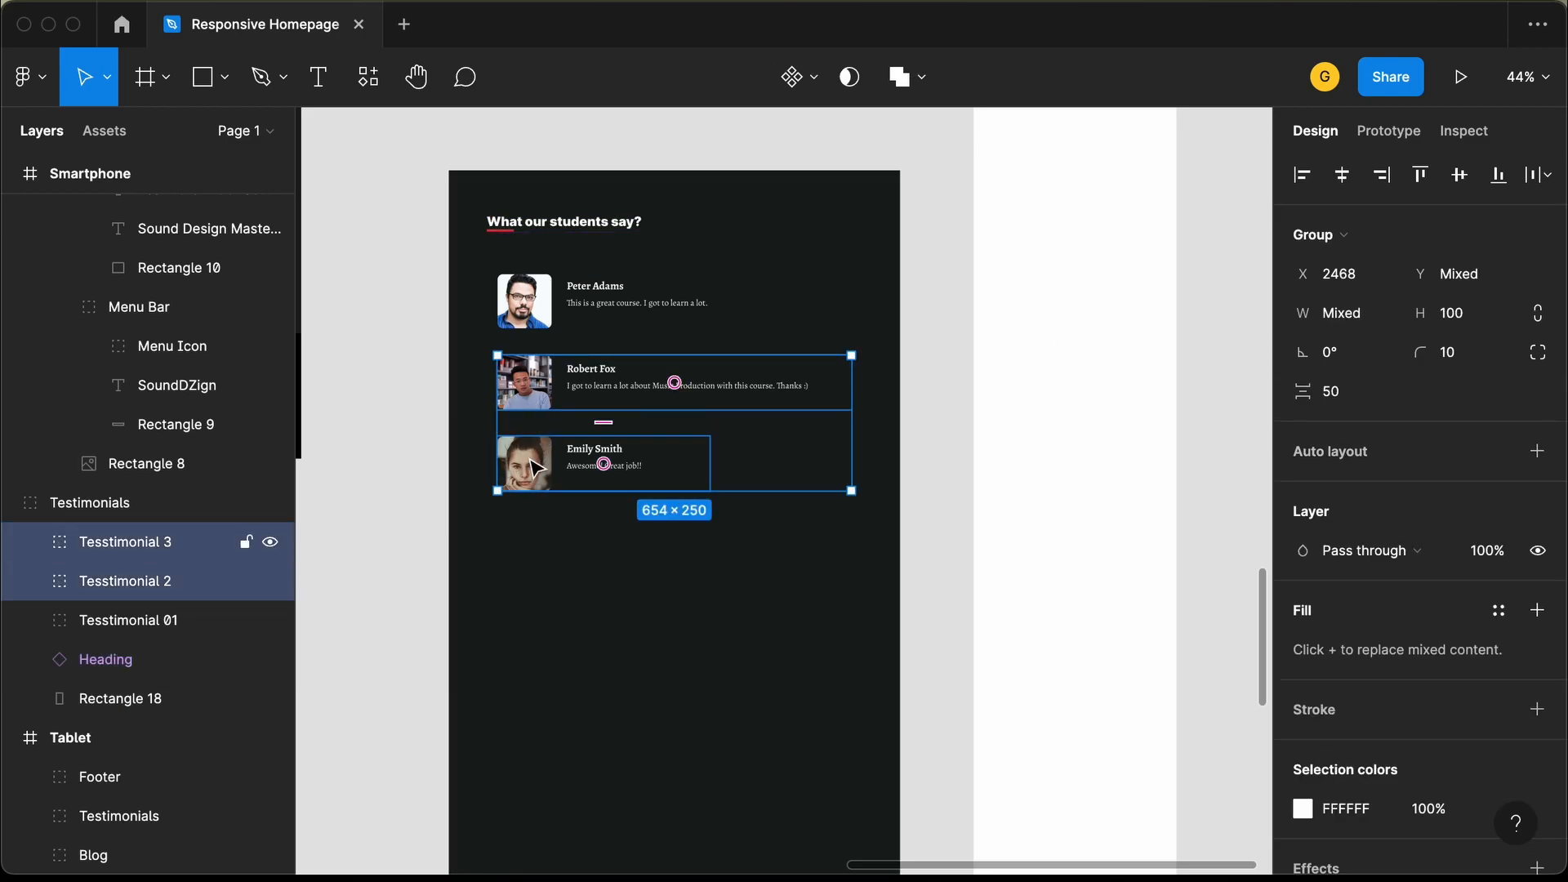
left_click_drag(529, 358, 529, 457)
scroll(535, 371, "up", 5)
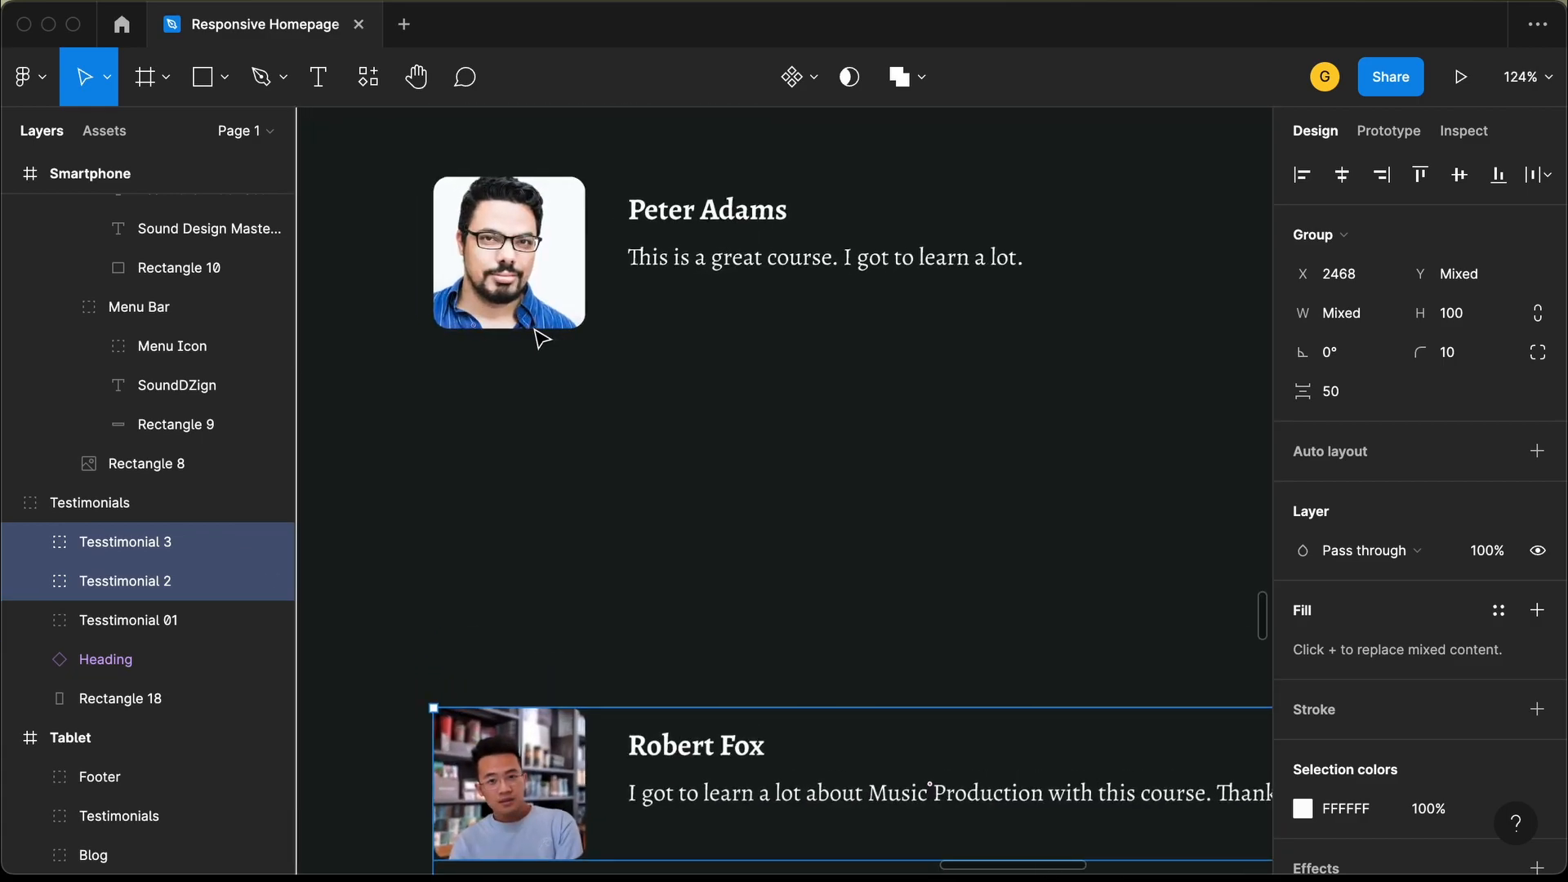
scroll(586, 269, "down", 3)
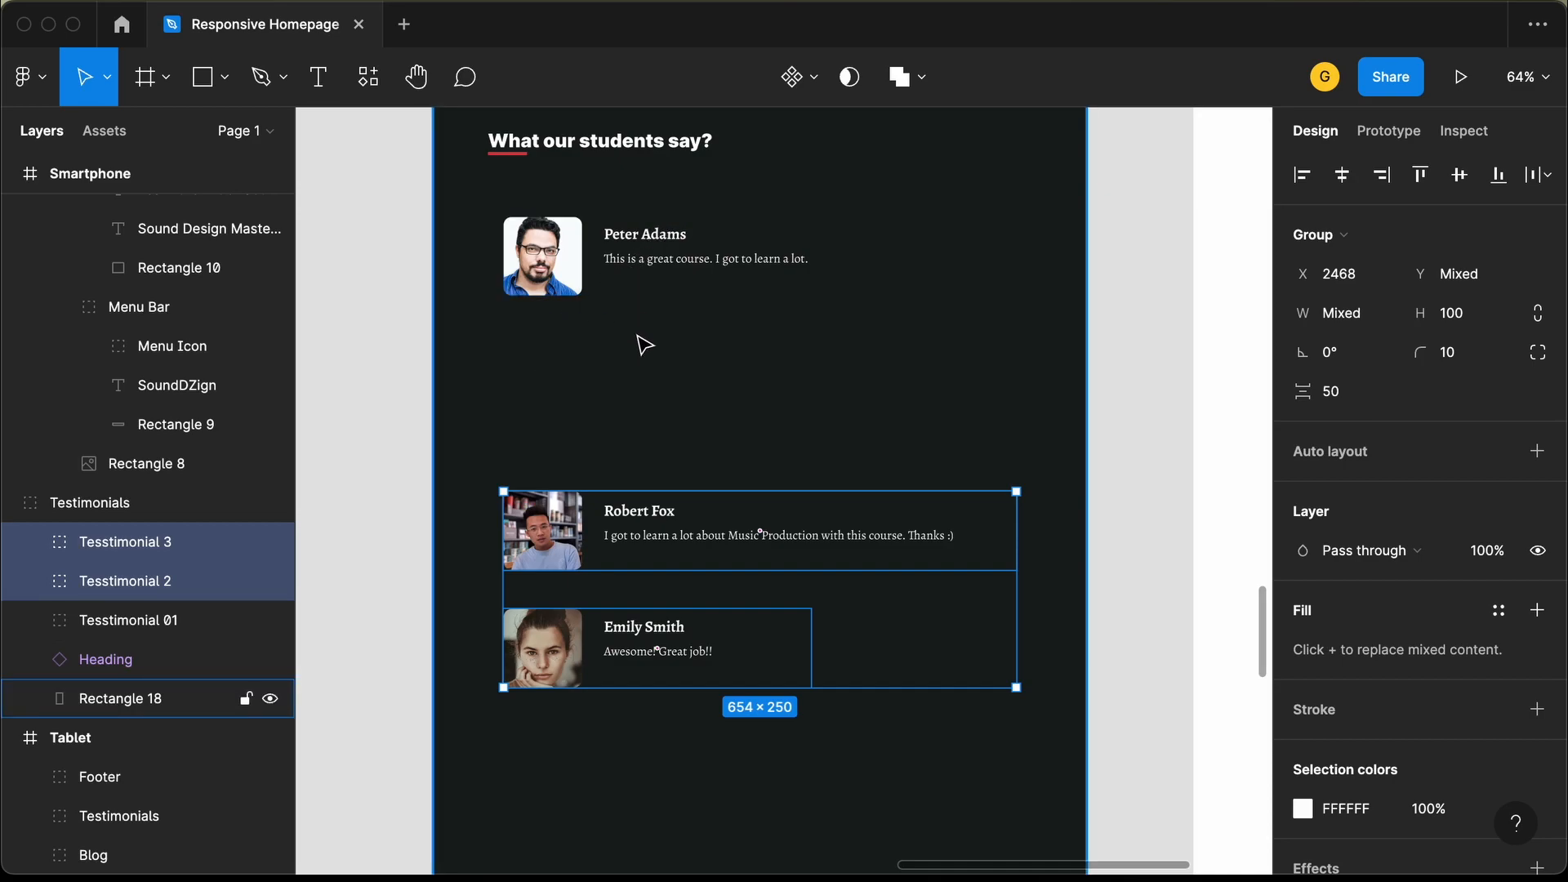
Move the first testimonial's student name and comment text beneath the photo, roughly aligned with its left edge.
scroll(629, 285, "up", 3)
double_click(535, 257)
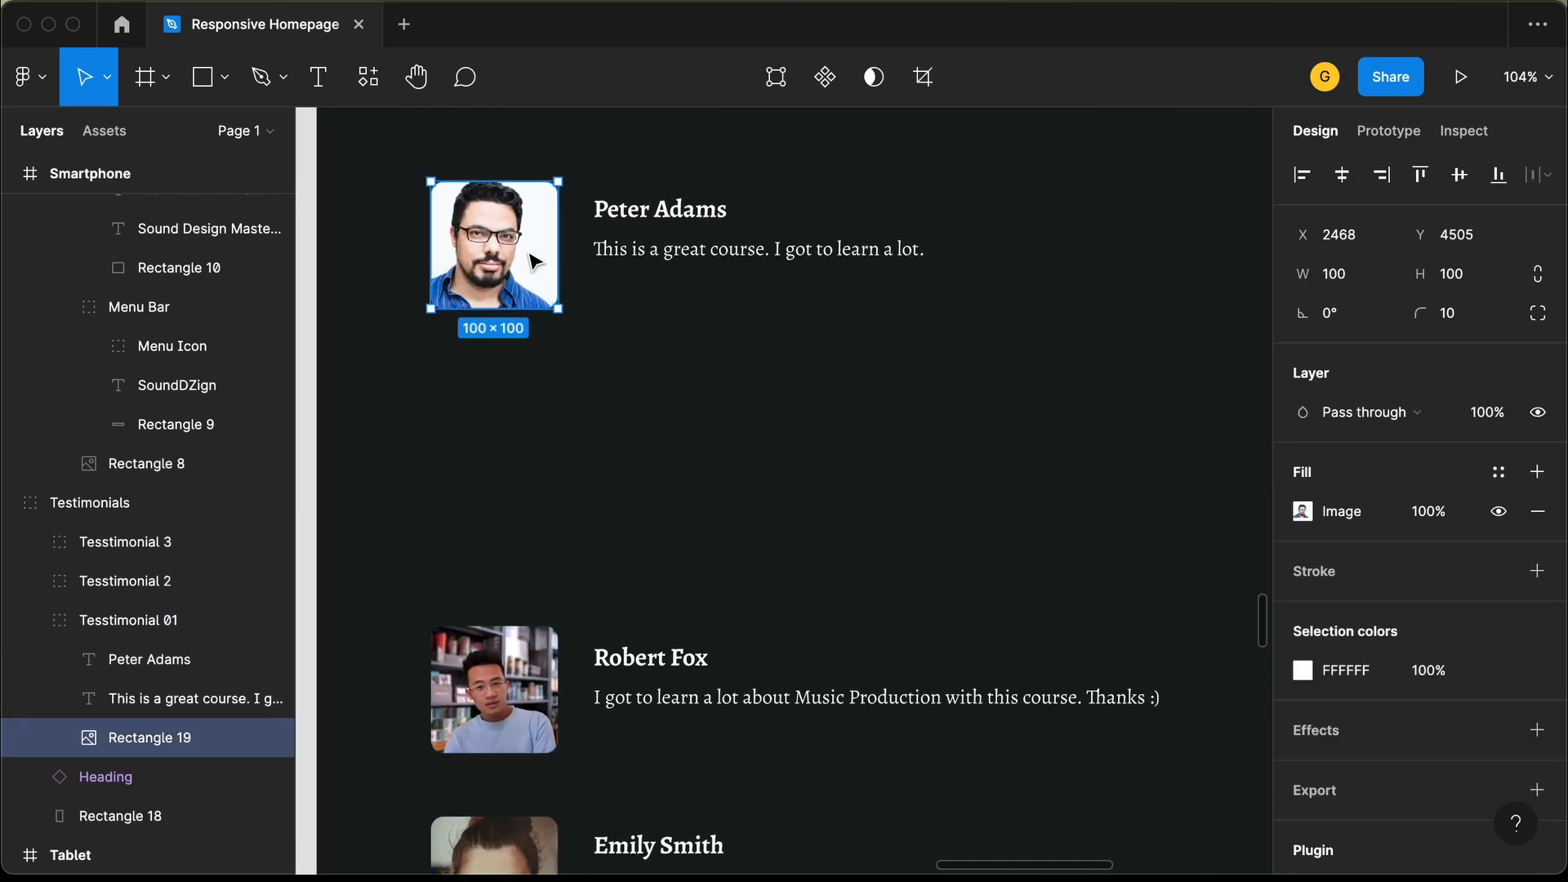
left_click(654, 214)
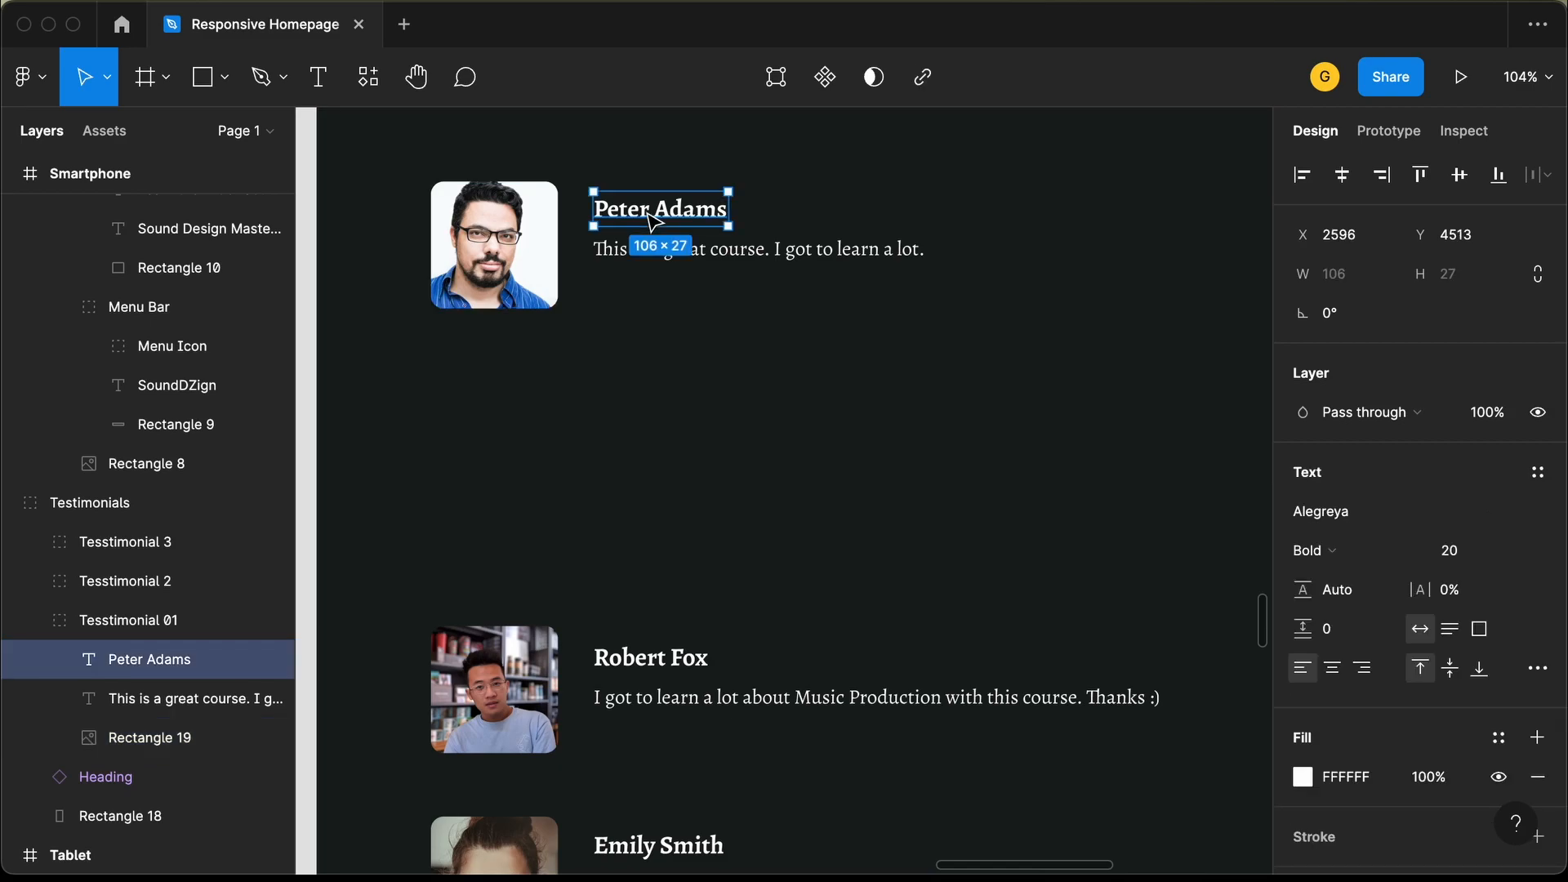
left_click(658, 260, "shift")
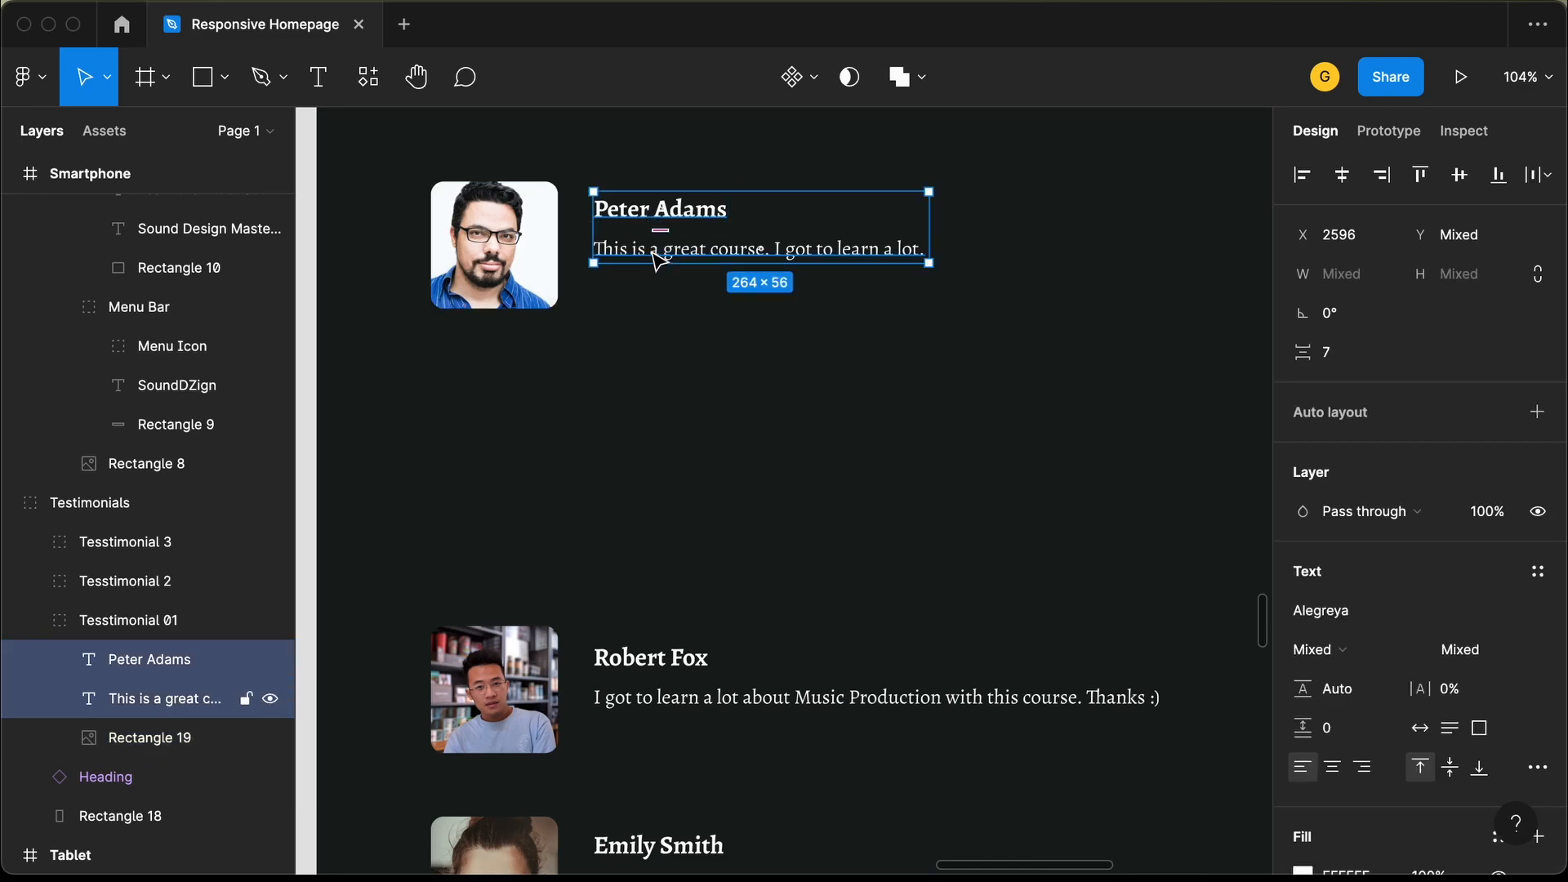
left_click_drag(670, 200, 531, 357)
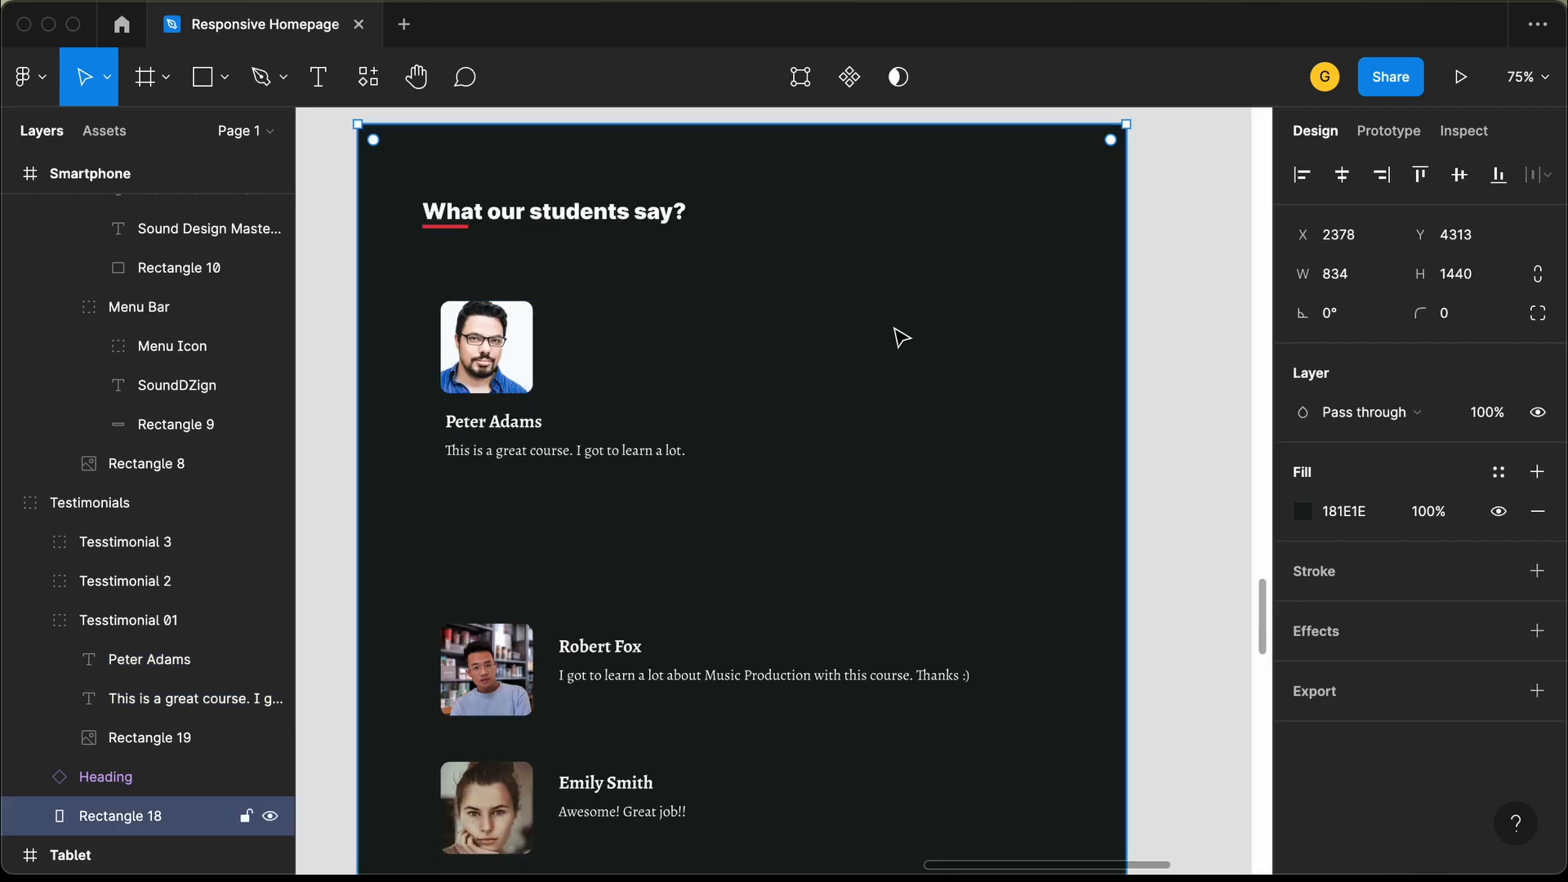
double_click(1059, 305)
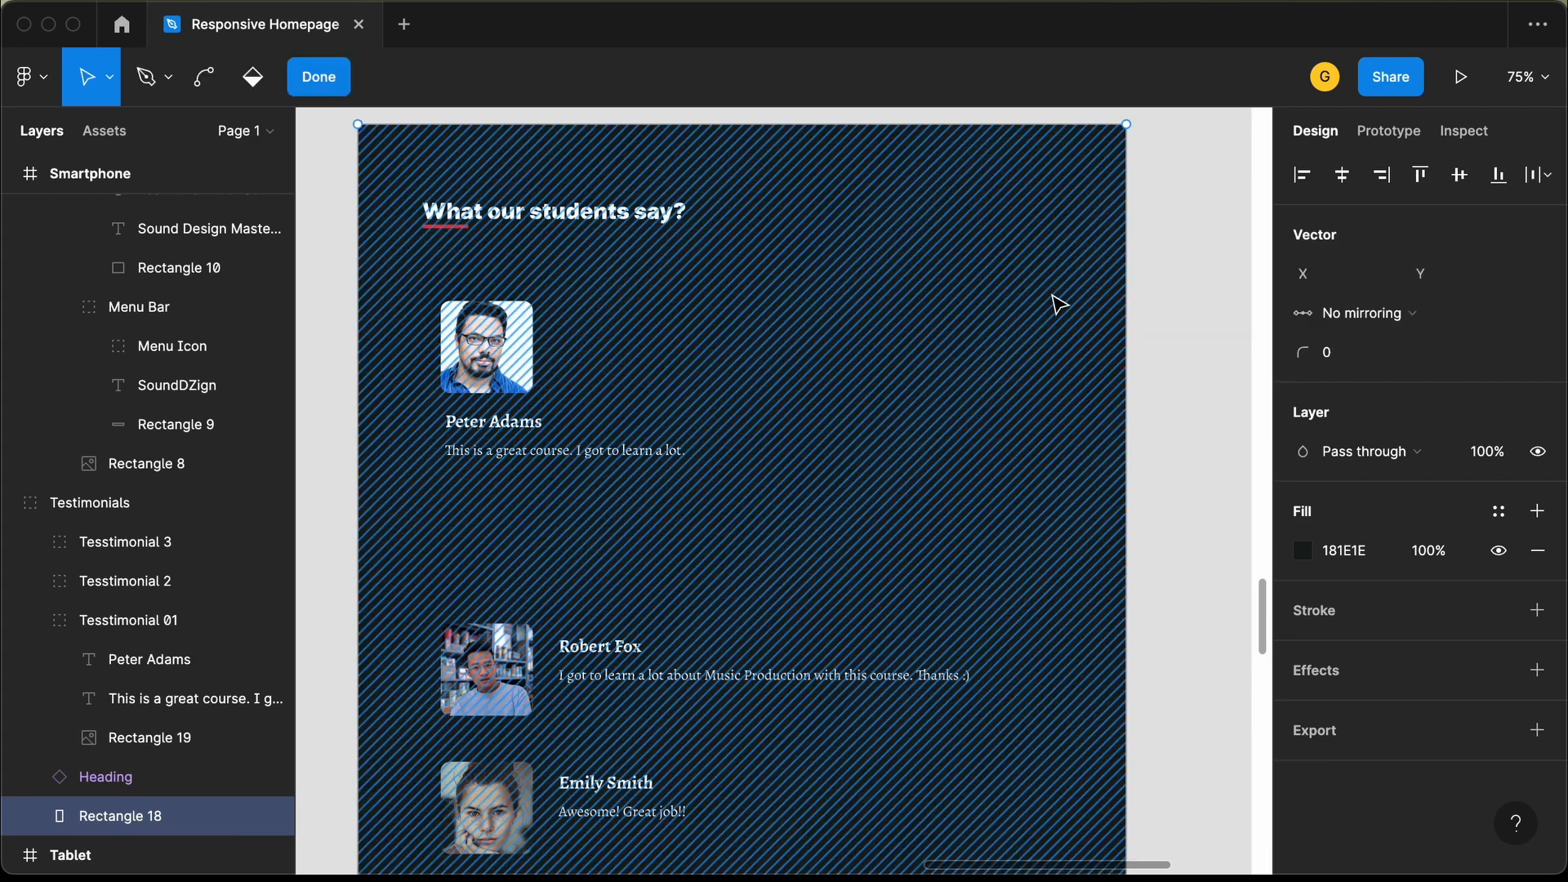
Set the Testimonials section's dark background rectangle to a width of 375 px.
key("Escape")
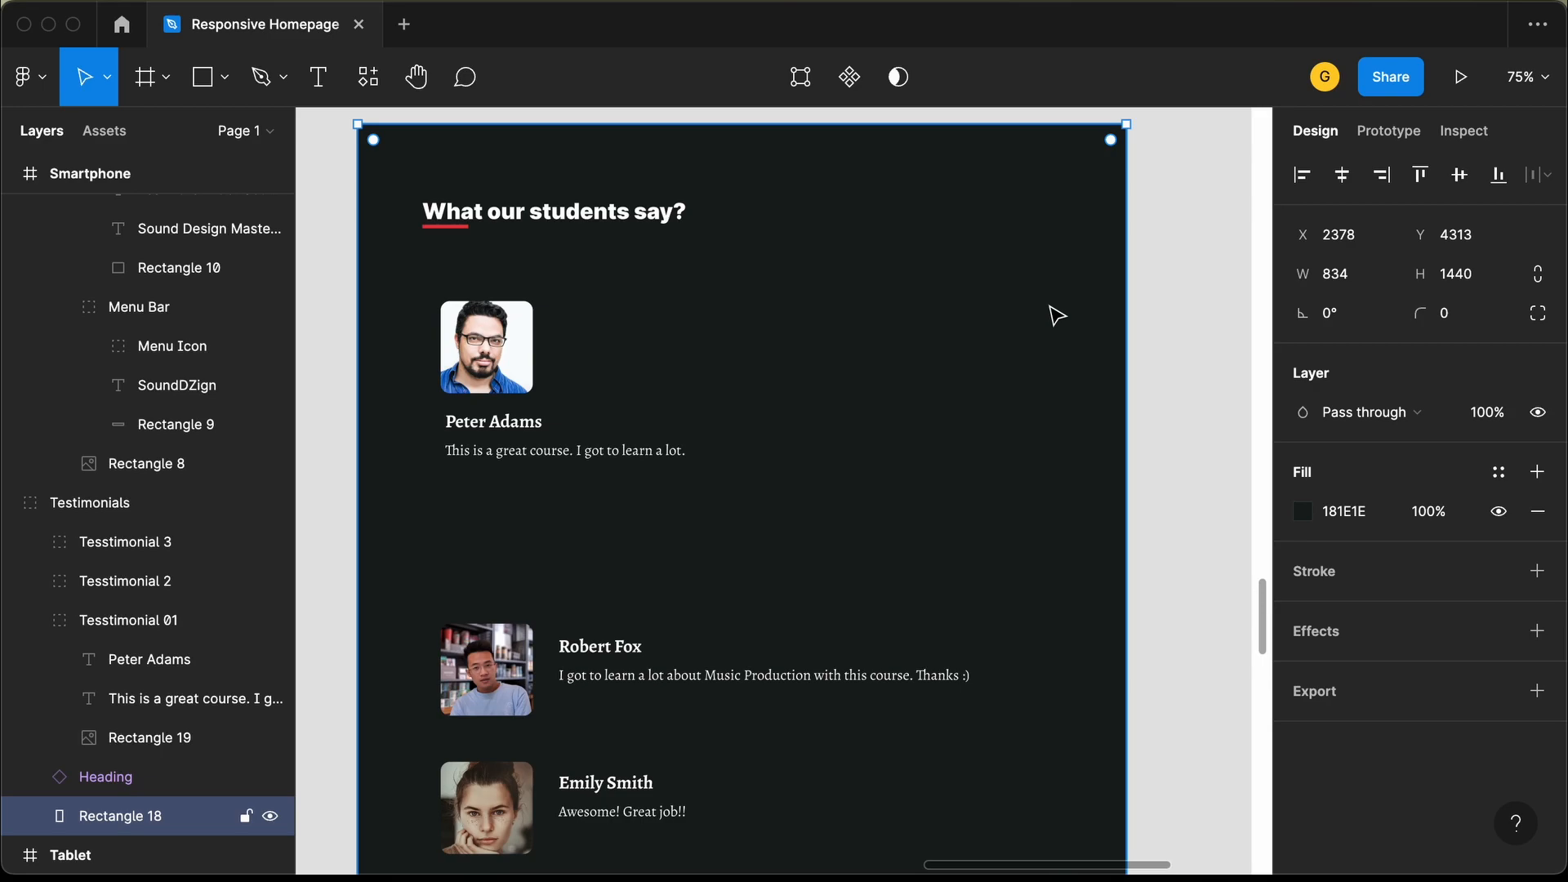
left_click(1369, 278)
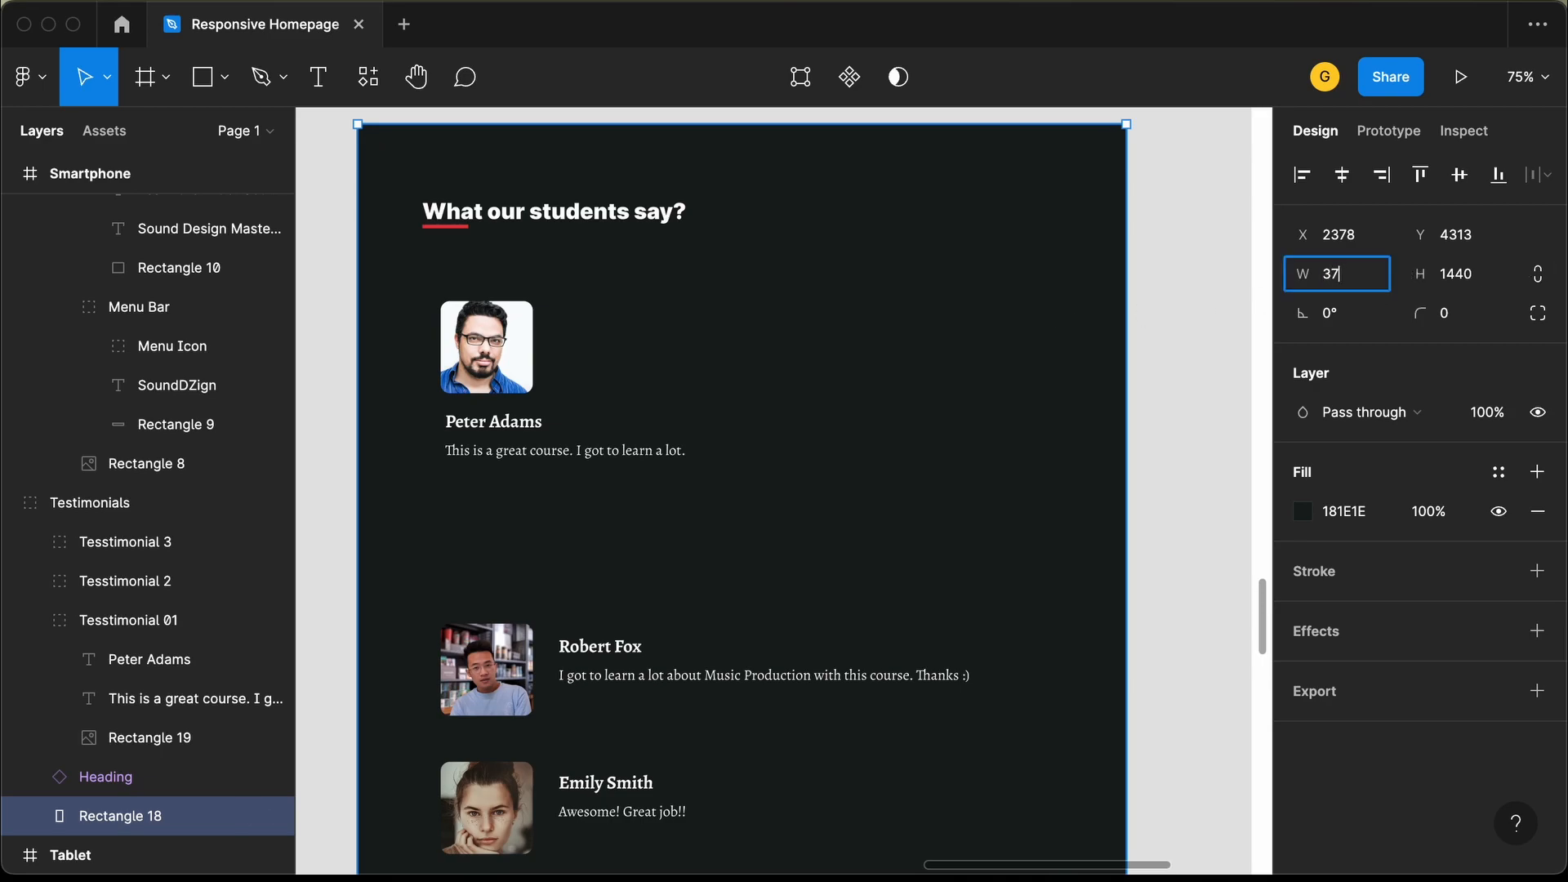
key("Return")
scroll(410, 216, "up", 3)
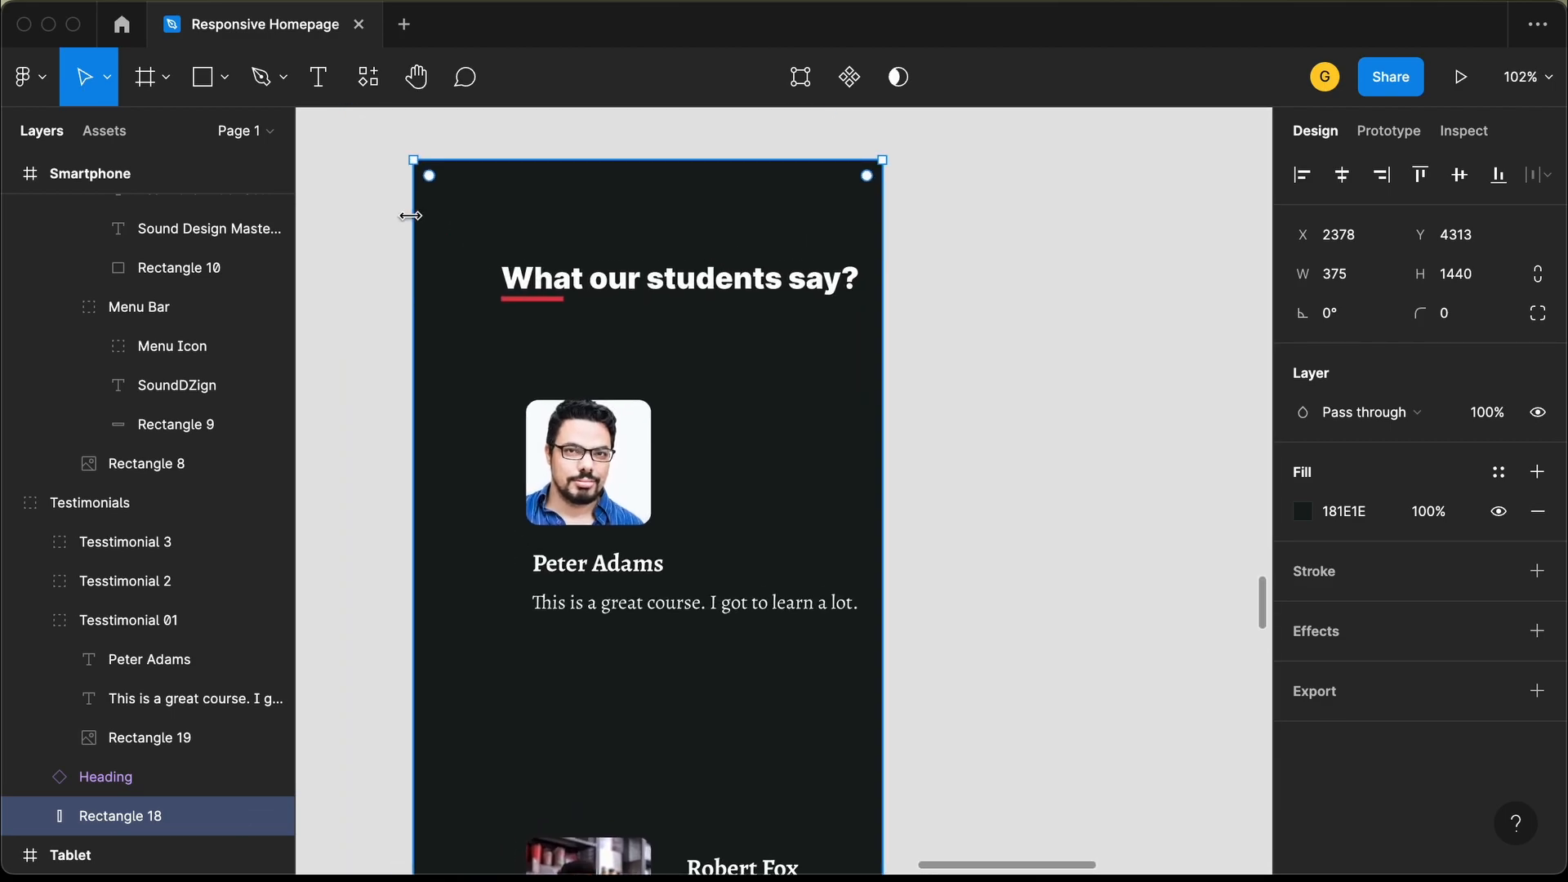
Move the "What our students say?" heading to 60 px below the background's top edge and 32 px from its left edge.
scroll(557, 321, "up", 2)
left_click(606, 273)
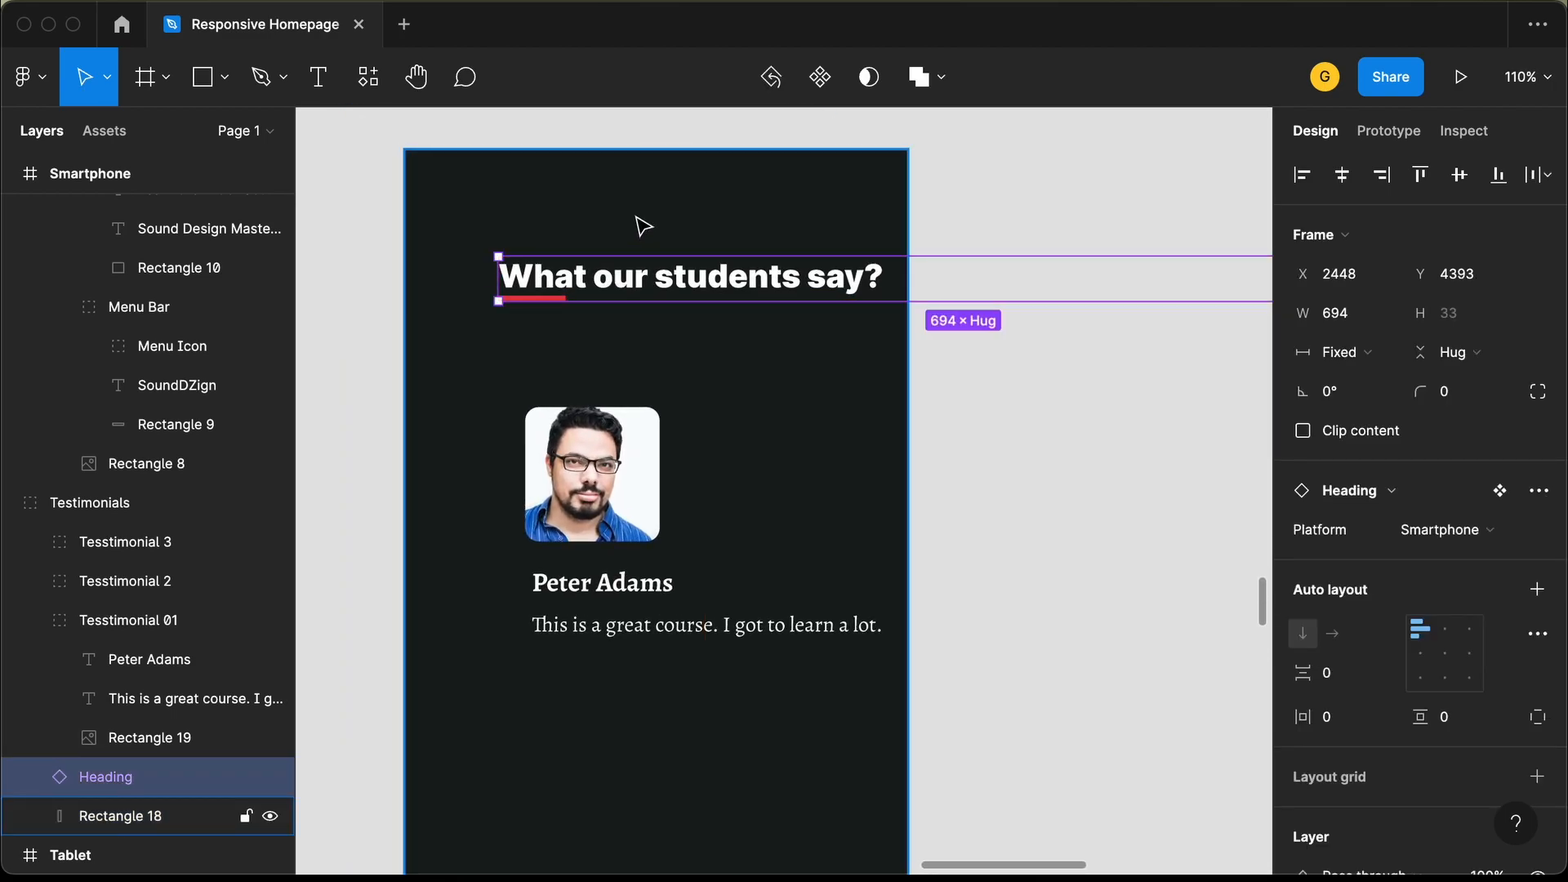
key("shift+Up")
key("shift+Up")
key("shift+Left")
key("shift+Left")
key("shift+Left")
key("shift+Left")
key("Right")
key("Right")
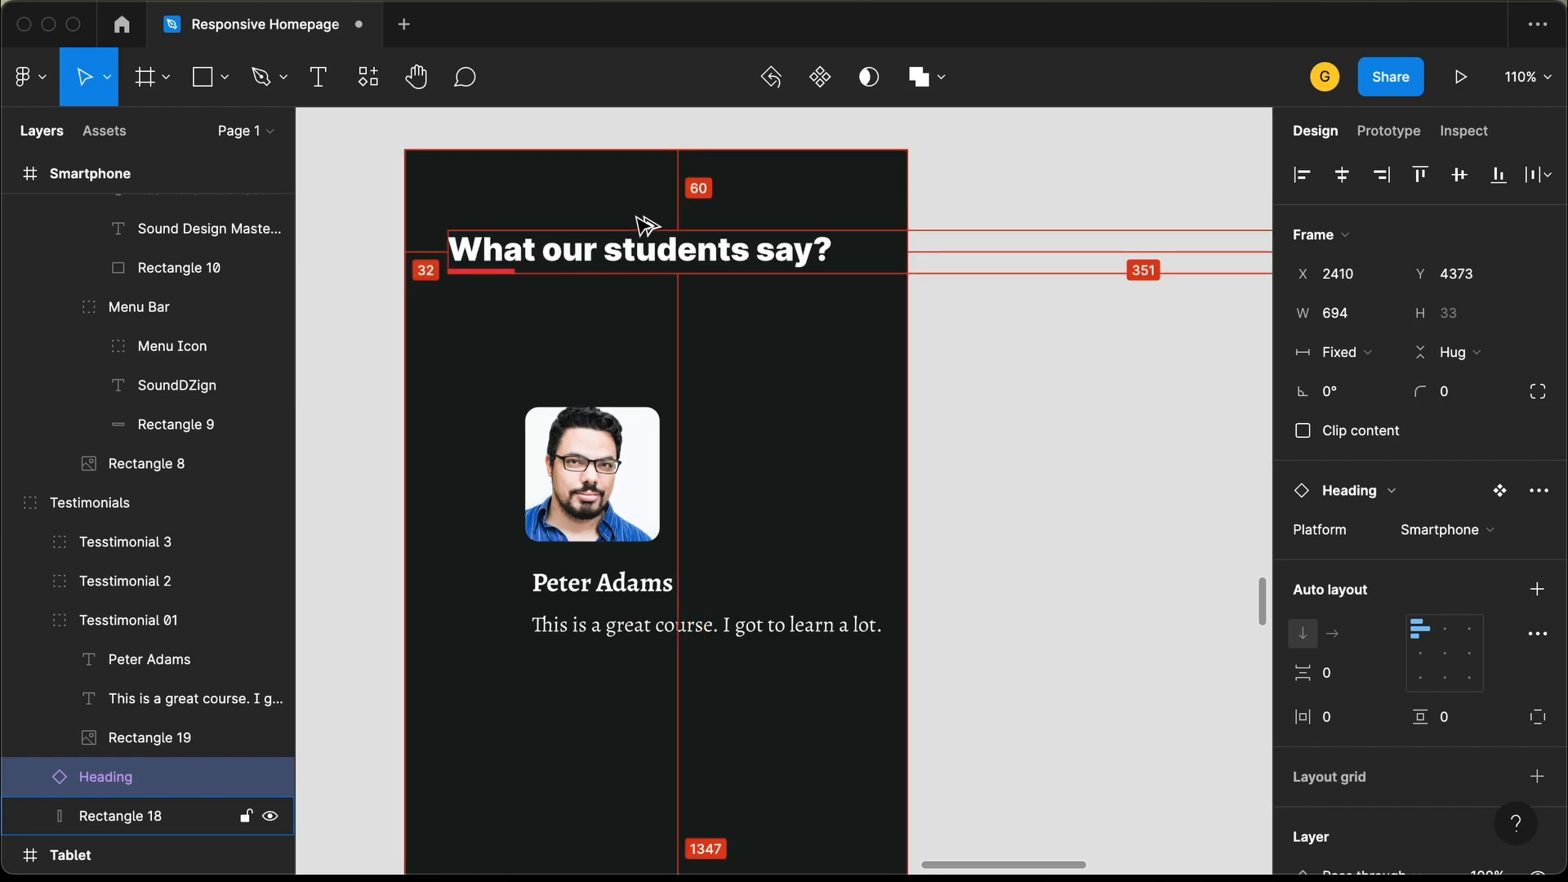
Narrow the "What our students say?" heading frame to 311 px so it fits inside the dark background.
scroll(960, 338, "down", 5)
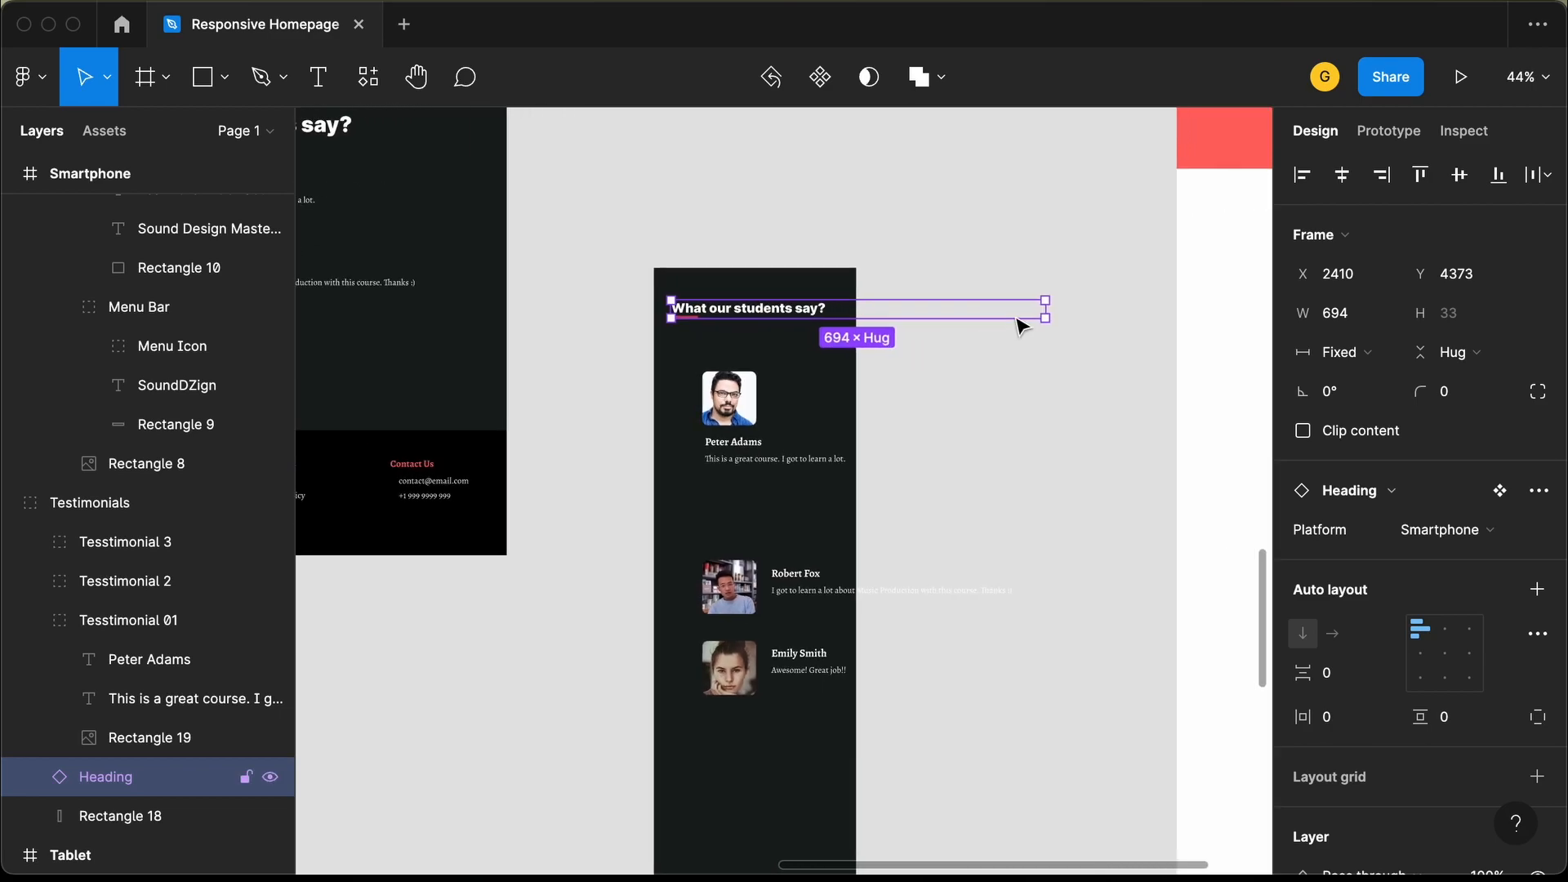
left_click_drag(1048, 305, 838, 304)
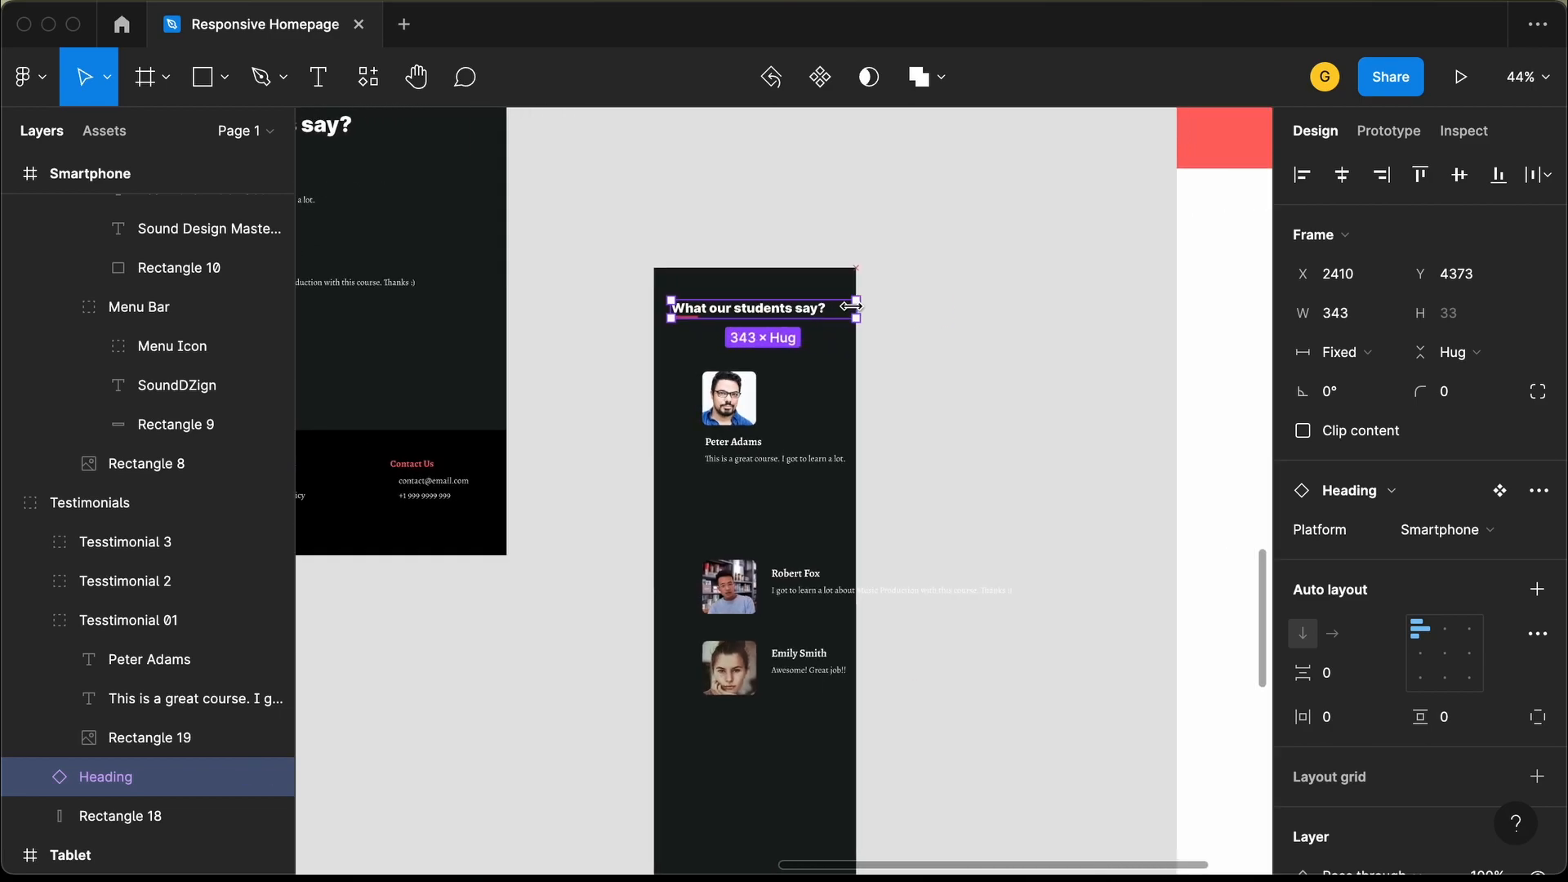
scroll(833, 304, "up", 5)
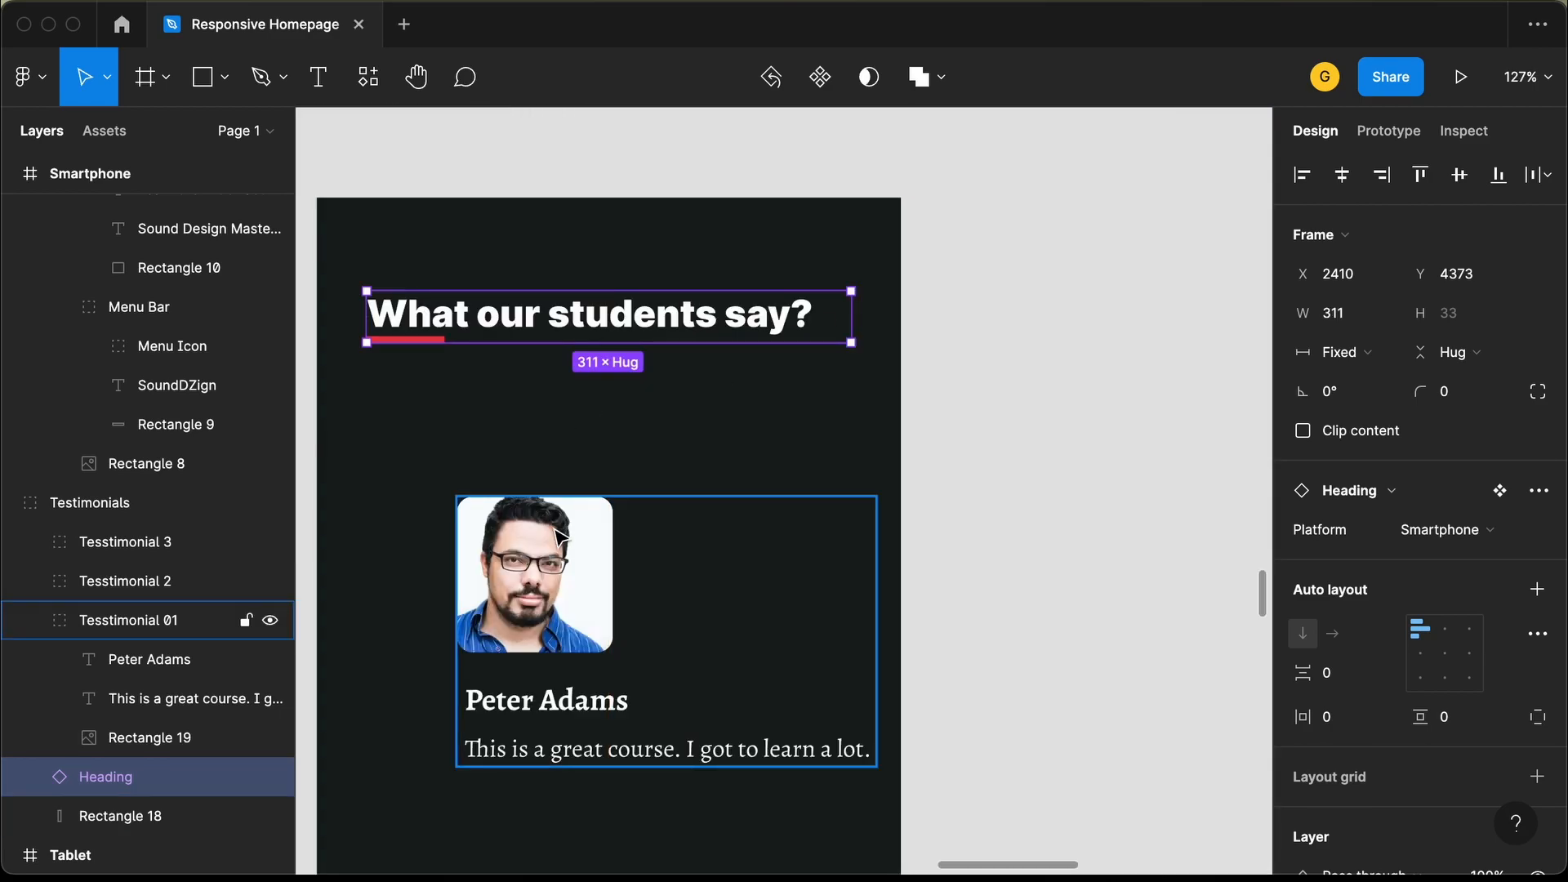
Move the first testimonial group up to 40 px below the "What our students say?" heading.
left_click(558, 555)
left_click_drag(558, 556, 567, 479)
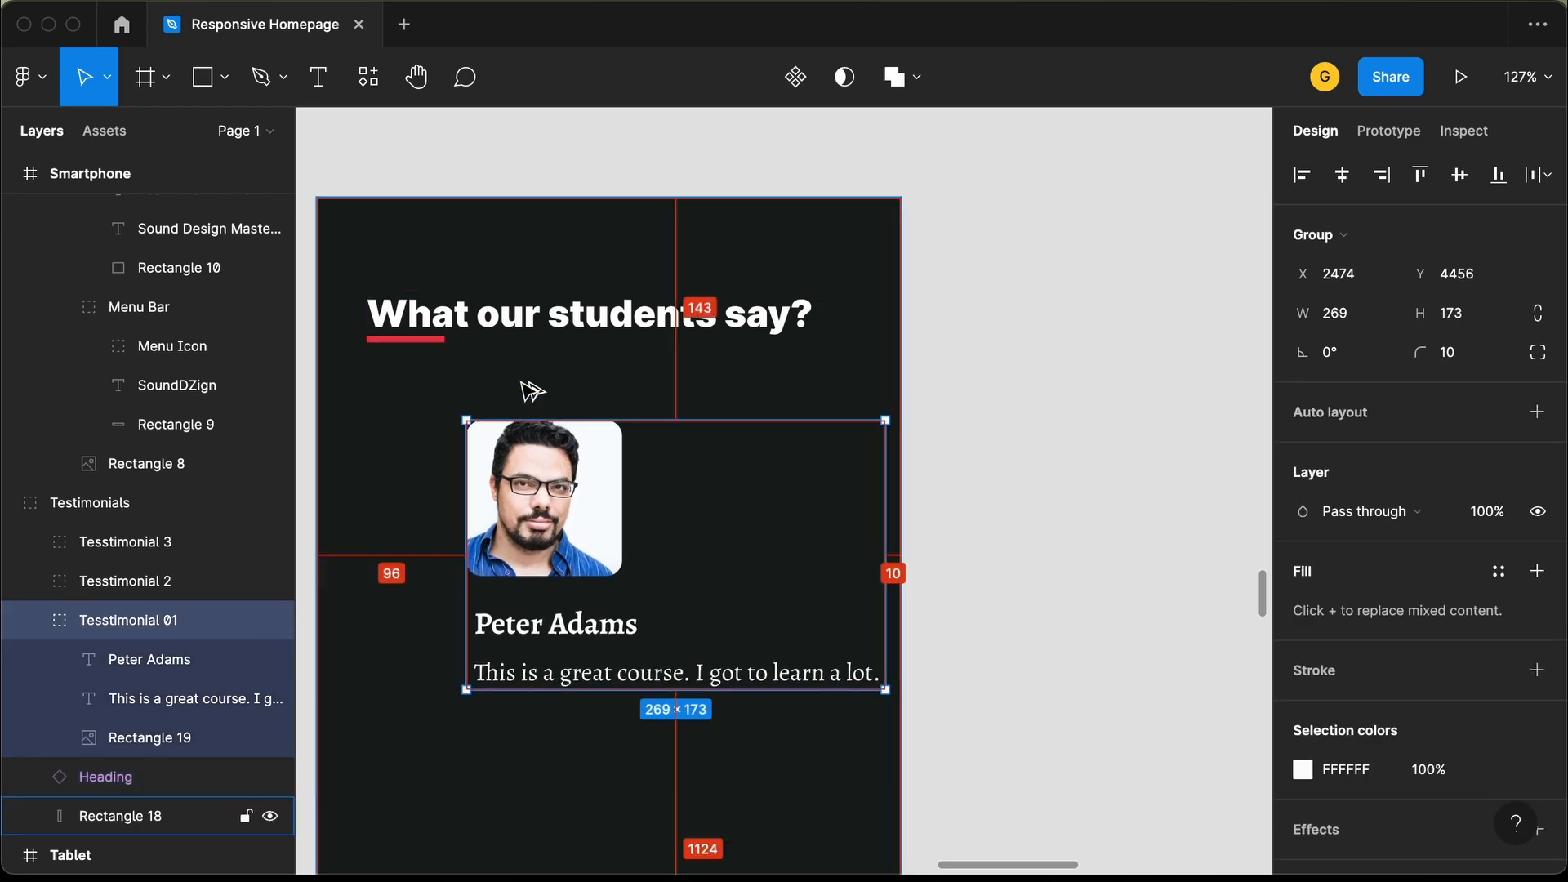
key("alt+Up")
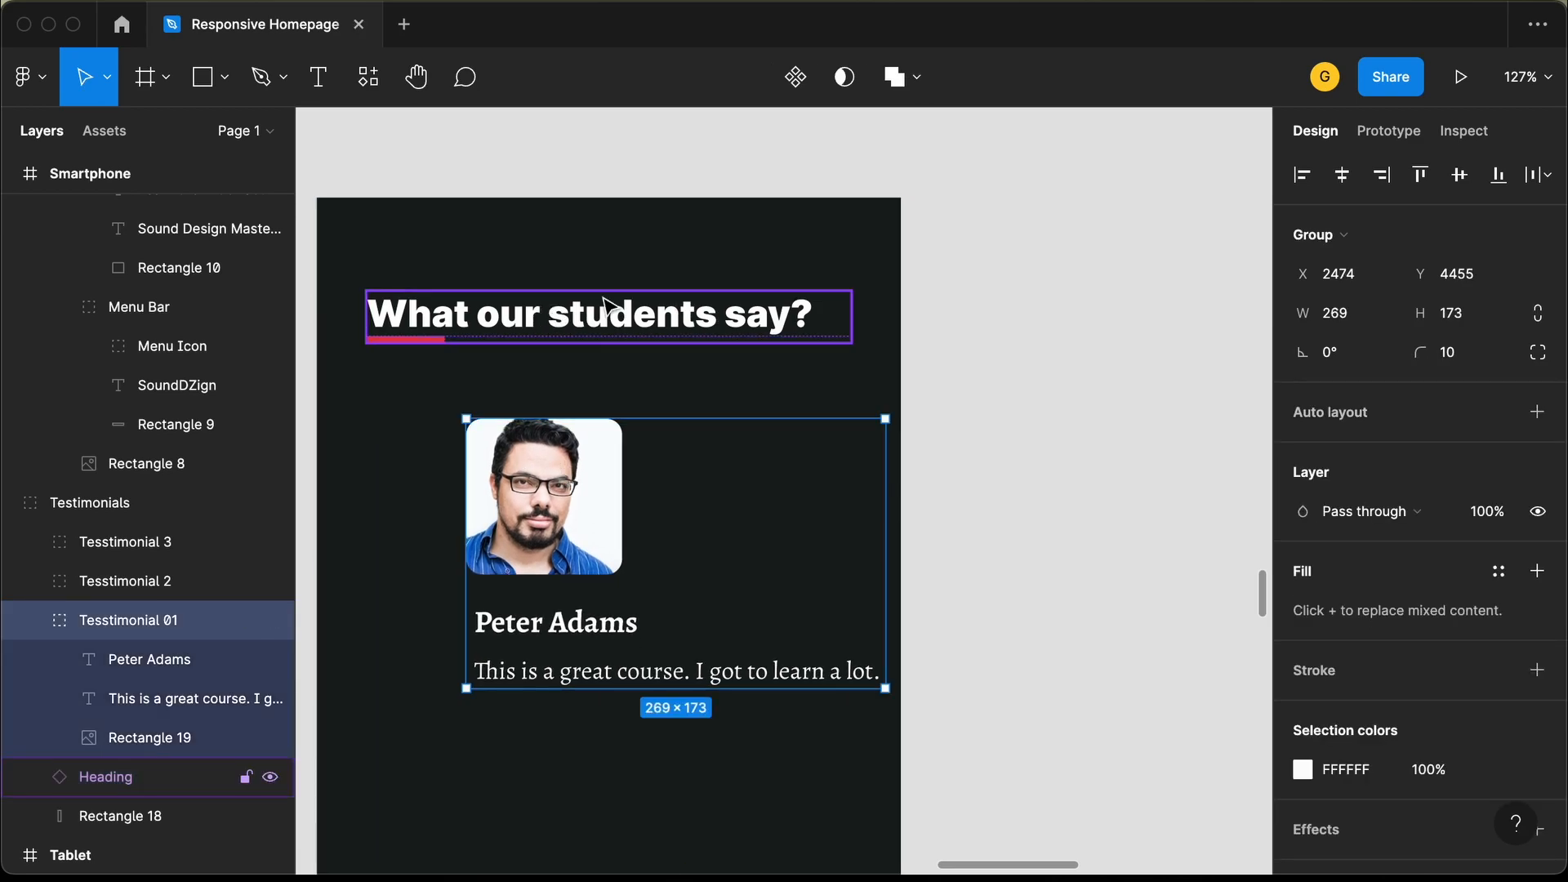
key("shift+Up")
key("alt+Down")
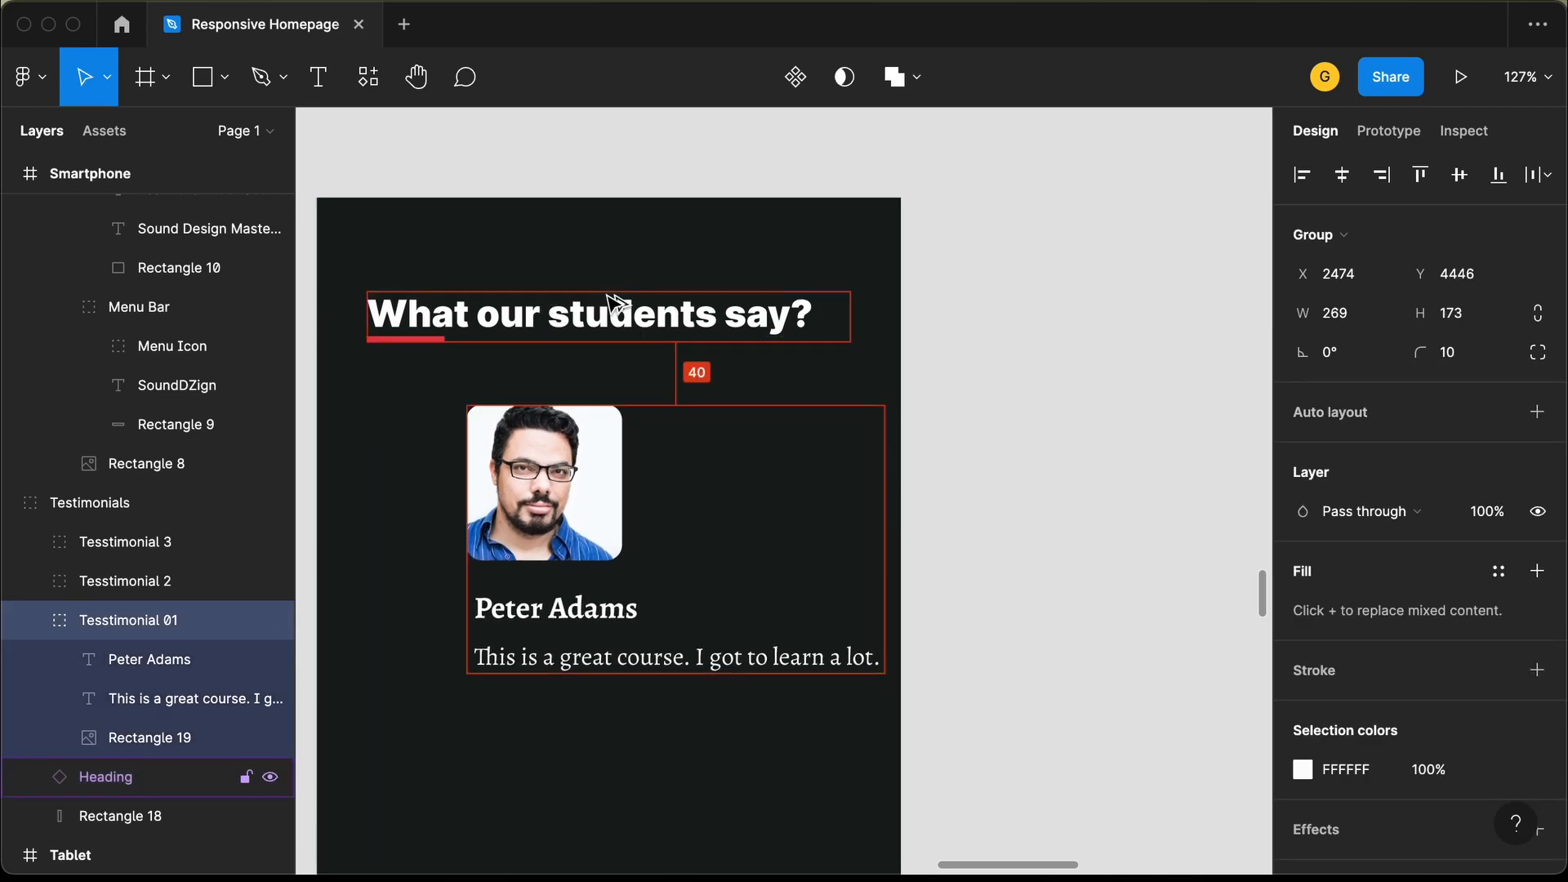
Align the first testimonial's photo, student name and comment on their horizontal centres and centre them together within the dark background.
double_click(556, 506)
left_click(588, 621, "shift")
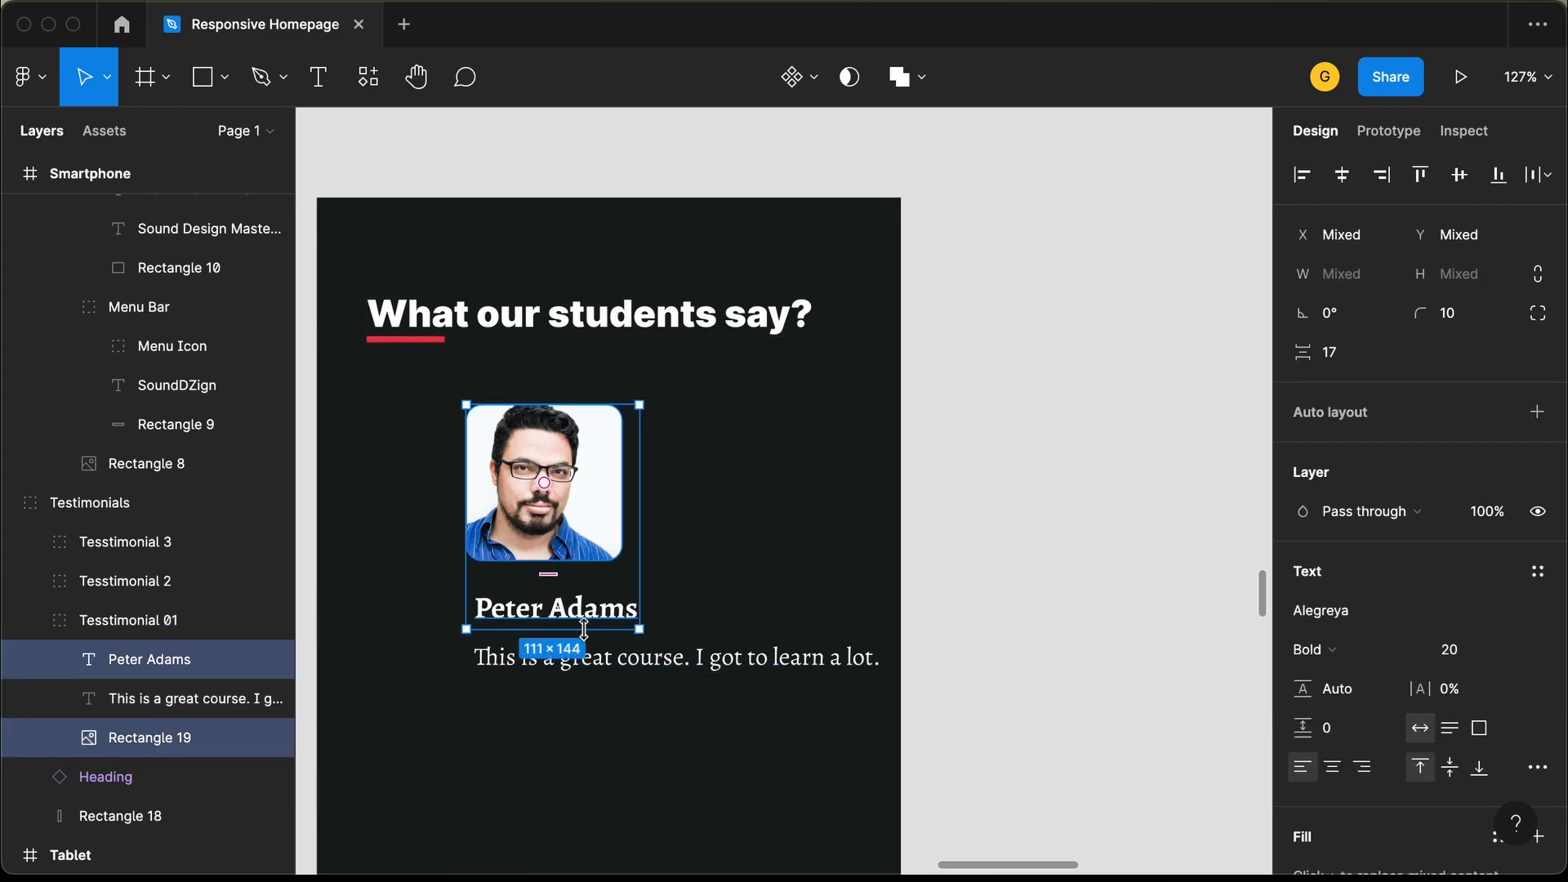
left_click(590, 659, "shift")
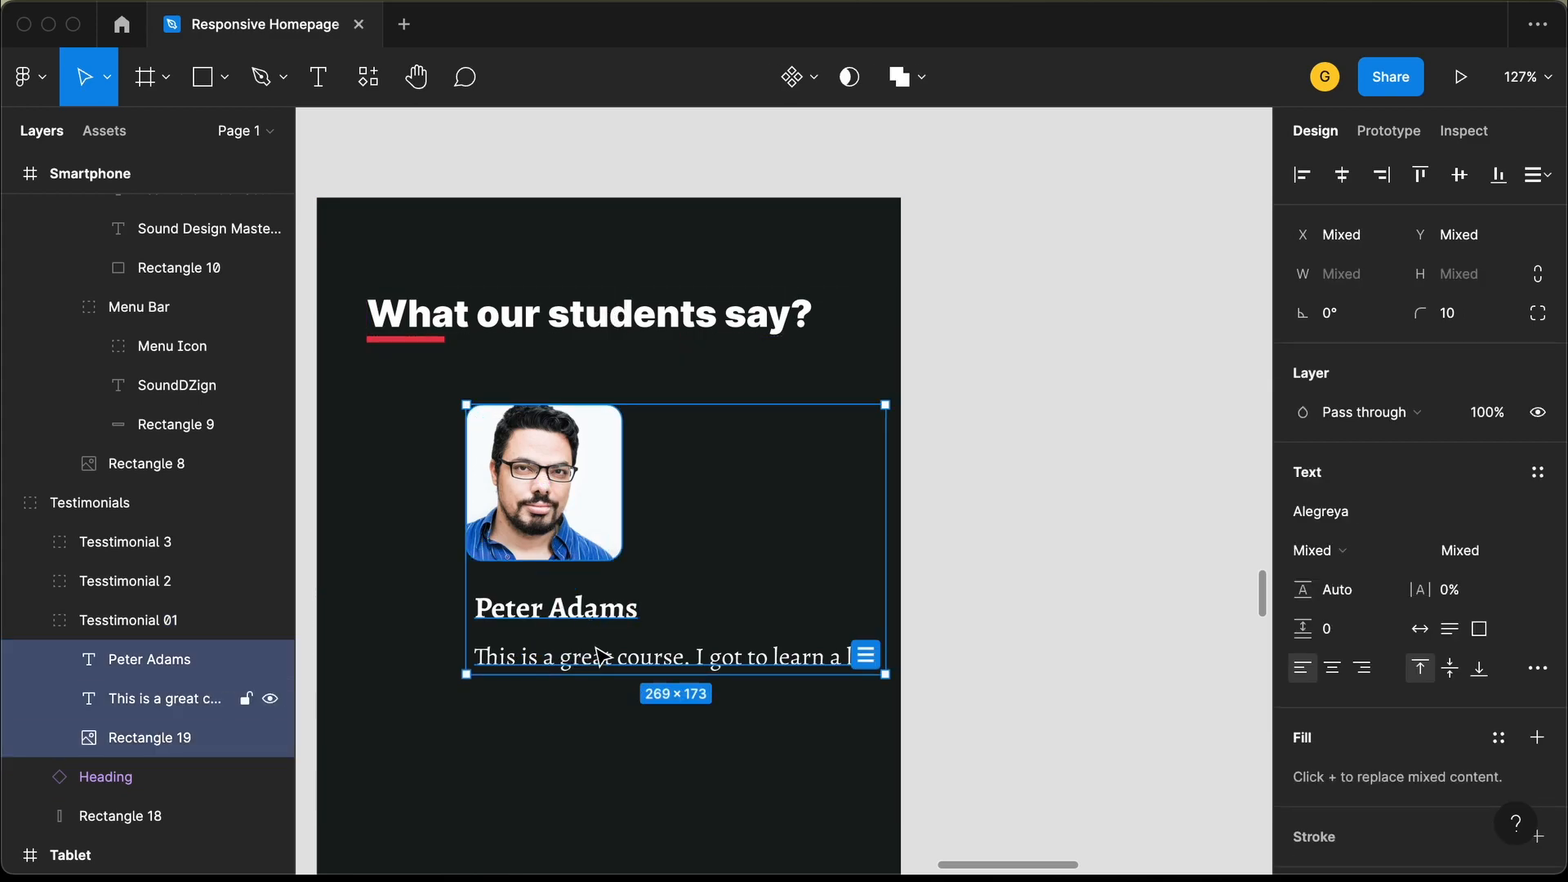
left_click(1344, 181)
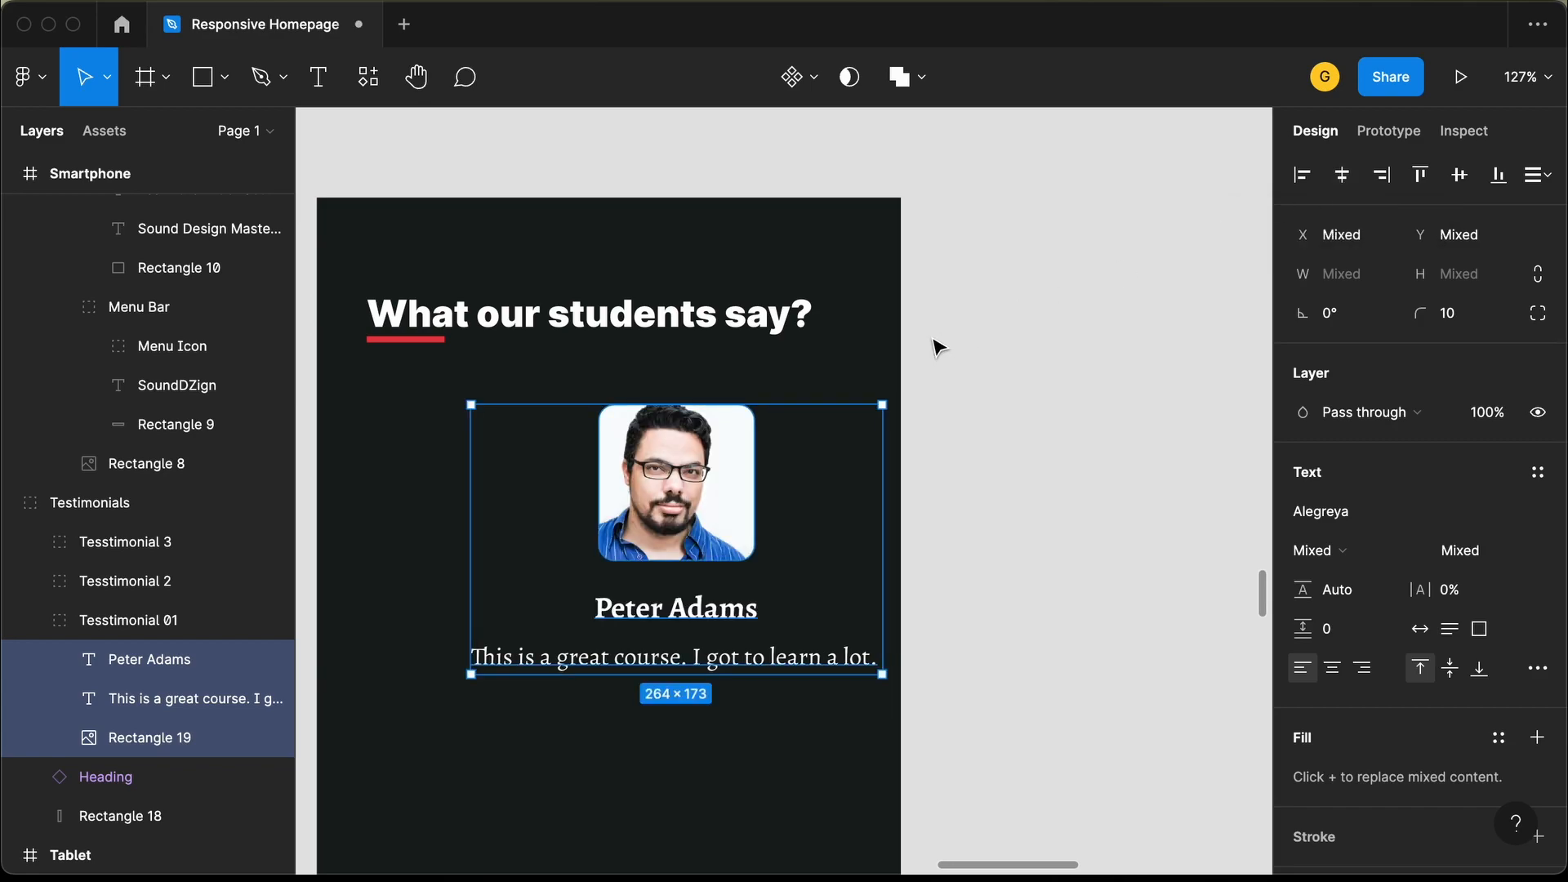
left_click_drag(686, 500, 618, 492)
scroll(612, 486, "up", 4)
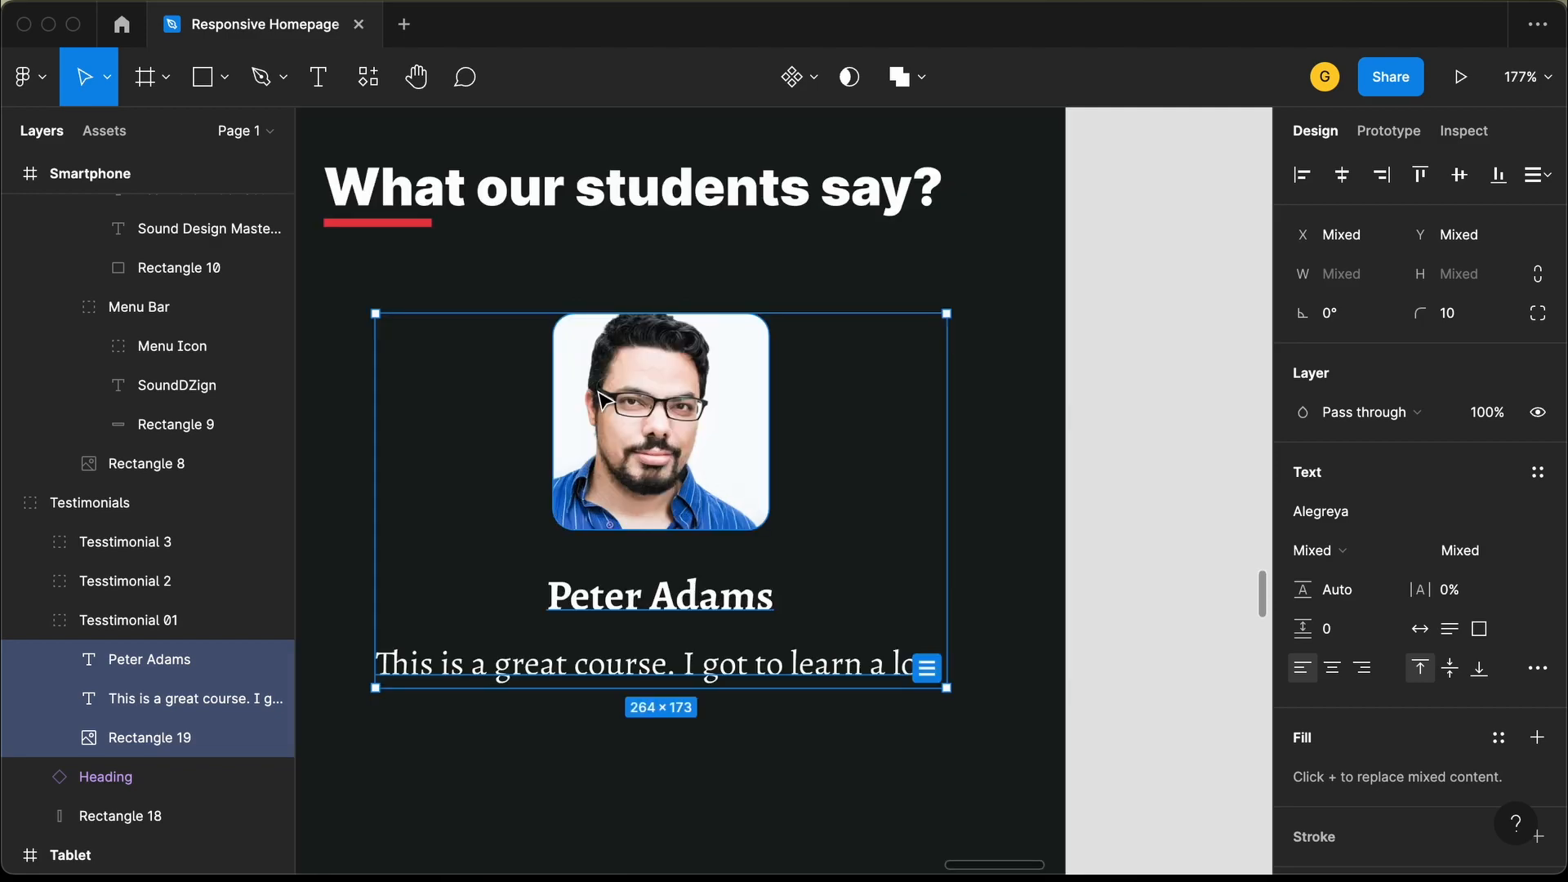
Move the second testimonial's photo to 60 px below the first testimonial, horizontally centred with it.
scroll(597, 392, "down", 8)
scroll(605, 400, "down", 4)
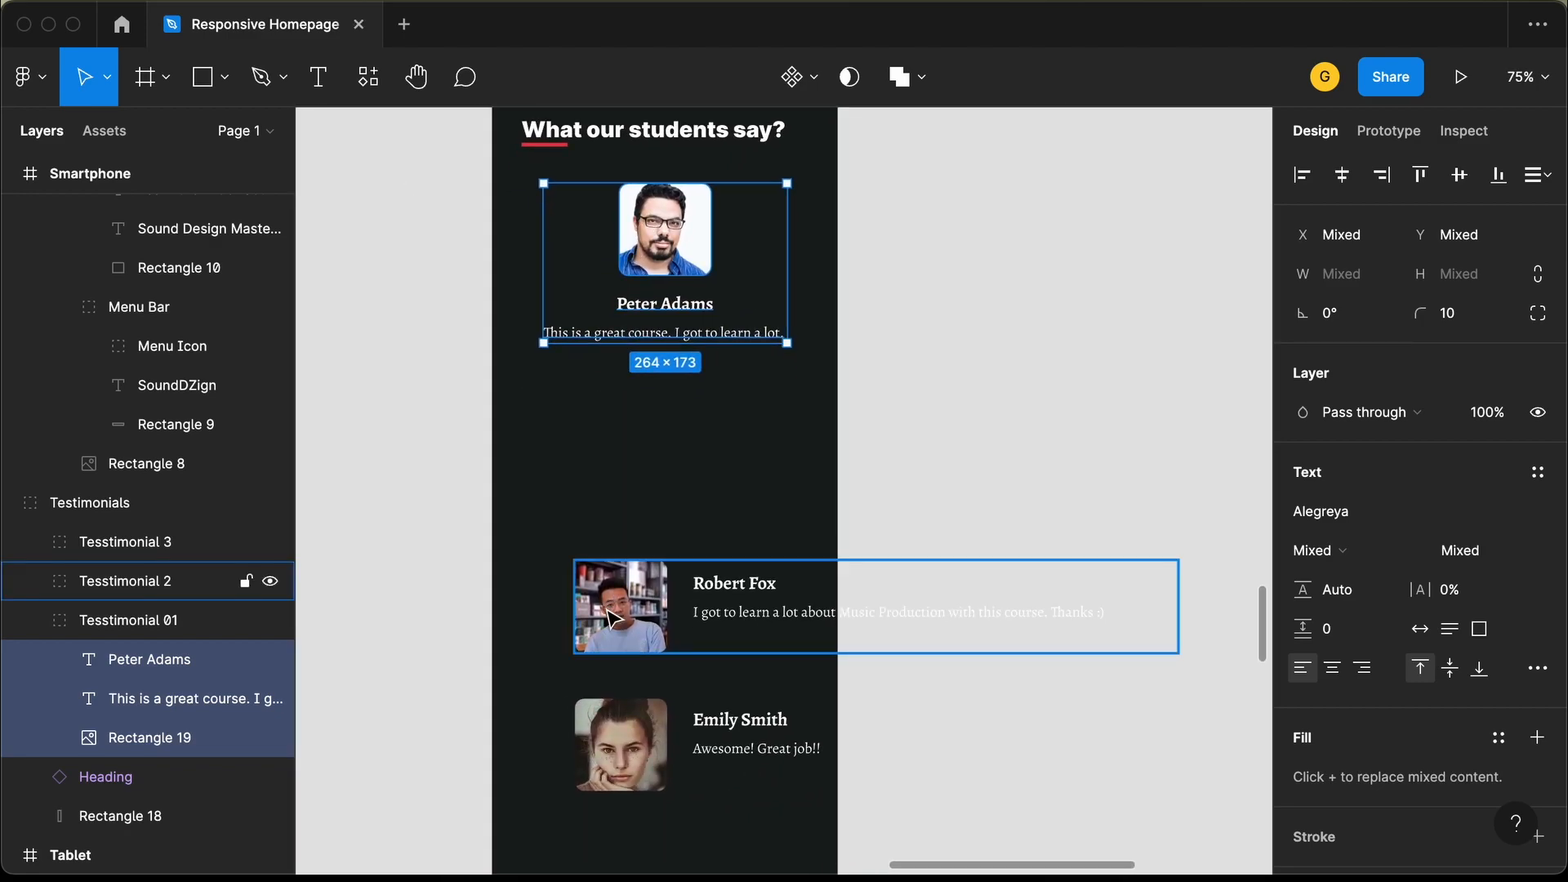
scroll(618, 612, "down", 2)
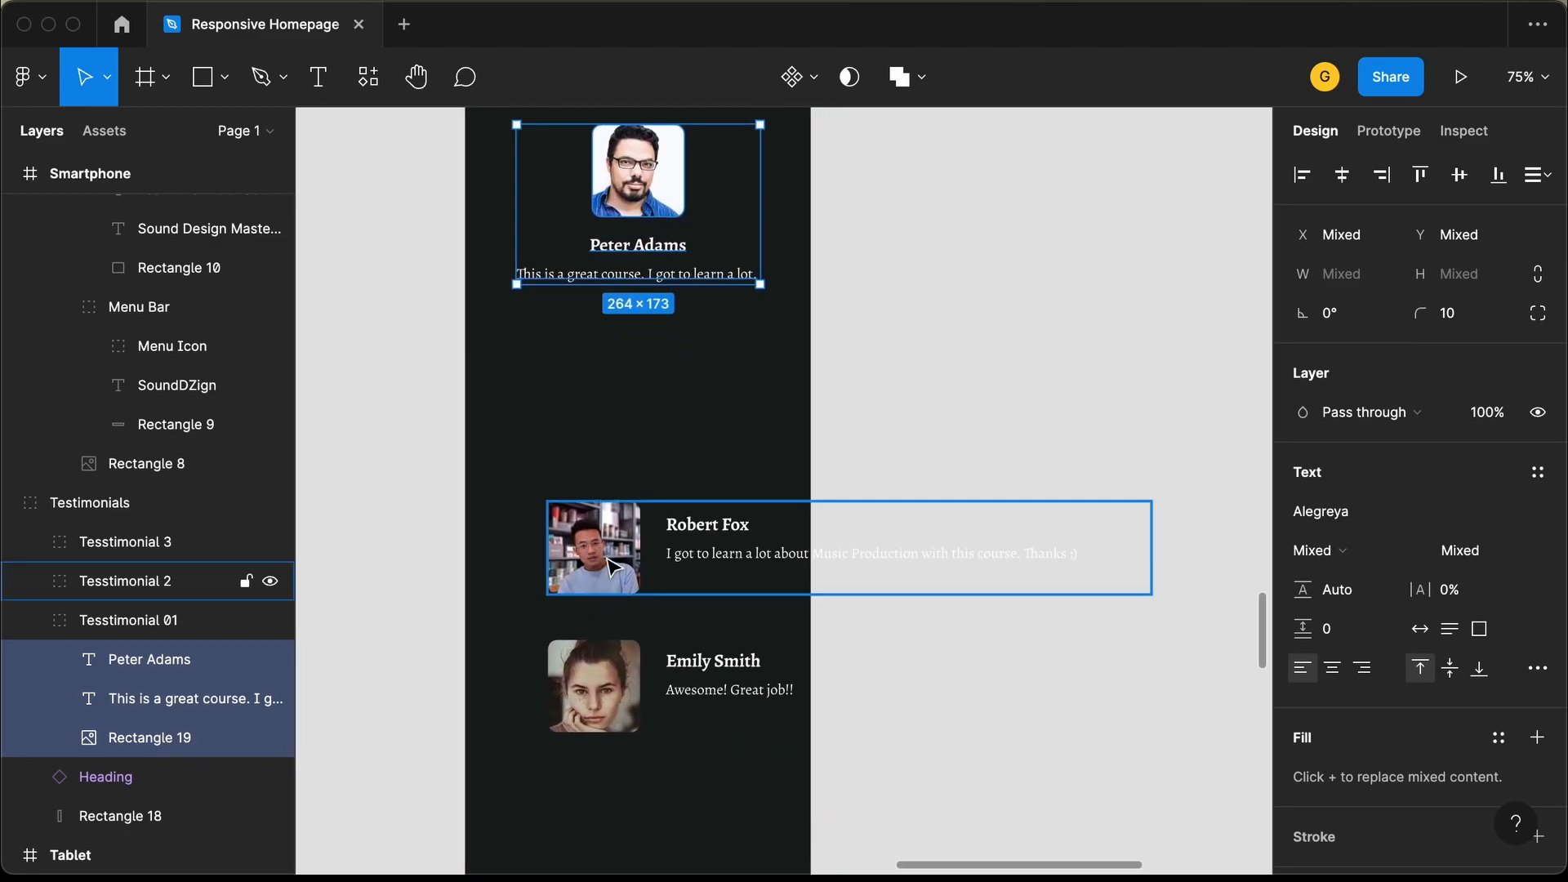
double_click(604, 562)
left_click_drag(599, 559, 643, 403)
key("alt")
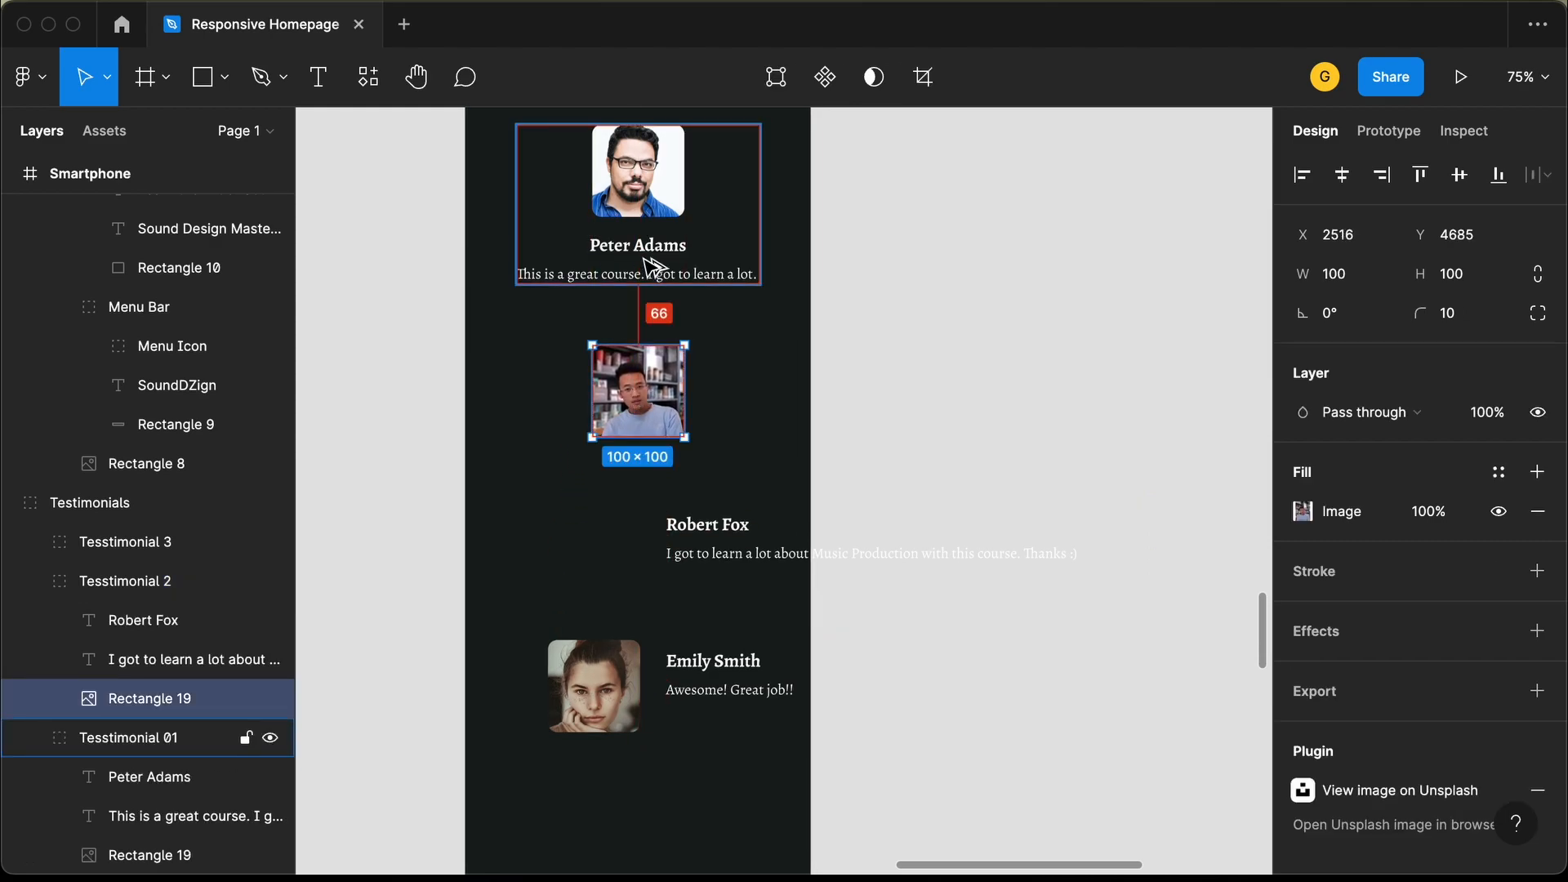
key("shift+Up")
key("shift+Up")
key("shift+Down")
key("alt")
key("Up")
key("Up")
key("Down")
key("Down")
key("Down")
key("Down")
key("Down")
key("Down")
key("alt")
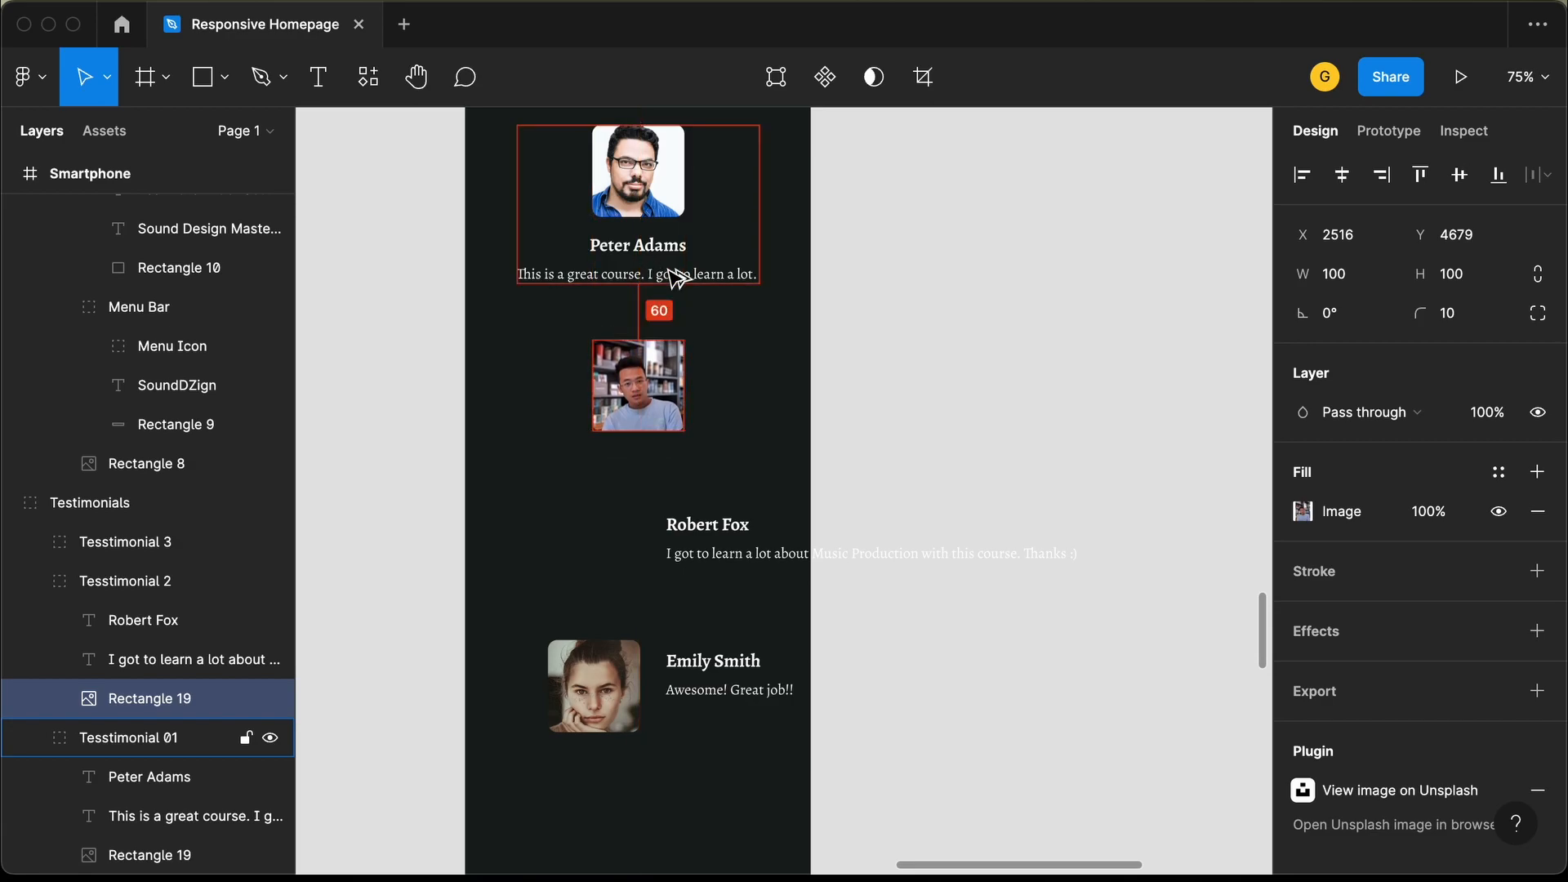
Move the second testimonial's student name directly beneath its photo, horizontally centred with it.
left_click(693, 535)
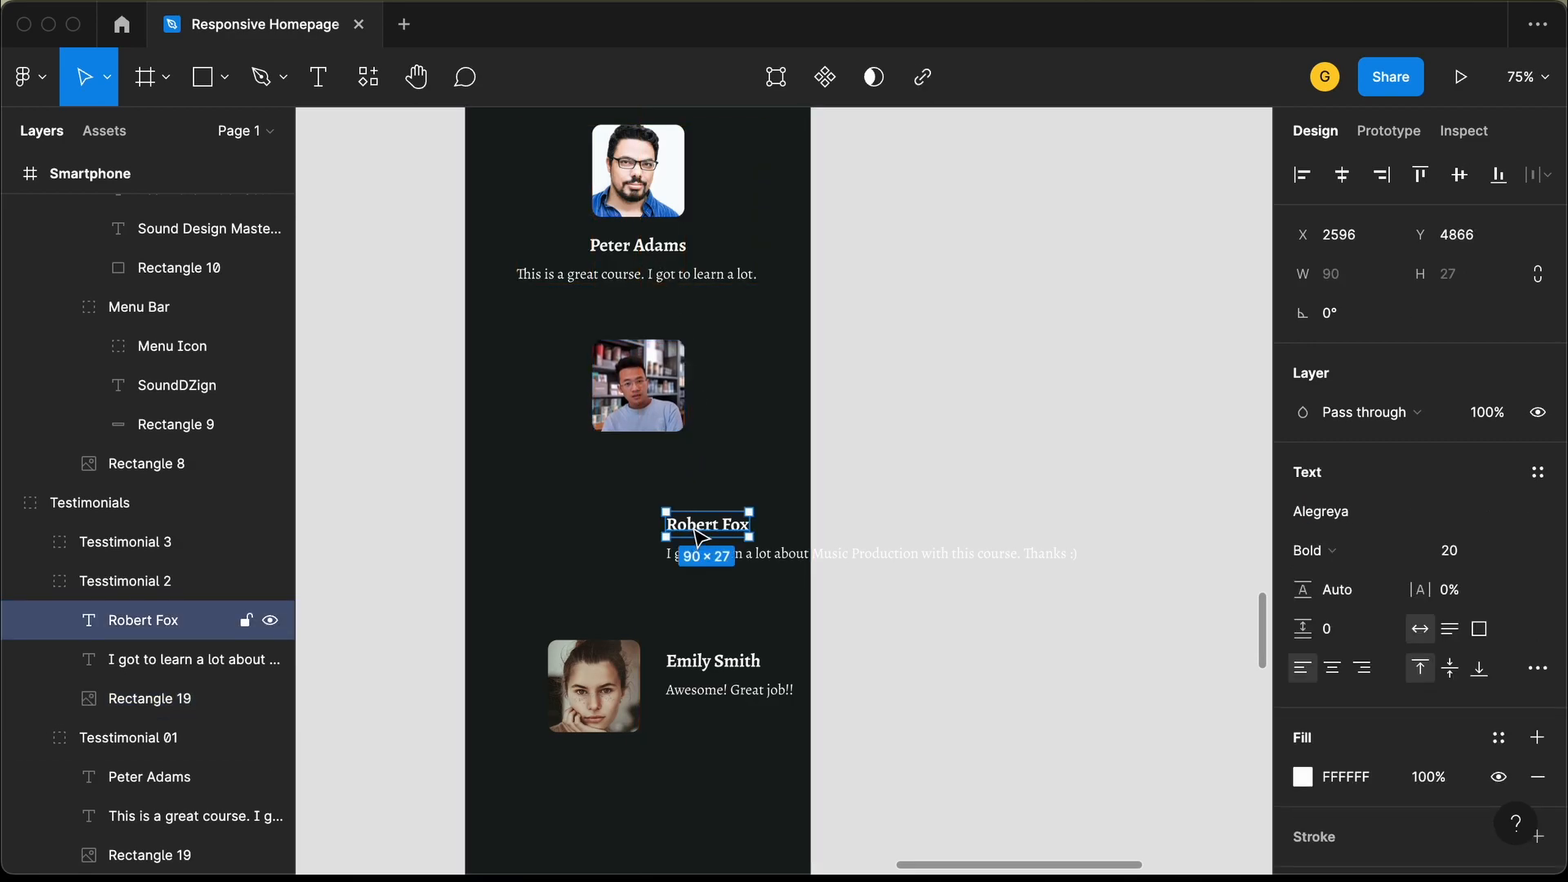
left_click_drag(698, 535, 627, 468)
key("Escape")
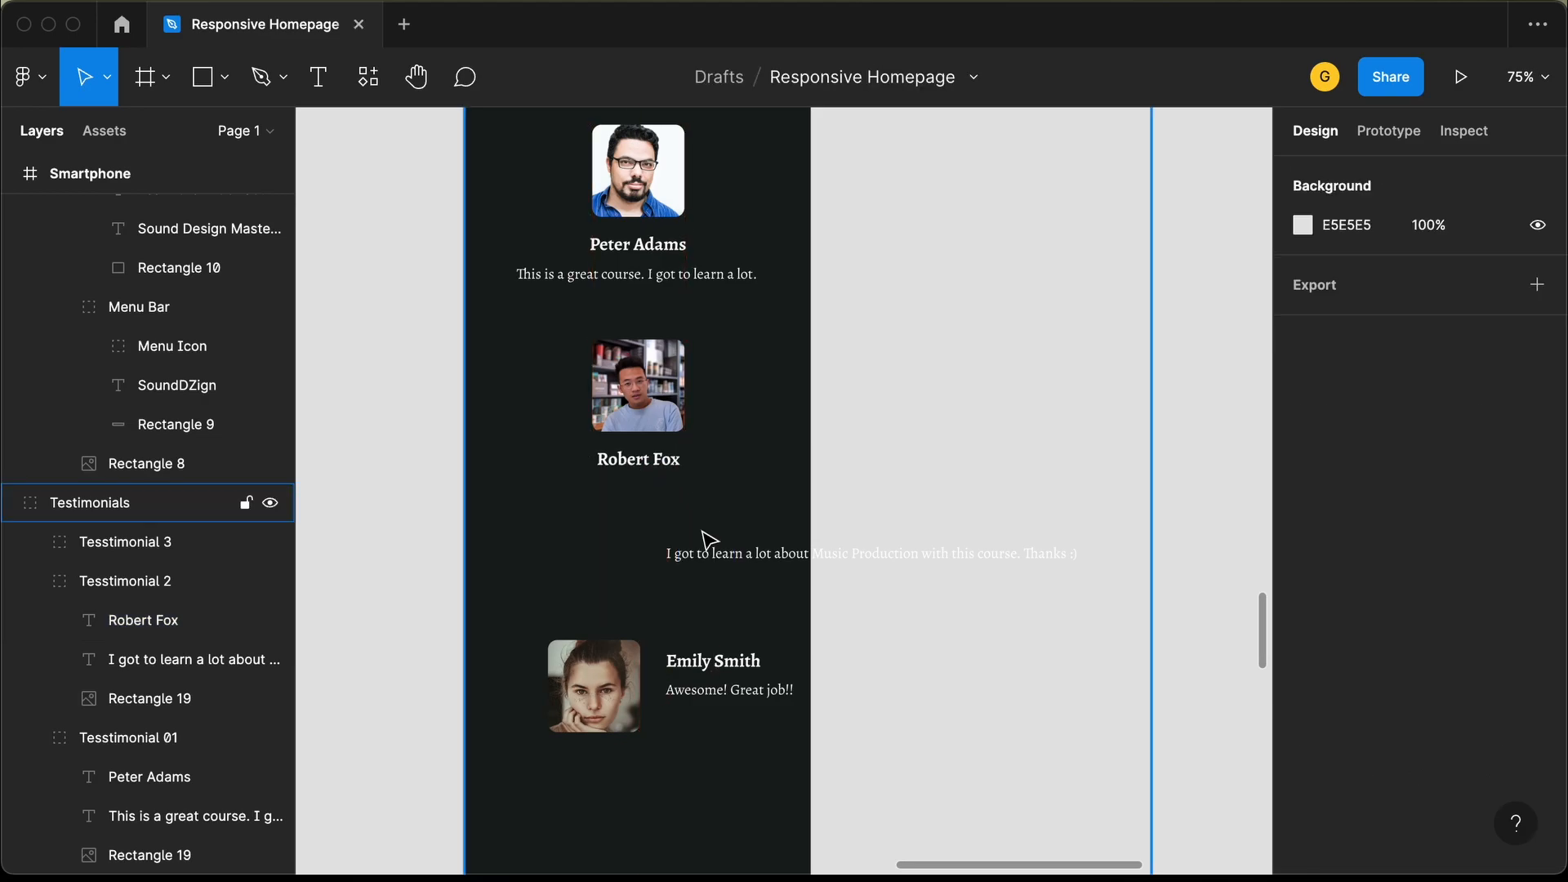
Move the second testimonial's comment beneath the student name, 32 px from the background's left edge.
left_click(706, 561)
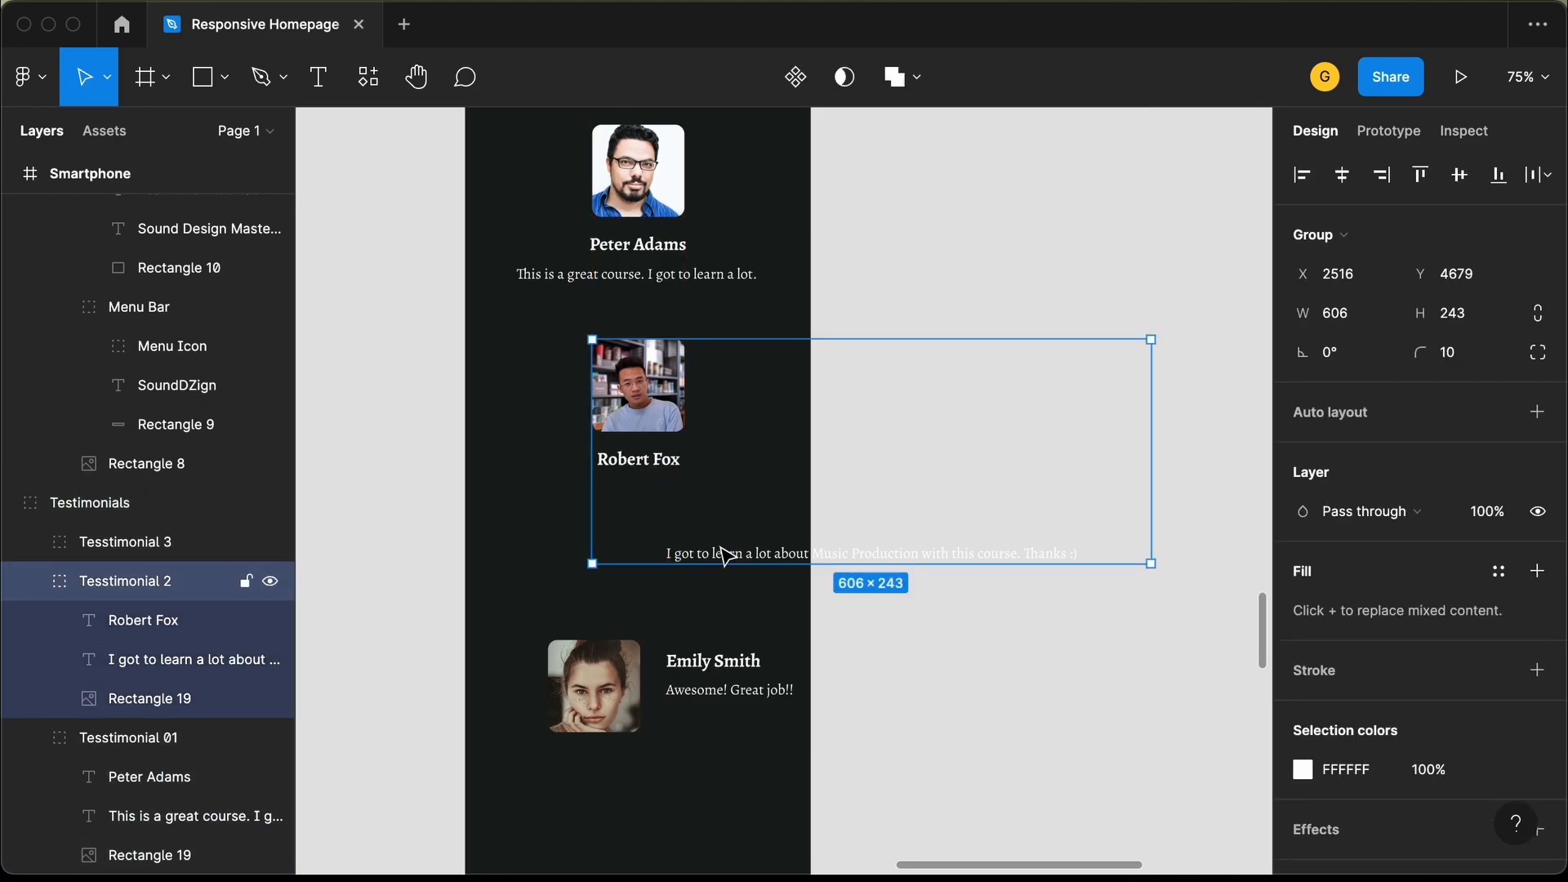
double_click(725, 555)
left_click_drag(724, 562, 544, 498)
scroll(506, 491, "up", 5)
key("alt")
key("alt")
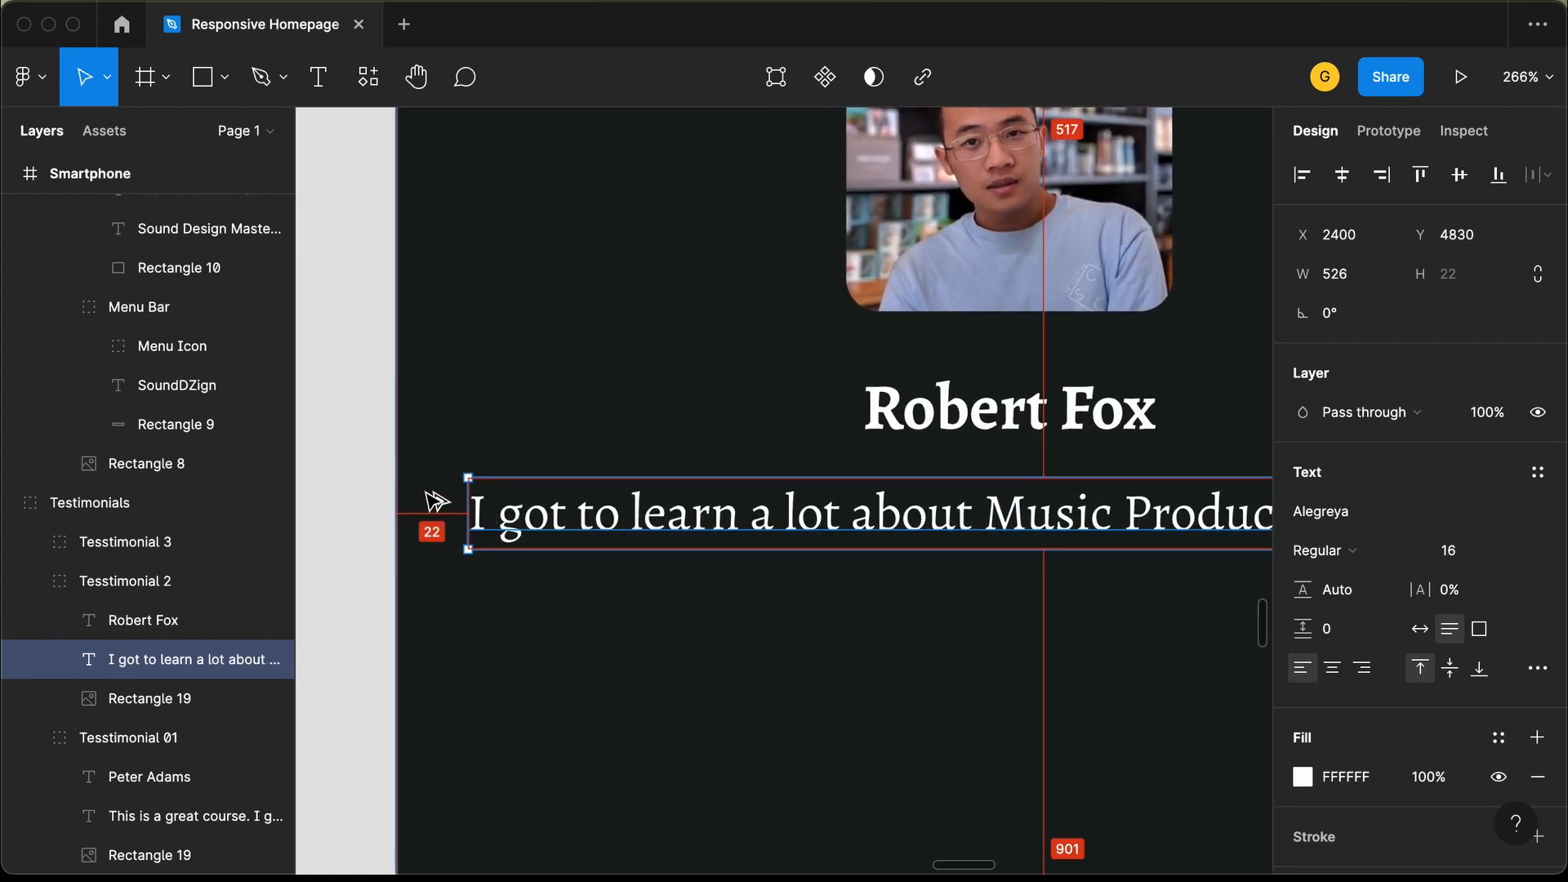
key("shift+Right")
scroll(548, 517, "down", 5)
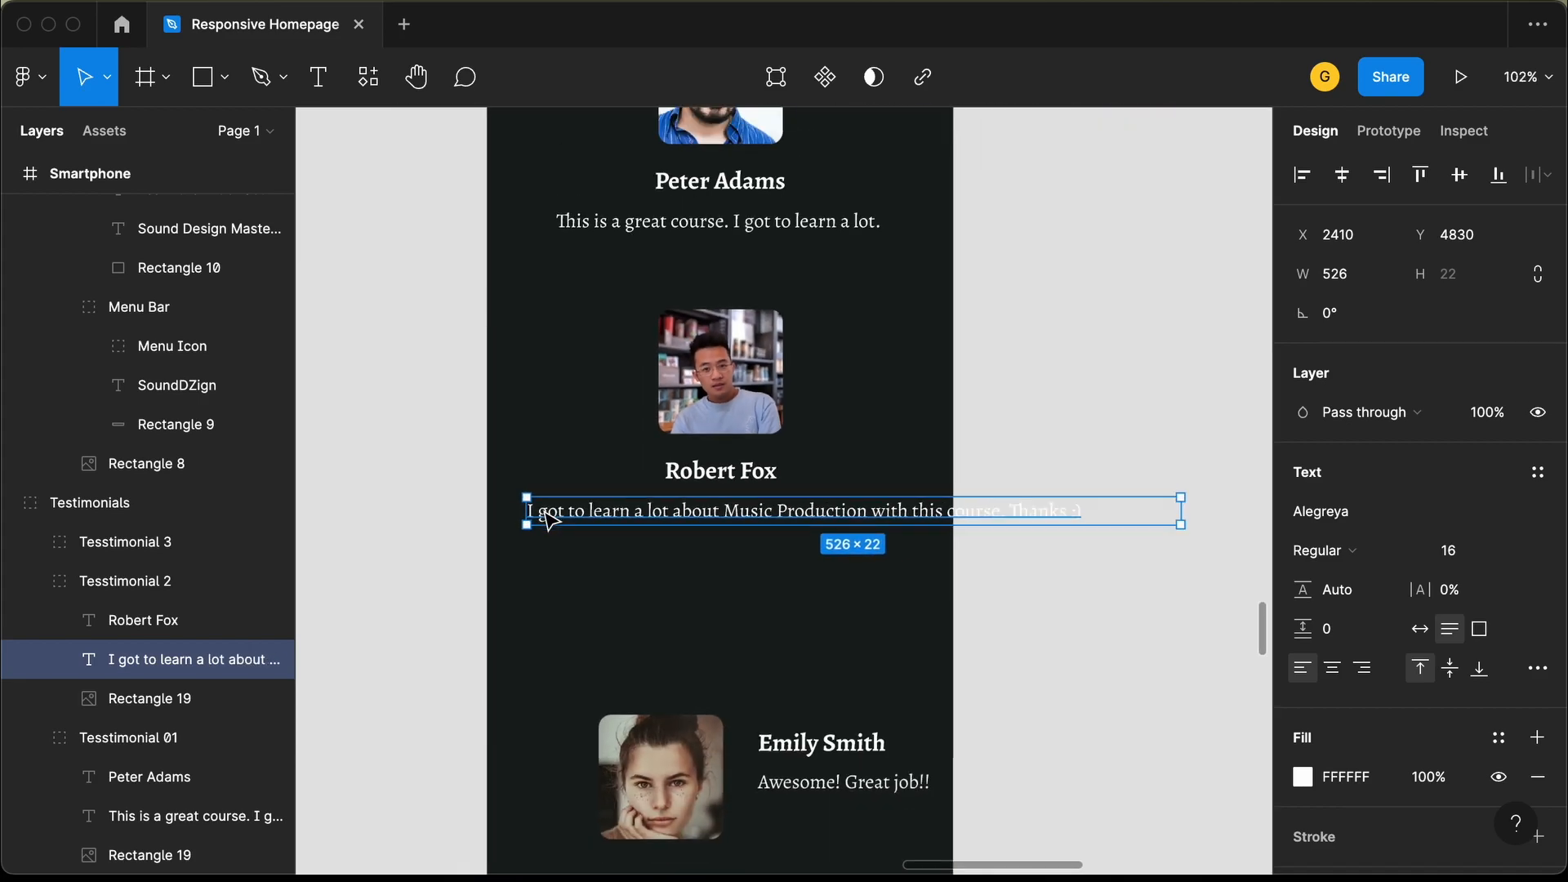
Narrow the second testimonial's comment box to 311 px, leaving a 32 px right margin, and centre-align its text.
scroll(941, 537, "right", 2)
left_click_drag(1103, 502, 829, 512)
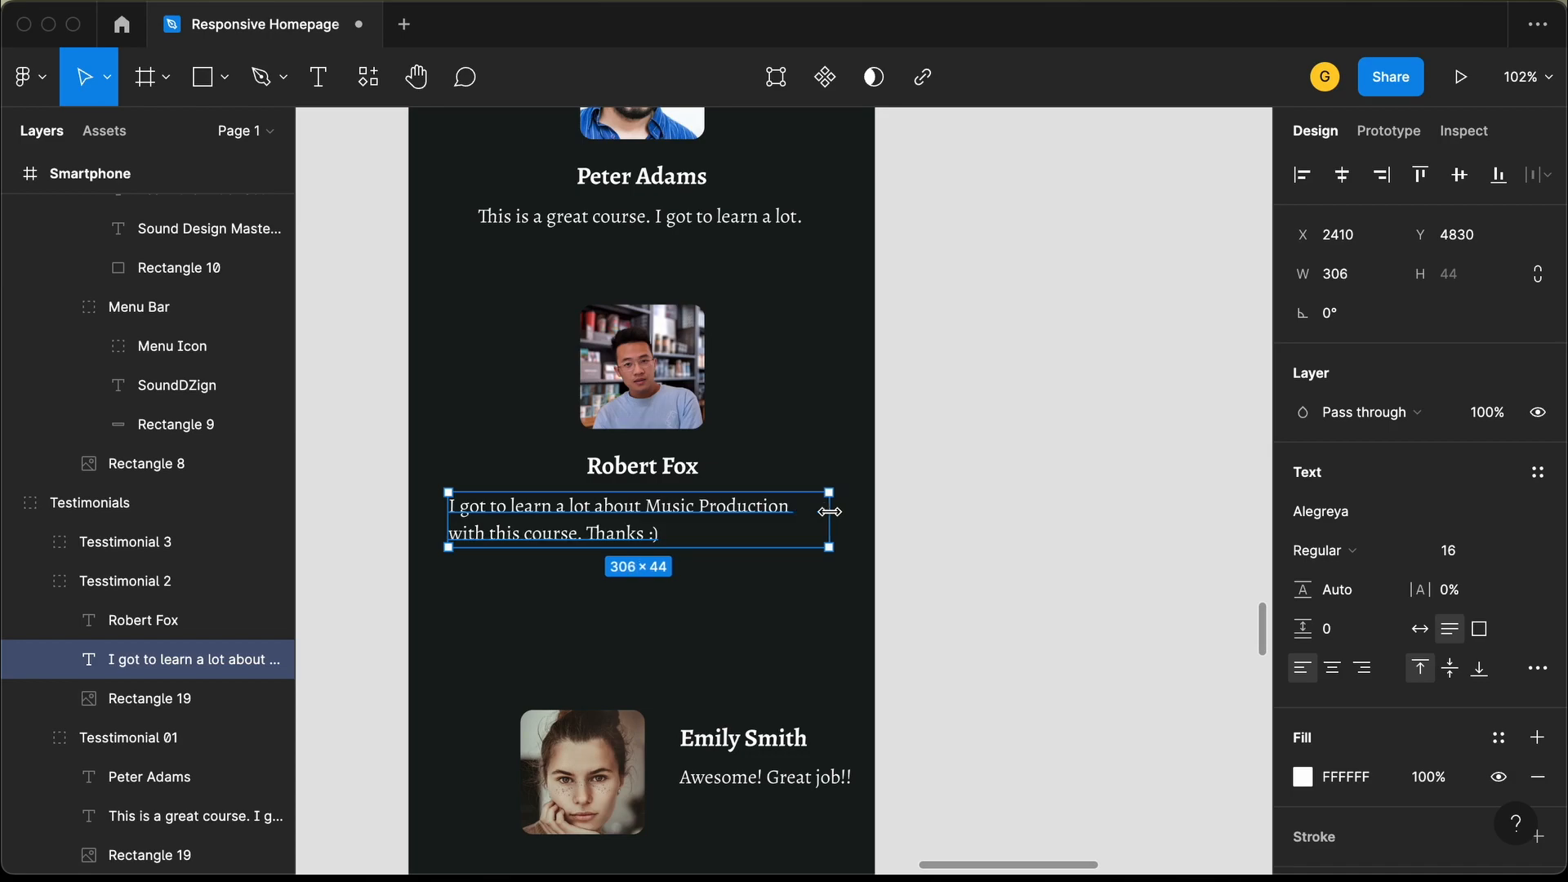
key("alt")
scroll(859, 530, "up", 5)
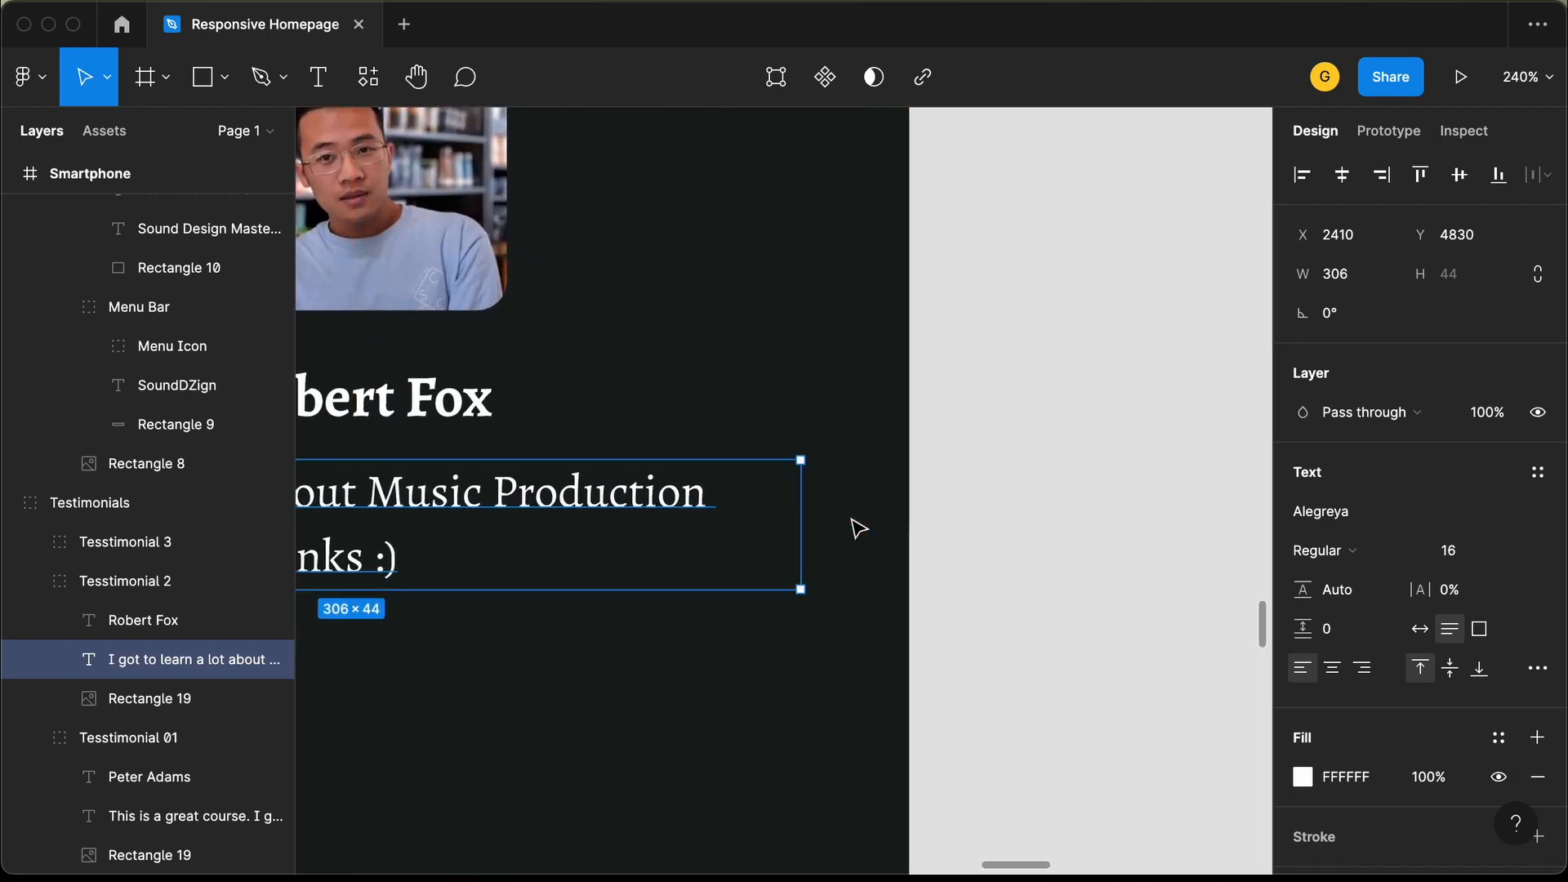
key("super+Right")
key("super+Right")
key("super+Right")
key("super+Right")
key("super+Right")
key("alt")
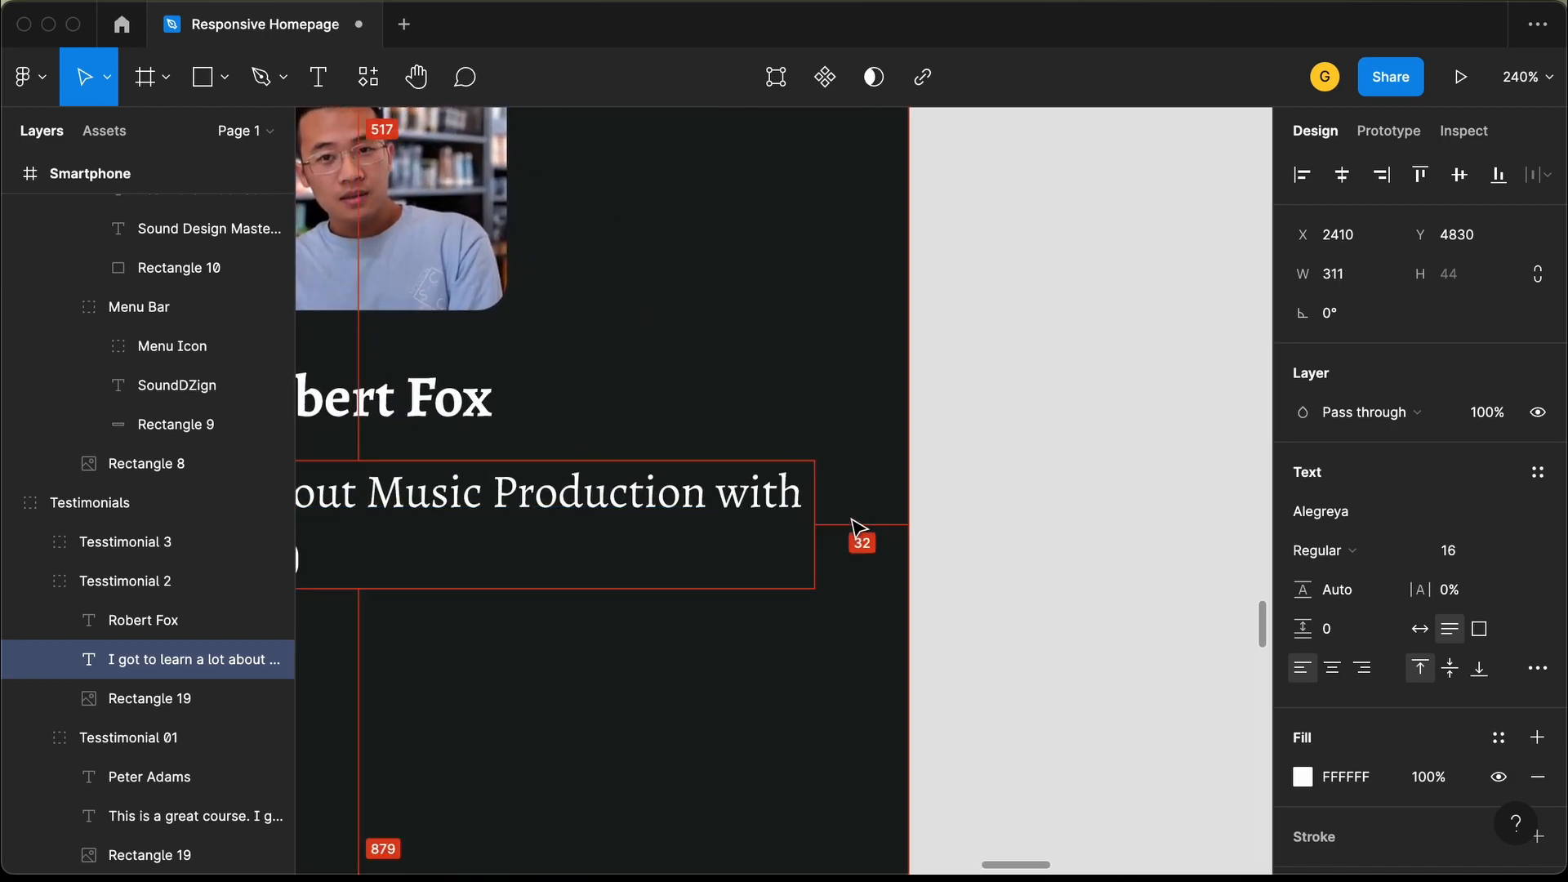
scroll(860, 529, "down", 5)
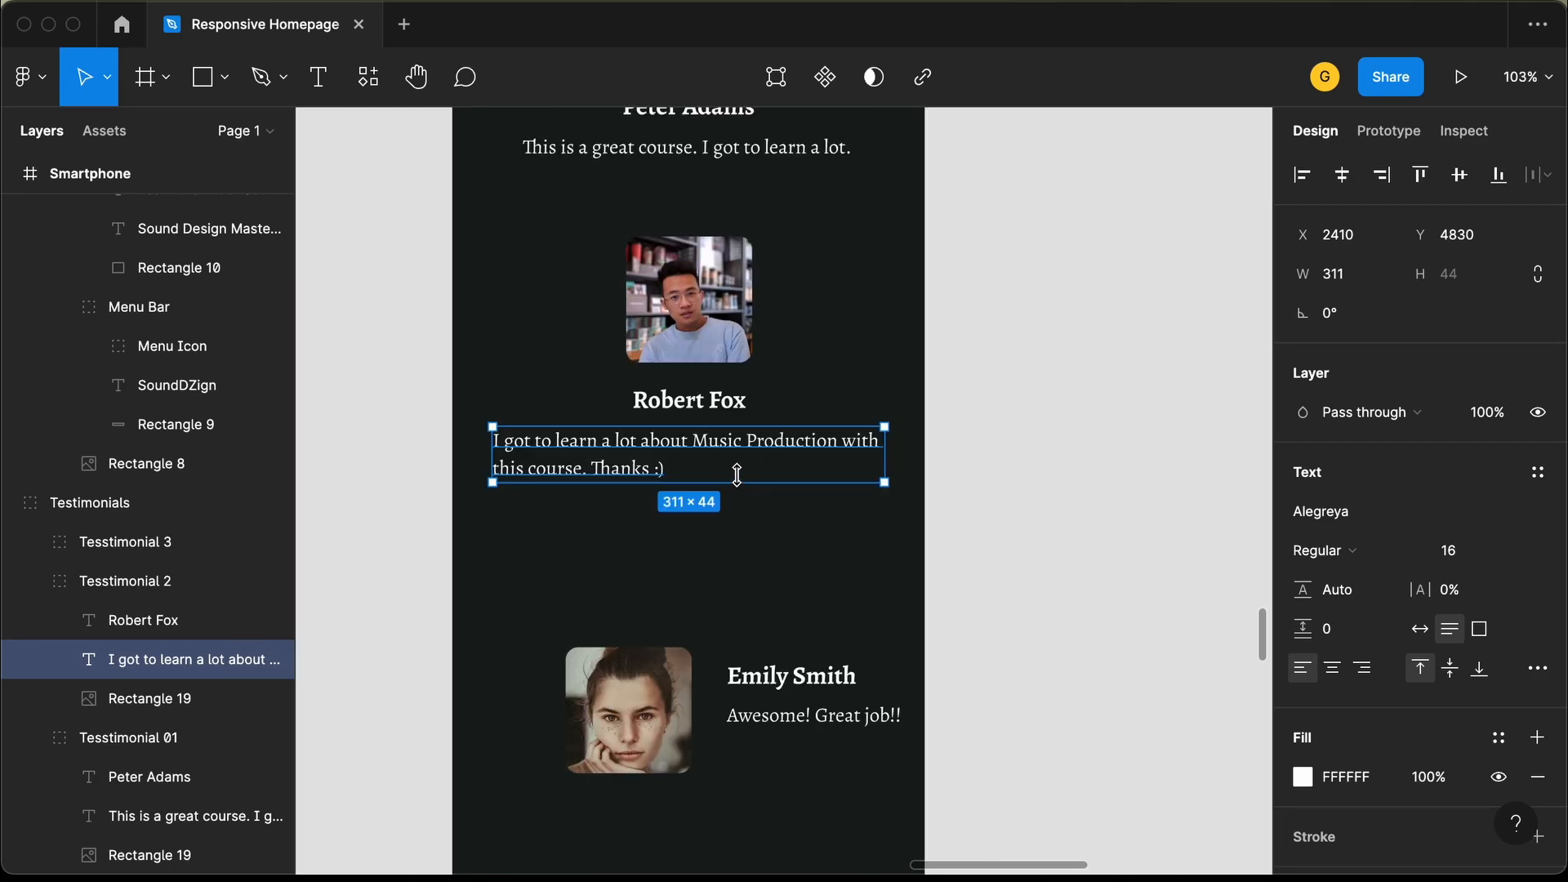
left_click(1333, 668)
scroll(1021, 541, "up", 2)
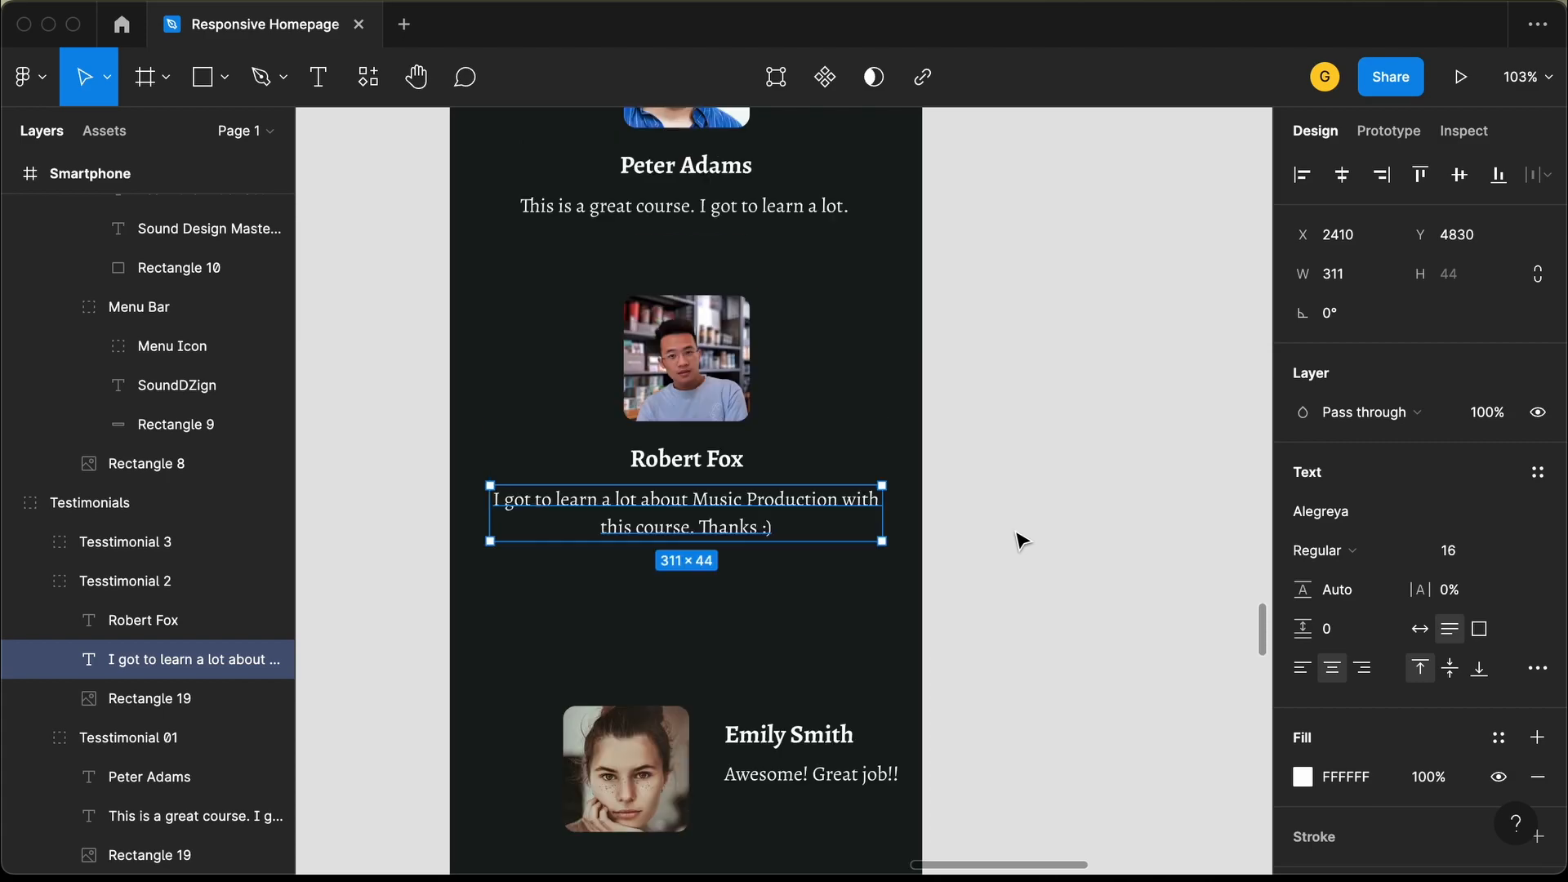
Move the third testimonial's photo up below the second comment and centre the student name directly beneath the photo.
scroll(1020, 539, "down", 4)
left_click_drag(724, 538, 741, 432)
double_click(660, 680)
left_click(800, 633)
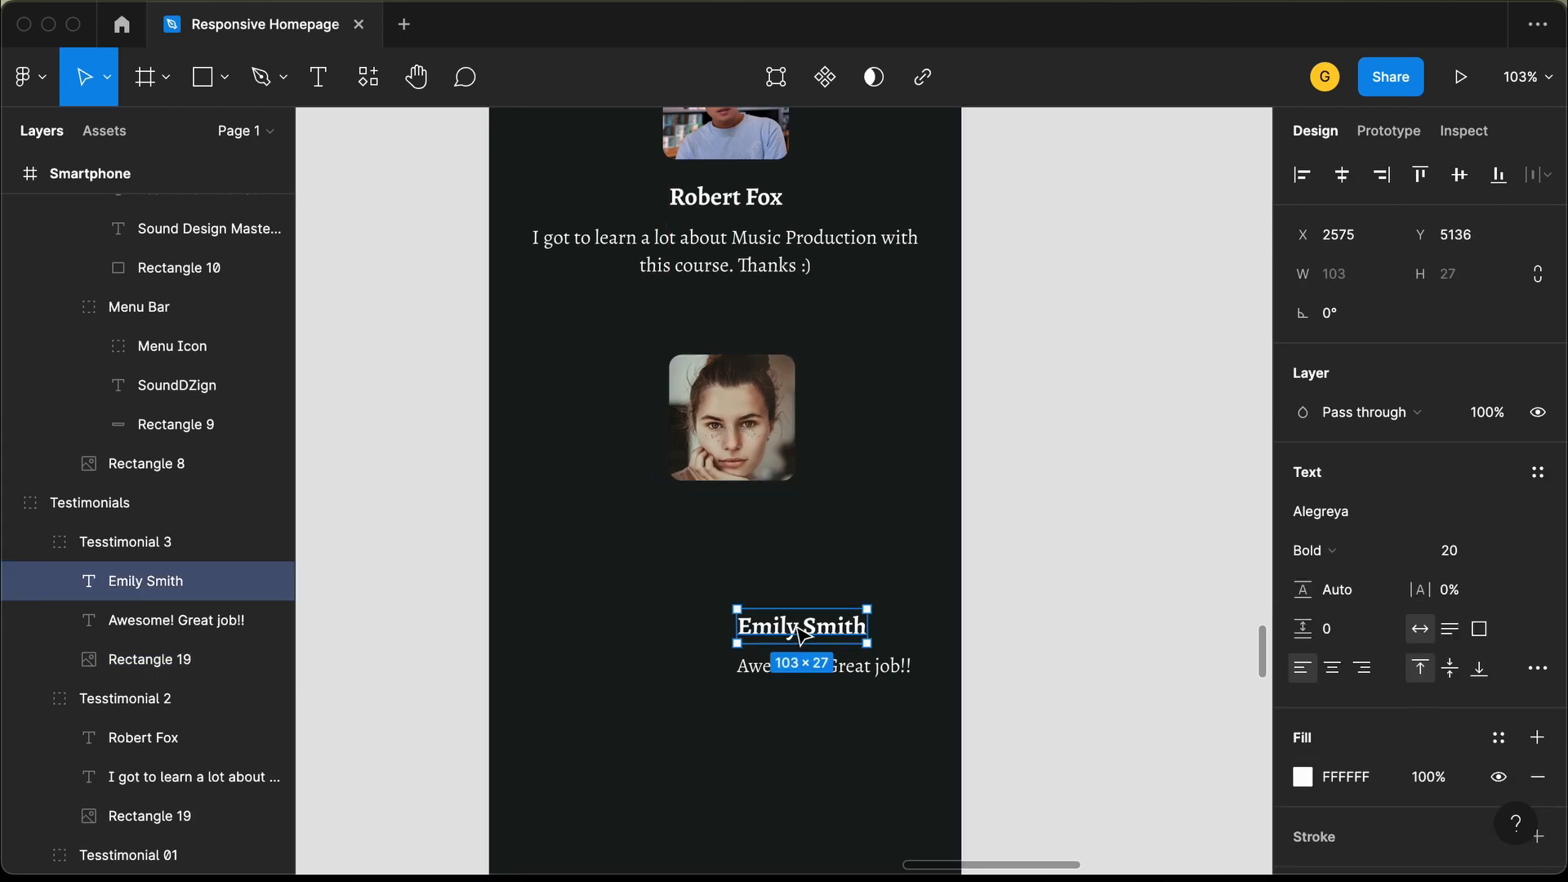
left_click_drag(800, 633, 753, 560)
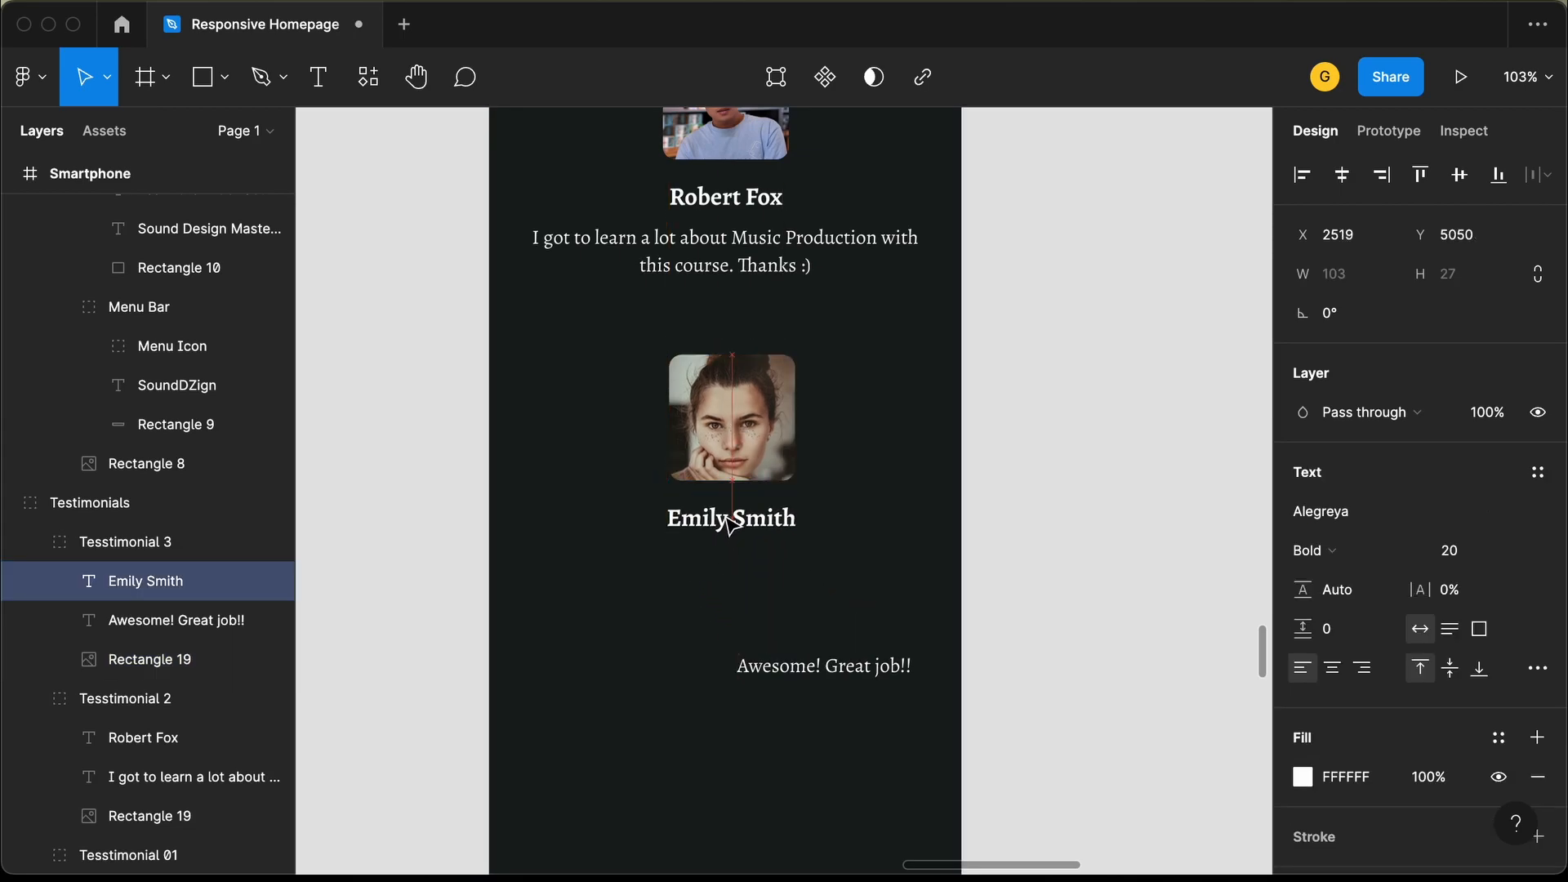
Move the third testimonial's "Awesome! Great job!!" comment beneath the student name, horizontally centred with it.
scroll(831, 623, "down", 2)
left_click_drag(841, 663, 753, 553)
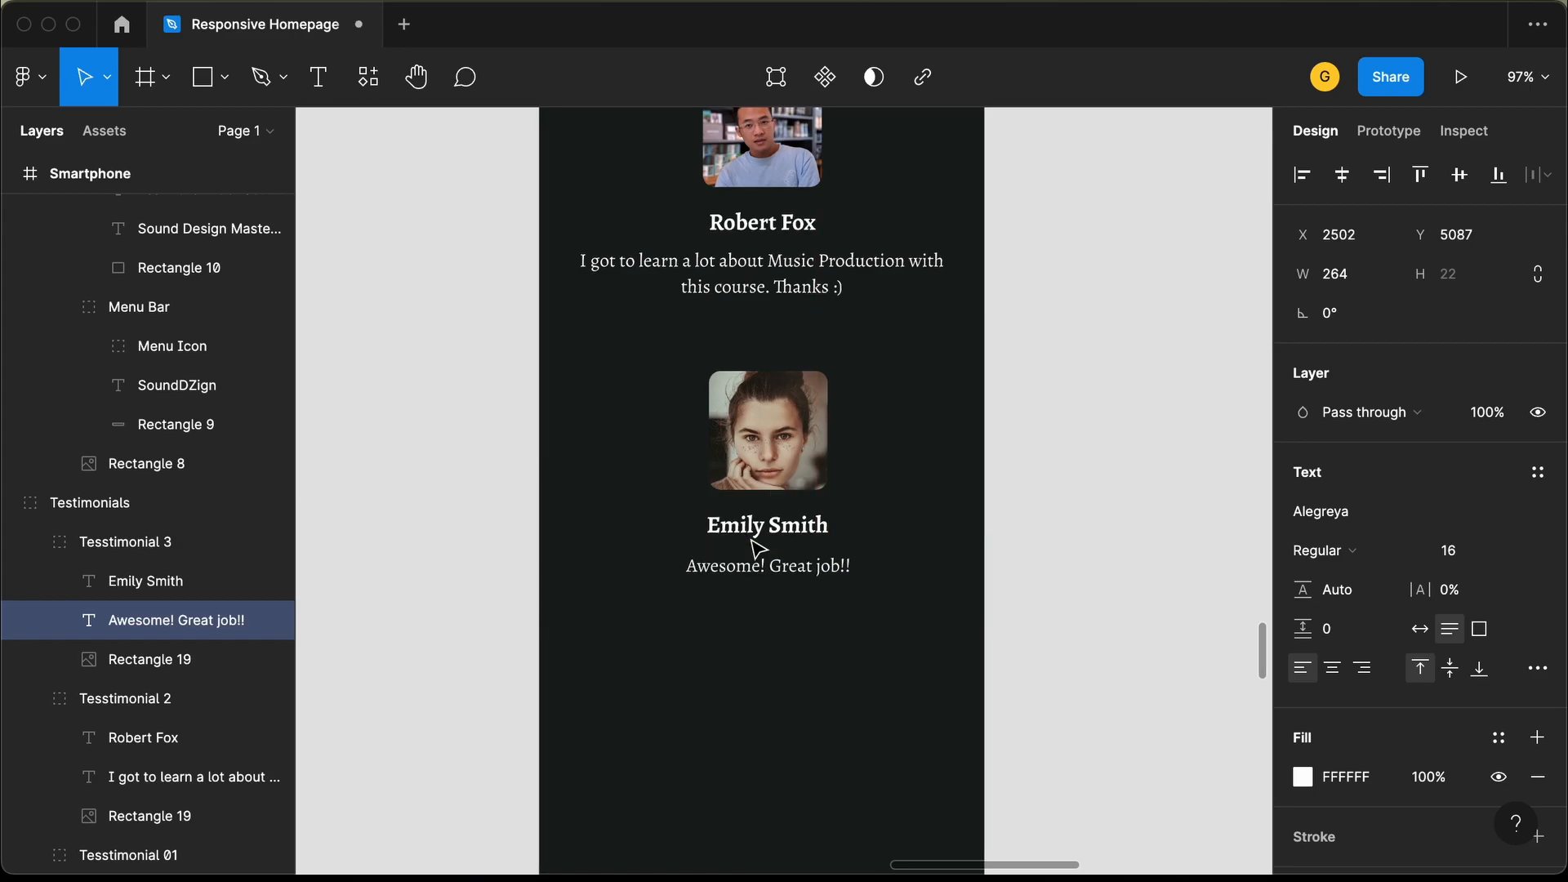
scroll(753, 553, "up", 5)
key("Escape")
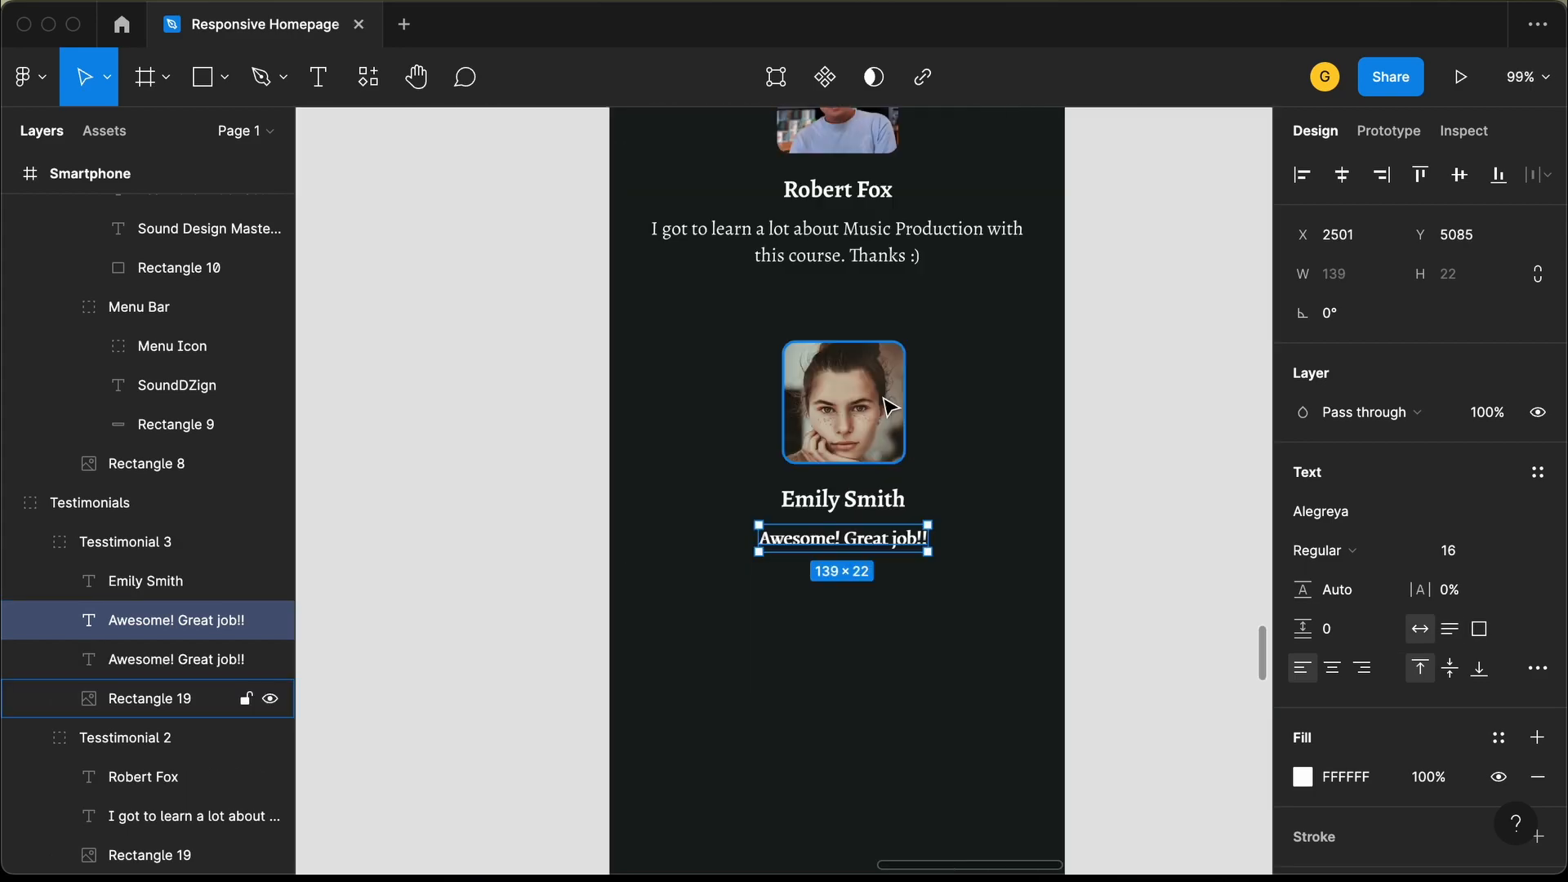
Shorten the Testimonials background rectangle to 854 px, leaving 60 px beneath the third testimonial.
scroll(889, 406, "down", 5)
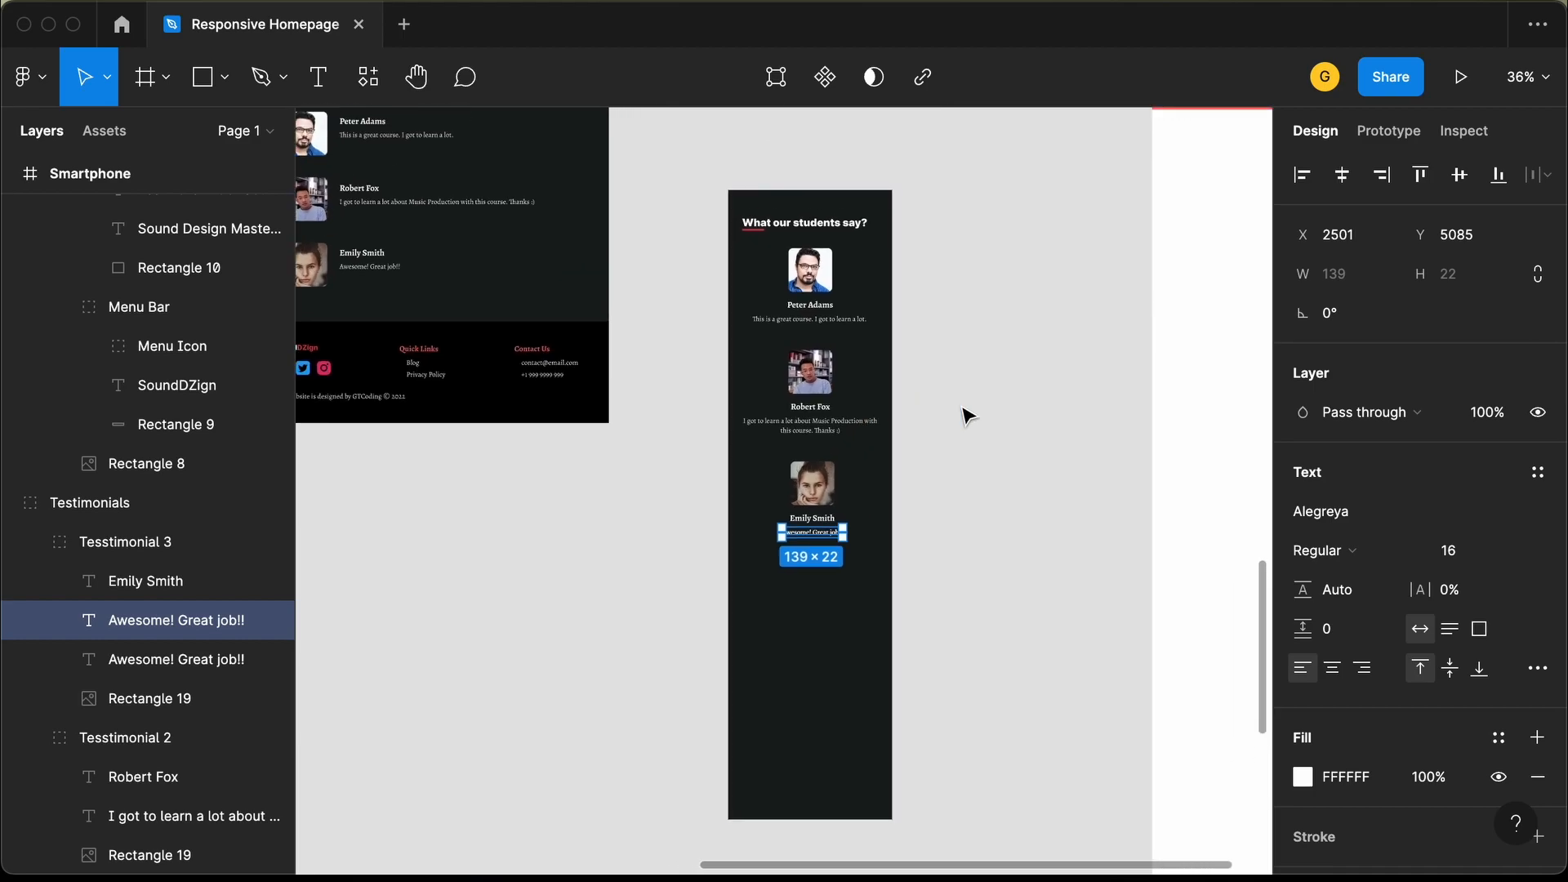
left_click(968, 416)
left_click(830, 623)
left_click(829, 622)
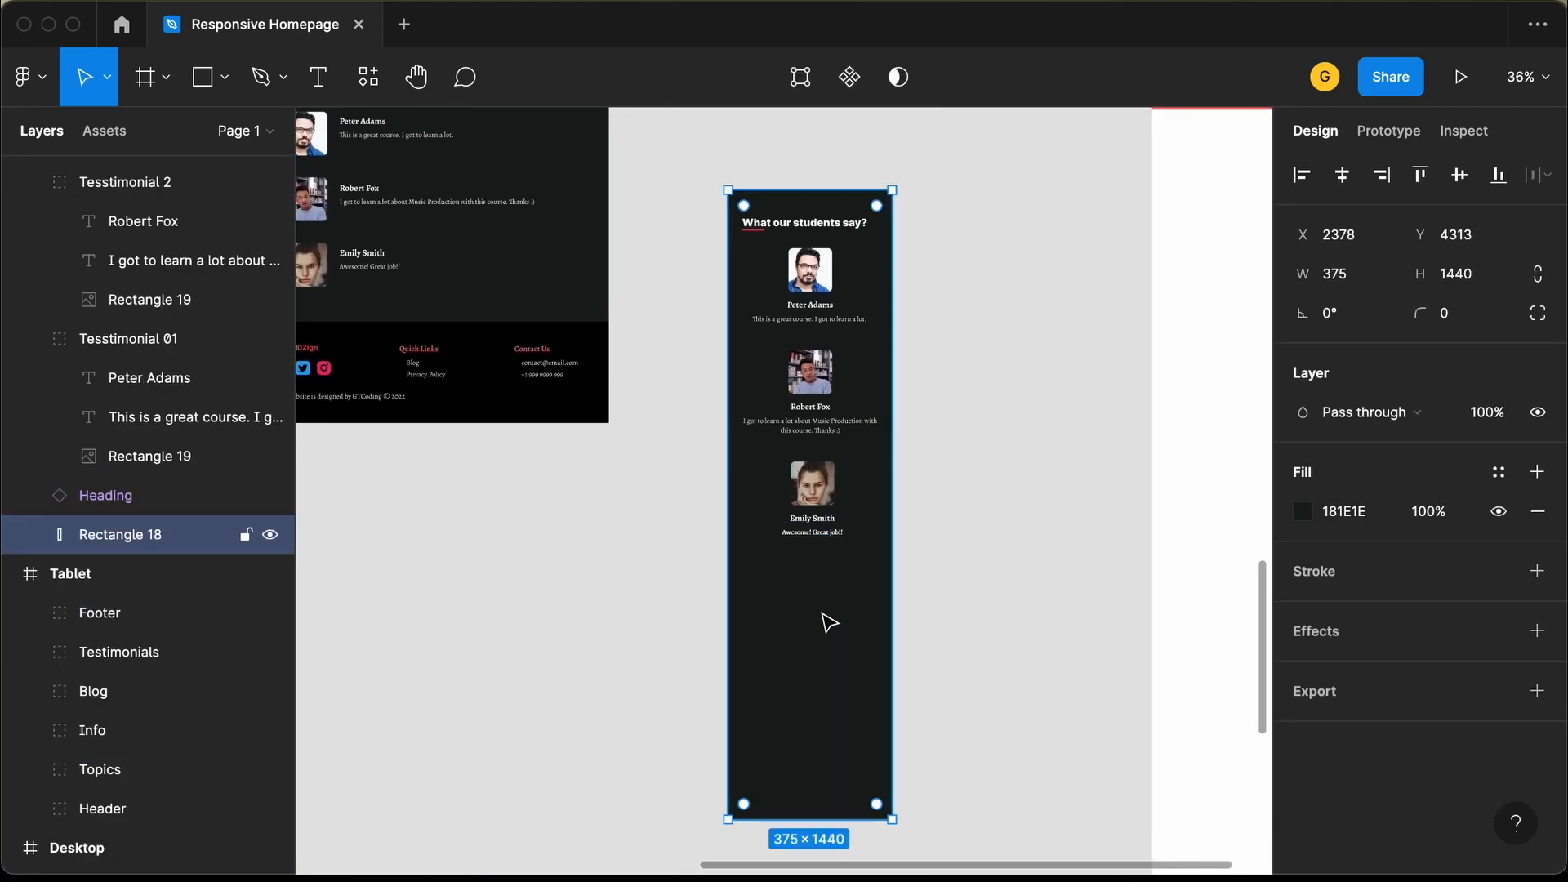
left_click_drag(800, 817, 801, 581)
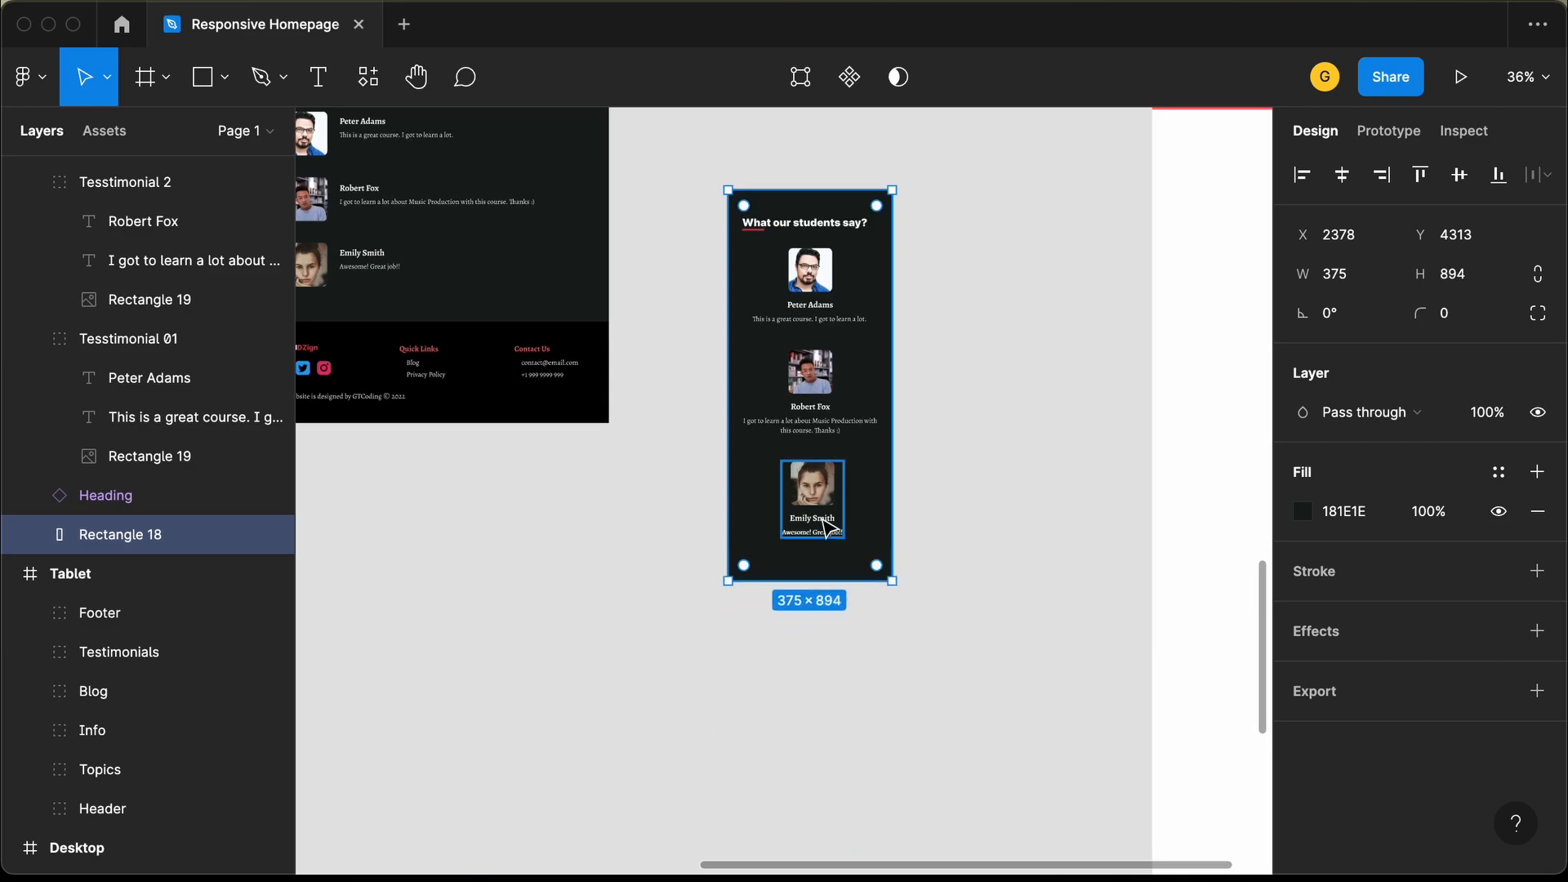
key("shift+0")
key("alt")
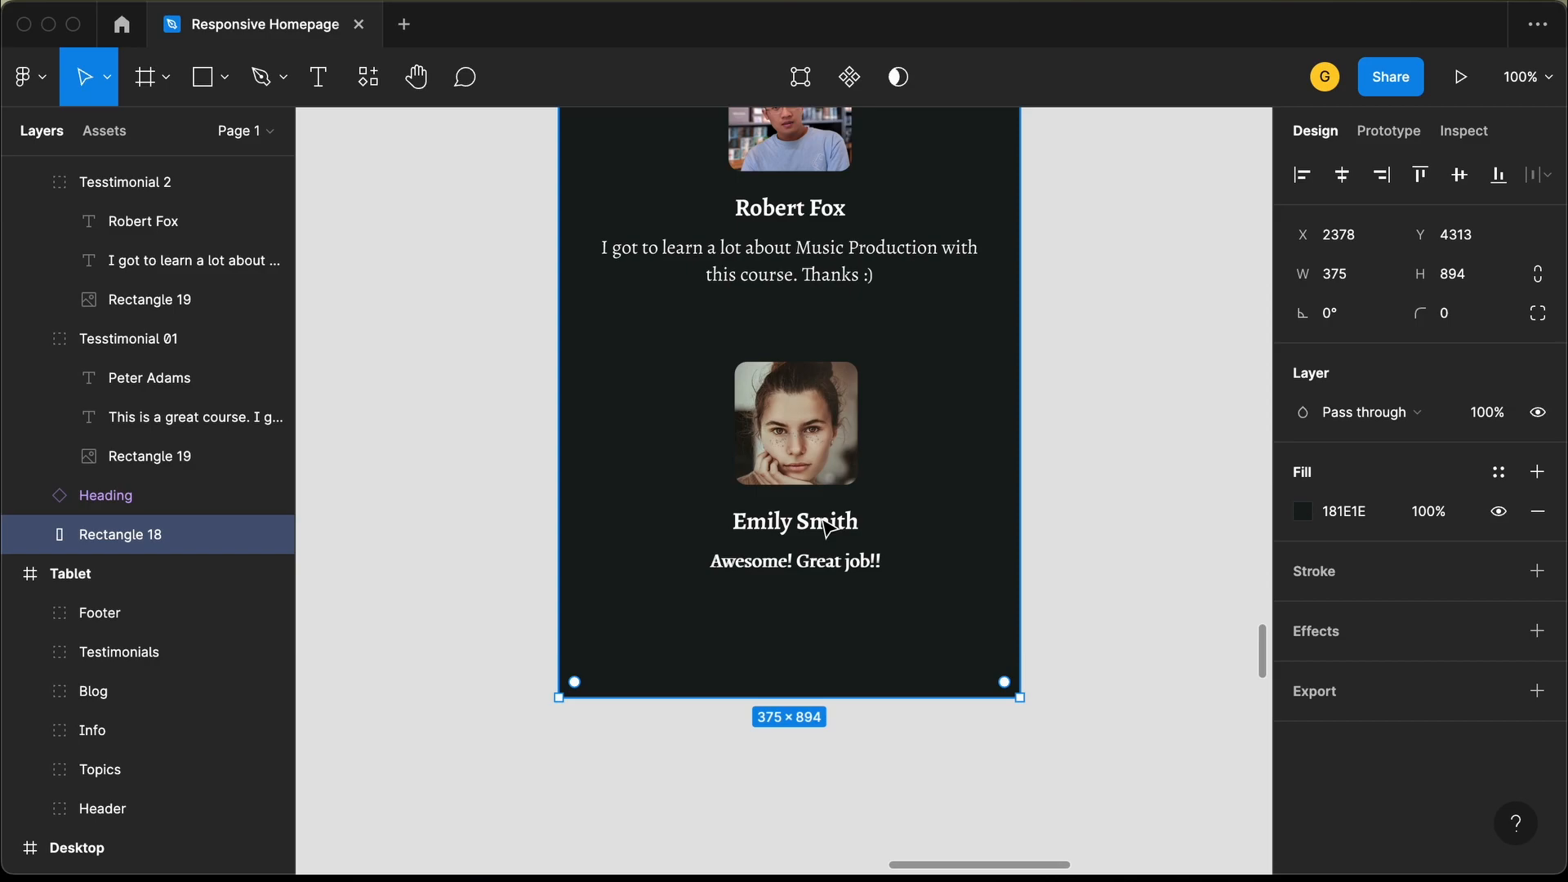
key("super+shift+Up")
key("super+shift+Up")
key("super+shift+Up")
key("super+shift+Up")
key("alt")
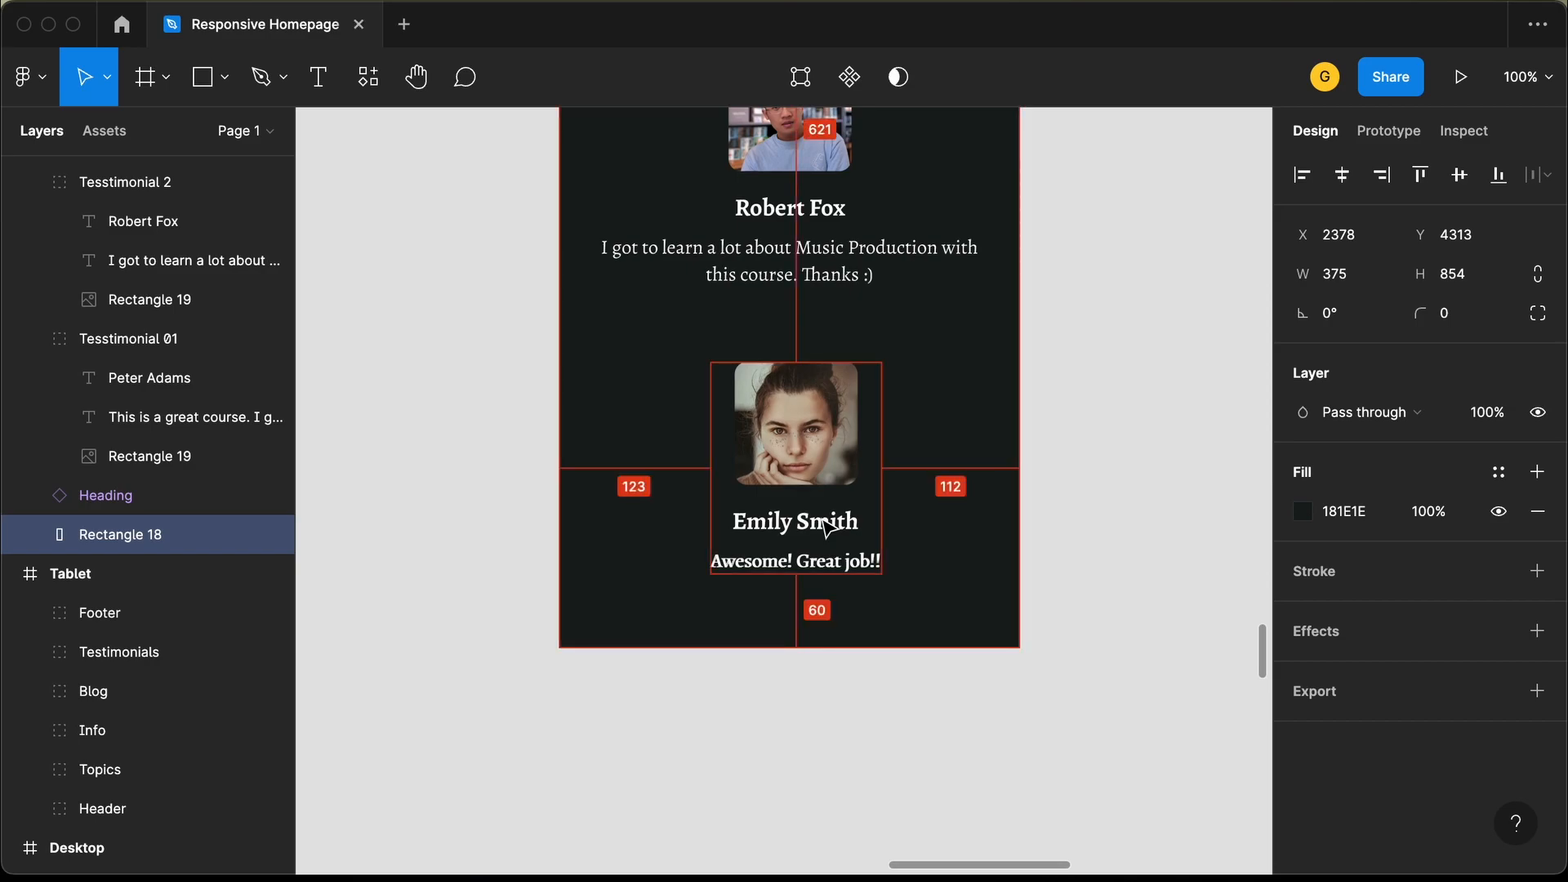
Move the whole Testimonials group into the Smartphone frame, directly beneath the Latest Posts section.
scroll(827, 530, "down", 10)
left_click(808, 455)
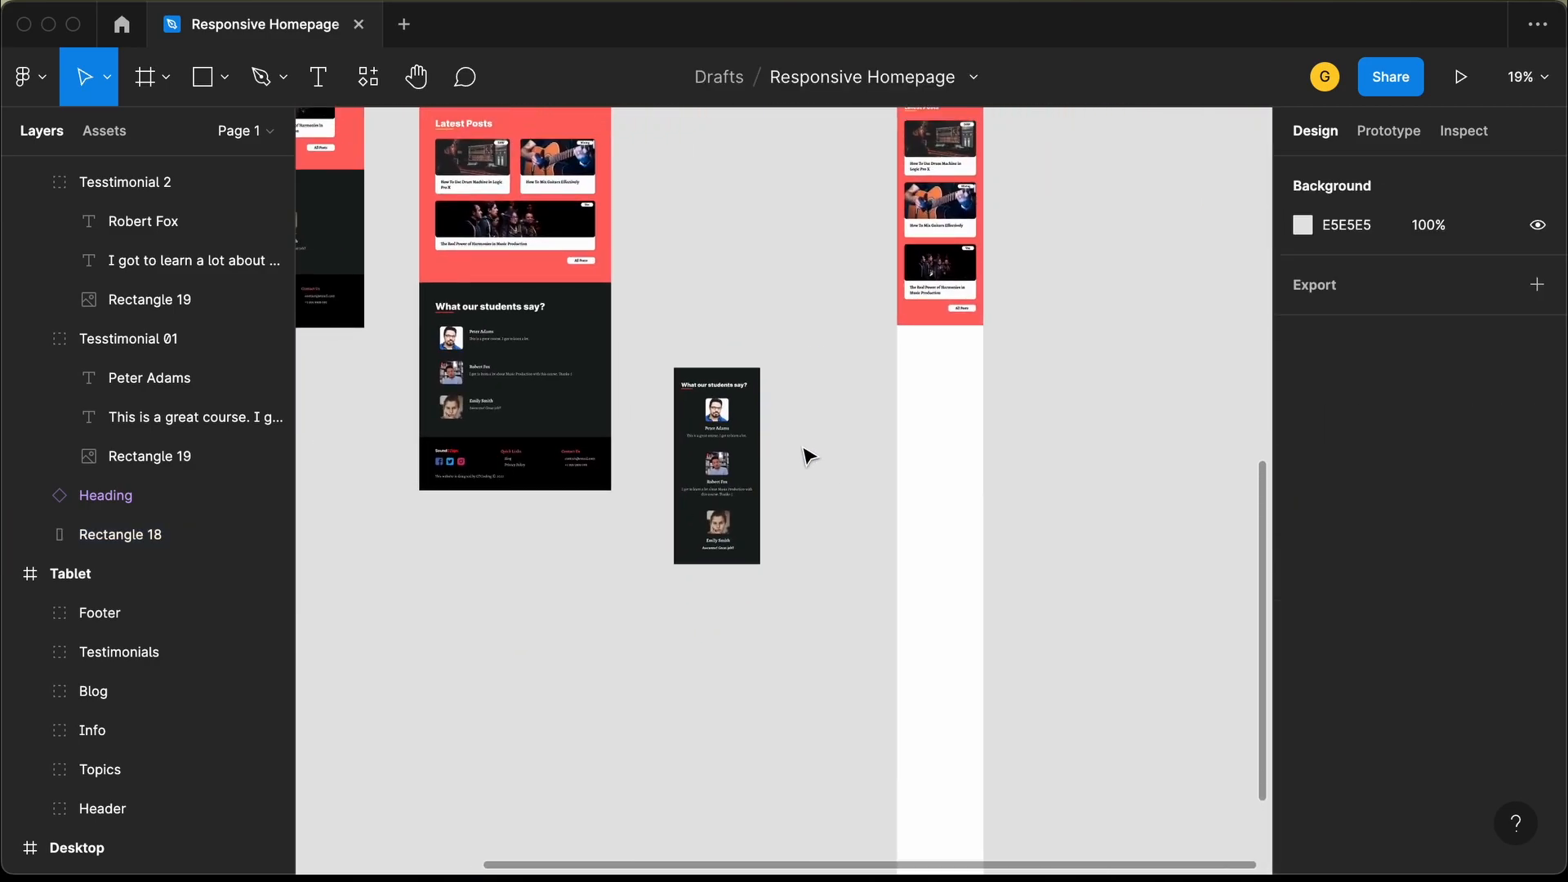
left_click_drag(727, 382, 954, 348)
left_click(732, 482)
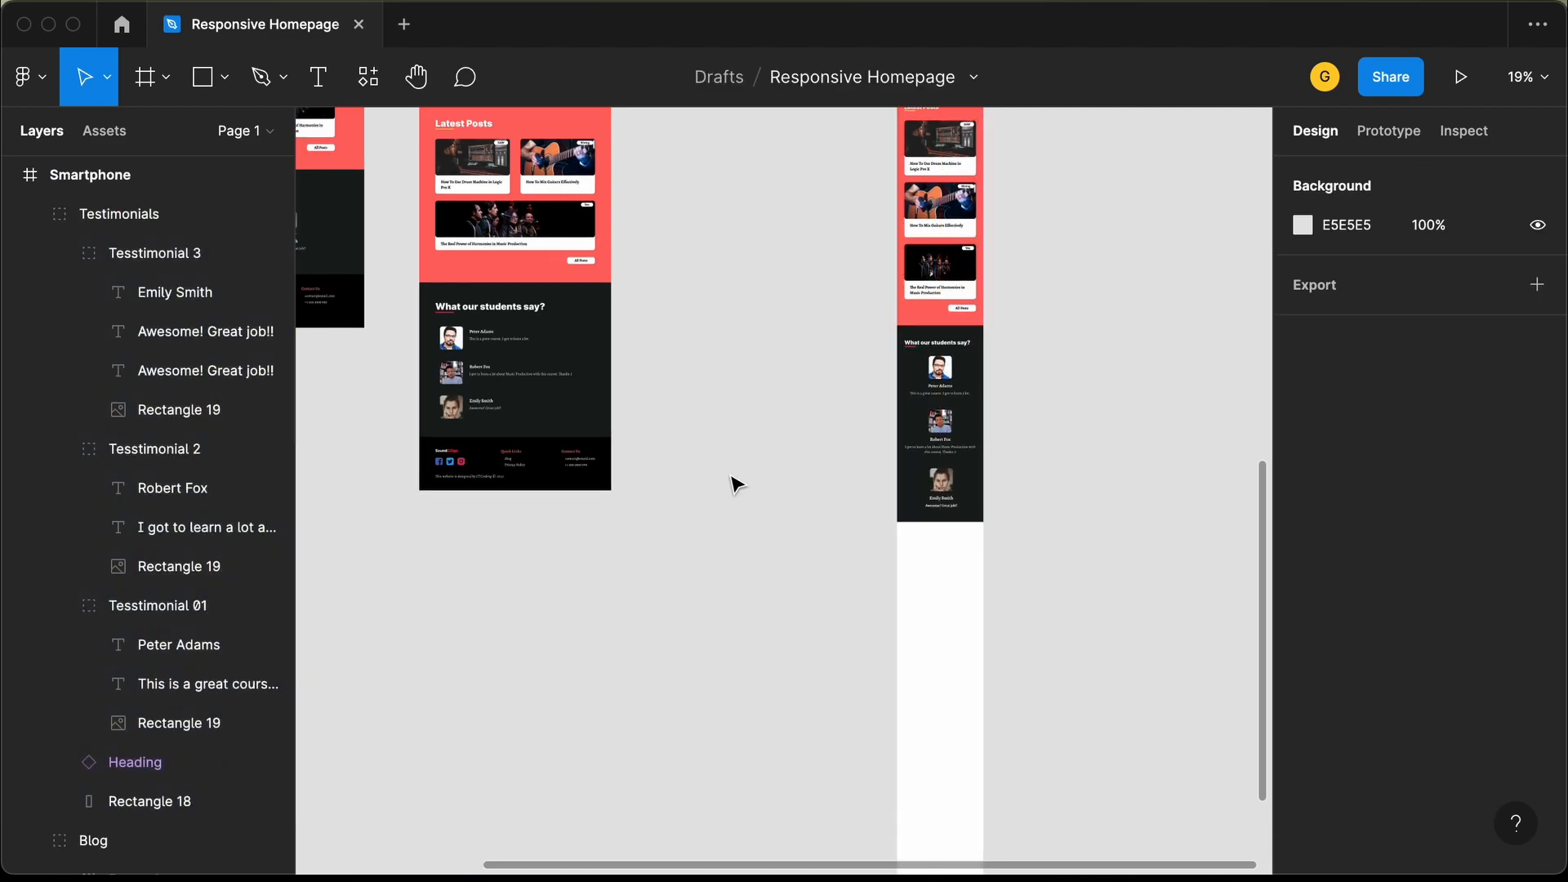
Duplicate the tablet design's footer onto the empty canvas between the Tablet and Smartphone frames.
left_click_drag(494, 470, 752, 647)
scroll(750, 647, "up", 2)
scroll(750, 646, "up", 3)
scroll(854, 567, "right", 5)
scroll(854, 567, "down", 2)
scroll(889, 561, "left", 5)
scroll(889, 560, "down", 2)
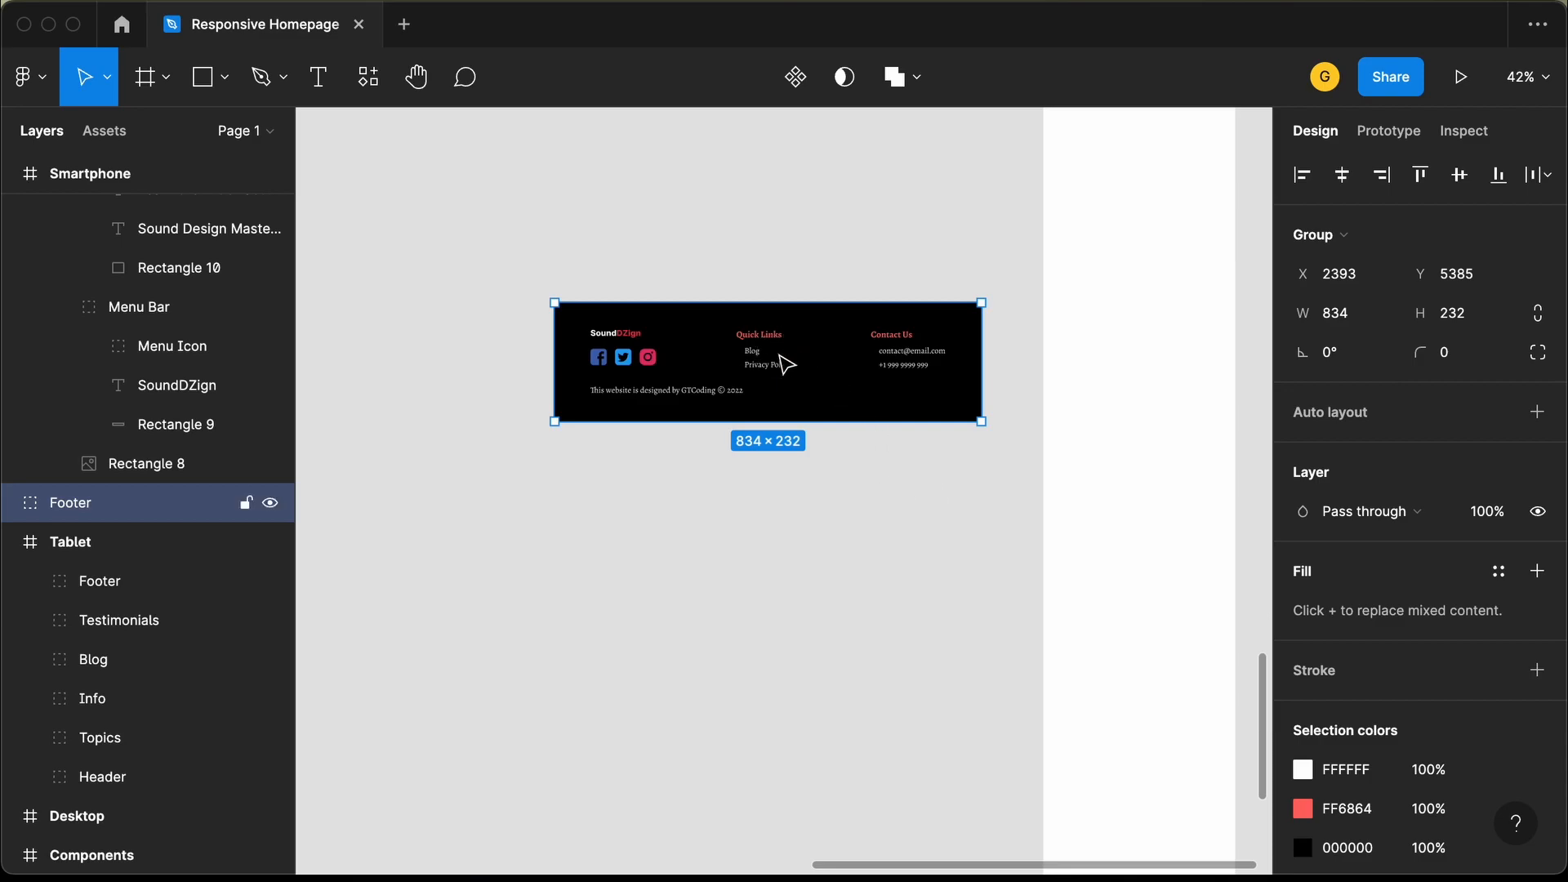
scroll(816, 404, "down", 2)
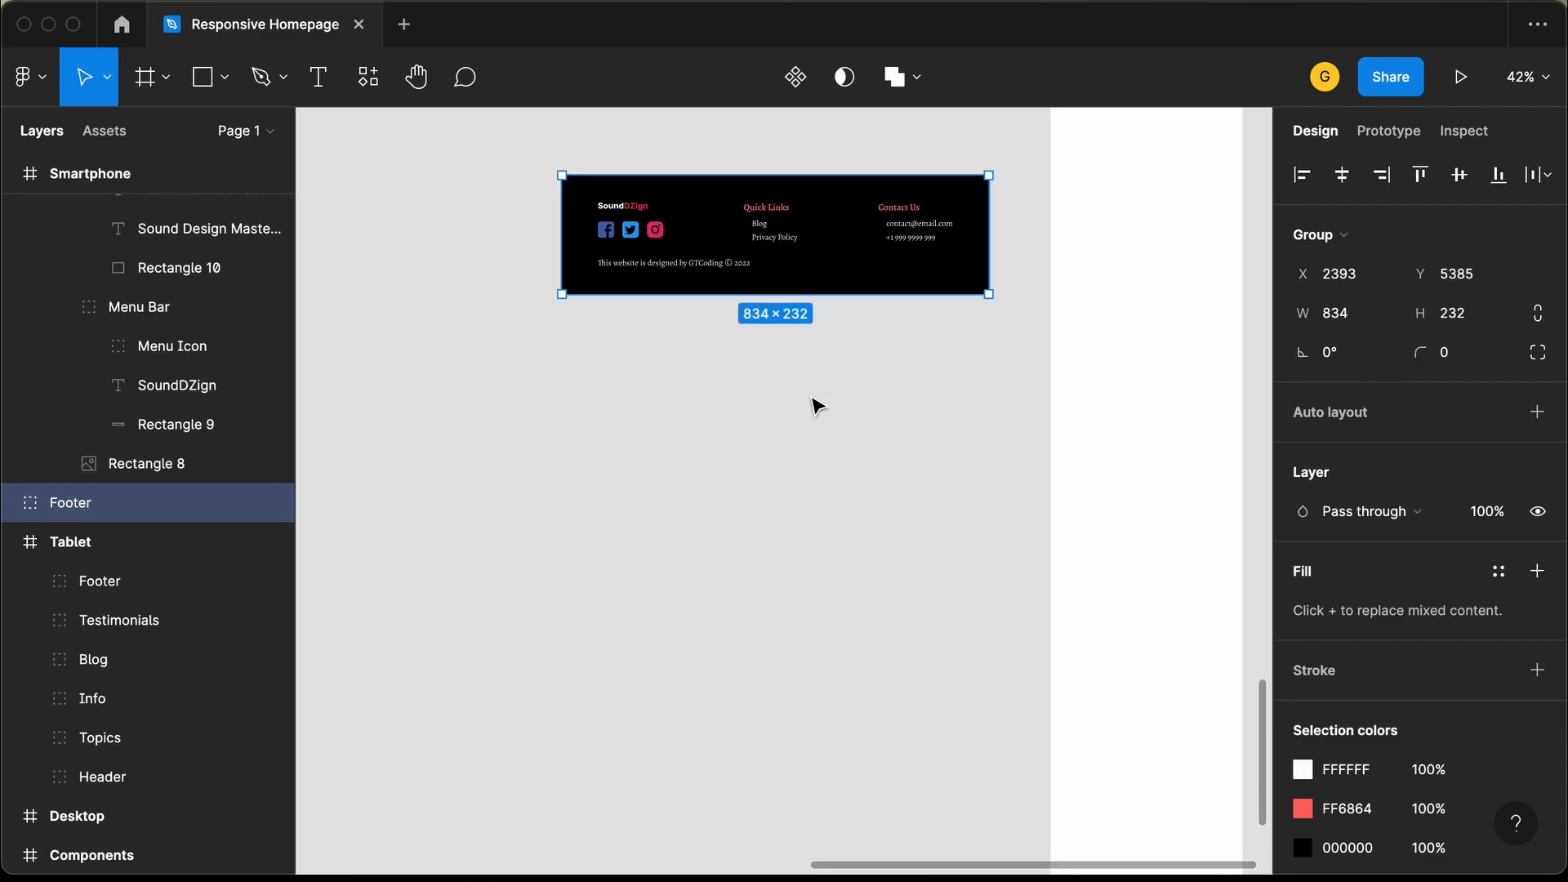
Extend the copied footer's background to about 1178 px high and stack Quick Links, Contact Us and the copyright line below the social icons.
double_click(841, 278)
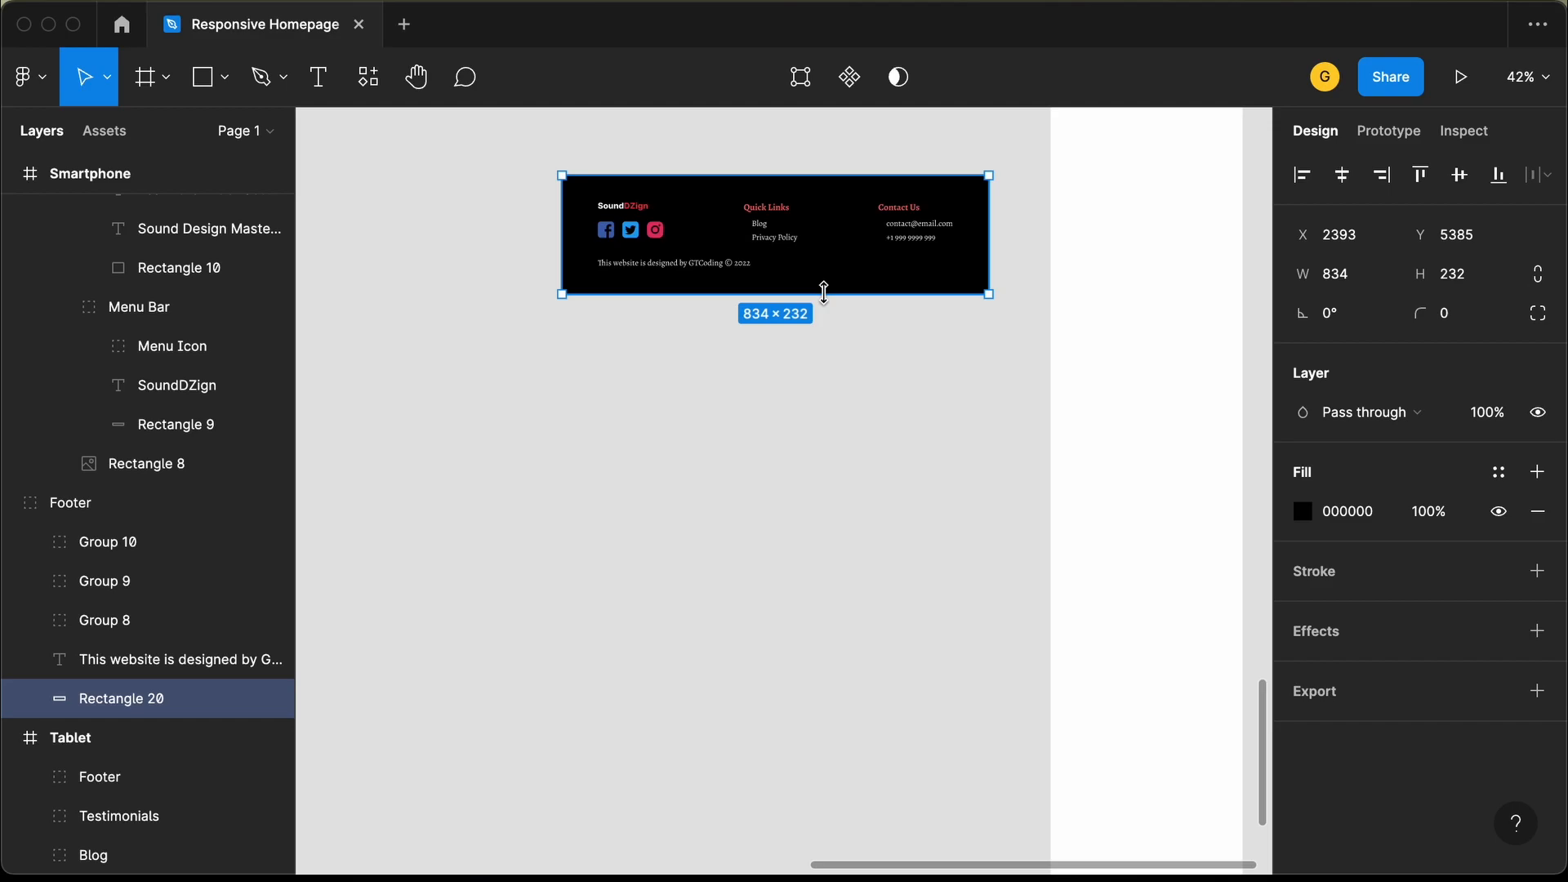
left_click_drag(825, 296, 823, 781)
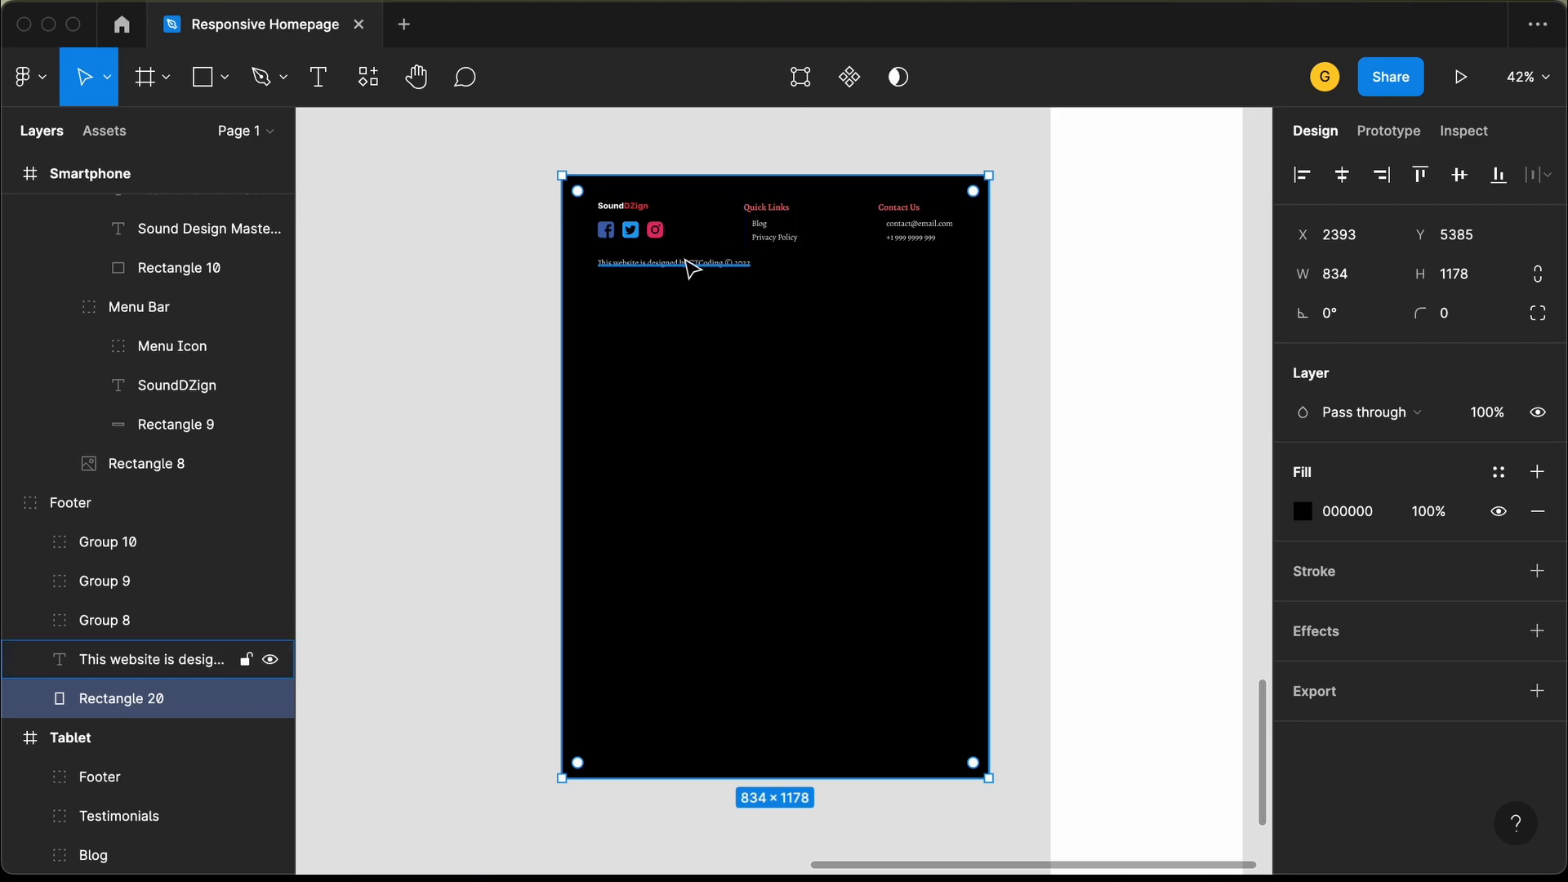
left_click_drag(685, 269, 675, 647)
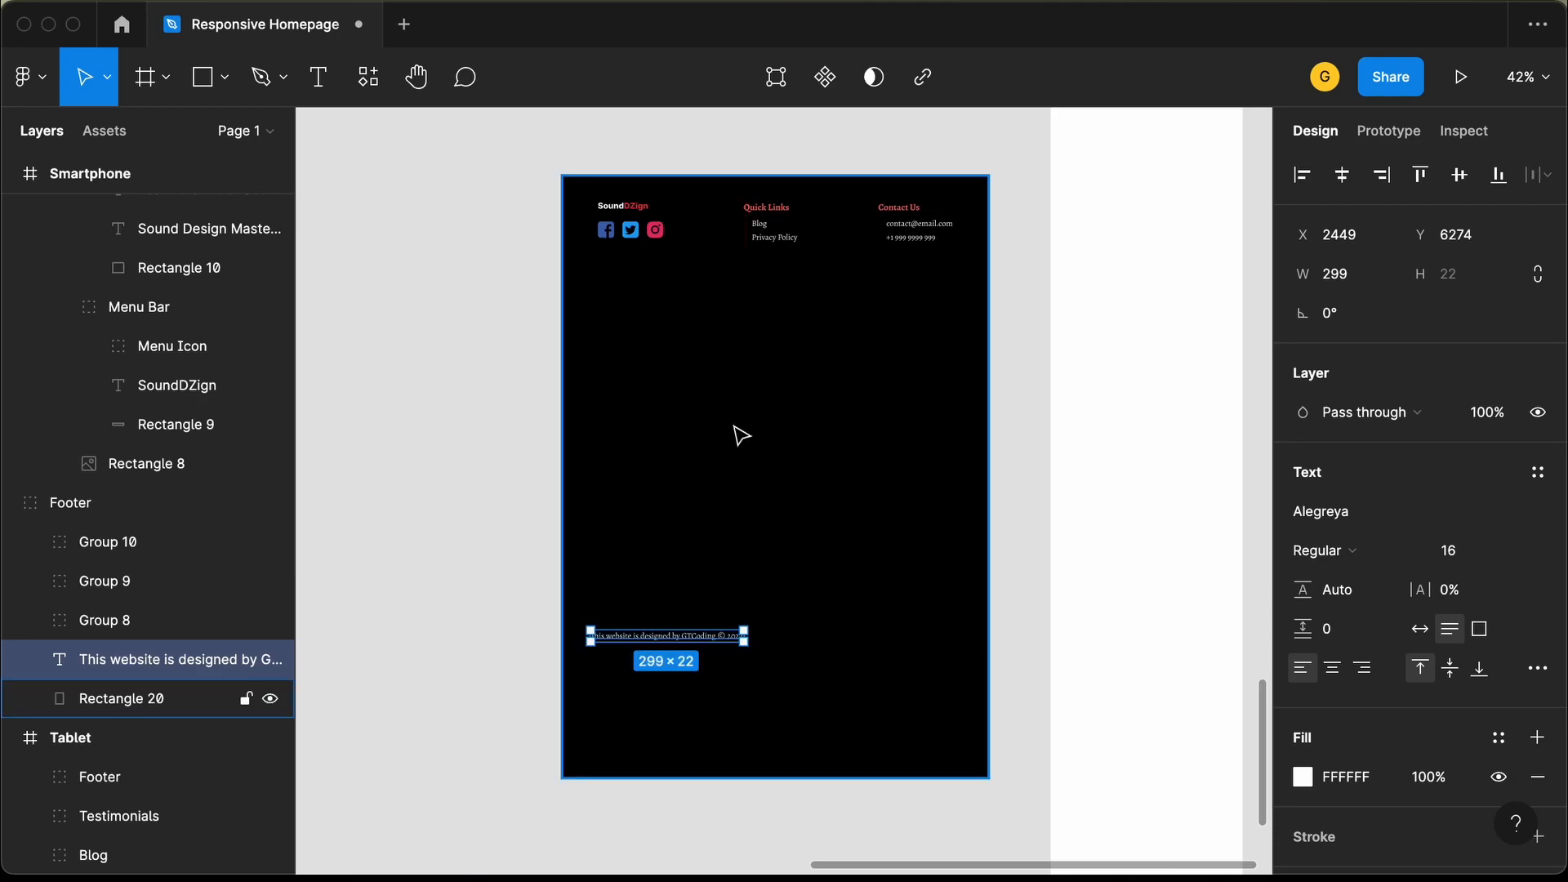
left_click_drag(784, 218, 629, 285)
left_click_drag(899, 221, 624, 356)
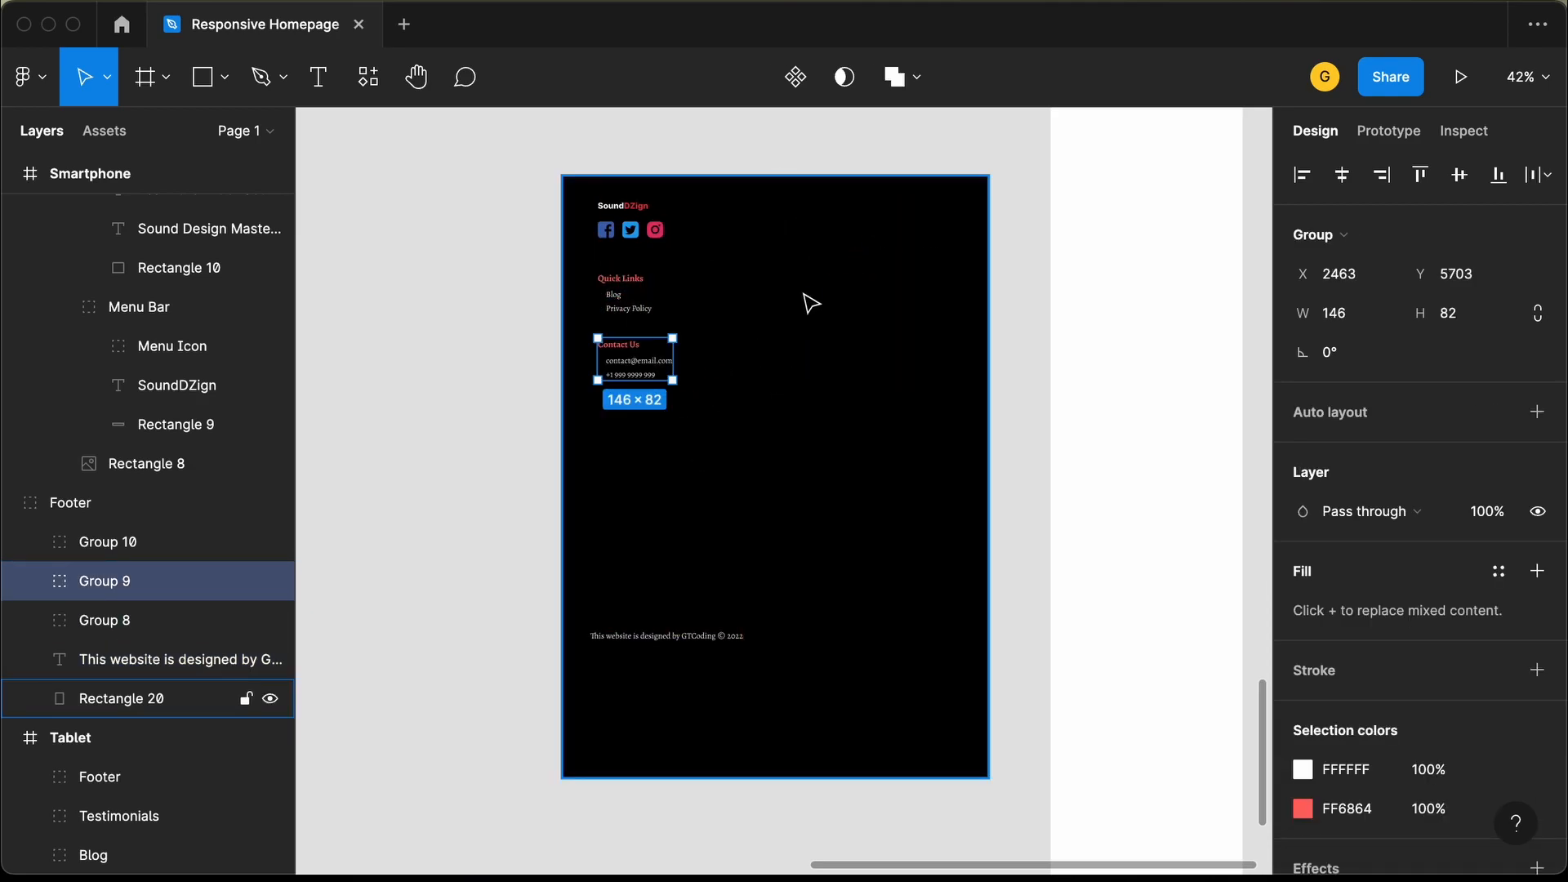
Set the width of the copied footer's black background rectangle to 375 px.
left_click(817, 298)
double_click(826, 291)
key("Escape")
left_click(1372, 275)
type("375")
key("Return")
Raise the Quick Links group until it sits 40 px below the social icons.
scroll(608, 199, "up", 5)
left_click(651, 410)
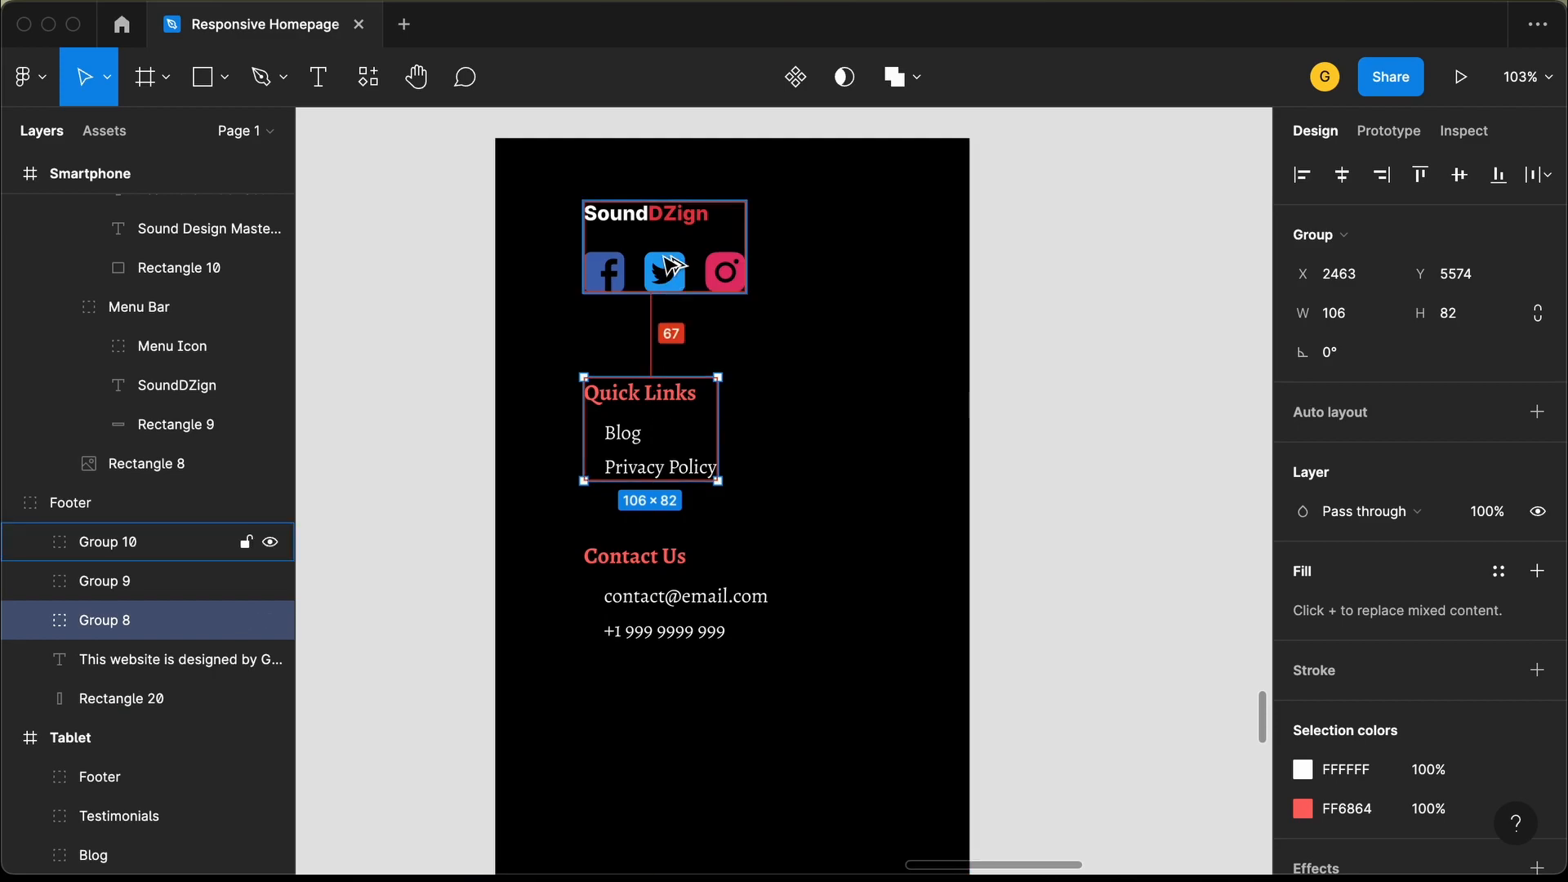
key("shift+Up")
key("shift+Up")
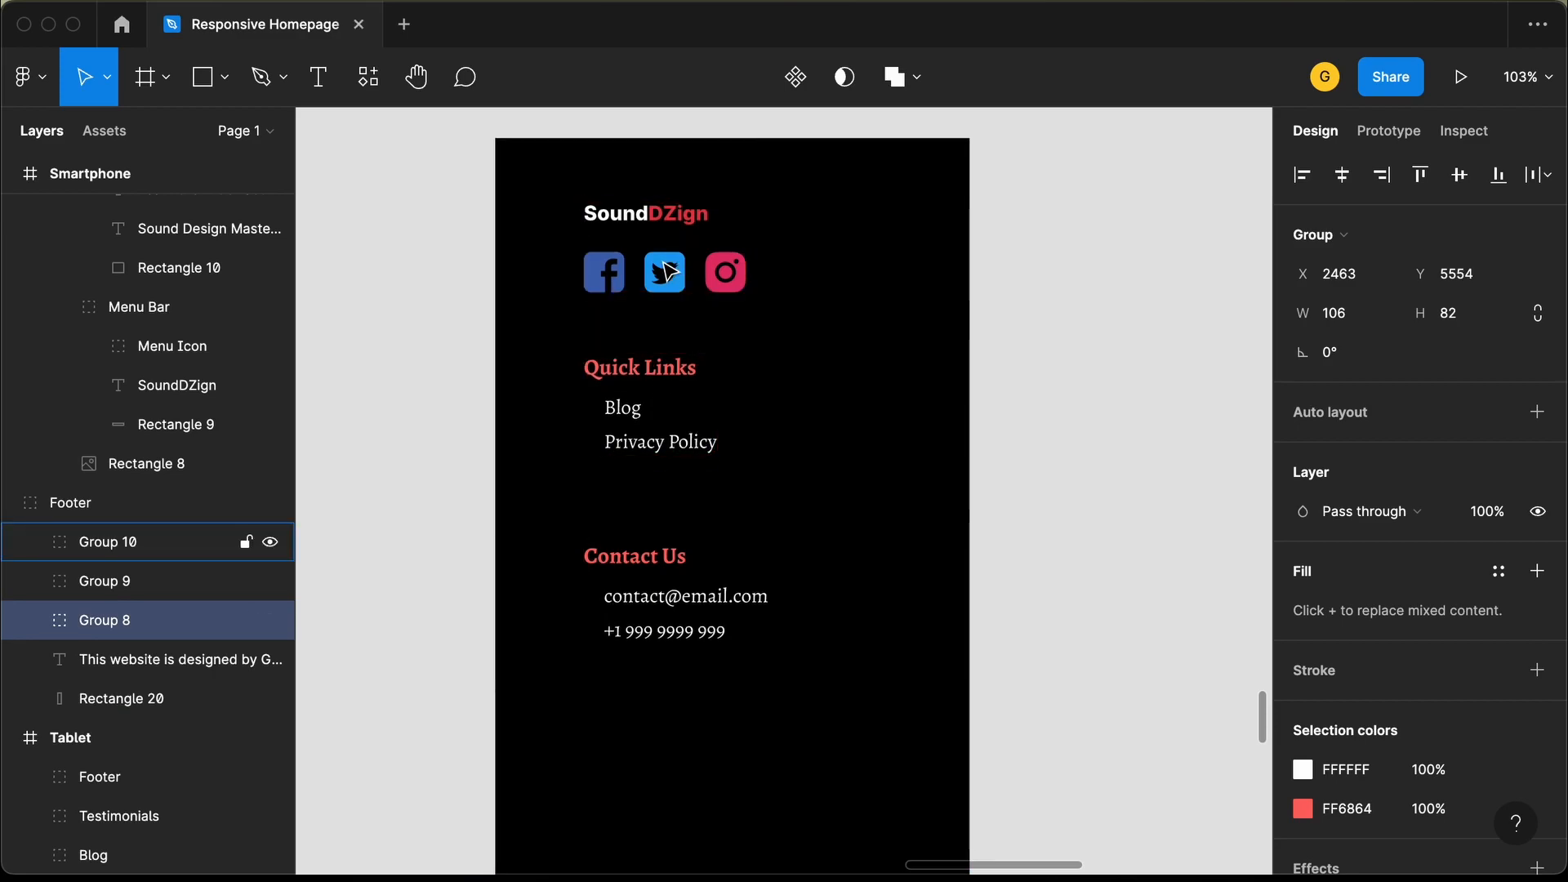
key("Up")
key("Up")
key("Up")
key("Up")
key("Up")
key("Up")
key("Up")
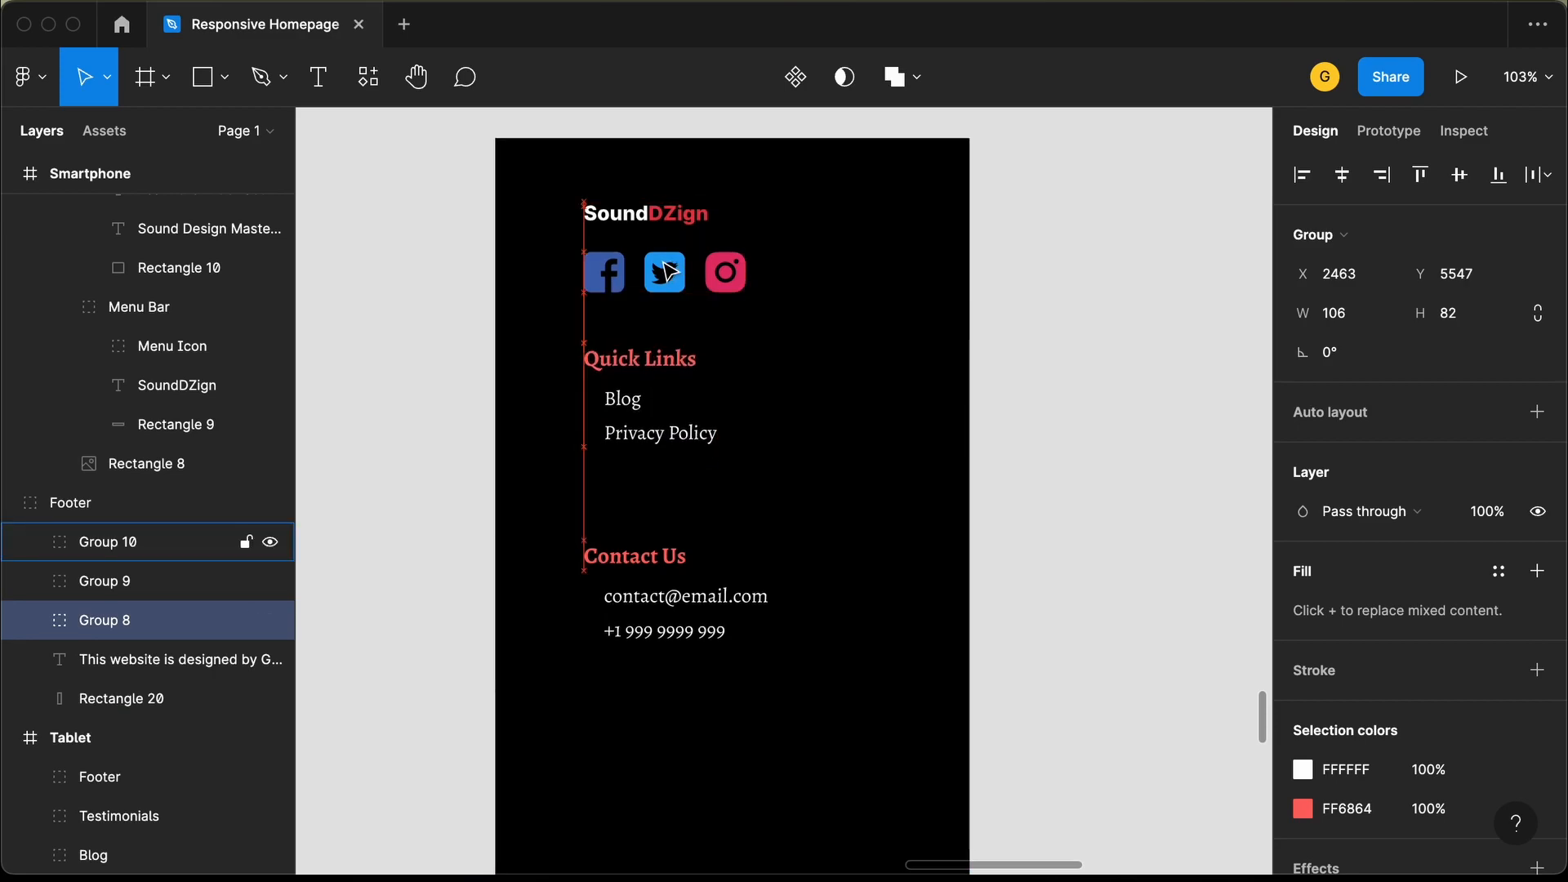
Move Contact Us to 40 px below Quick Links and bring the copyright line up to 40 px beneath it, left-aligned.
left_click(770, 727)
scroll(770, 727, "down", 5)
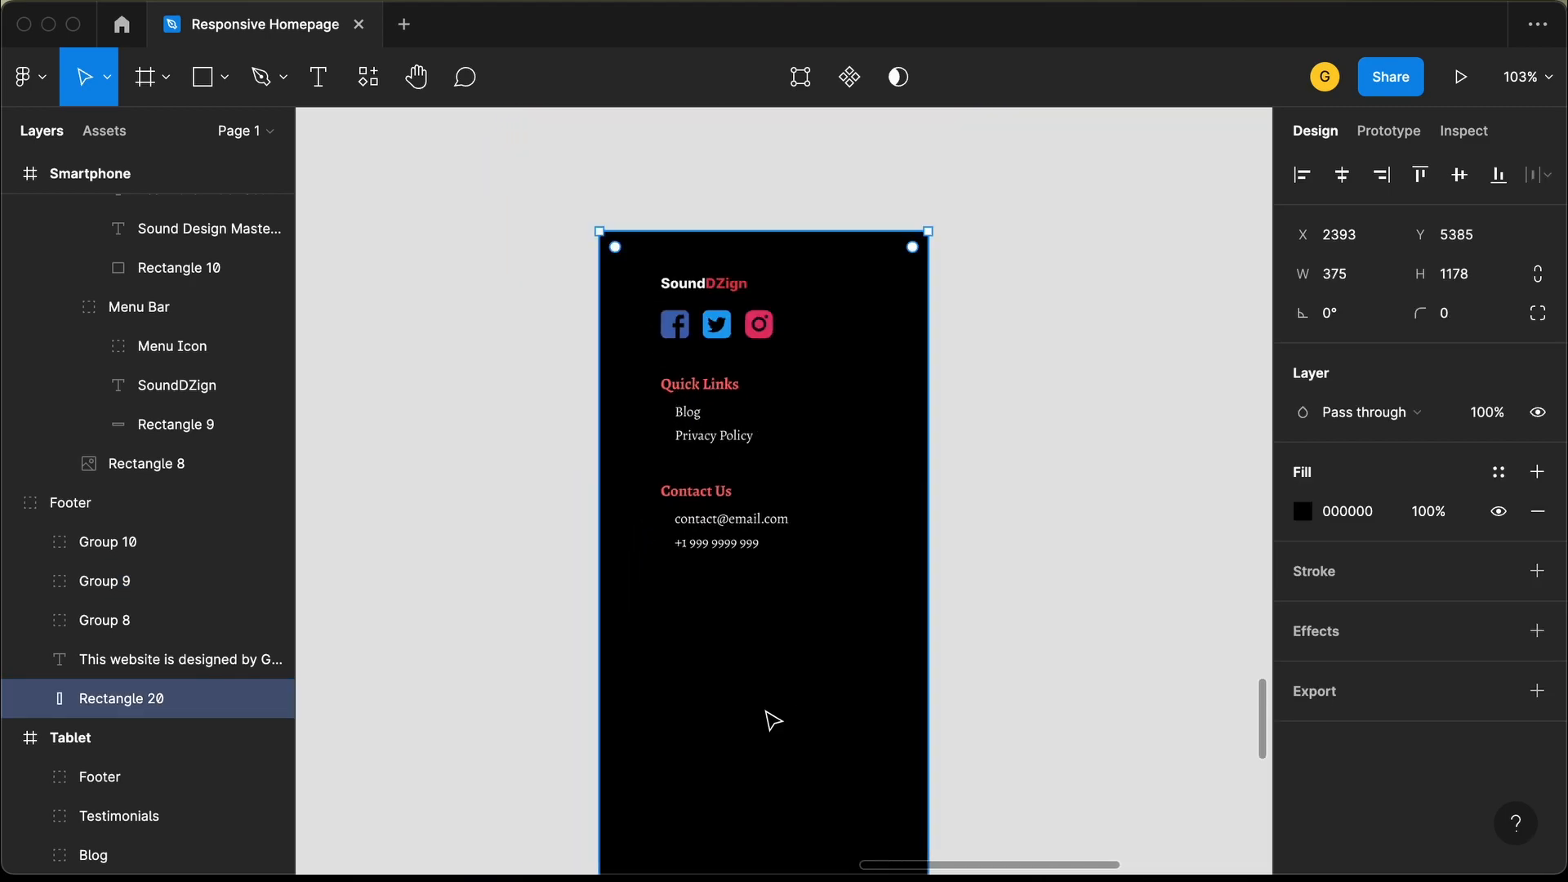
left_click(739, 772)
left_click_drag(739, 772, 745, 497)
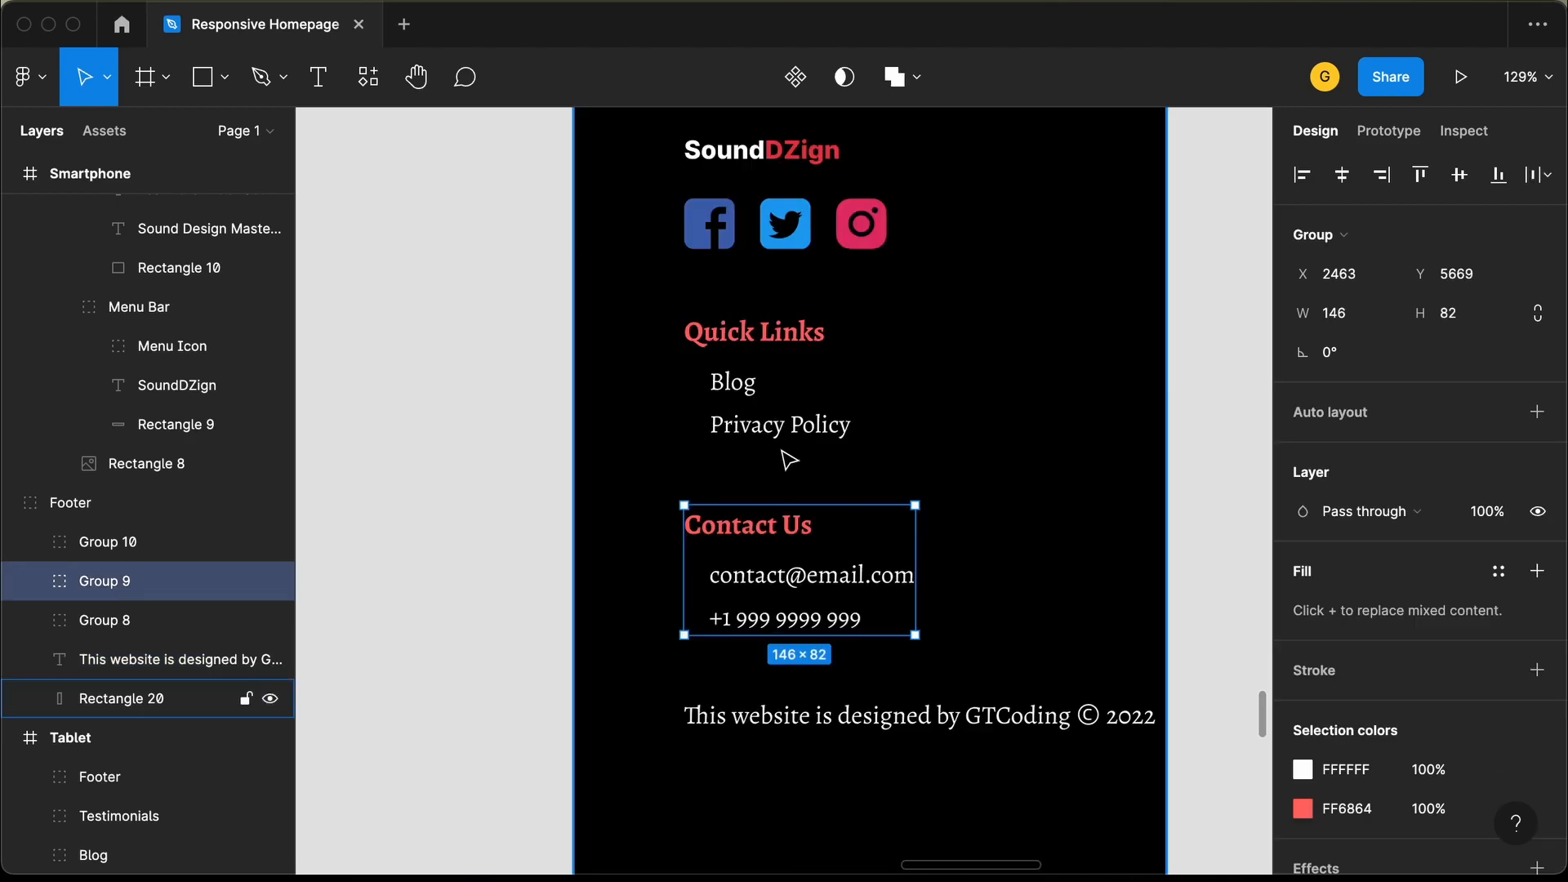
Shift the logo group, Quick Links, Contact Us and the copyright line together to 32 px from the footer background's left edge.
scroll(789, 457, "up", 3)
left_click(768, 266)
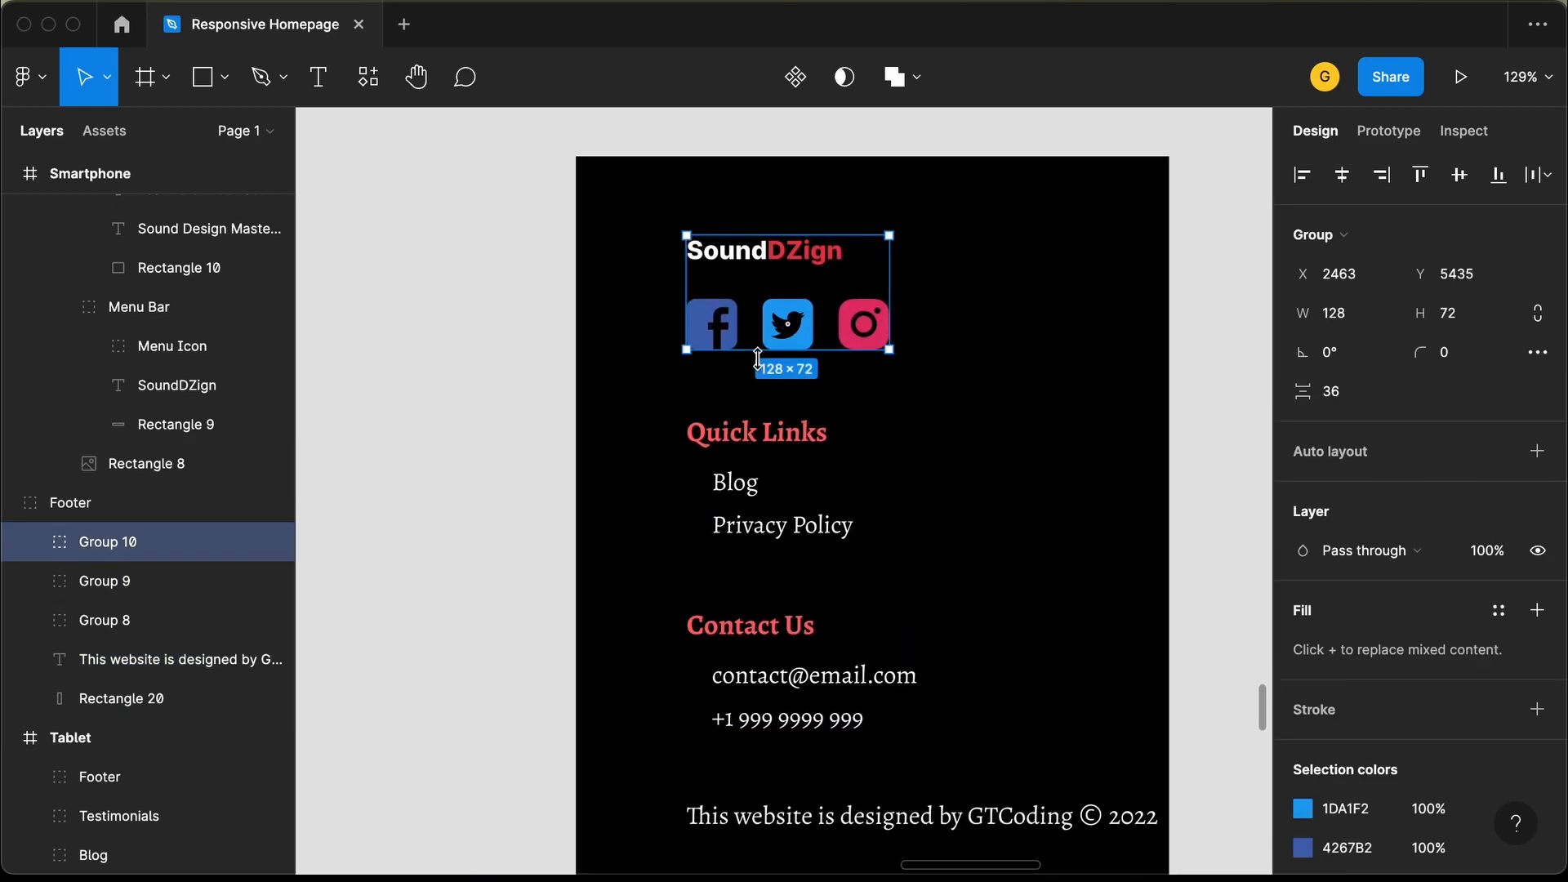
left_click(765, 457, "shift")
left_click(755, 682, "shift")
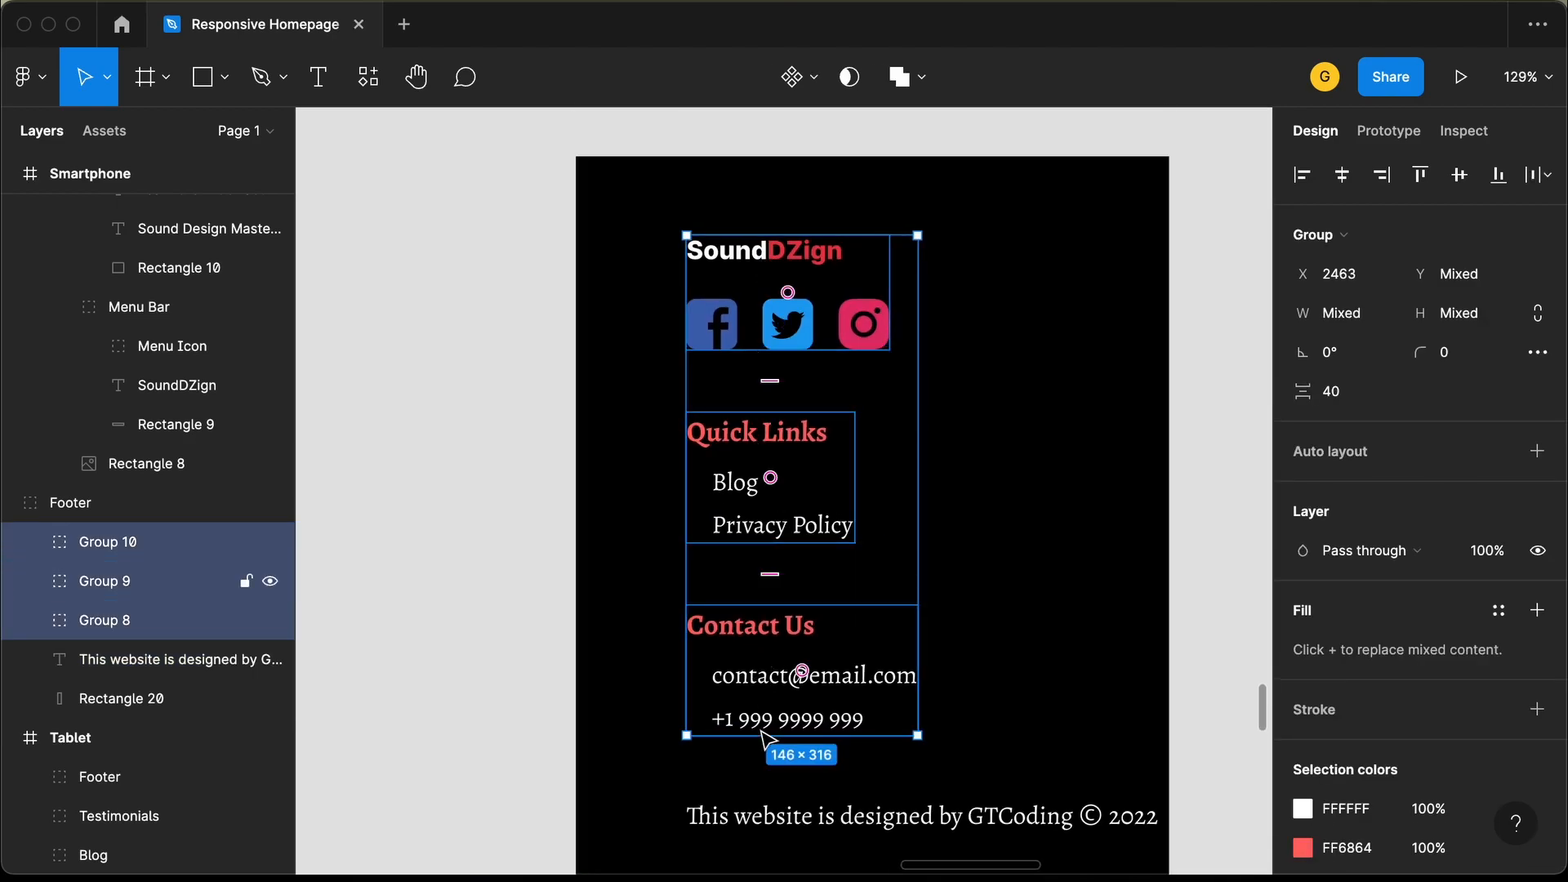
left_click(768, 821, "shift")
scroll(655, 615, "down", 2)
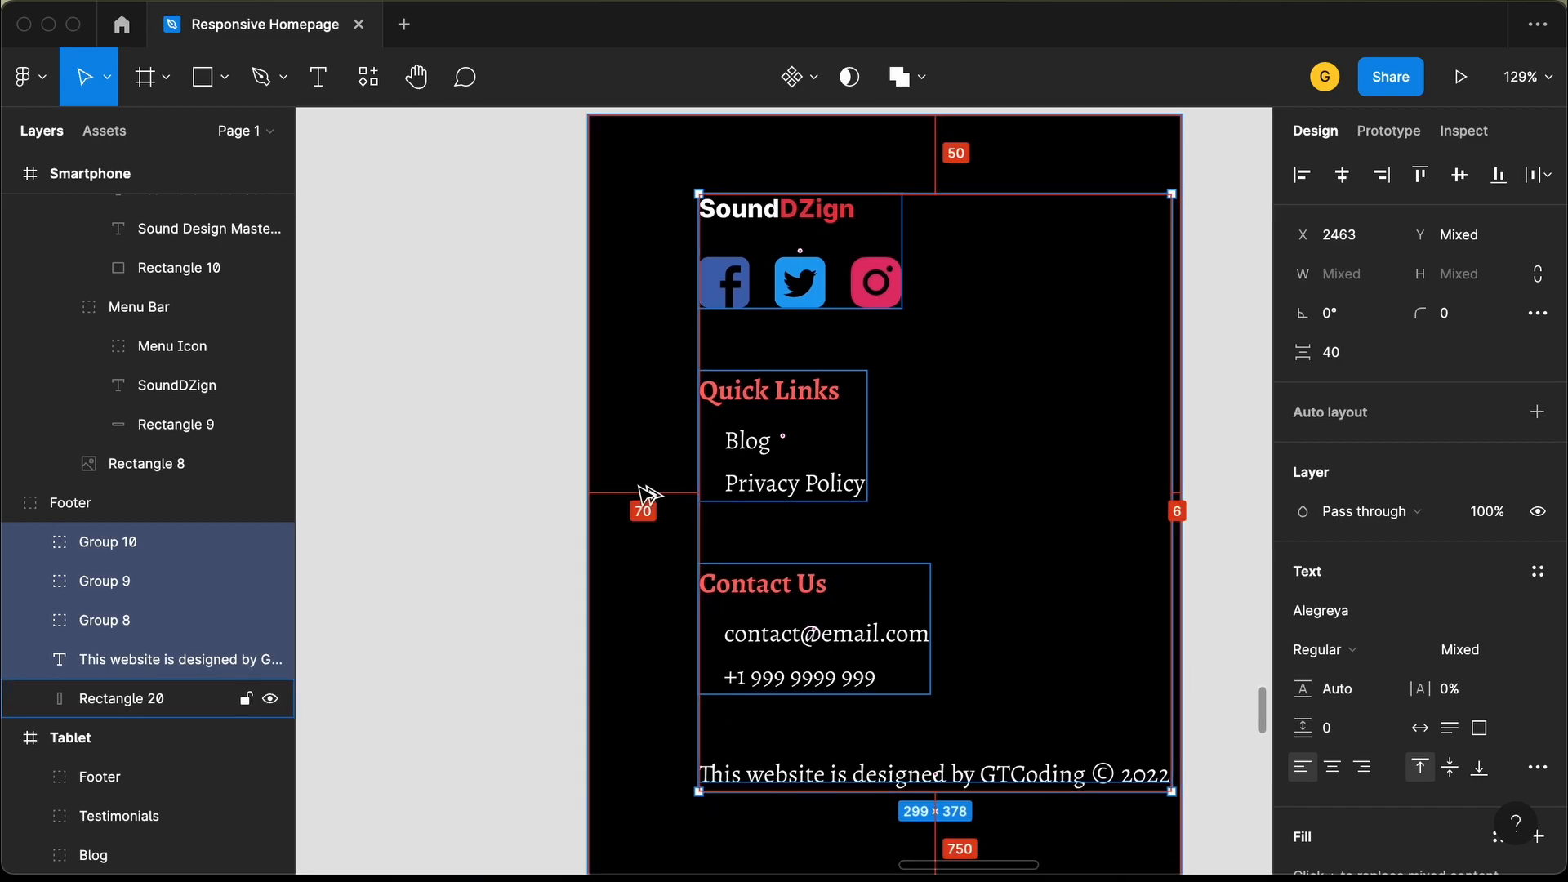
key("shift+Left")
key("shift+Left")
key("shift+Left")
left_click_drag(649, 494, 636, 483)
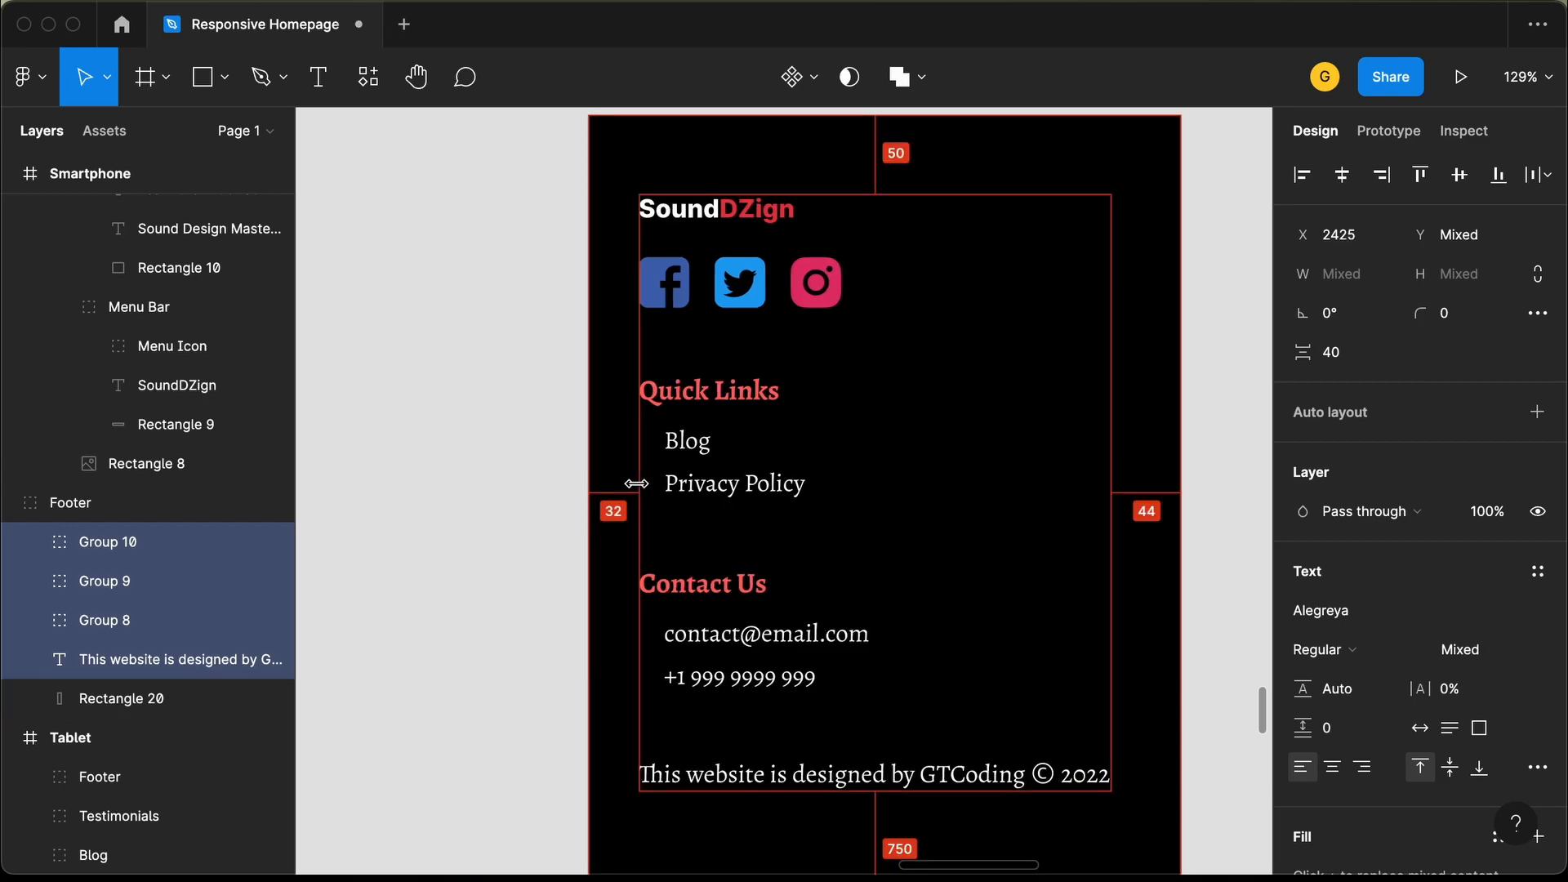
Check the logo group's margin above it and shorten the footer background to about 456 px high.
left_click(1202, 587)
scroll(1202, 588, "down", 5)
scroll(1202, 588, "right", 4)
scroll(1202, 587, "down", 2)
left_click(830, 653)
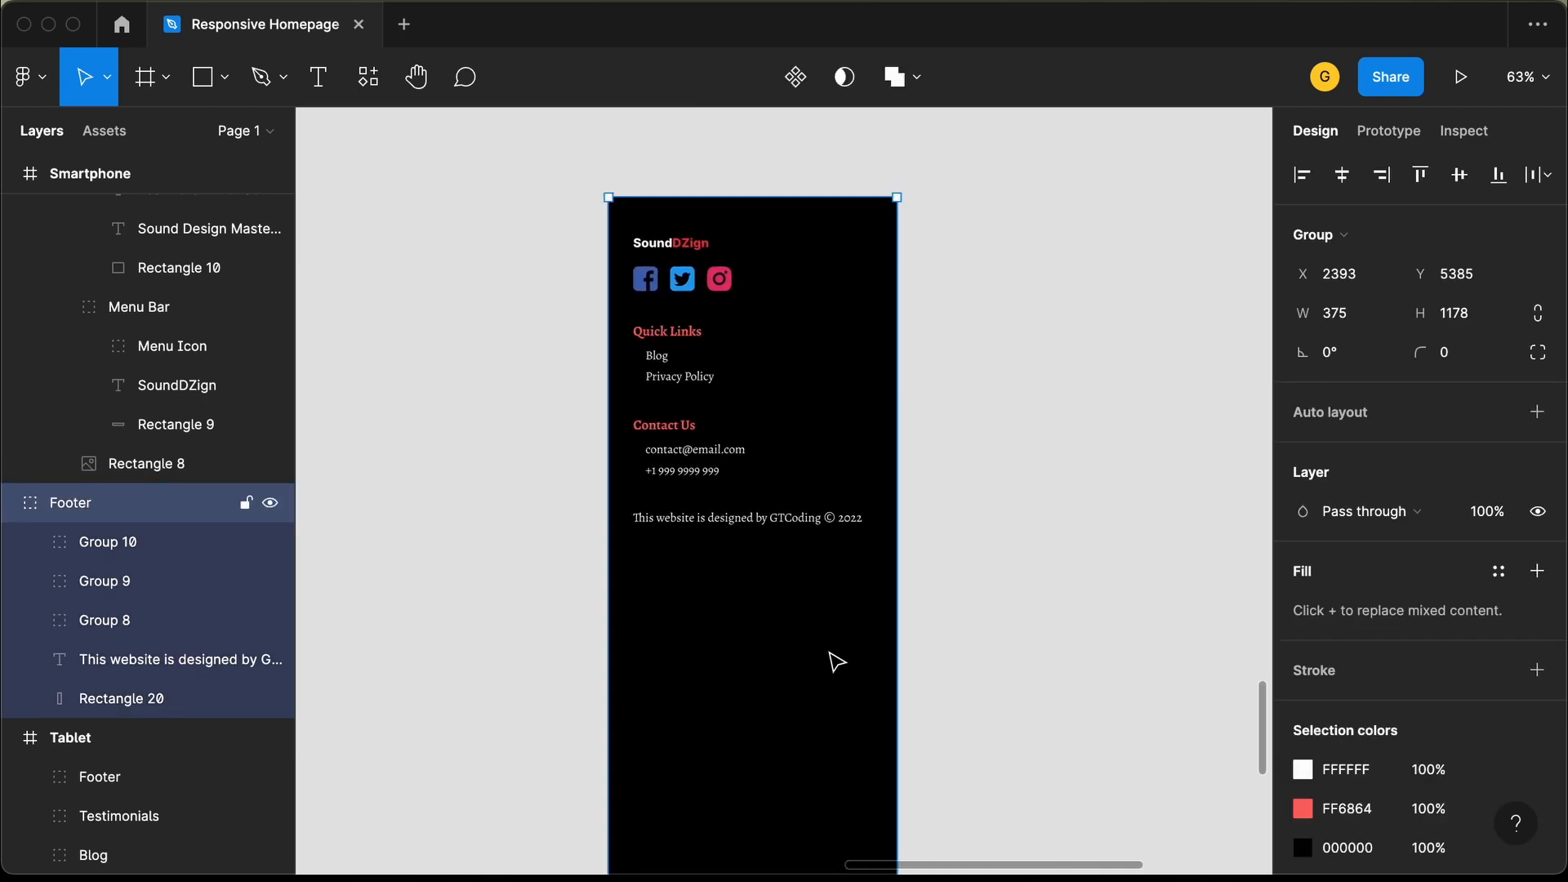
double_click(691, 254)
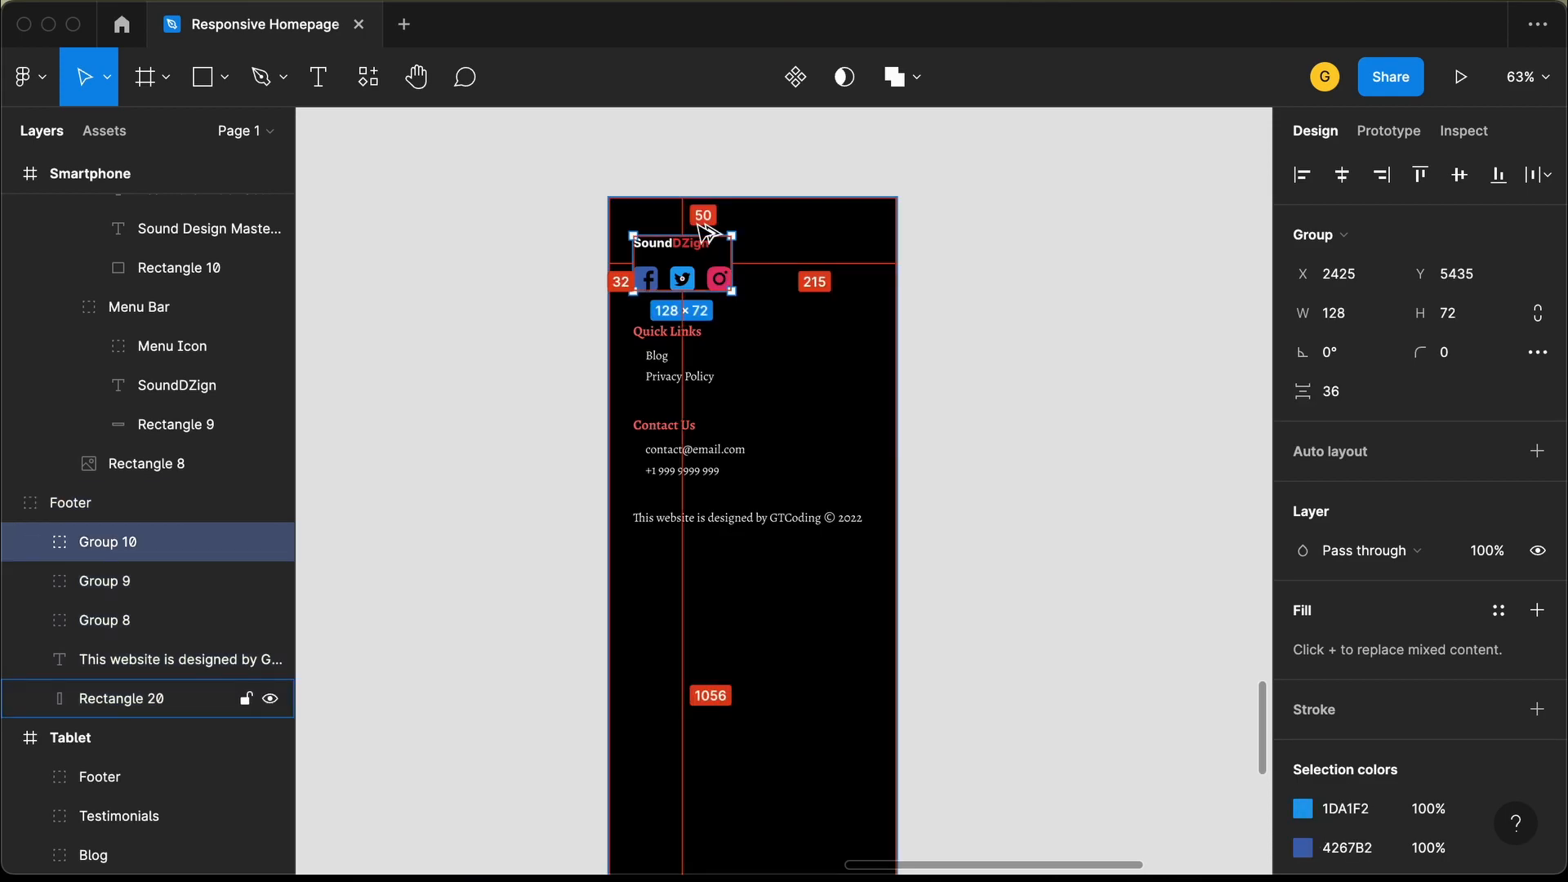
scroll(787, 634, "down", 3)
left_click(786, 599)
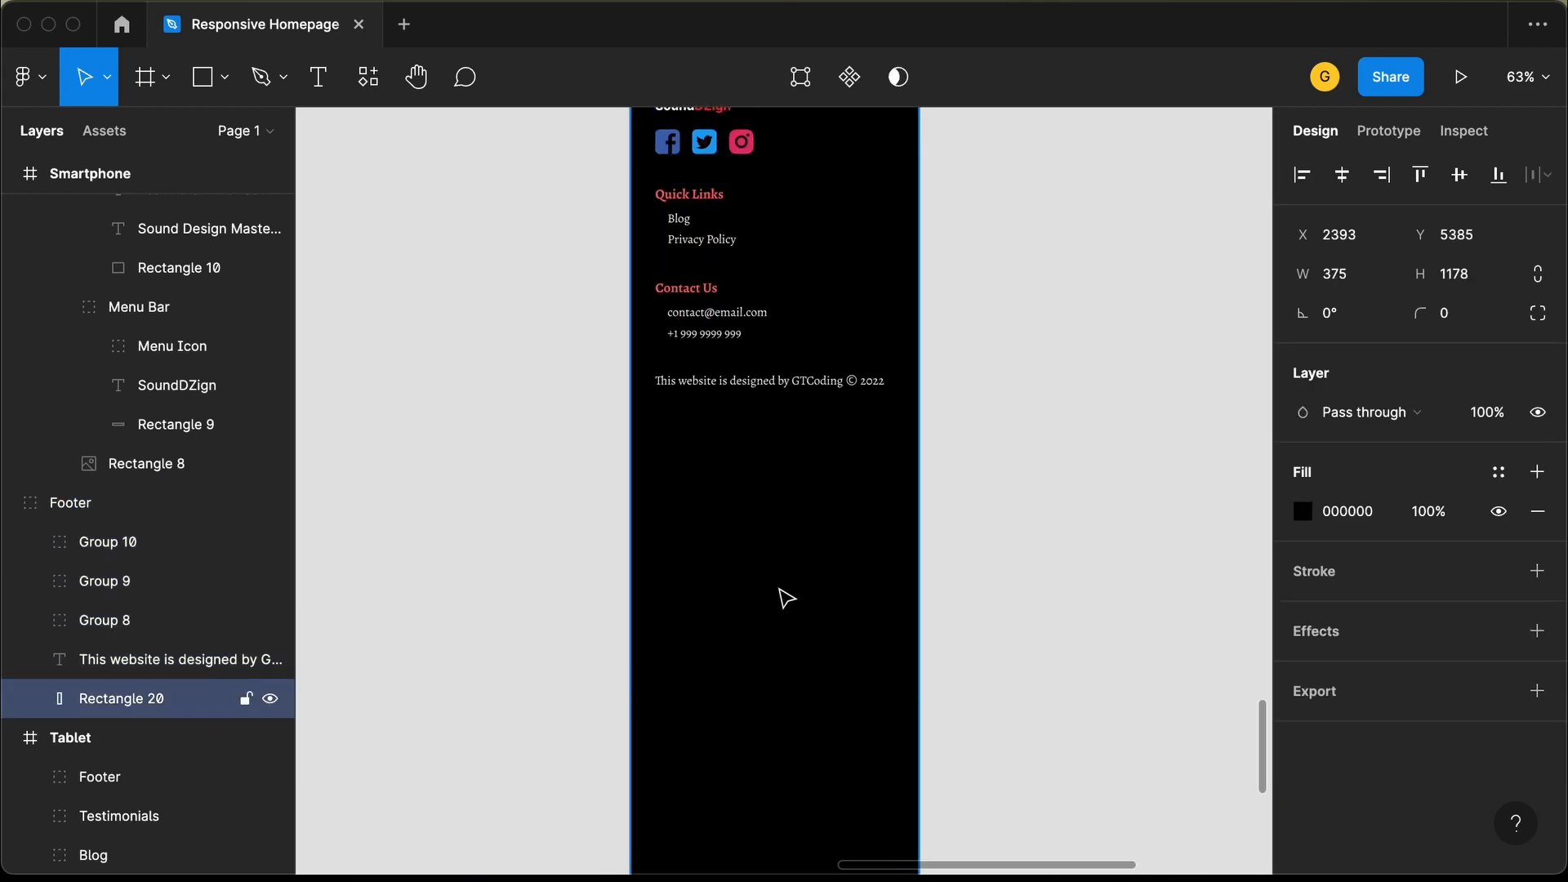
scroll(788, 598, "down", 8)
scroll(776, 578, "up", 3)
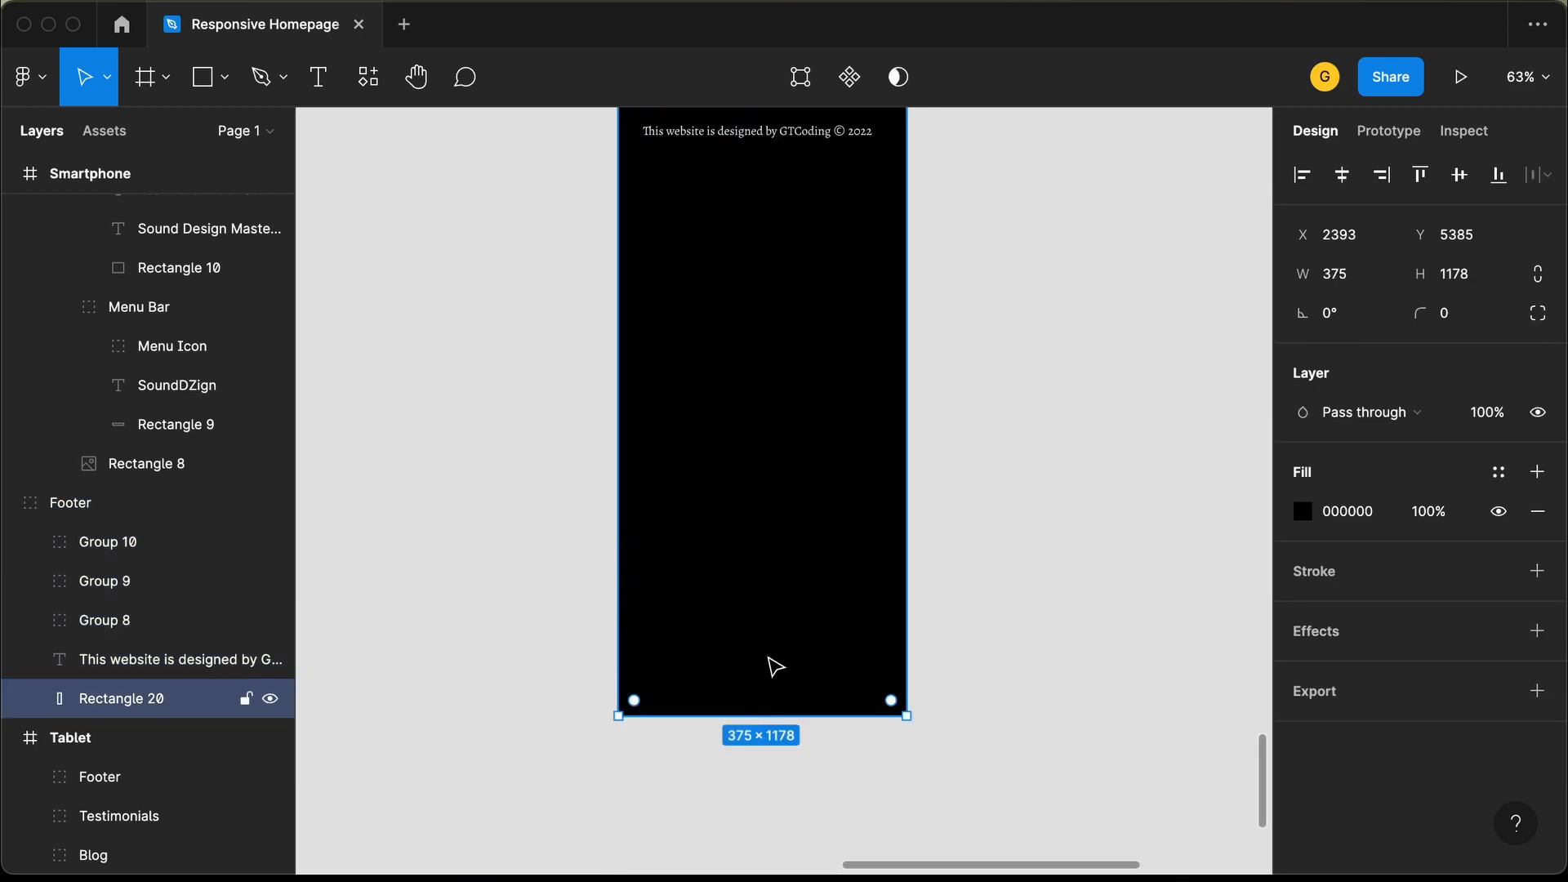
left_click_drag(756, 710, 798, 155)
scroll(785, 245, "up", 5)
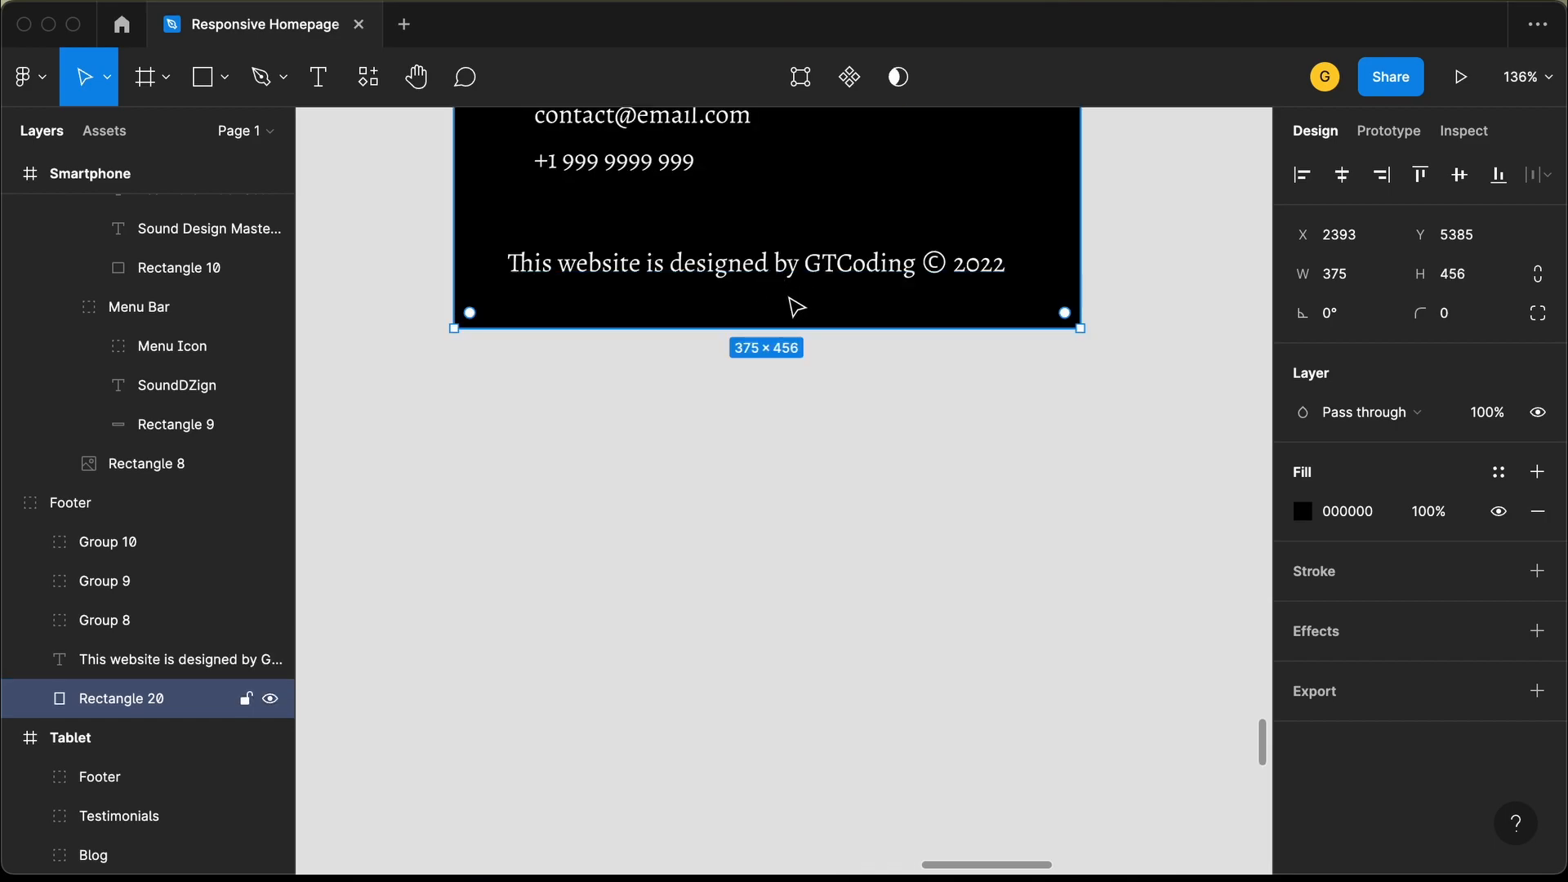
Fine-tune the footer background's height to 476 px to balance the space beneath the copyright line.
key("shift+super+Down")
key("shift+super+Down")
key("super+Down")
key("super+Down")
key("alt")
key("shift+2")
left_click(1056, 367)
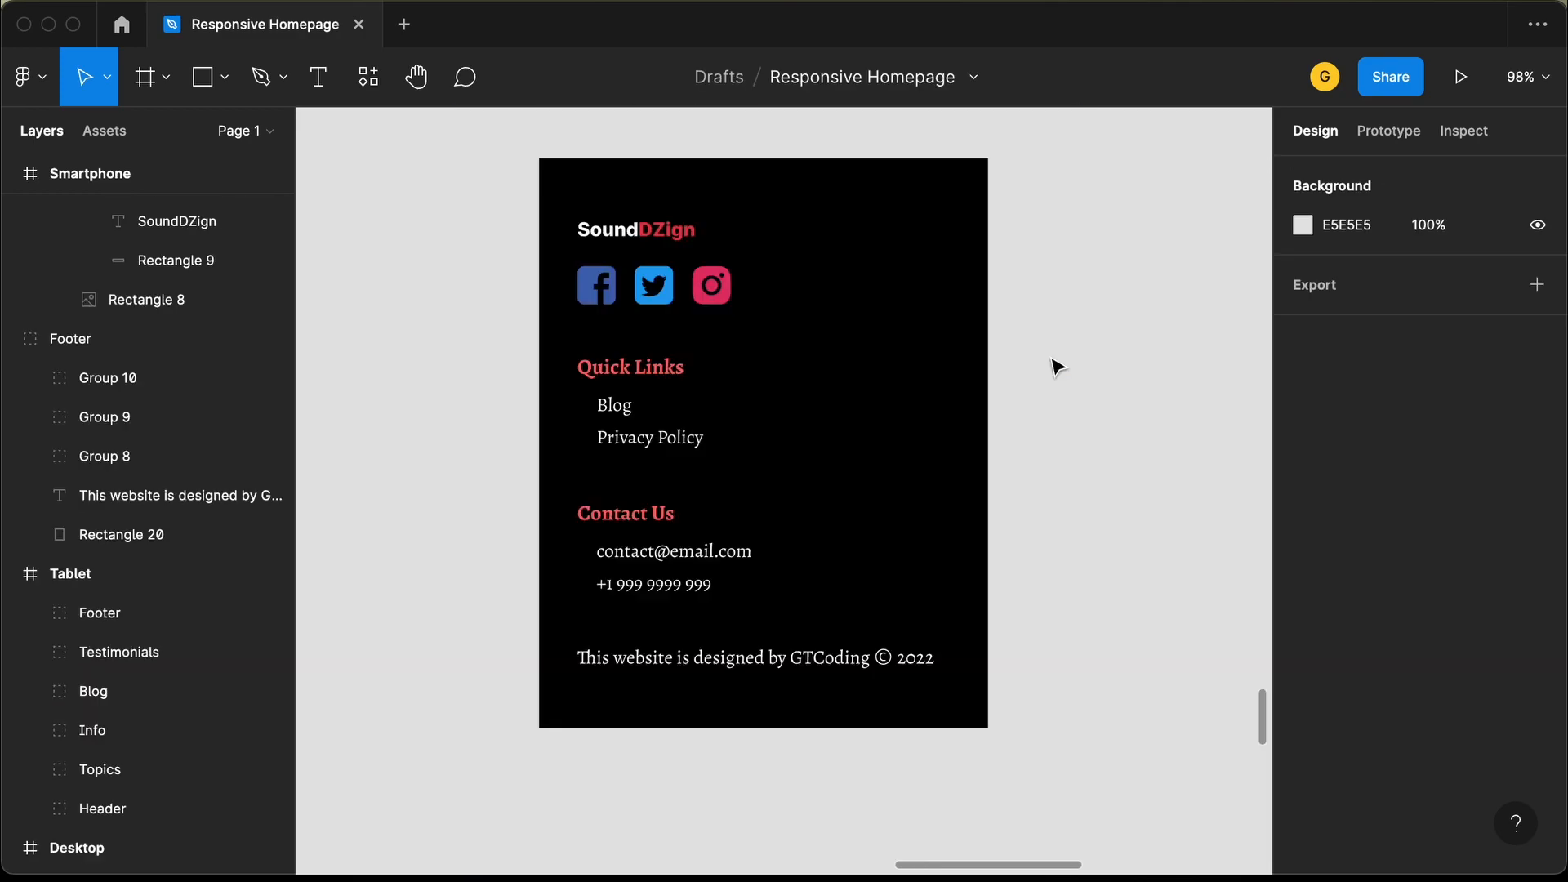
Move the finished footer group into the Smartphone frame, directly beneath the Testimonials section.
scroll(1056, 367, "down", 5)
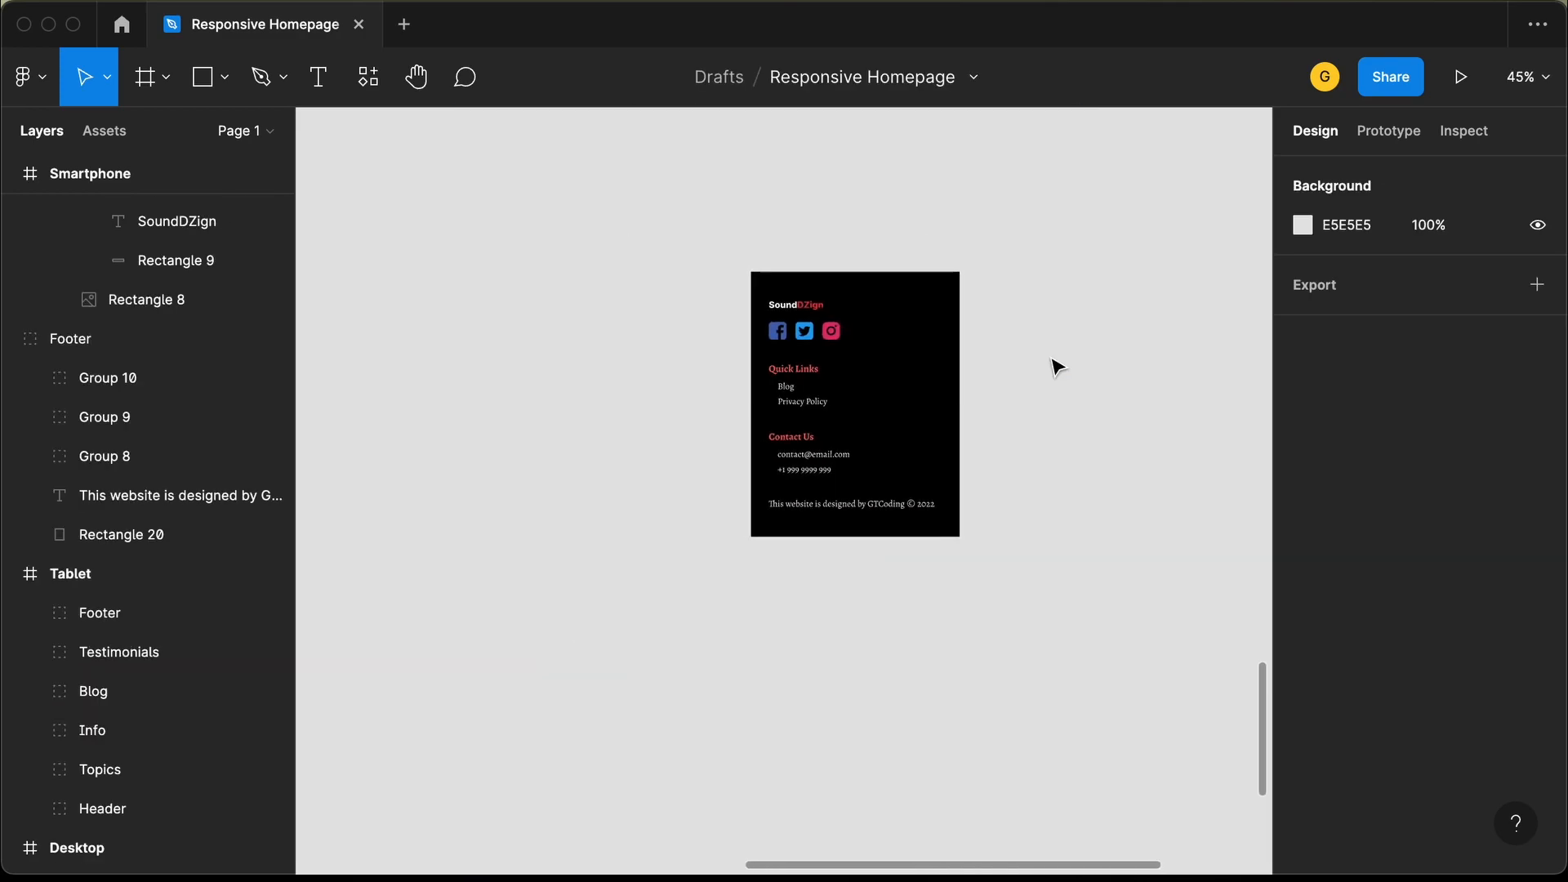
scroll(1054, 365, "right", 3)
scroll(894, 415, "down", 3)
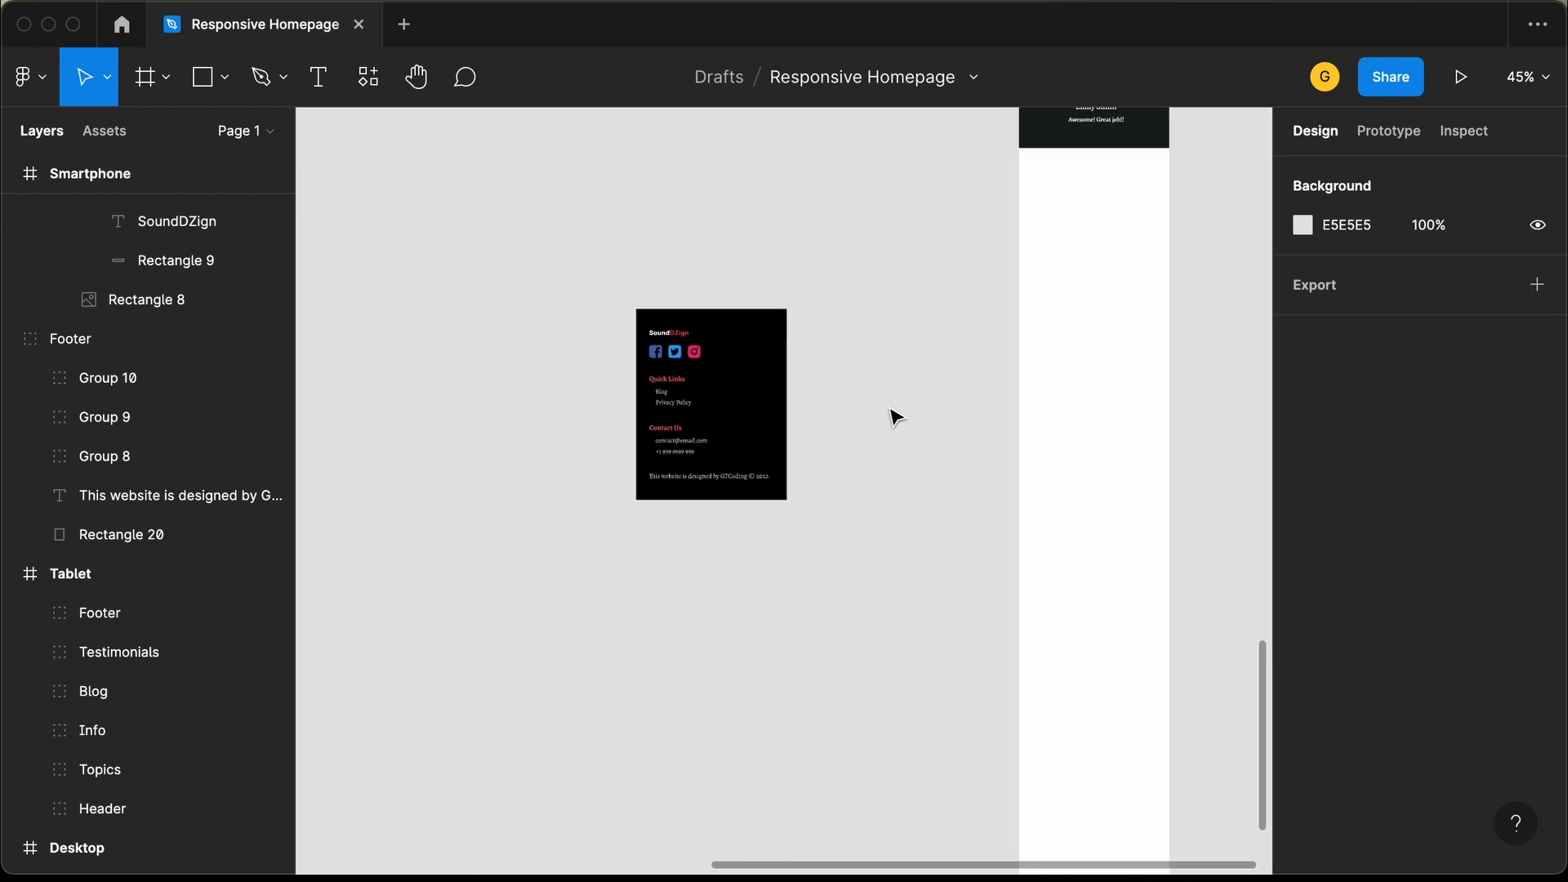
left_click(675, 482)
left_click_drag(717, 471, 1093, 312)
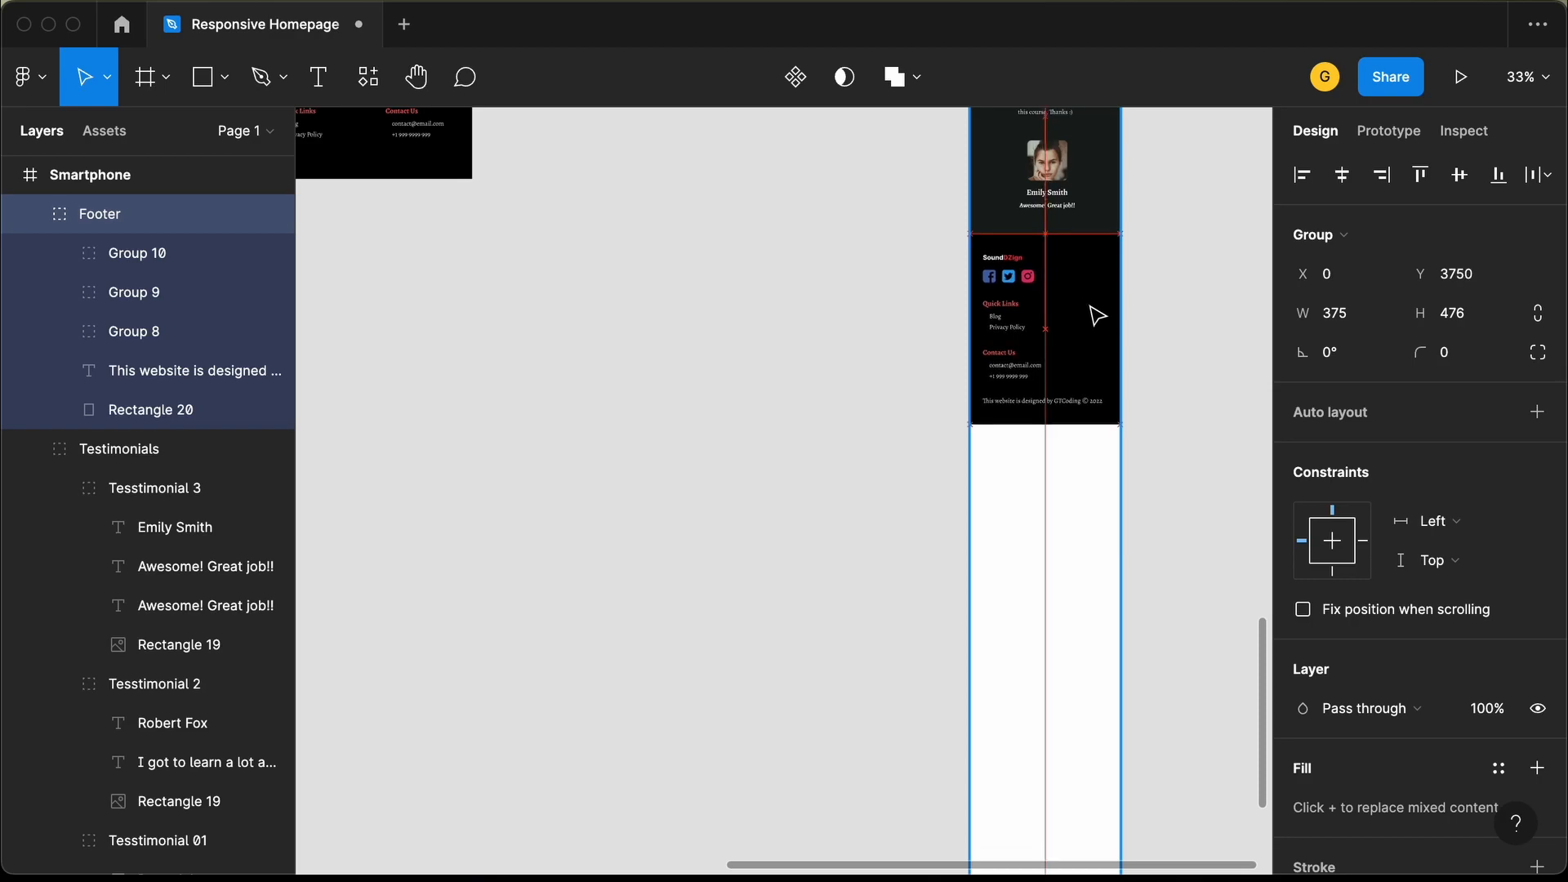
left_click(1131, 367)
Shorten the Smartphone frame to 4226 px so that it ends at the footer's lower edge.
scroll(1127, 369, "down", 5)
scroll(1100, 367, "right", 1)
scroll(1100, 367, "up", 1)
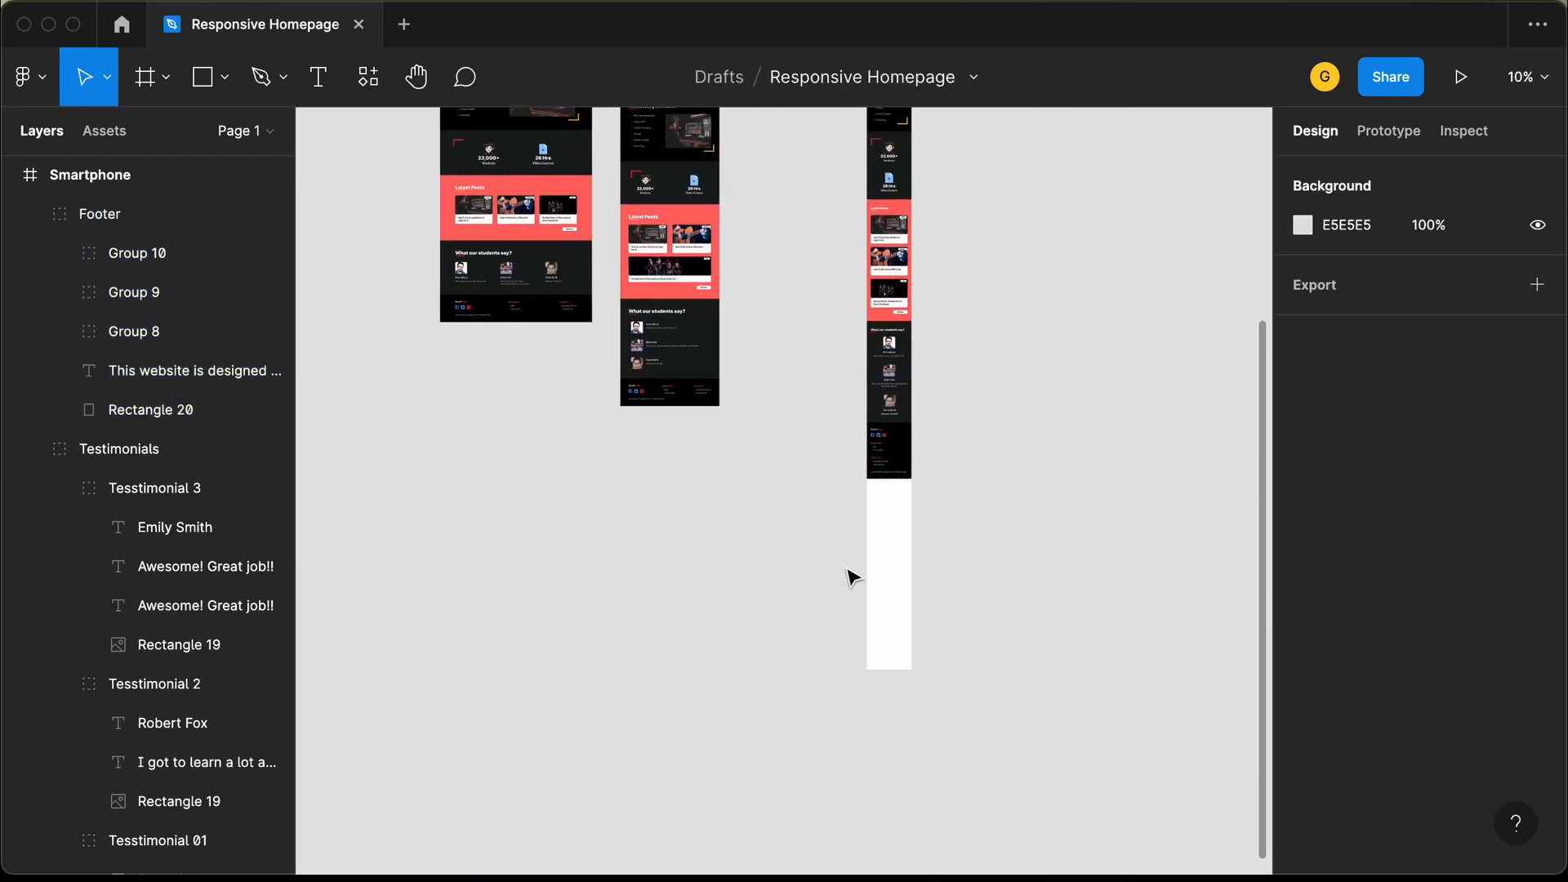
left_click(892, 551)
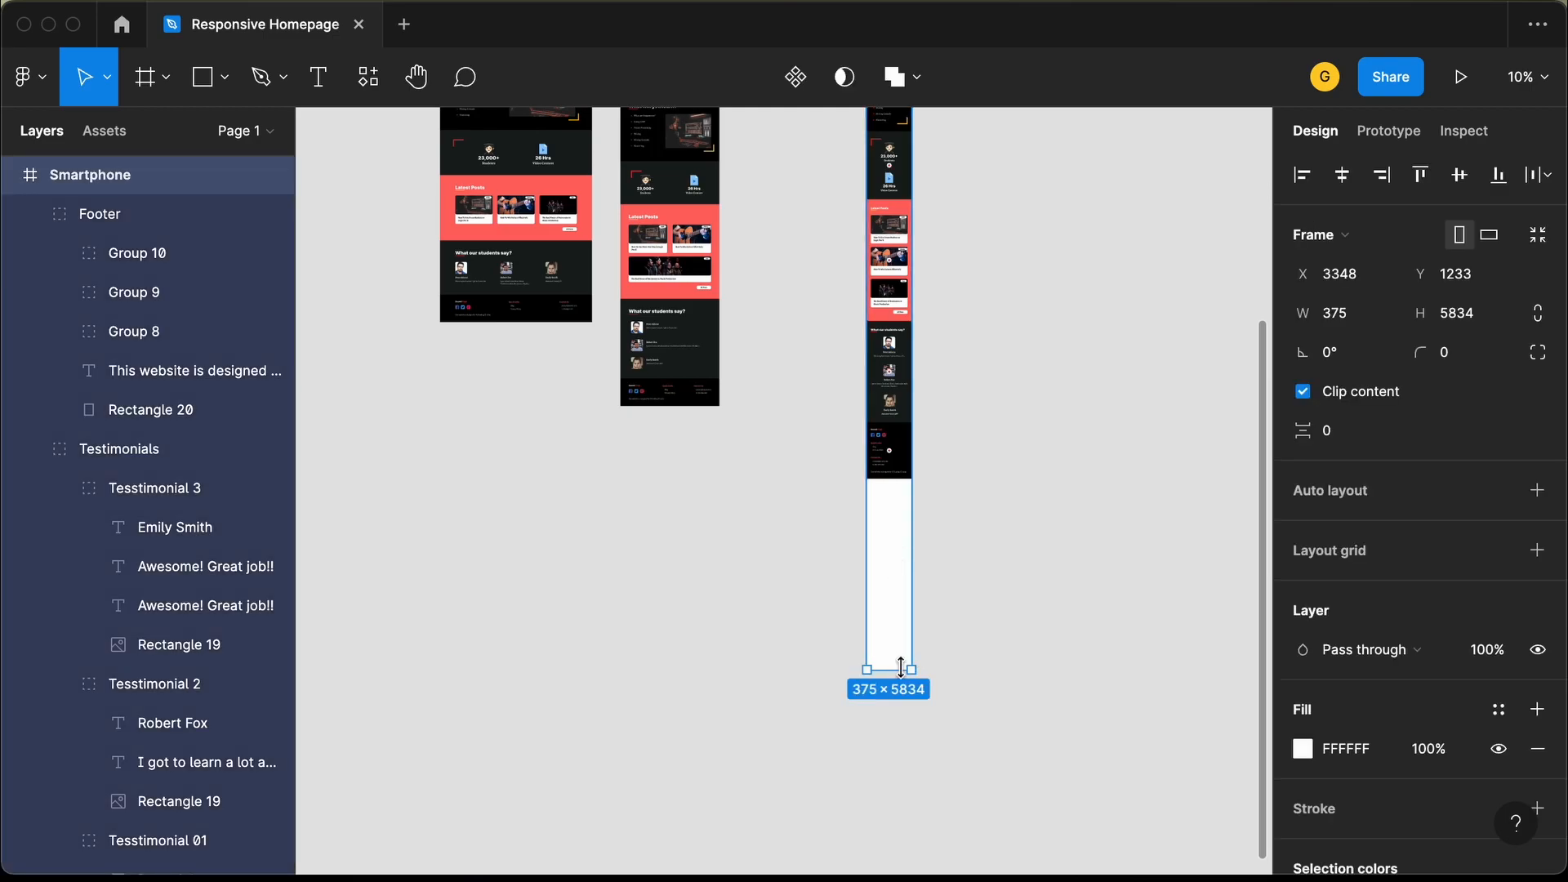
left_click_drag(891, 668, 892, 480)
scroll(973, 164, "up", 5)
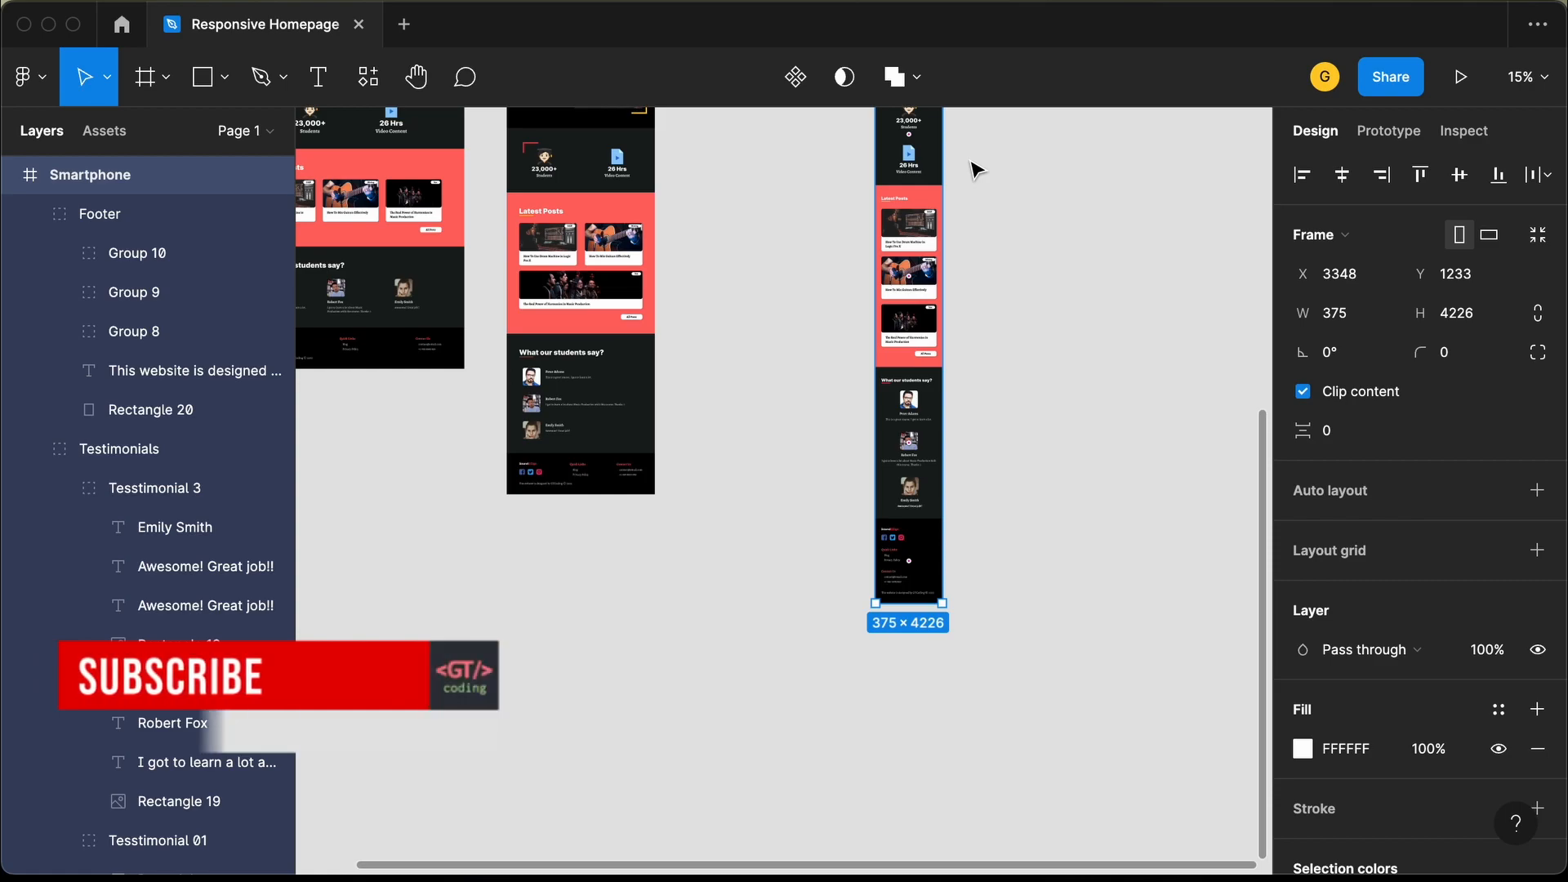
scroll(972, 164, "up", 10)
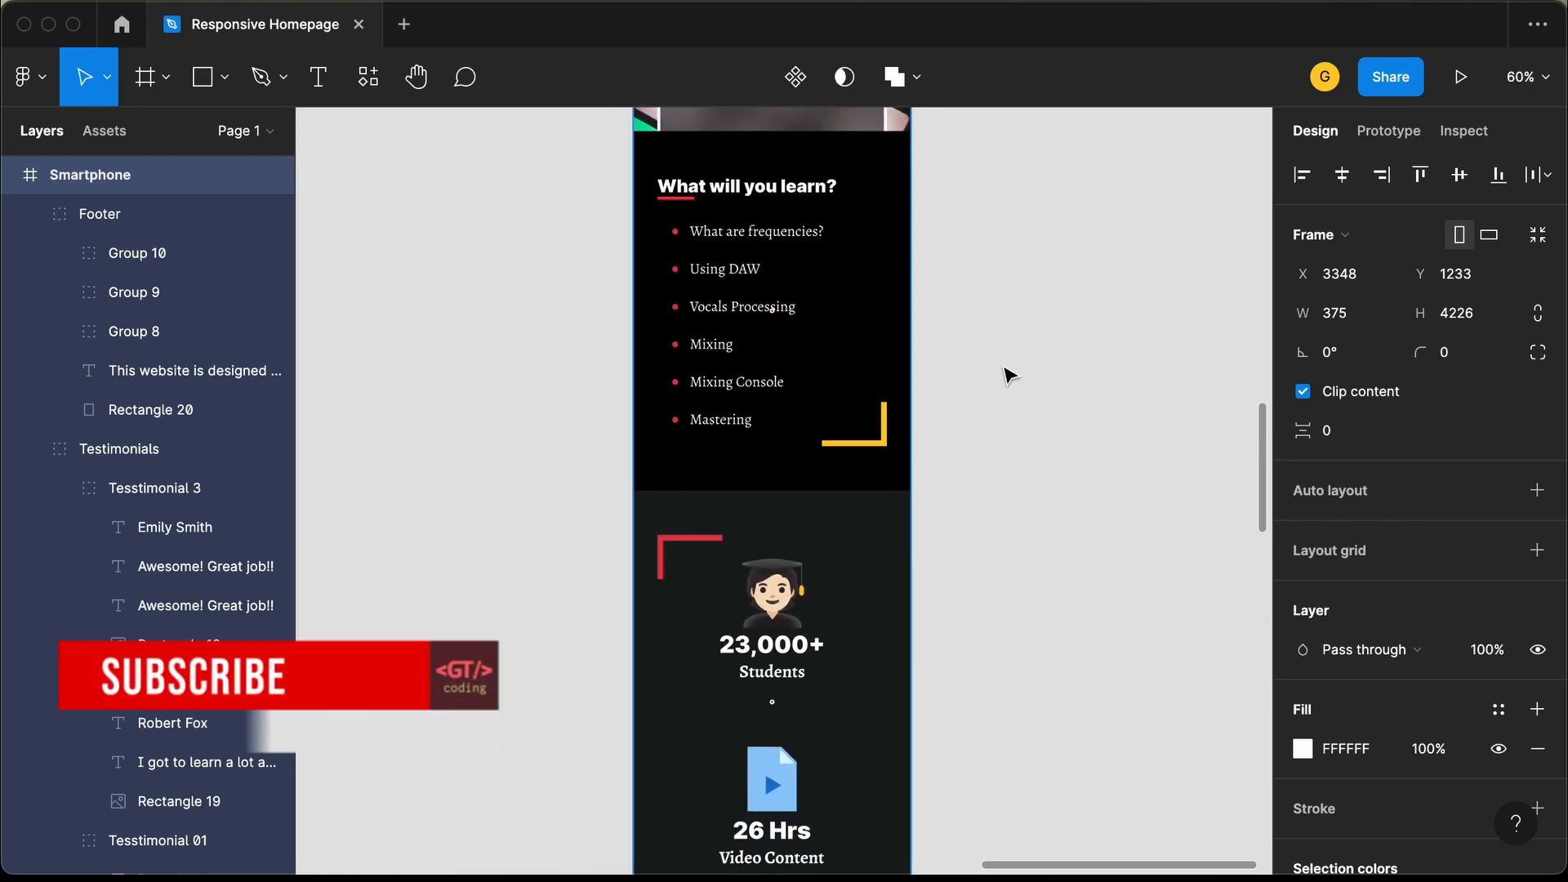
Review the finished Smartphone frame from its header and hero section through to the footer.
scroll(1008, 371, "up", 3)
scroll(1010, 374, "up", 5)
scroll(1010, 374, "up", 5)
scroll(715, 266, "down", 3)
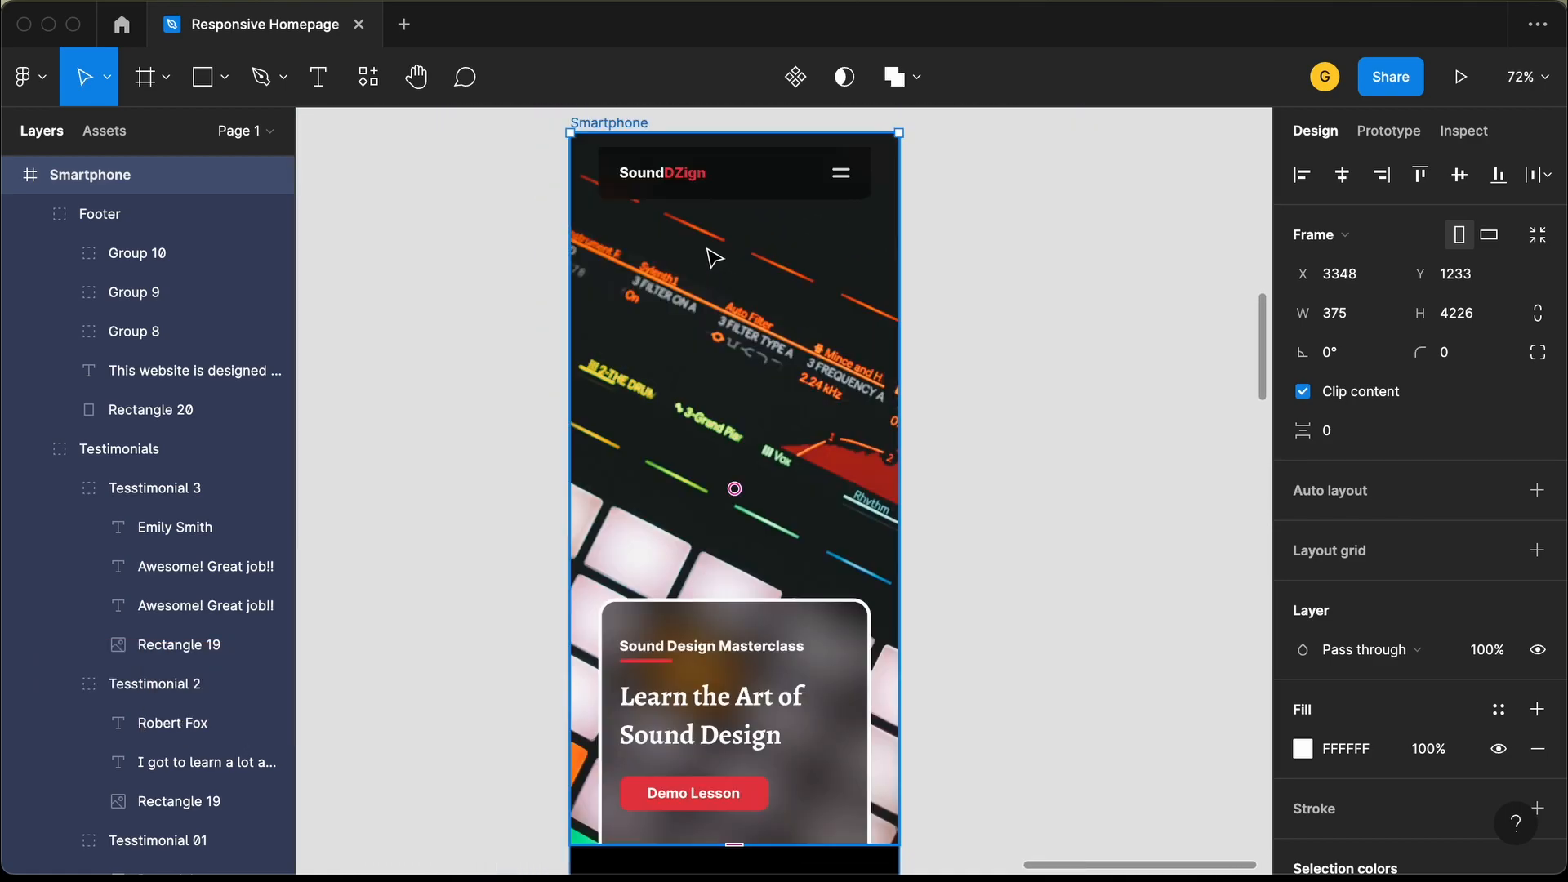
scroll(828, 323, "down", 10)
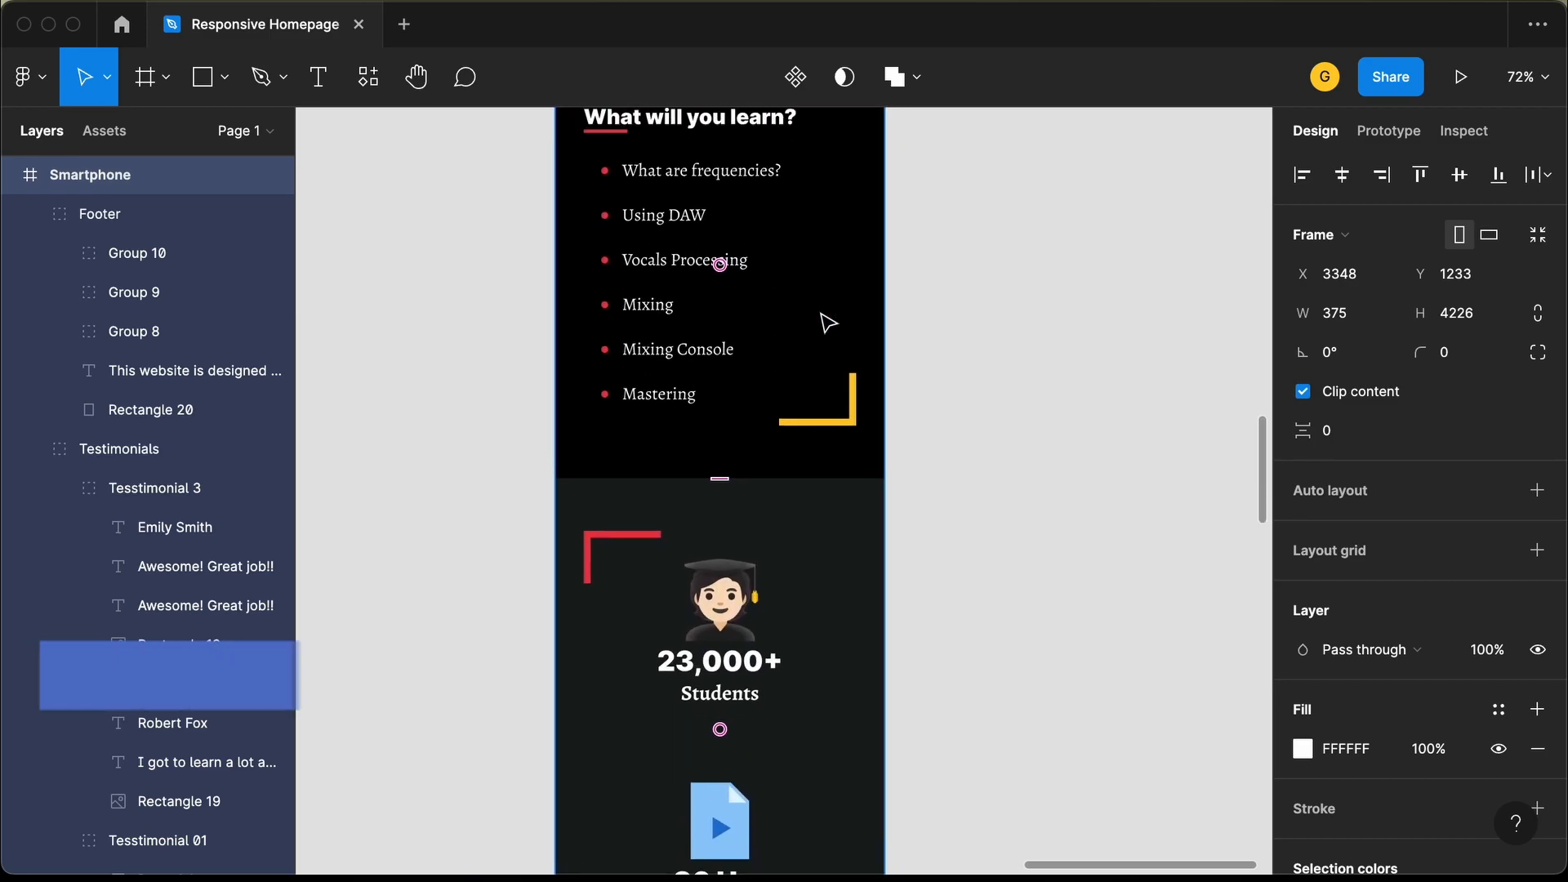
scroll(826, 379, "down", 5)
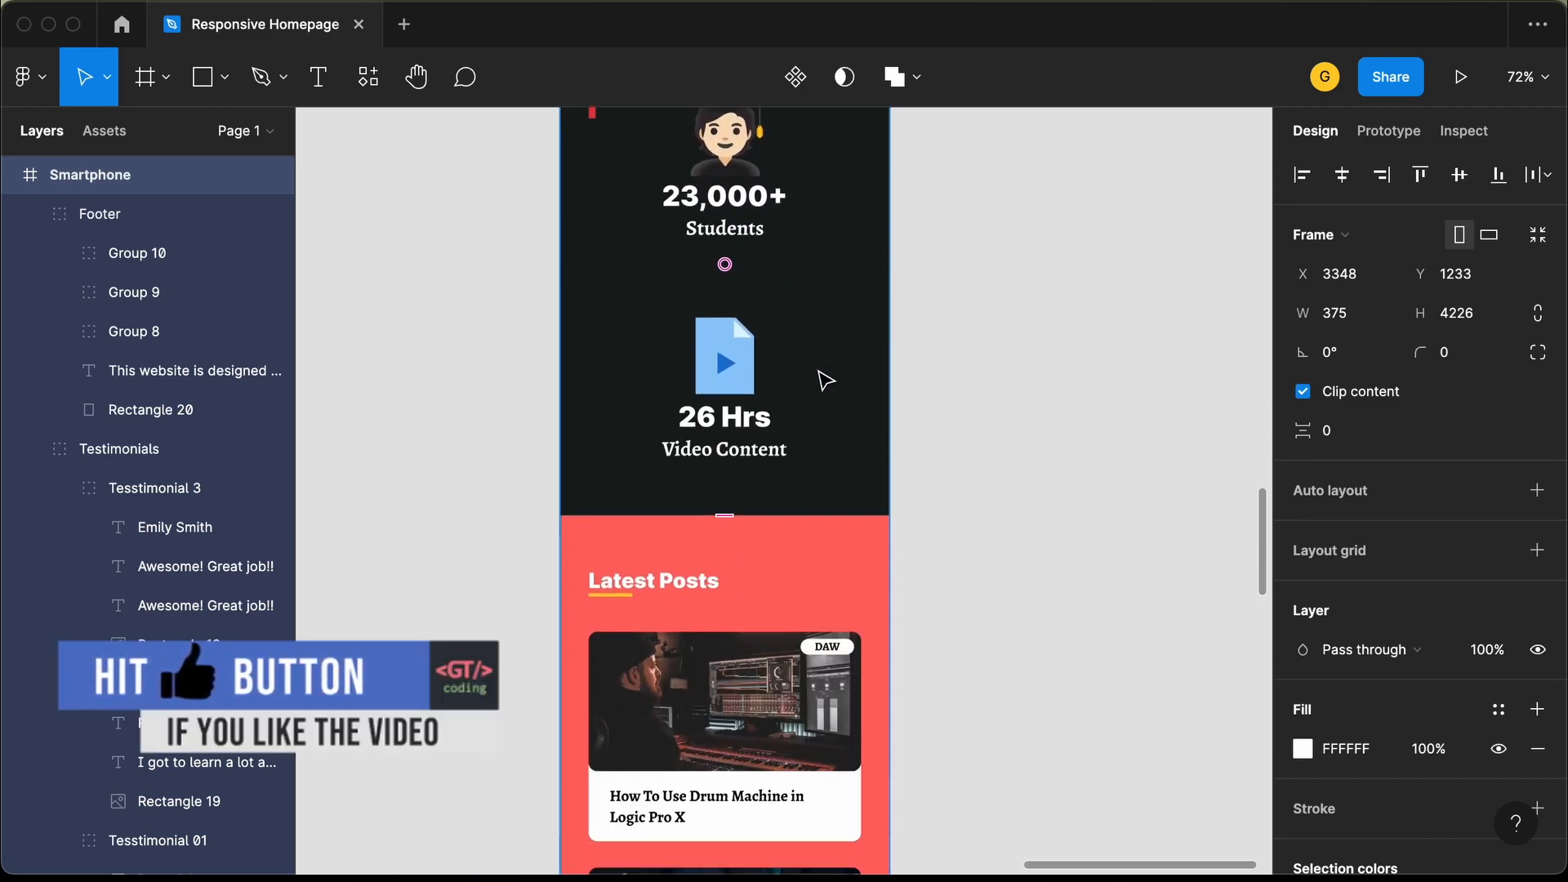
scroll(829, 368, "up", 1)
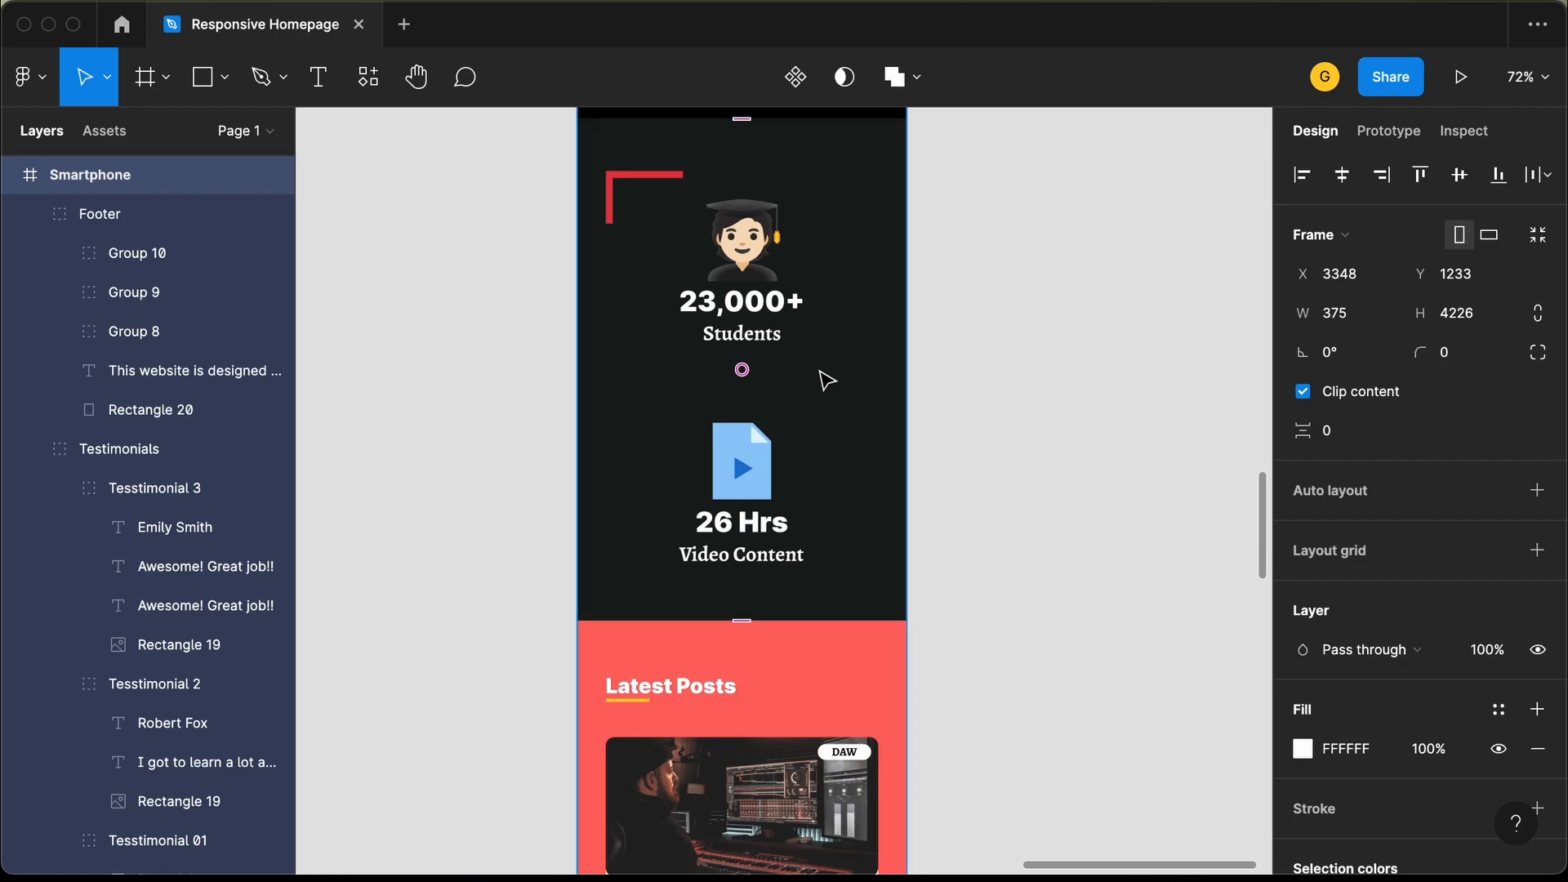
scroll(827, 381, "down", 5)
scroll(827, 380, "down", 10)
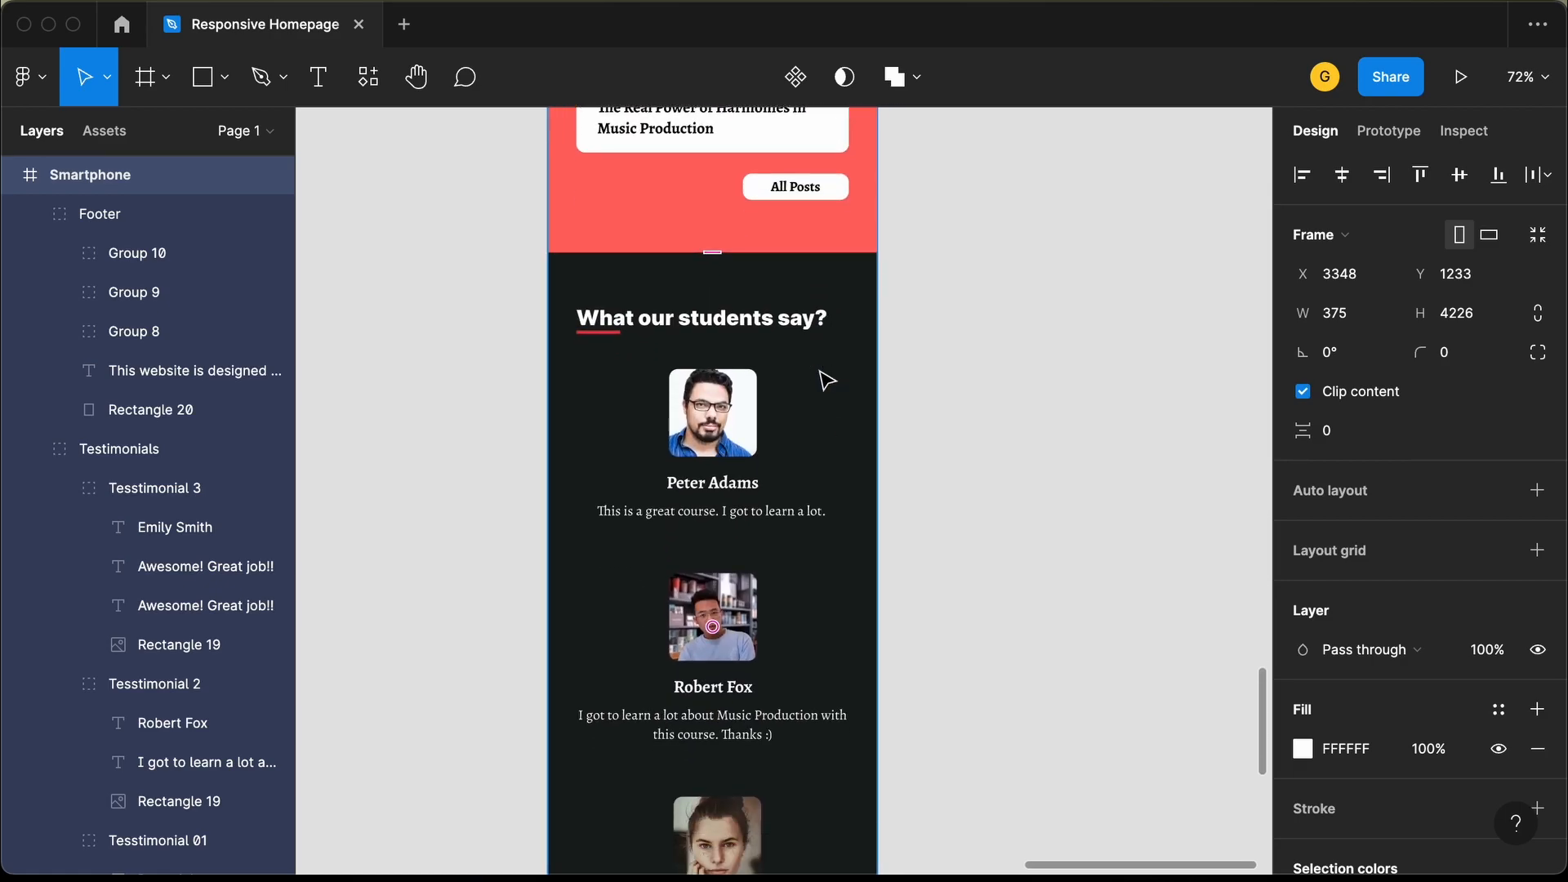
scroll(827, 379, "down", 10)
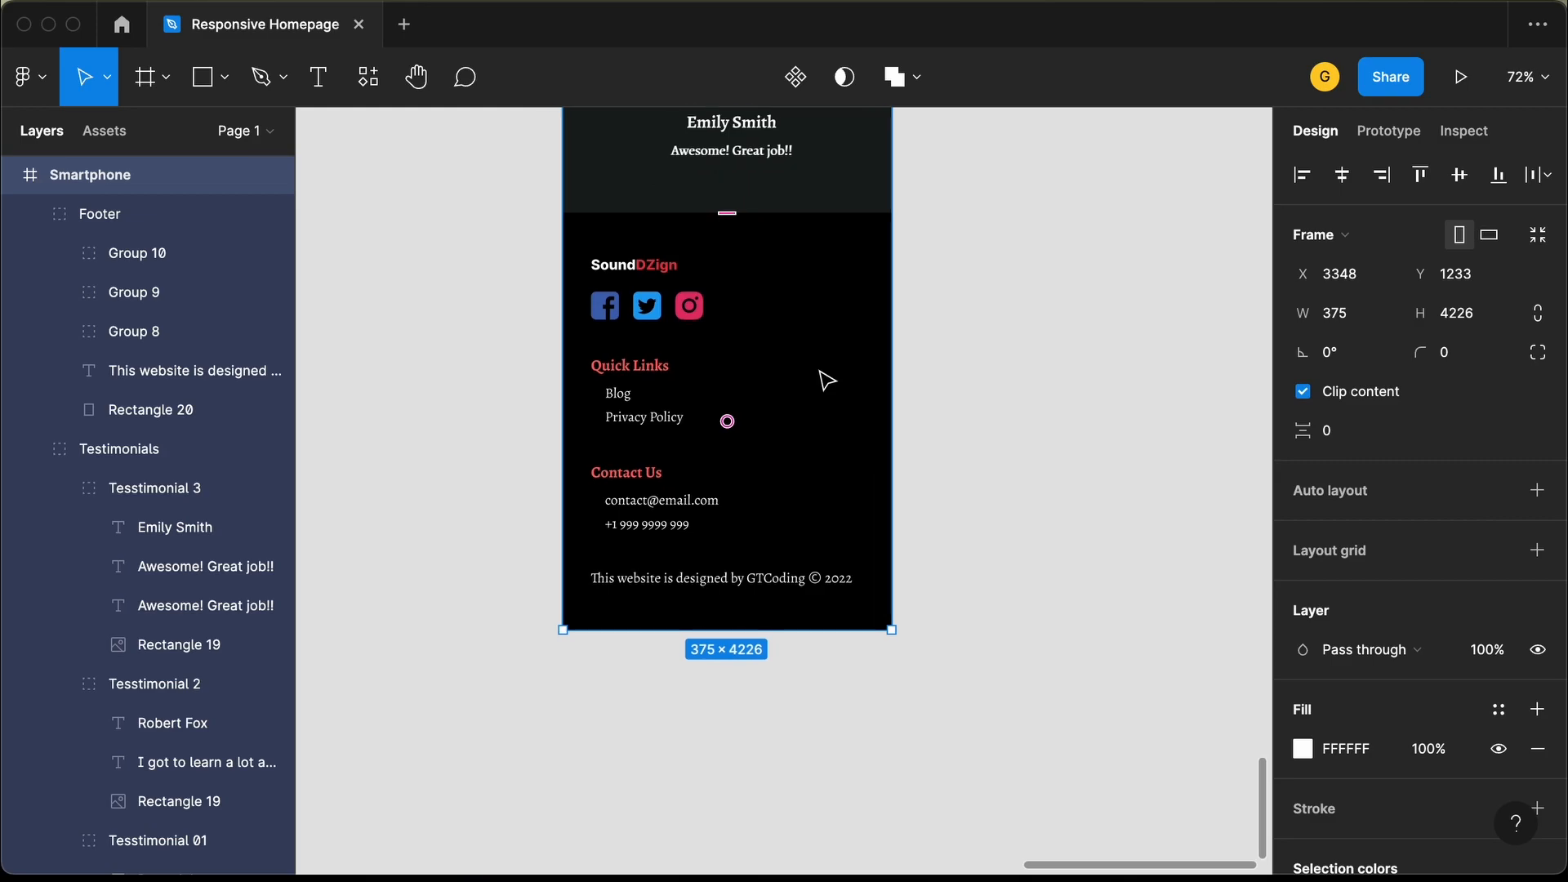
Deselect the Smartphone frame and compare the Desktop, Tablet and Smartphone designs side by side.
scroll(821, 371, "down", 10)
scroll(820, 371, "up", 8)
left_click_drag(799, 379, 659, 377)
scroll(795, 433, "down", 1)
left_click(795, 433)
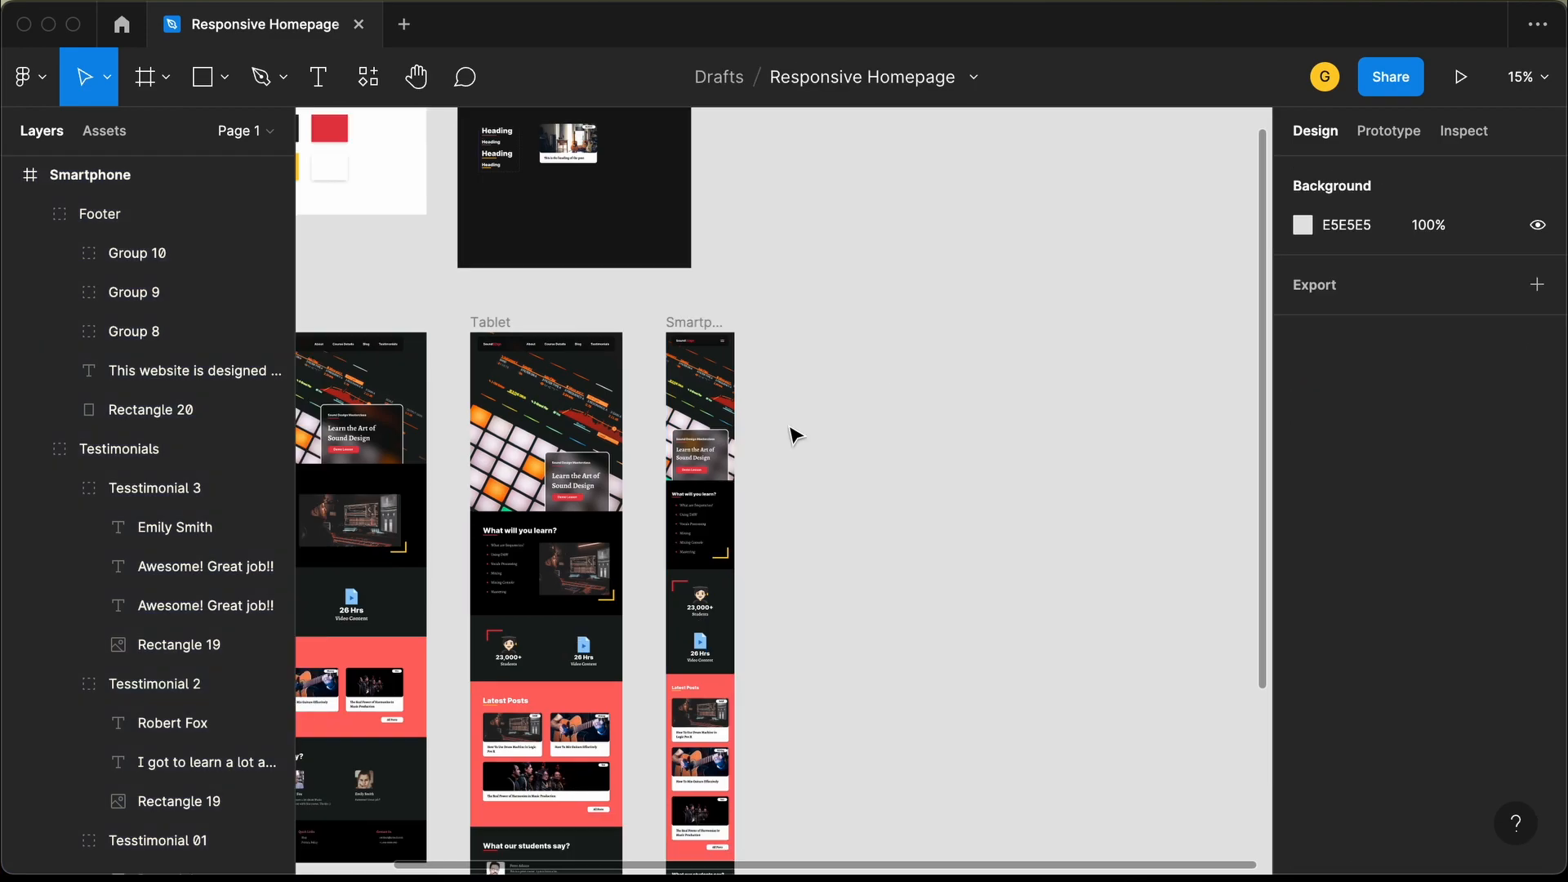
scroll(794, 433, "down", 5)
scroll(795, 433, "left", 5)
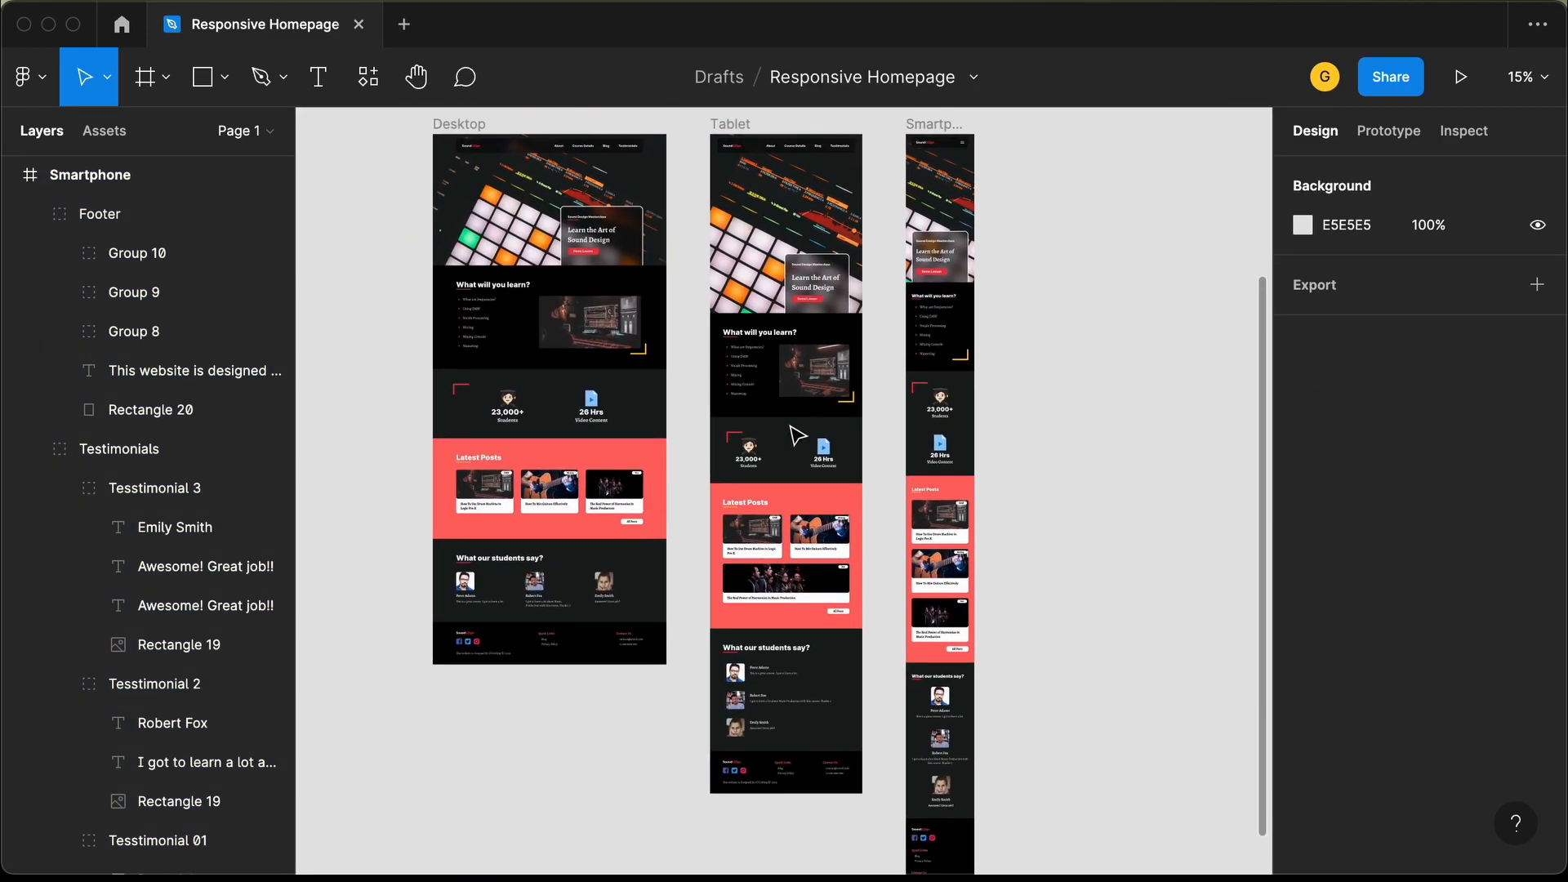